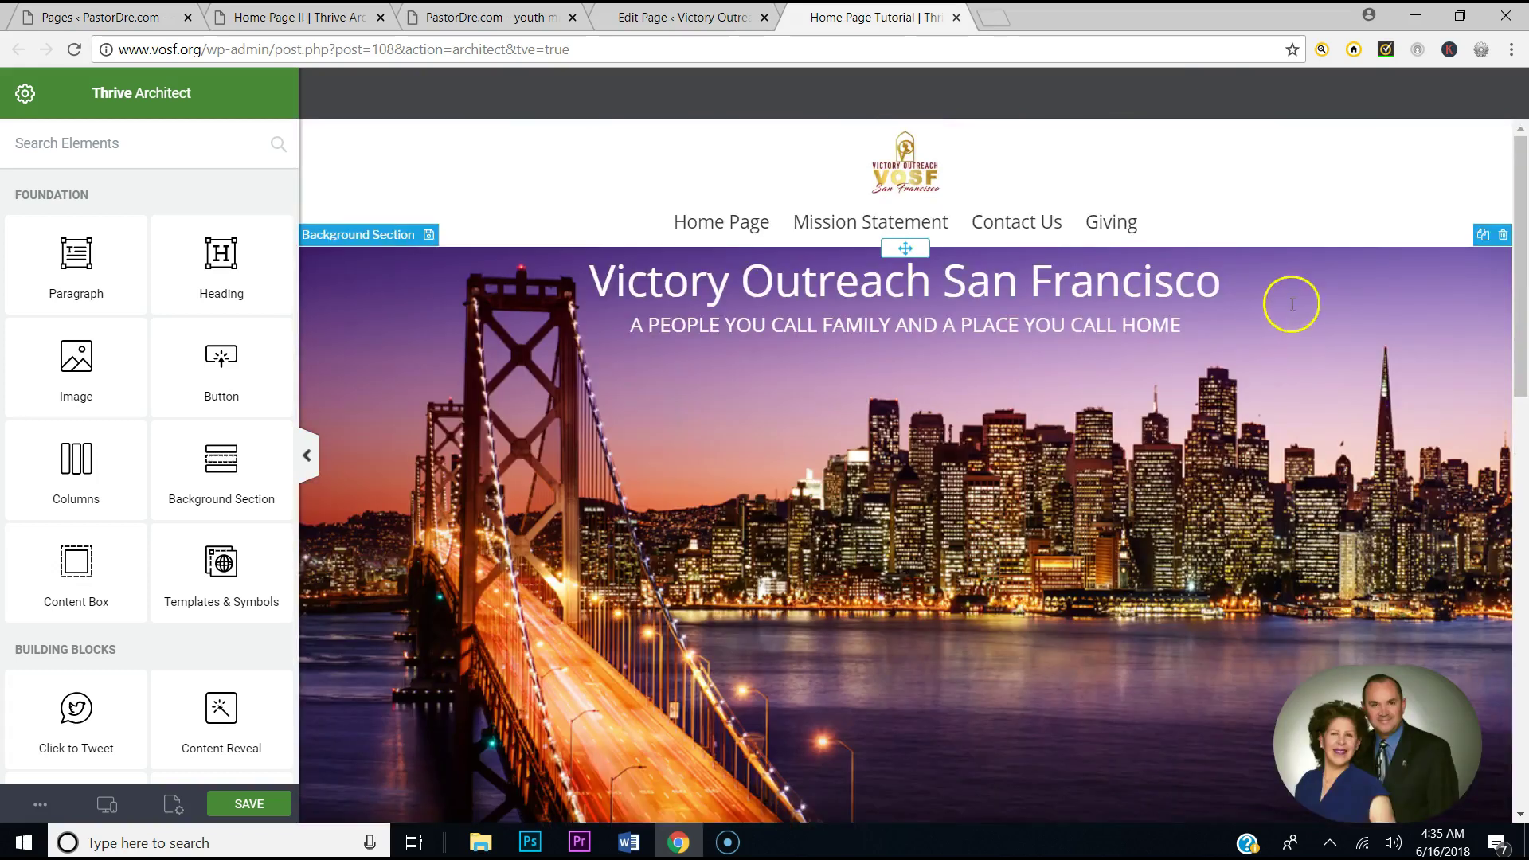
Delete the logo image and the navigation menu section from the page header
left_click(965, 173)
left_click(937, 165)
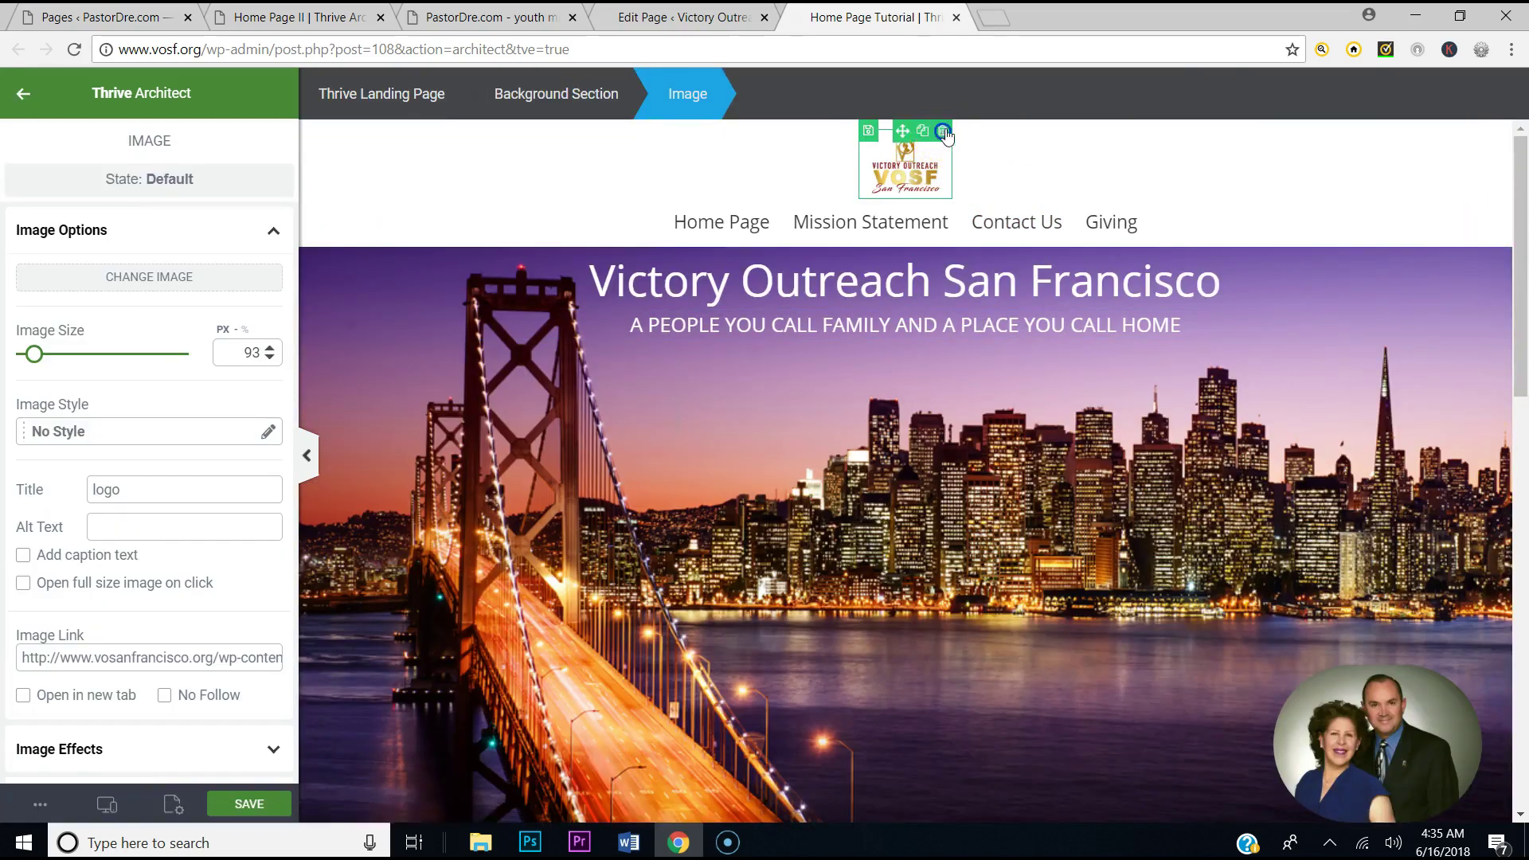
left_click(941, 134)
left_click(1252, 149)
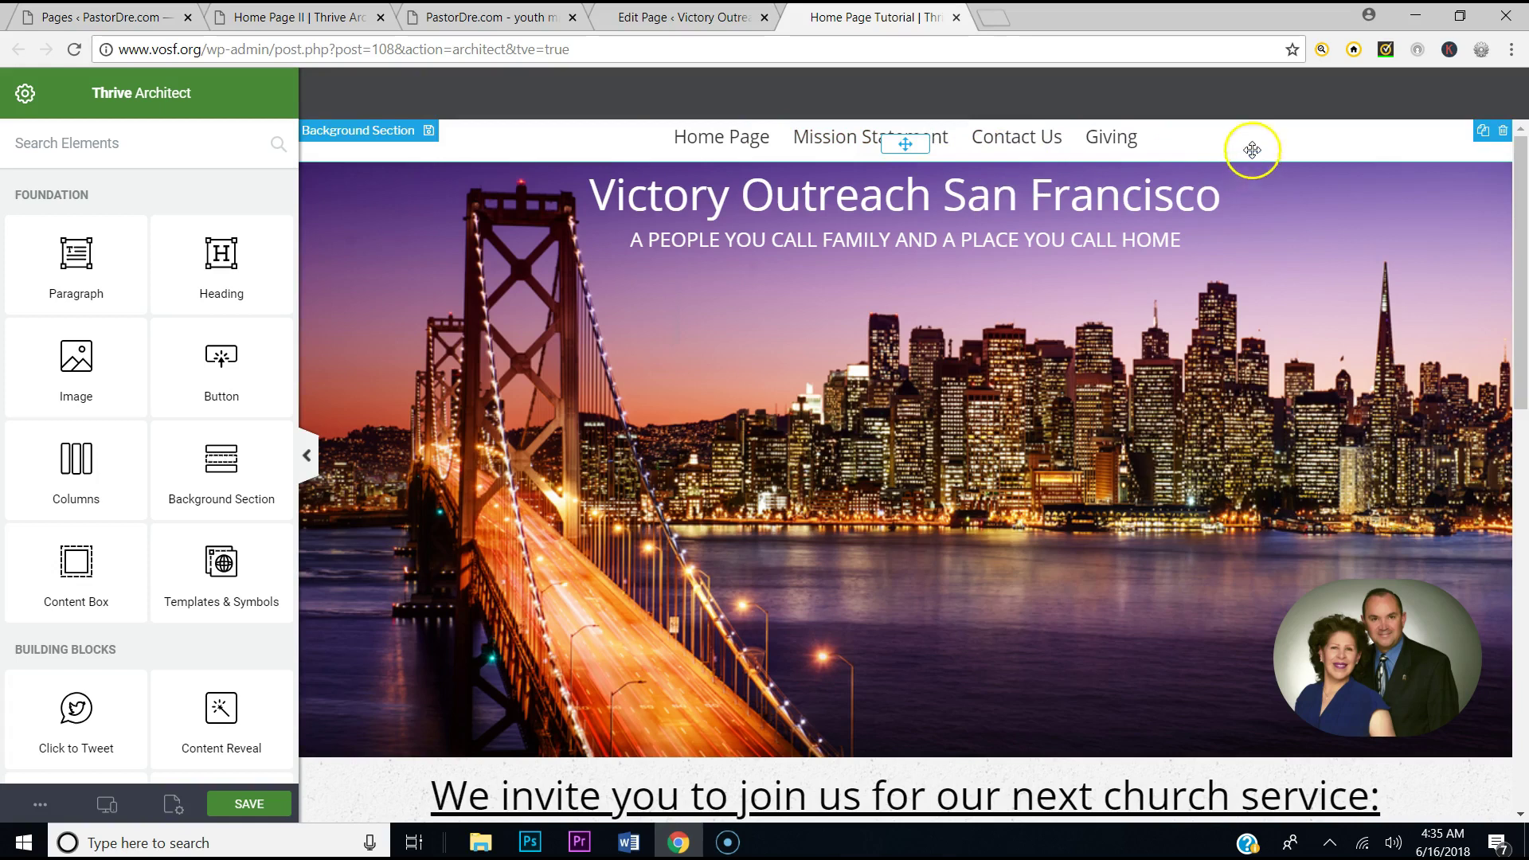
left_click(1504, 134)
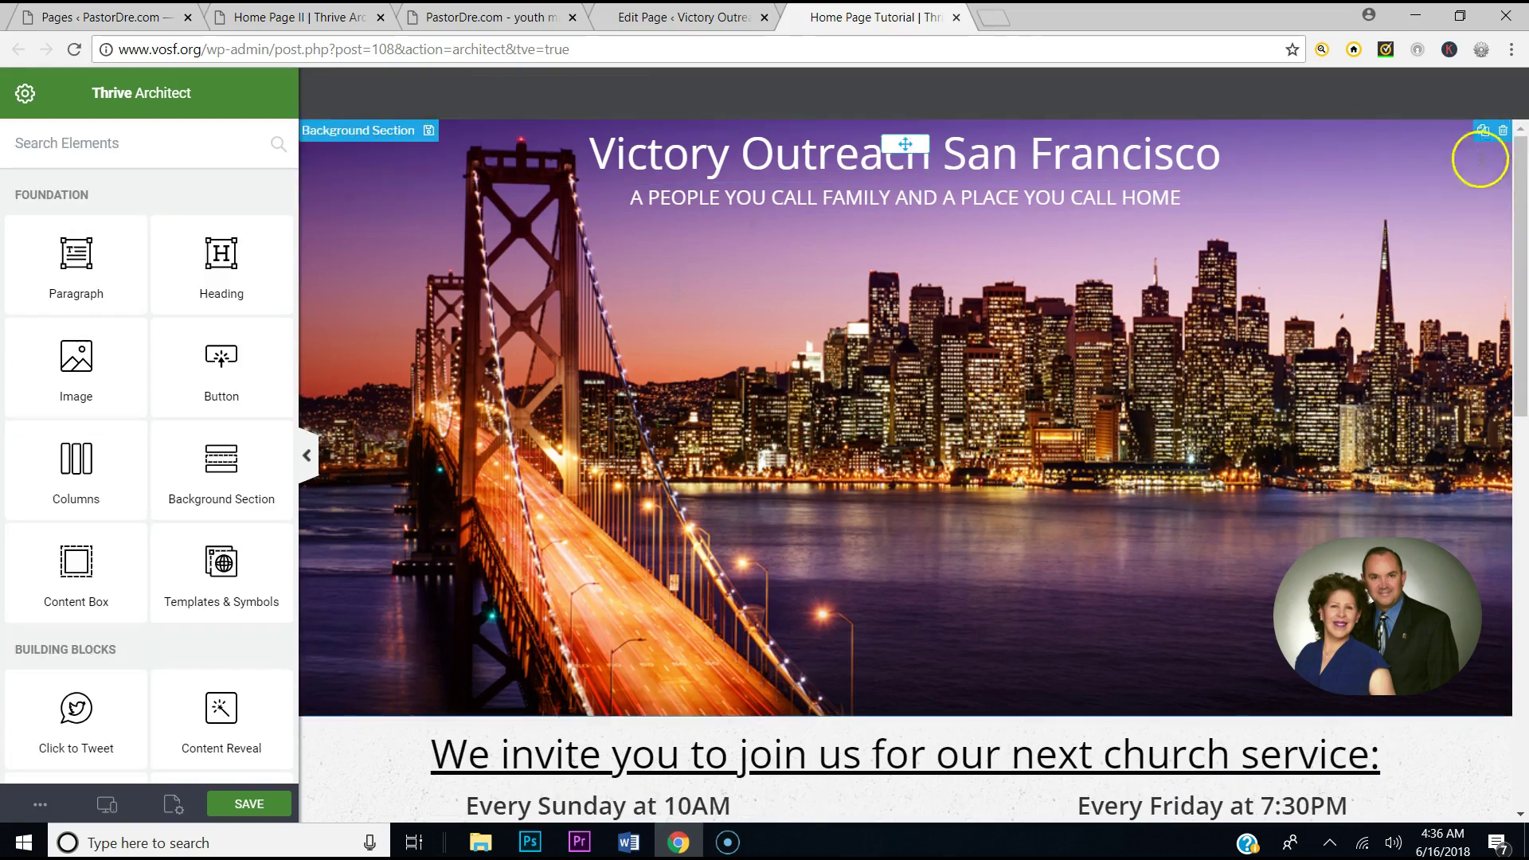
Delete the "Victory Outreach San Francisco" heading and its tagline from the skyline section
left_click(1489, 146)
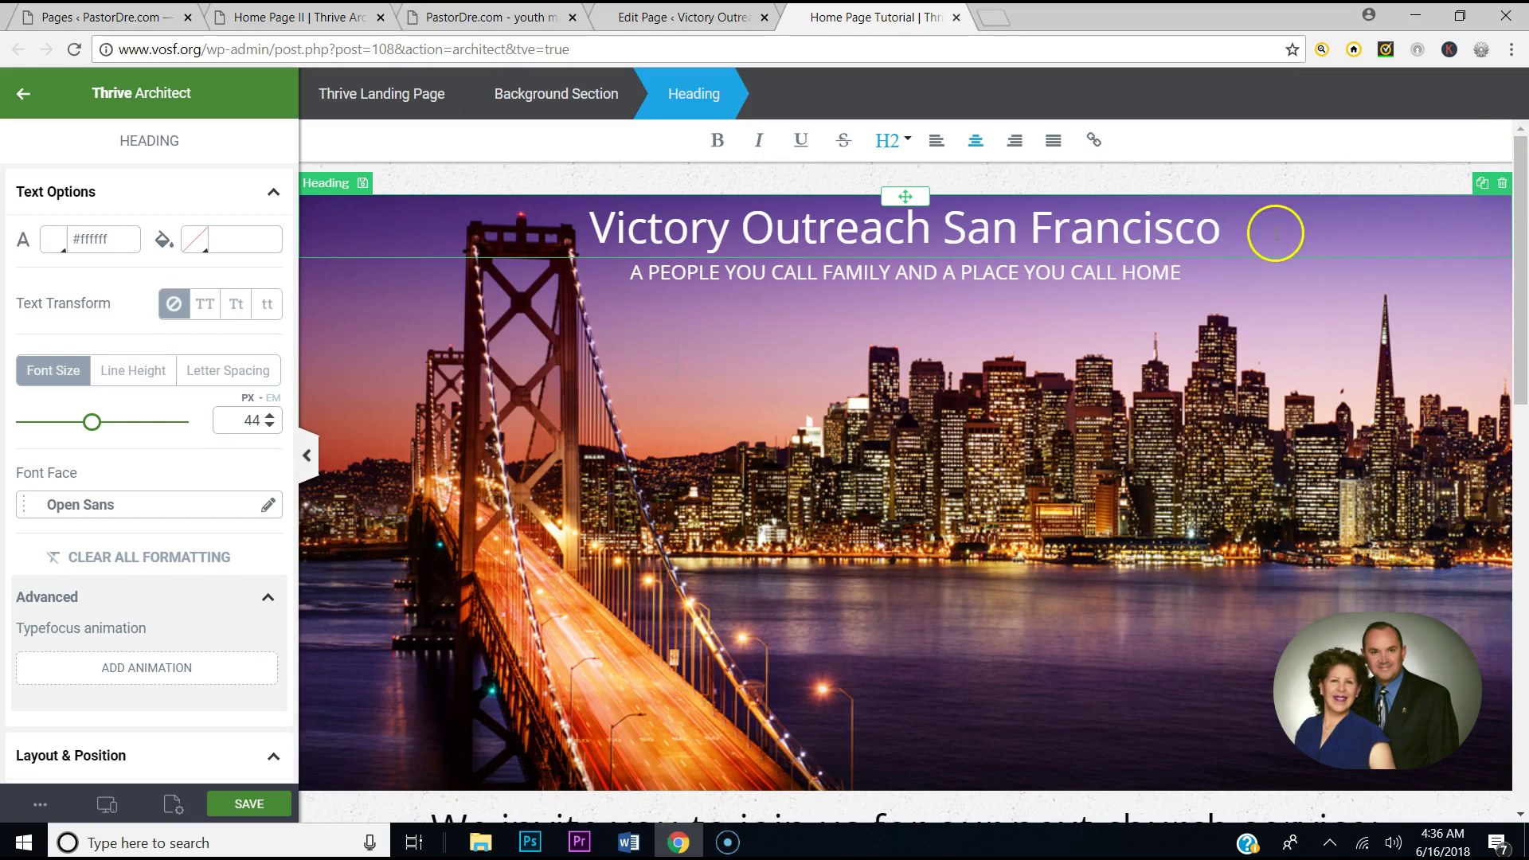
left_click(1498, 187)
left_click(1485, 193)
left_click(1503, 135)
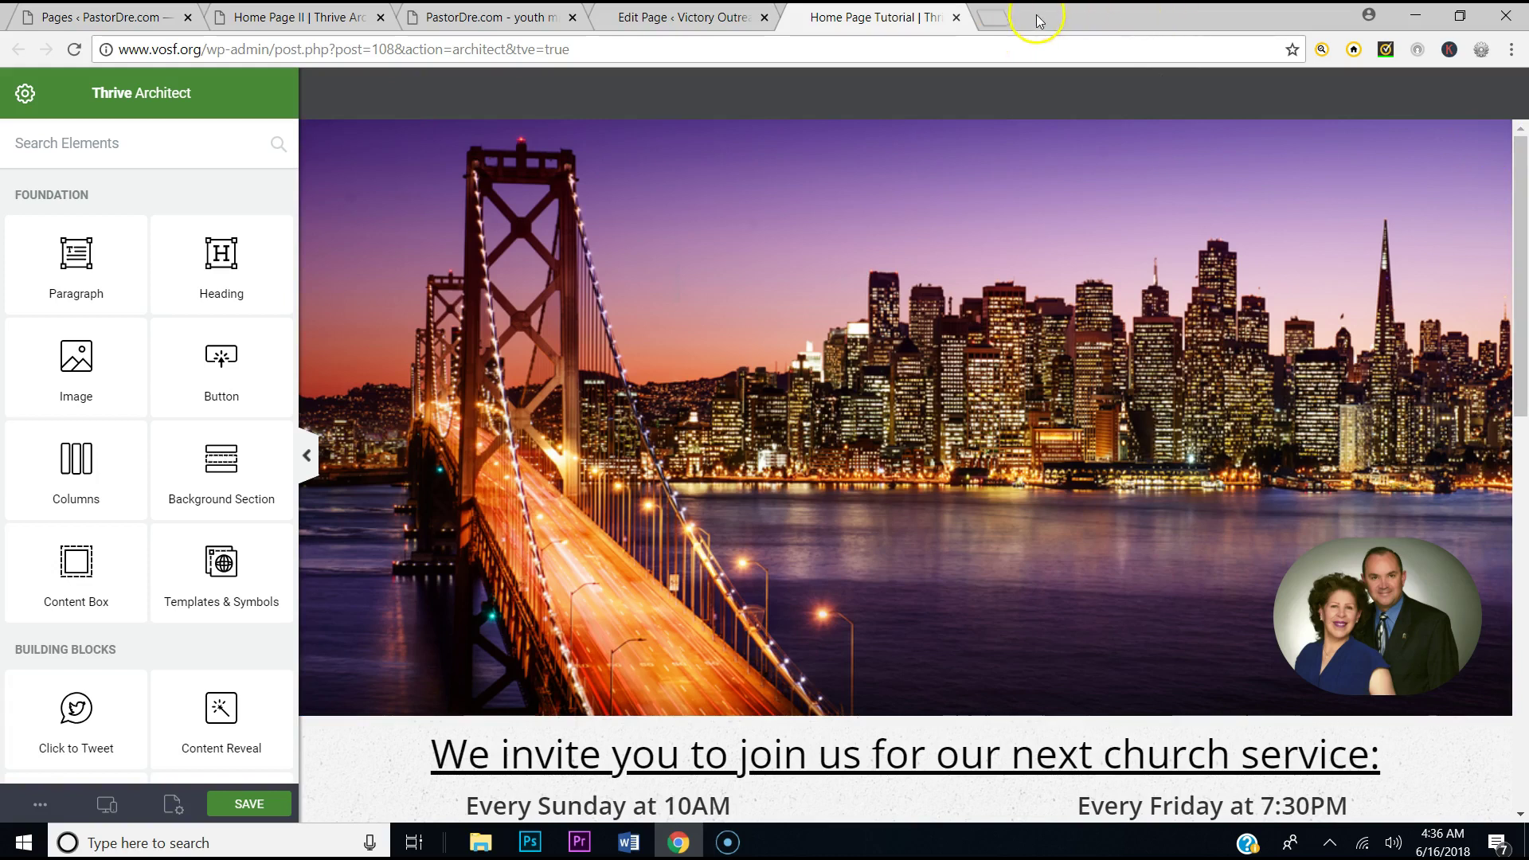
Open vosf.org in a new browser tab and look through the live home page from header to footer
left_click(1006, 19)
type("vo")
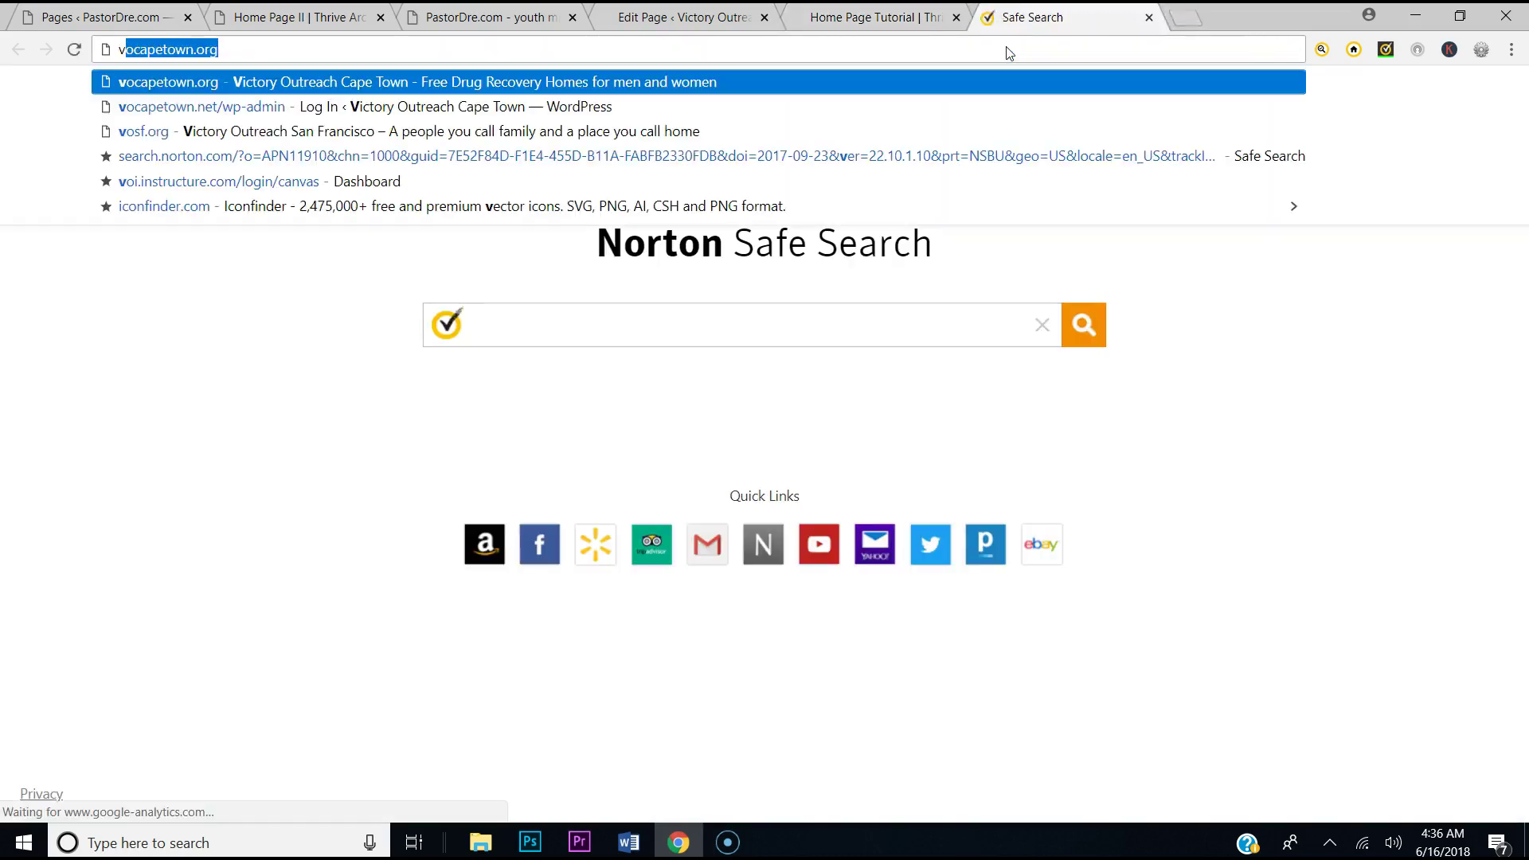
type("sf")
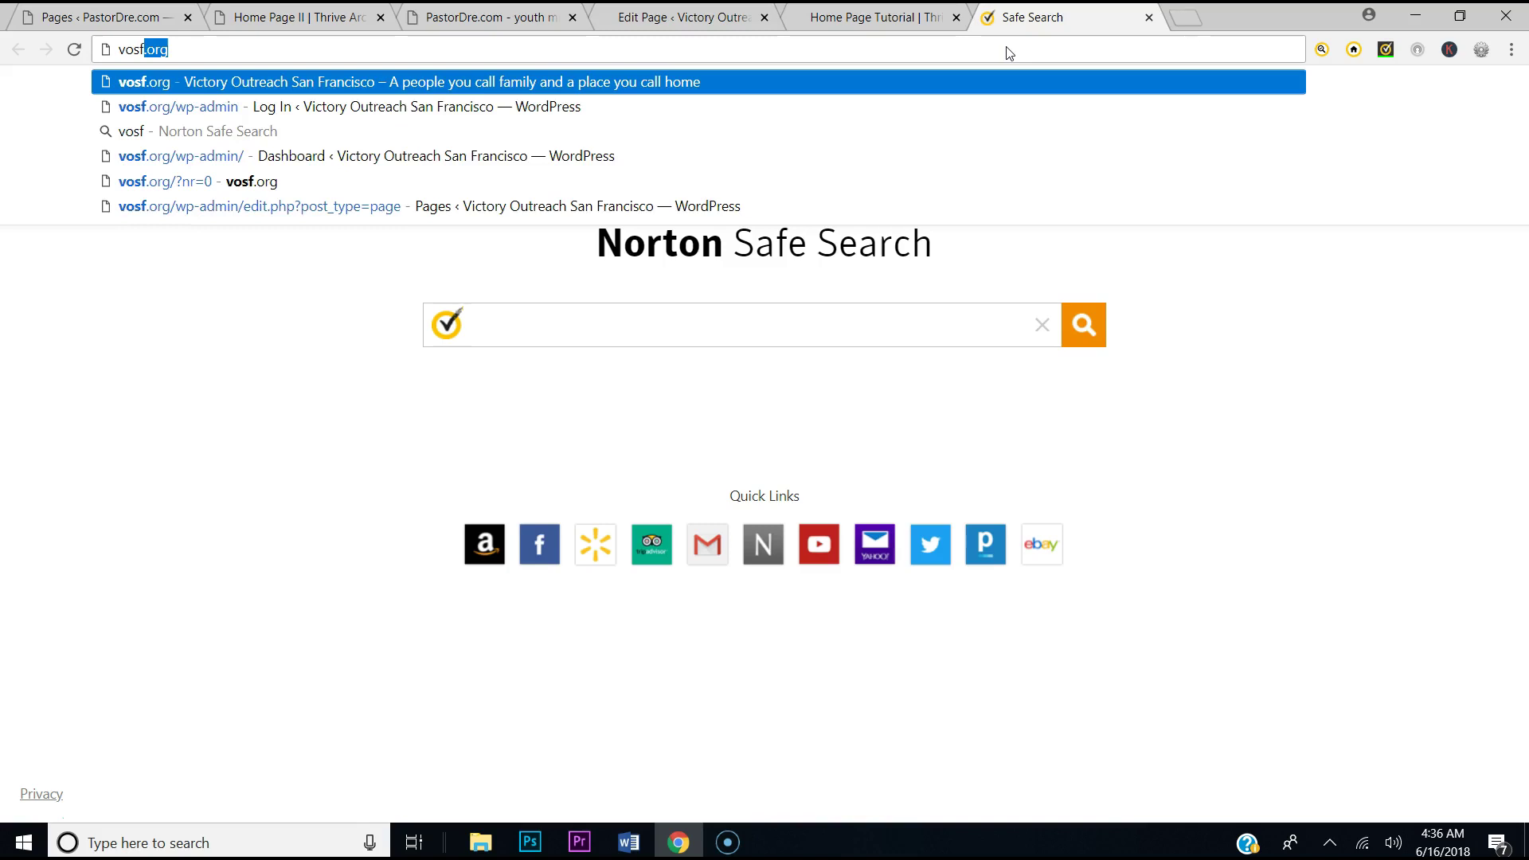
key("Return")
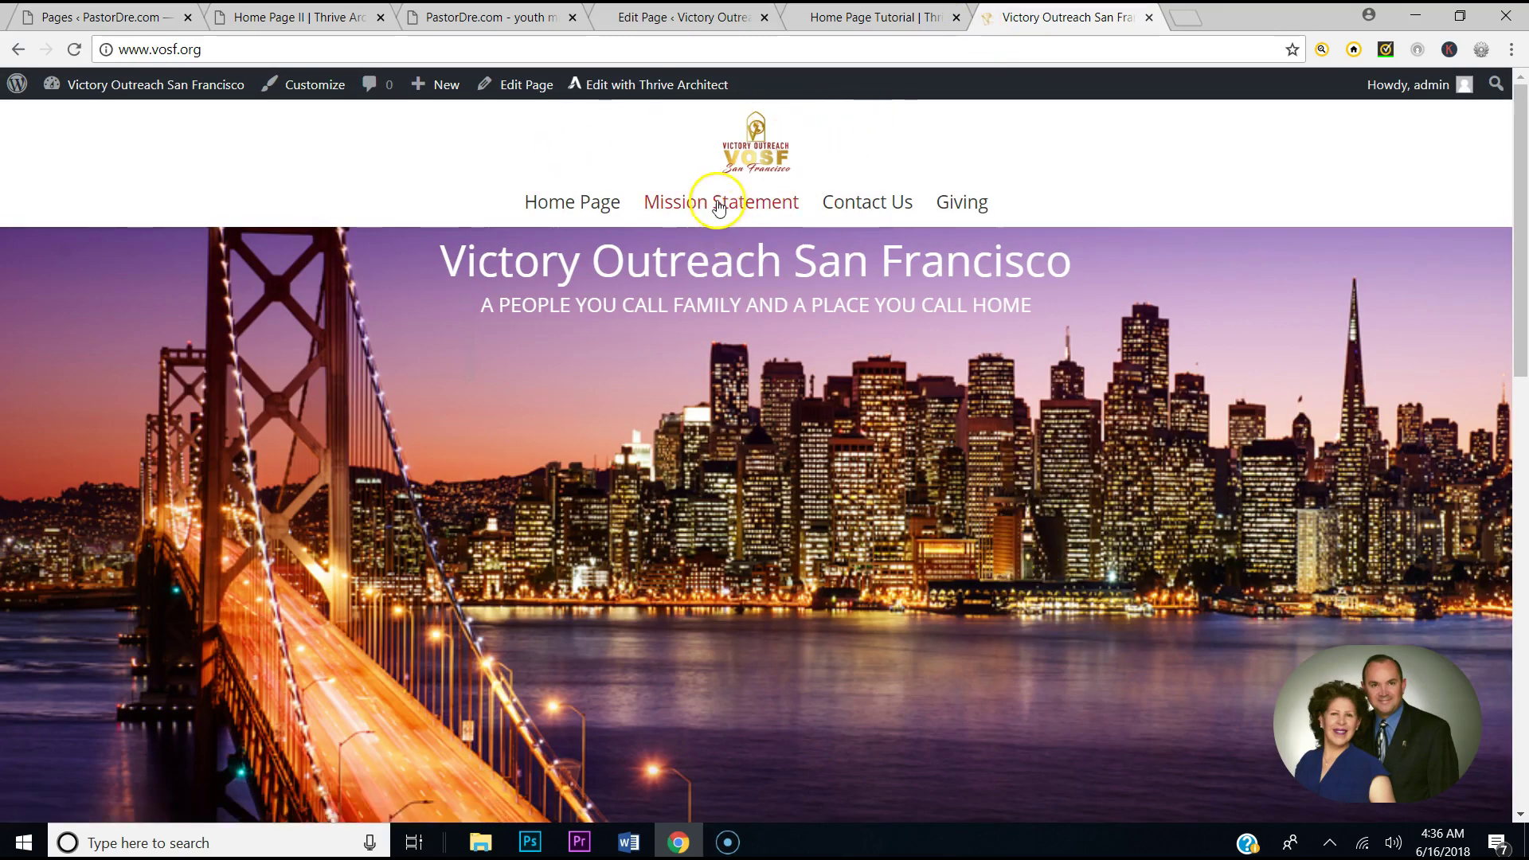
scroll(658, 403, "down", 3)
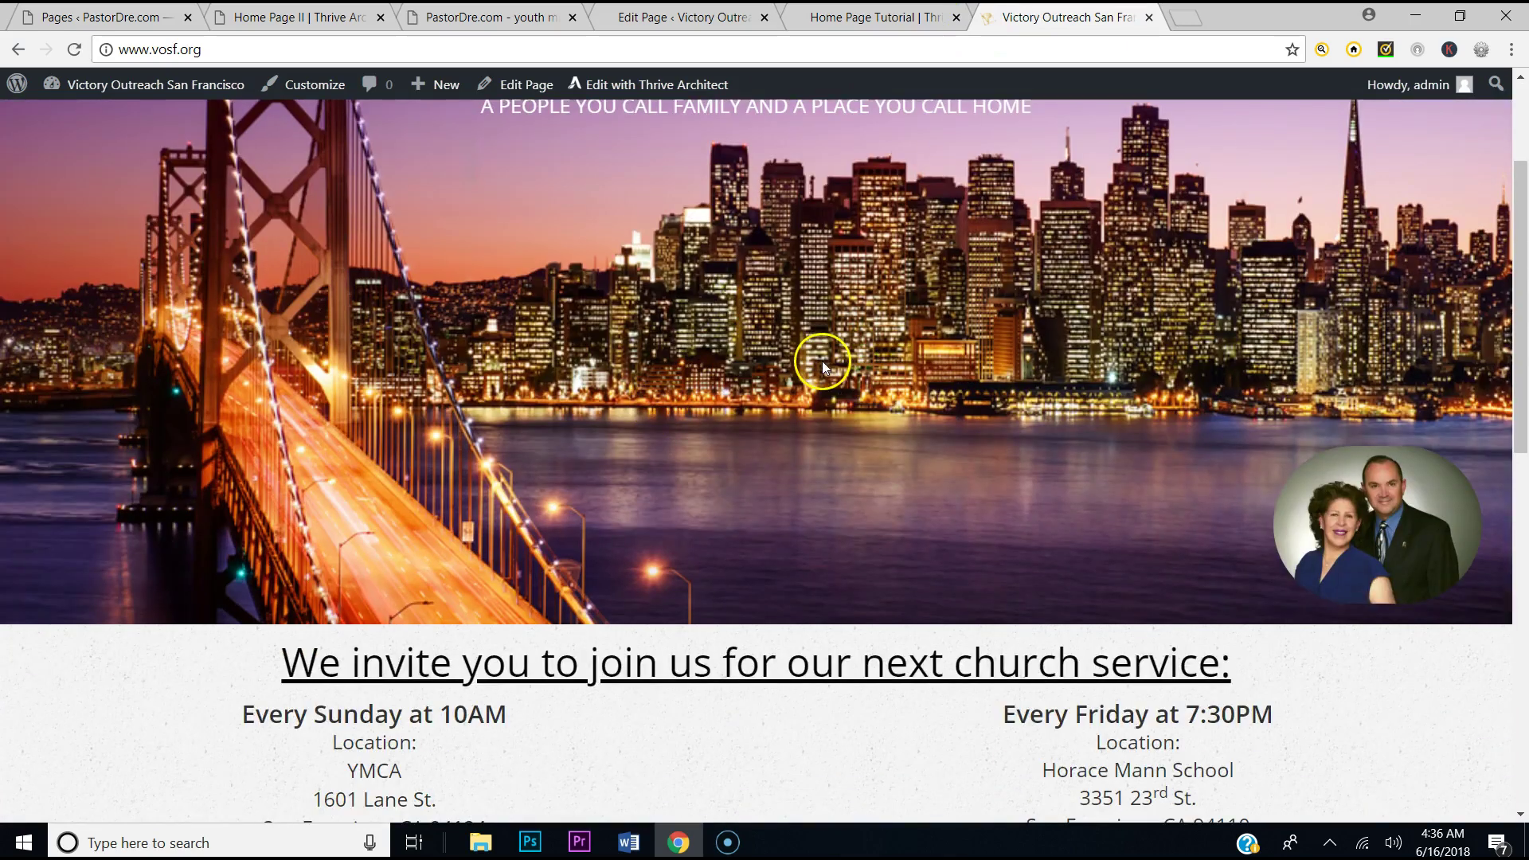
scroll(464, 453, "down", 3)
scroll(646, 603, "down", 7)
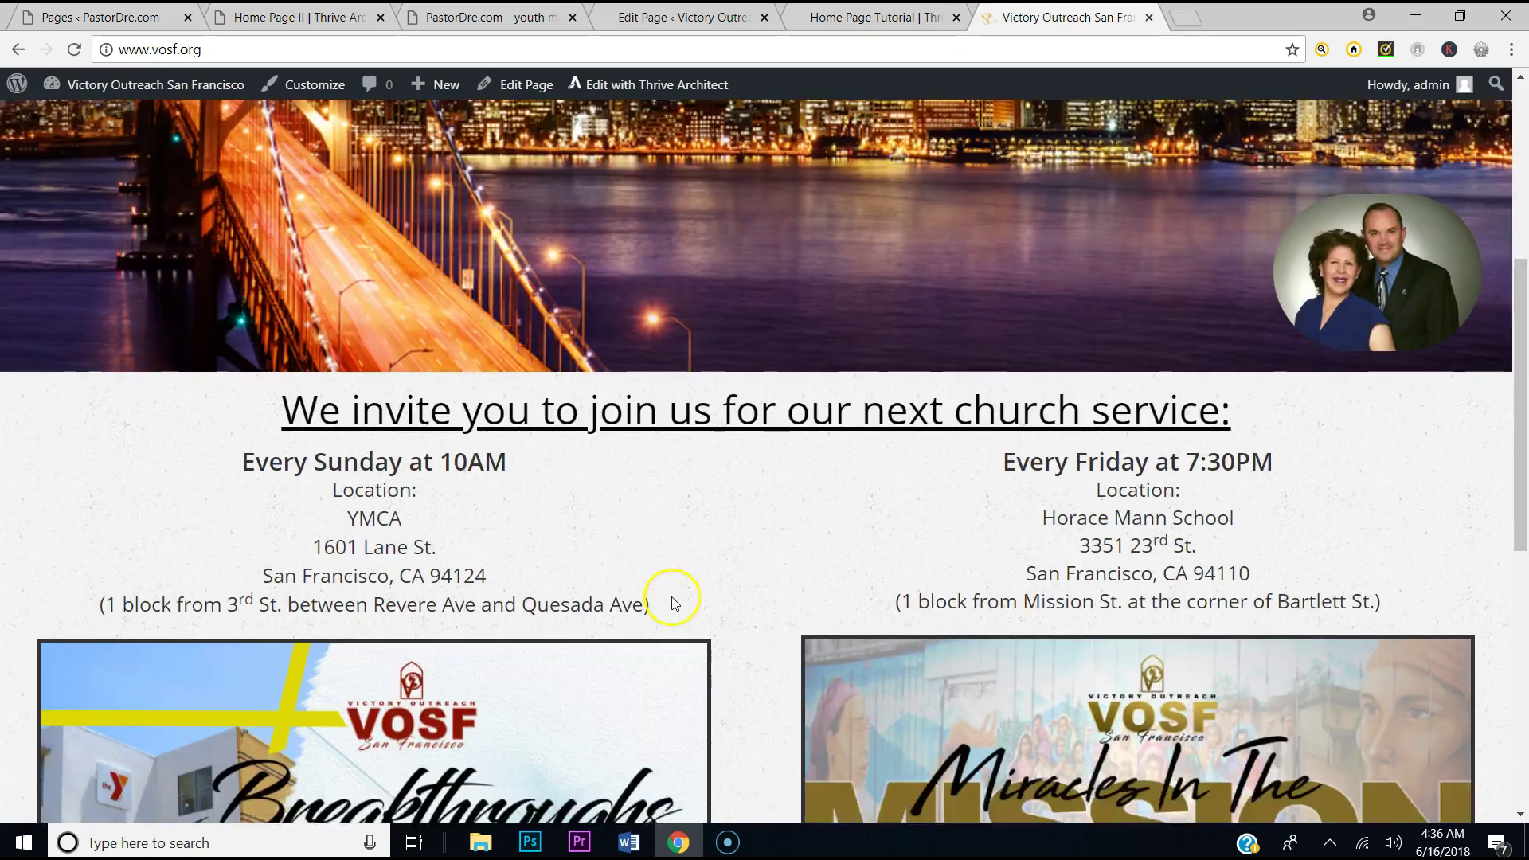
scroll(725, 701, "down", 3)
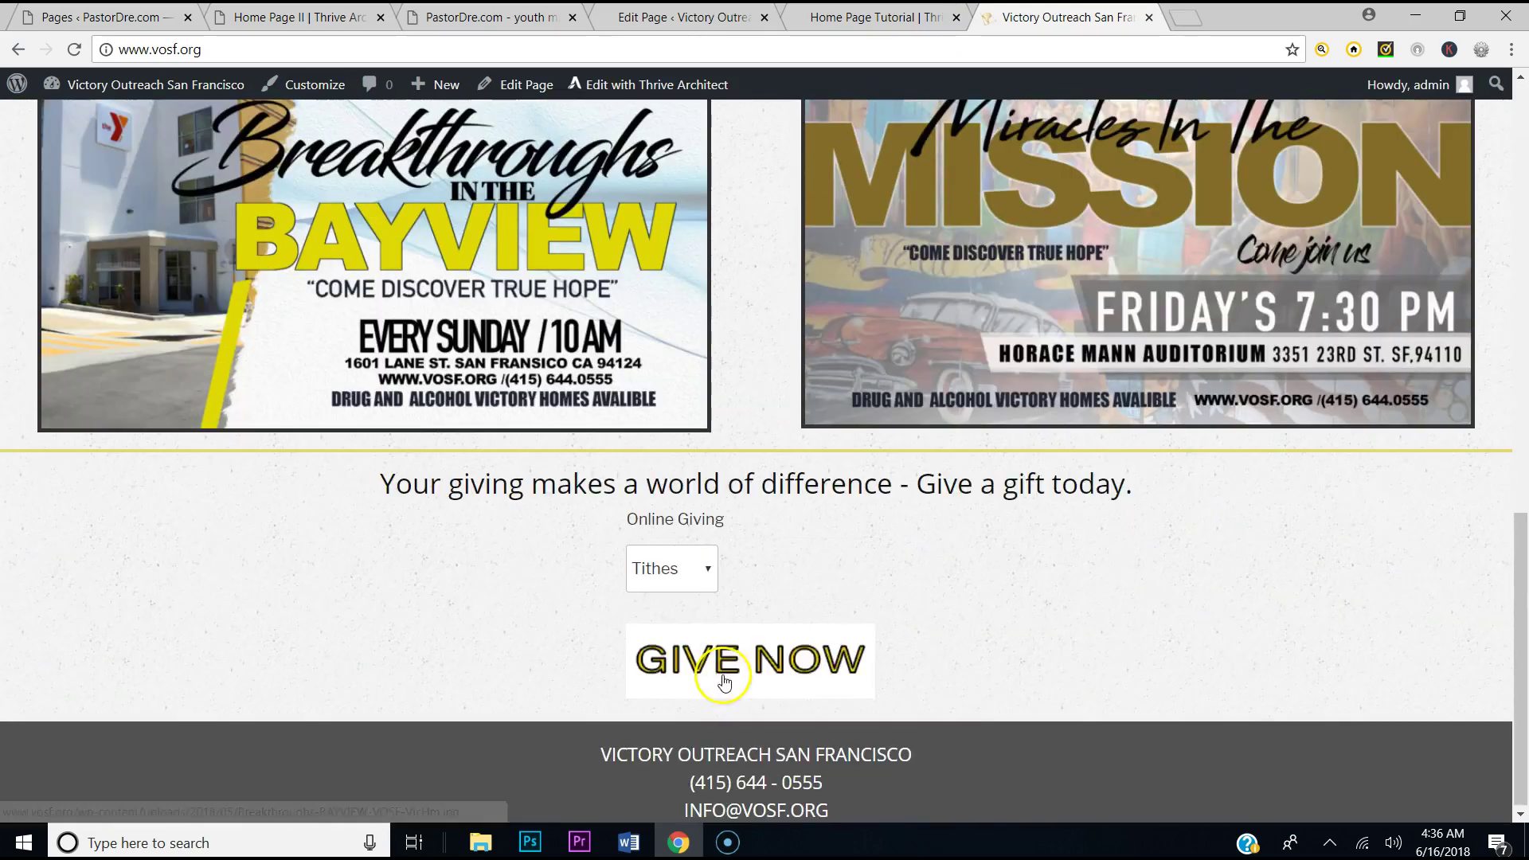
scroll(865, 791, "up", 12)
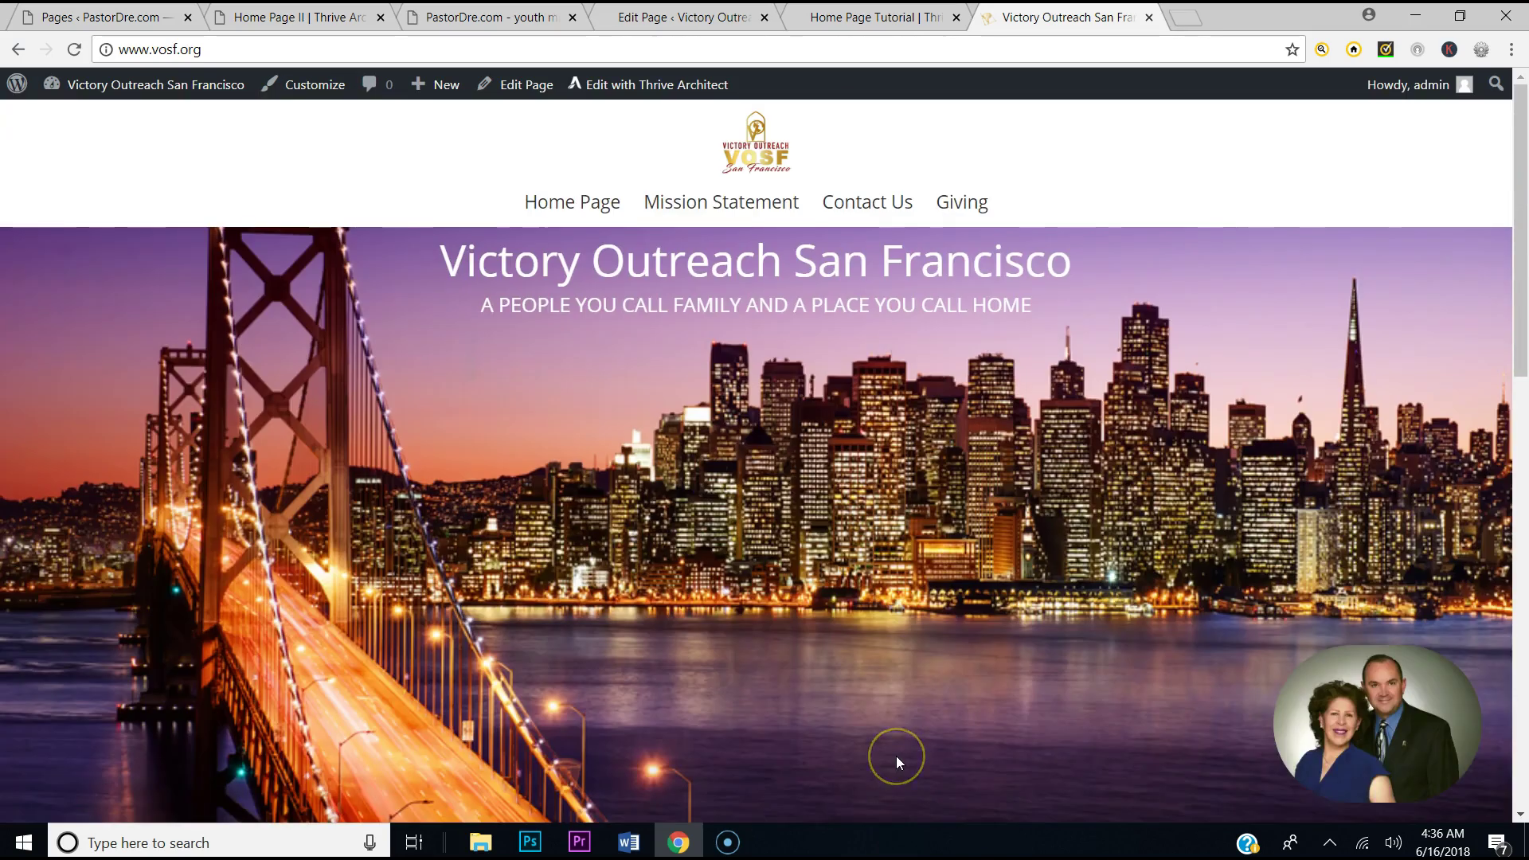
Return to the Home Page Tutorial editor and delete the skyline background section and the church service invitation heading
left_click(864, 14)
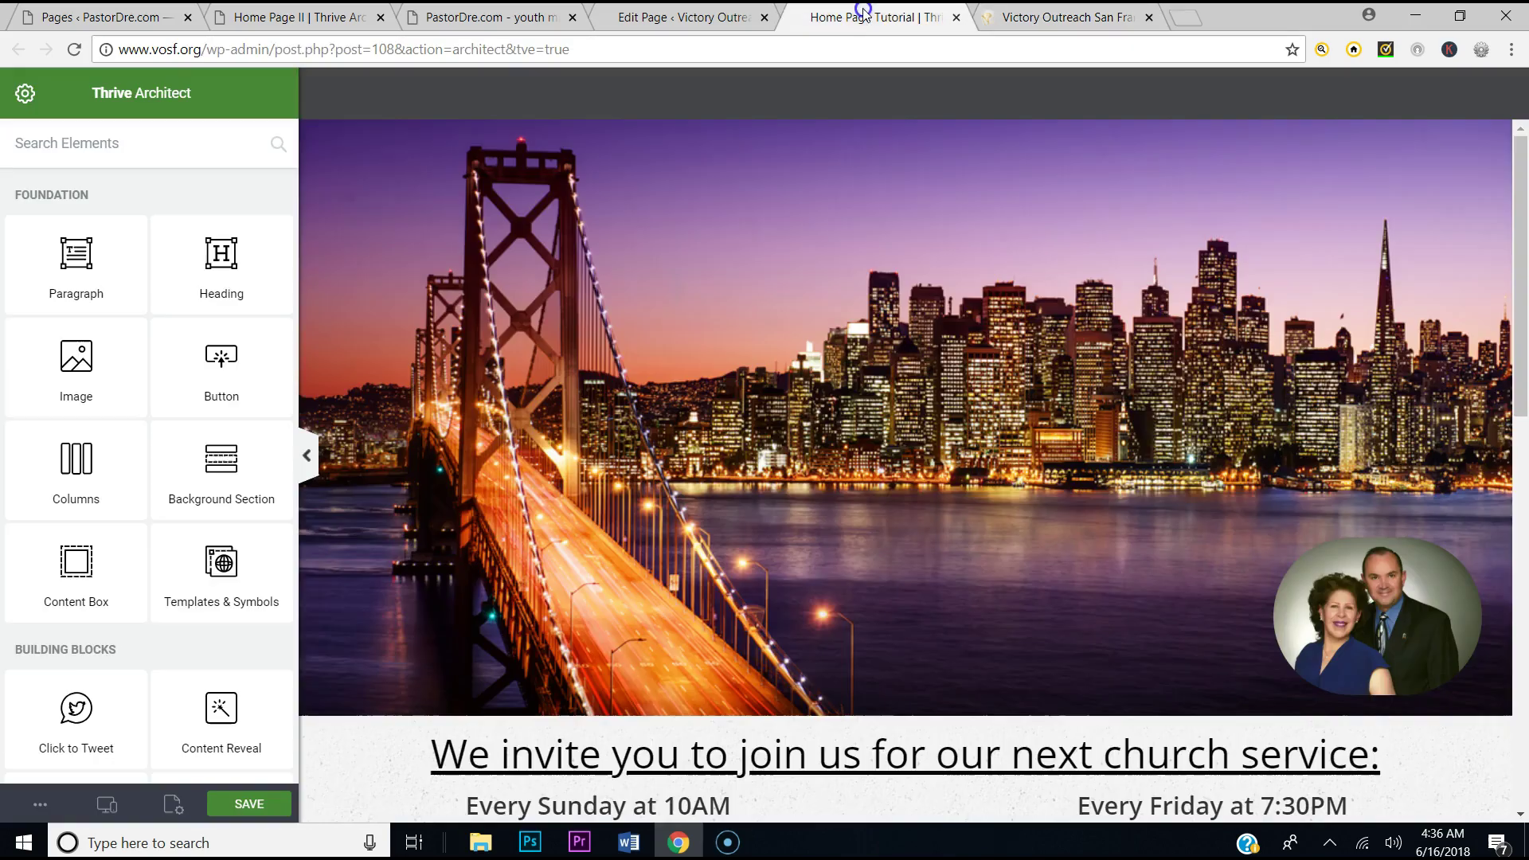
left_click(1364, 150)
left_click(1499, 132)
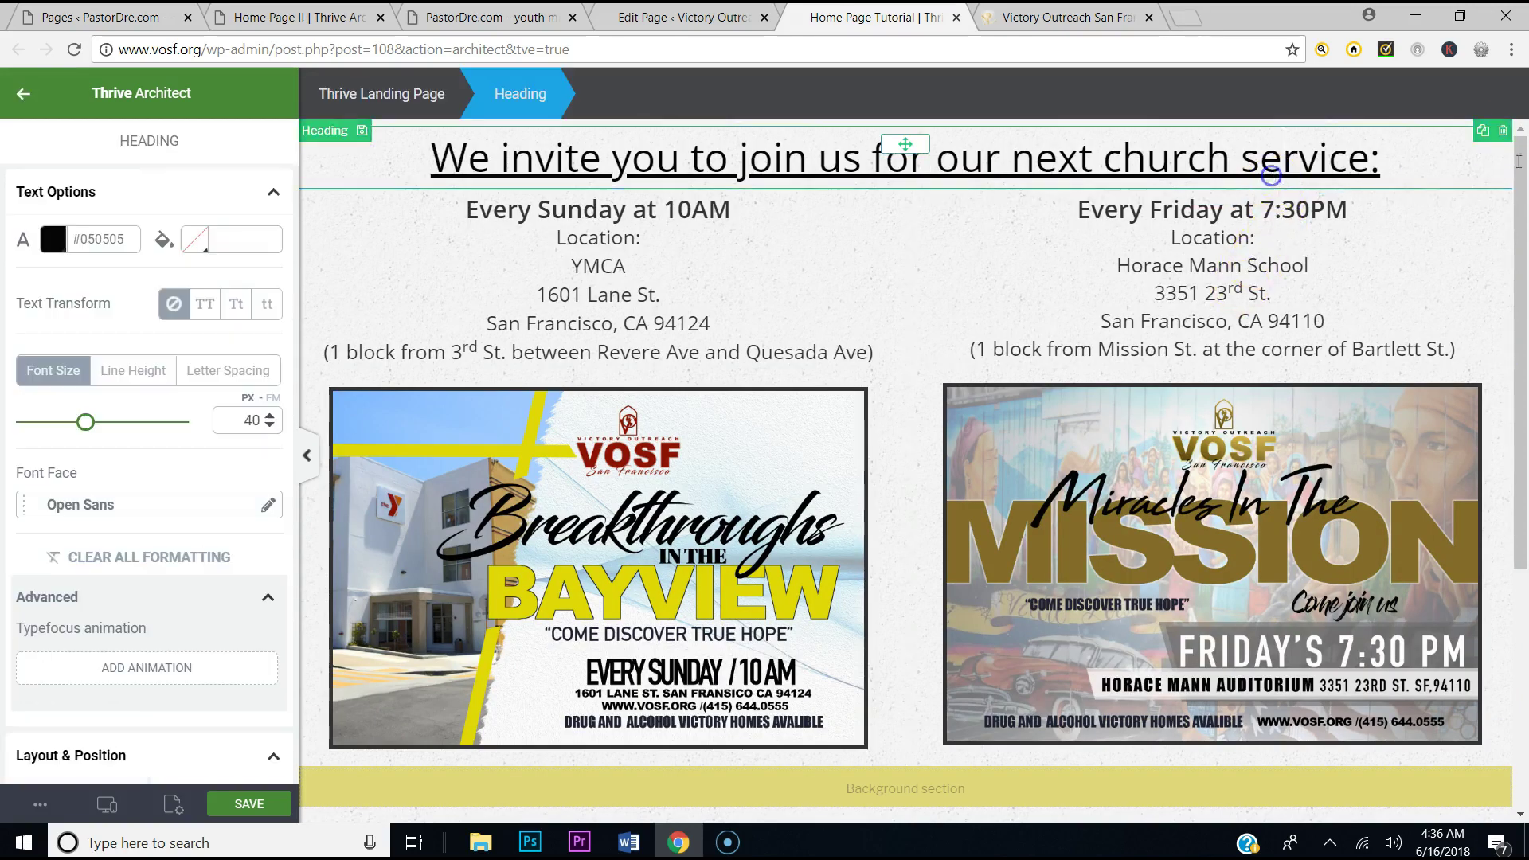
left_click(1271, 175)
left_click(1502, 189)
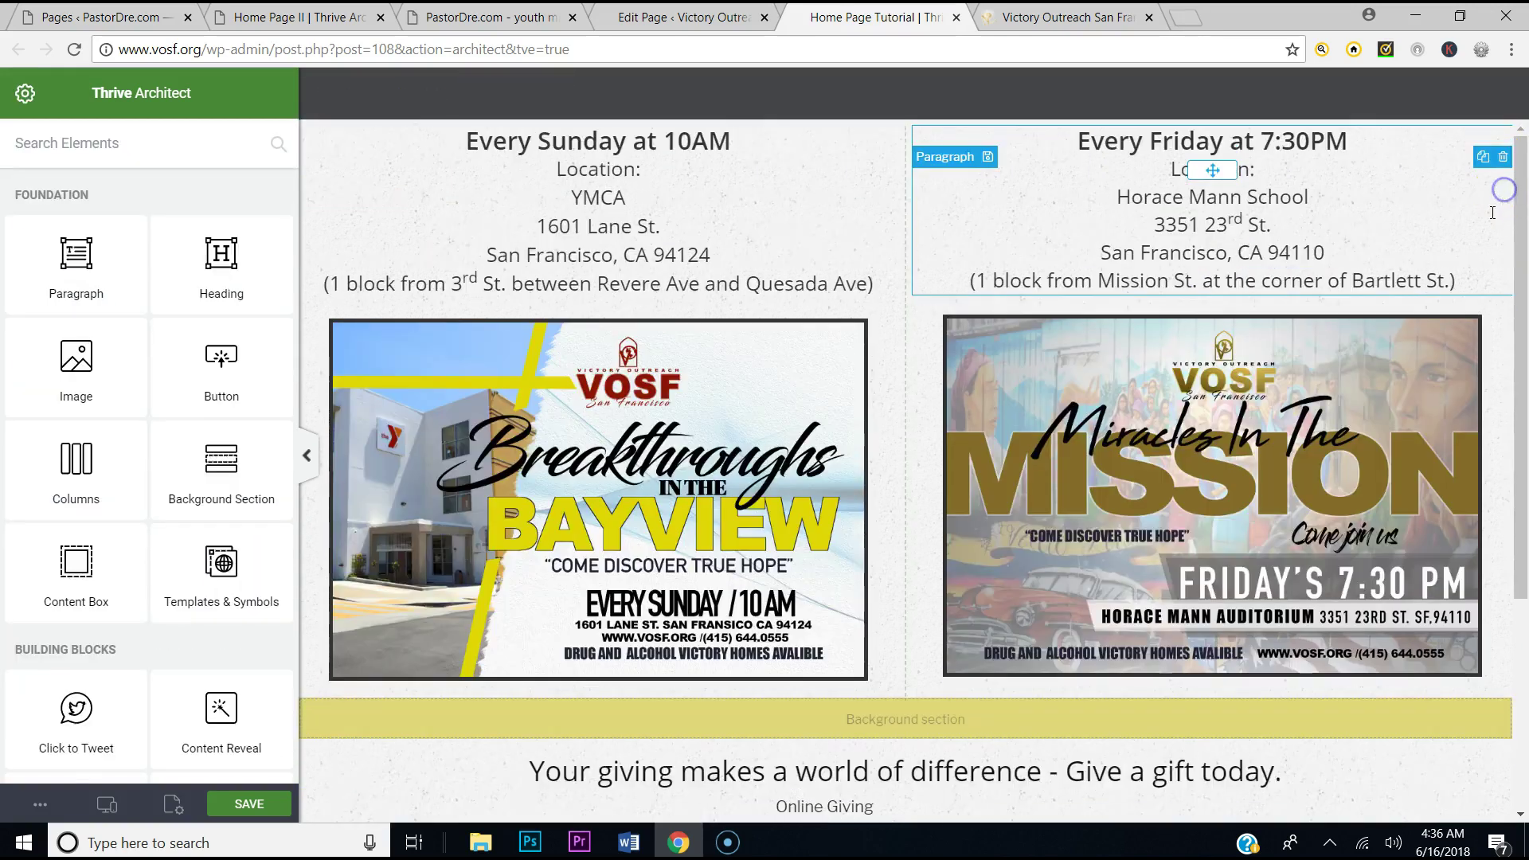
Delete the Friday and Sunday service paragraphs and the two columns holding the flyer images
left_click(1343, 229)
left_click(1502, 189)
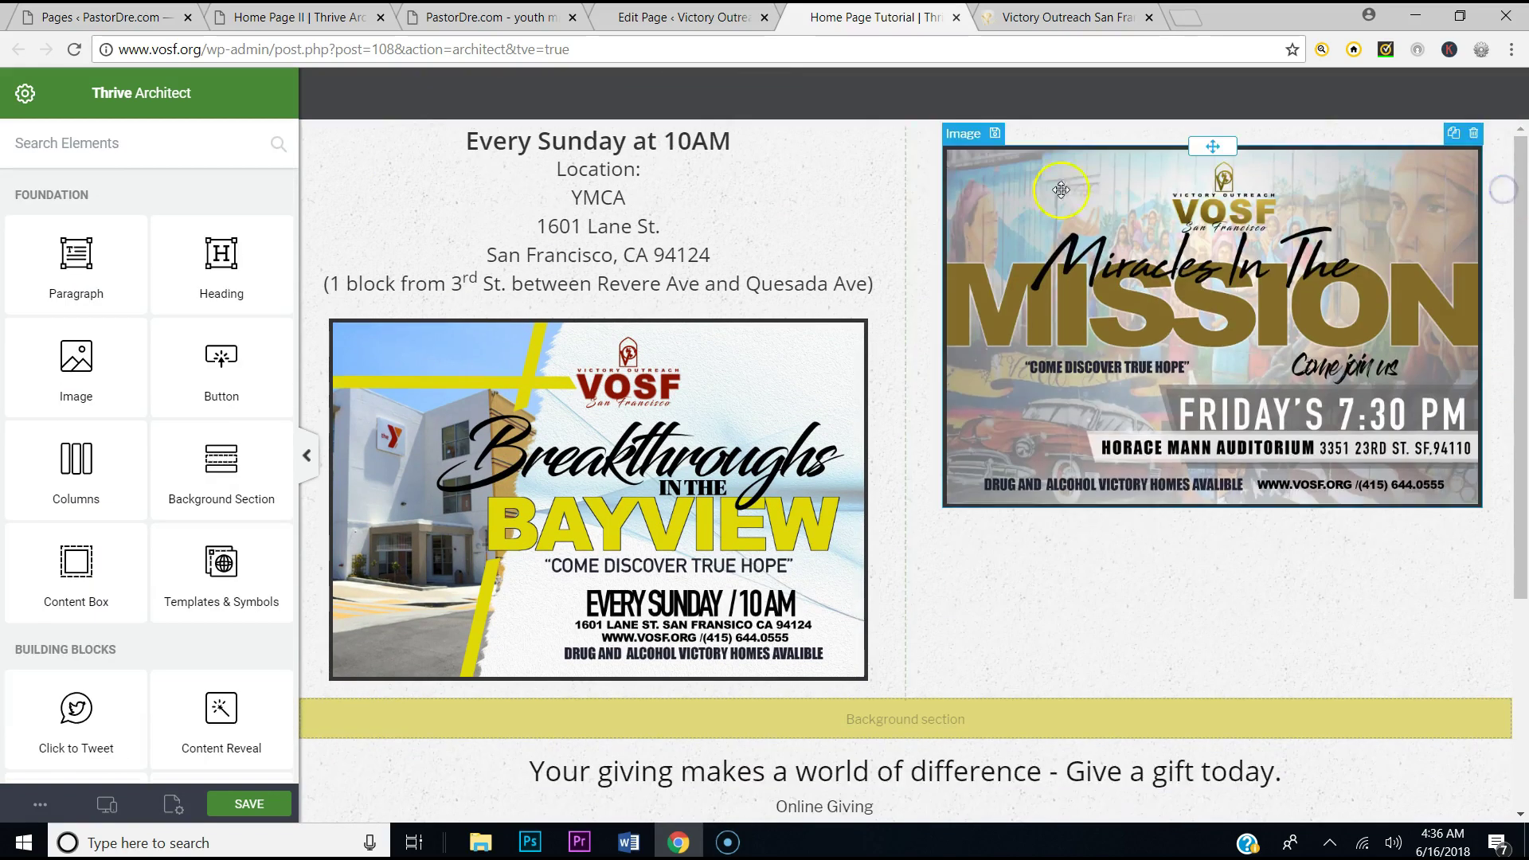
left_click(768, 191)
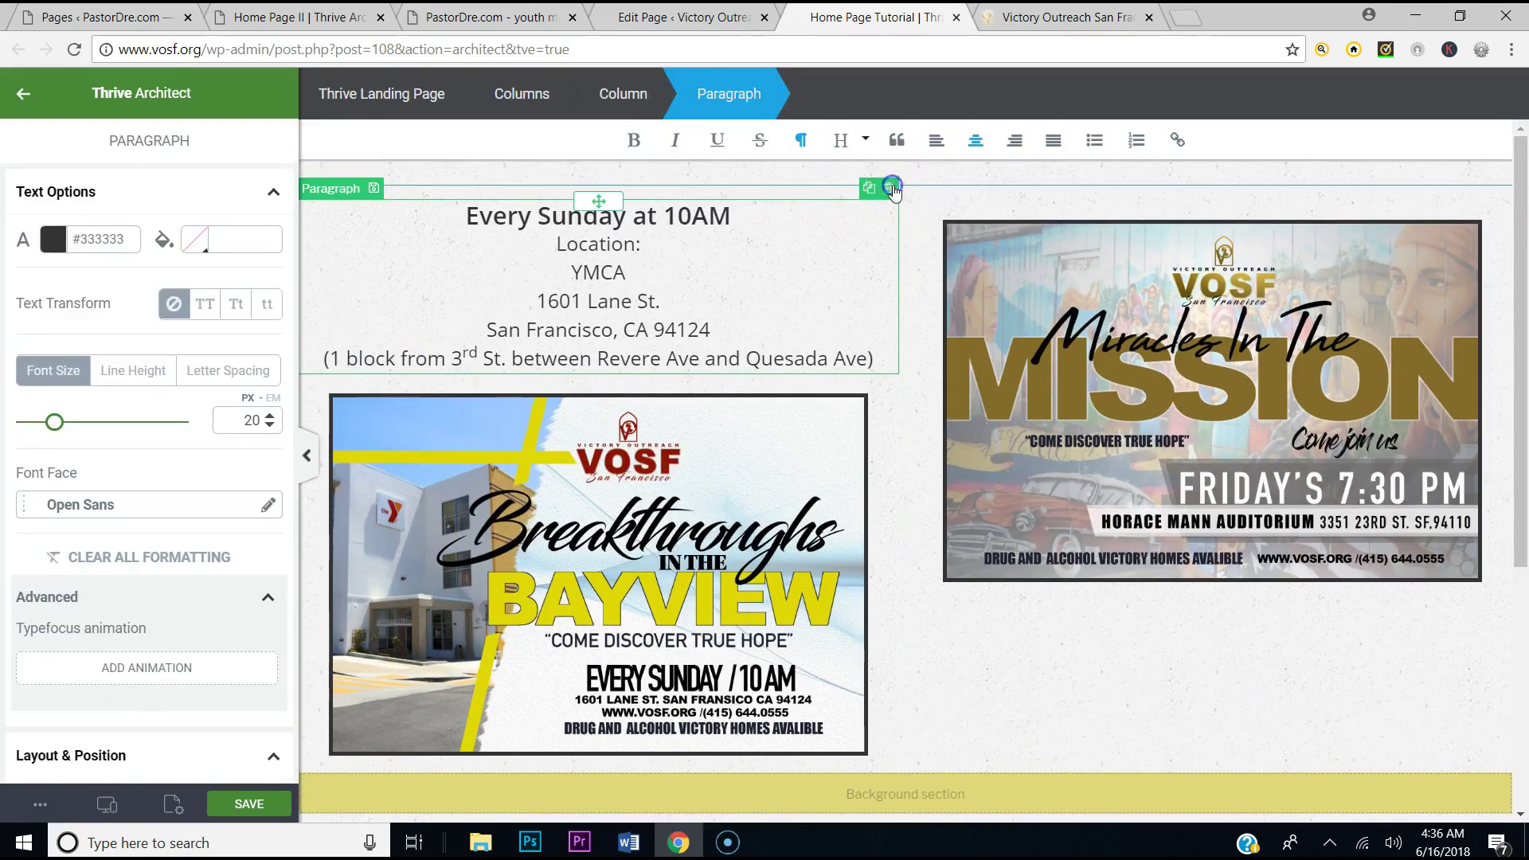
left_click(891, 189)
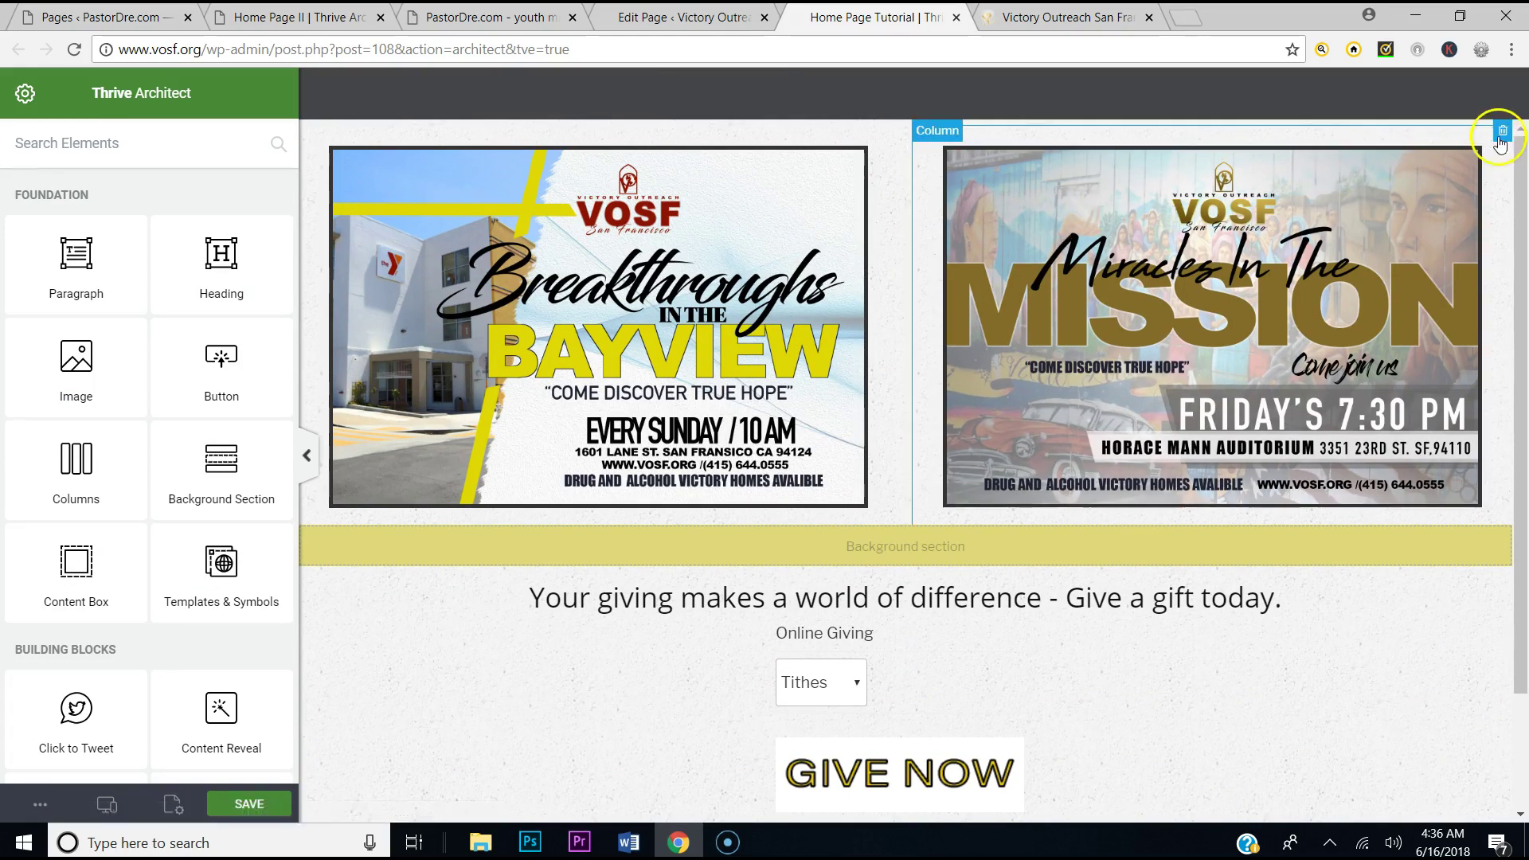
left_click(1500, 135)
left_click(1502, 133)
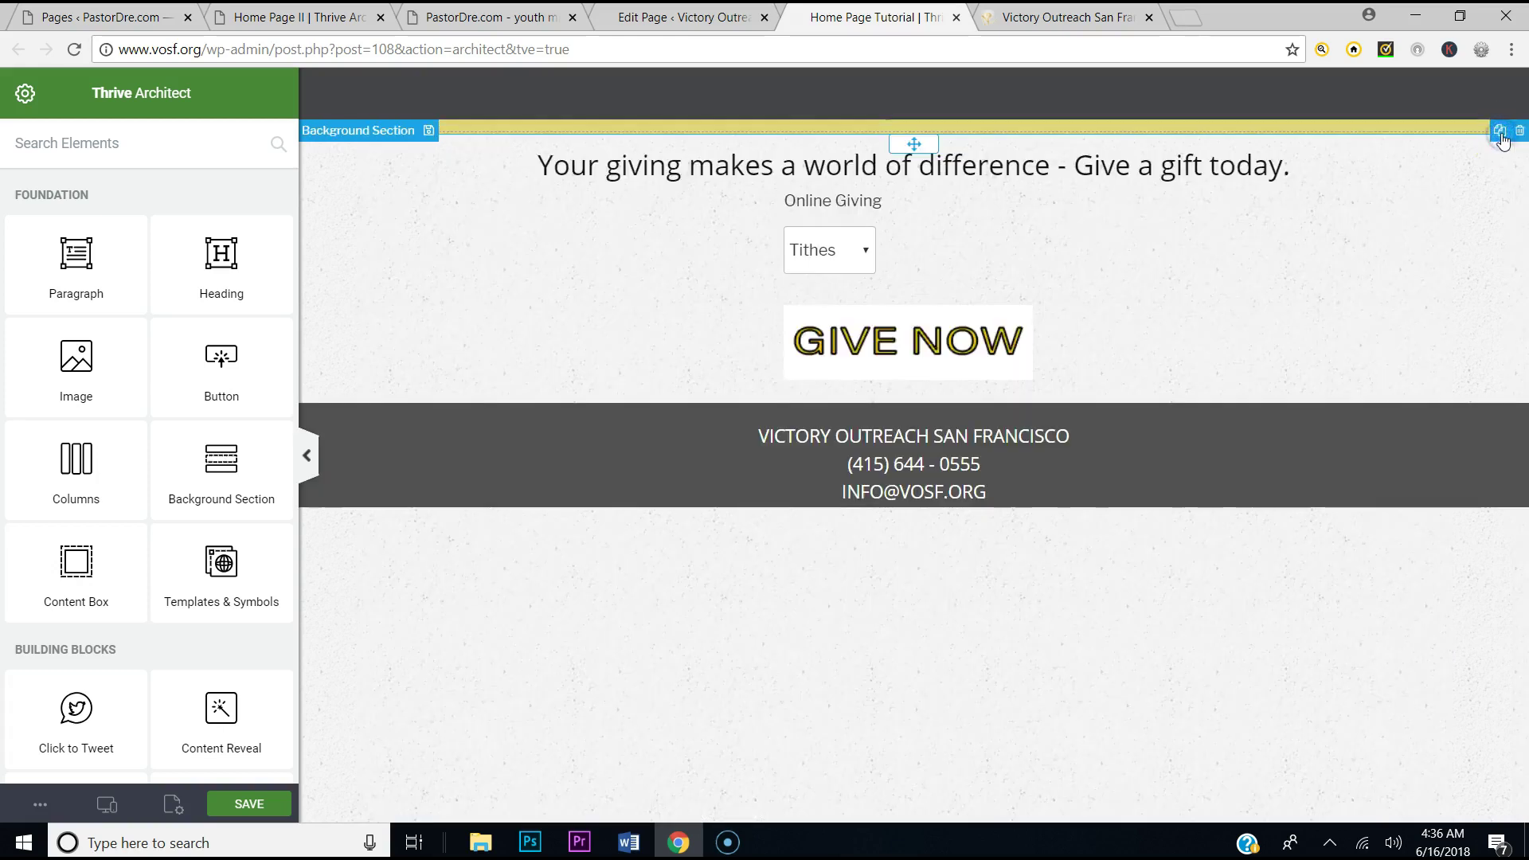
Delete the giving heading section and the custom HTML Online Giving form
left_click(1519, 133)
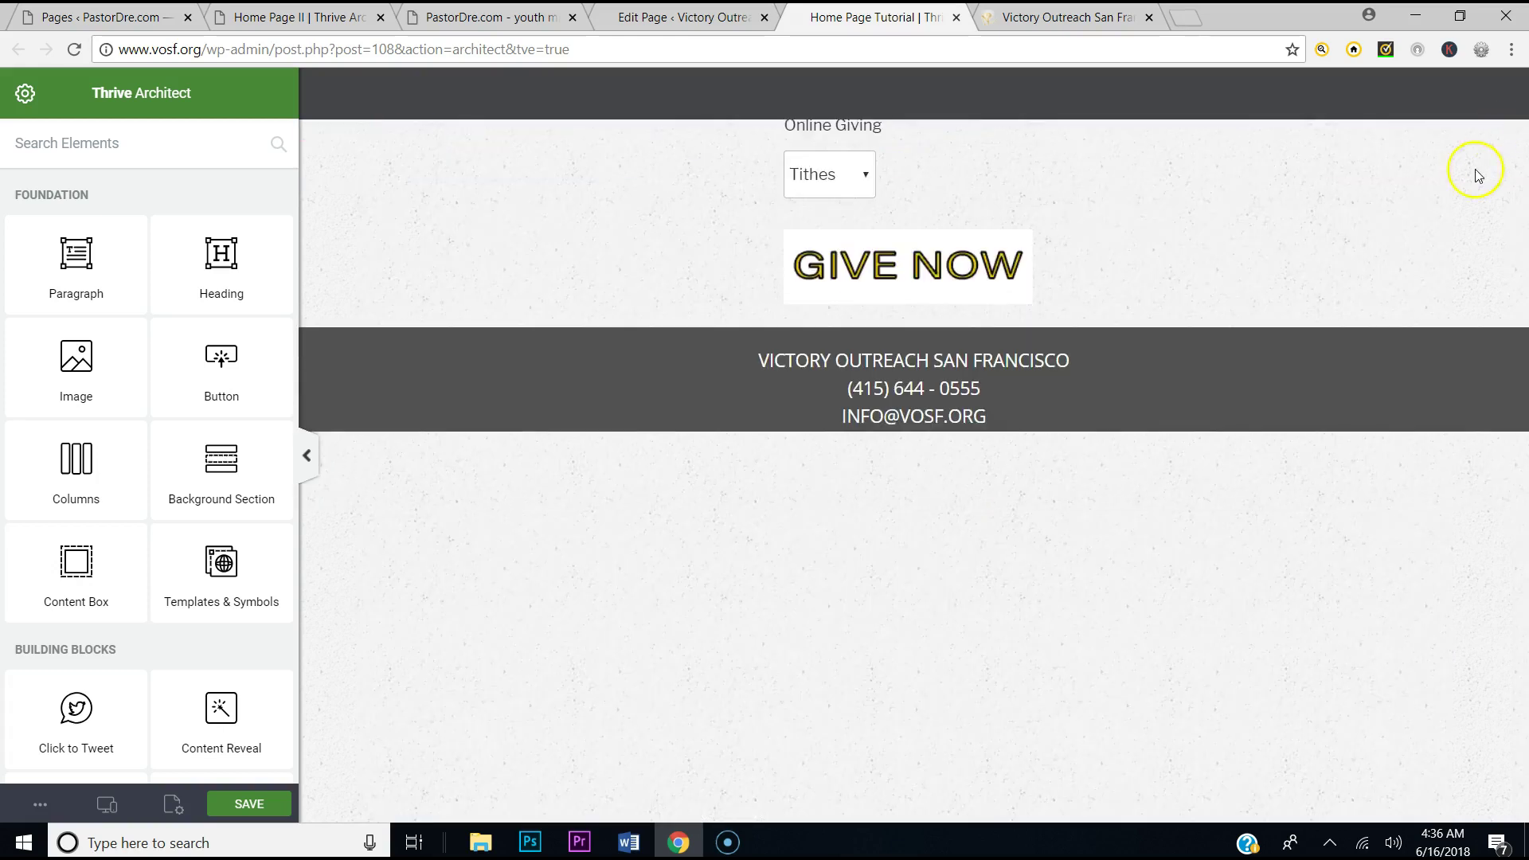
left_click(965, 195)
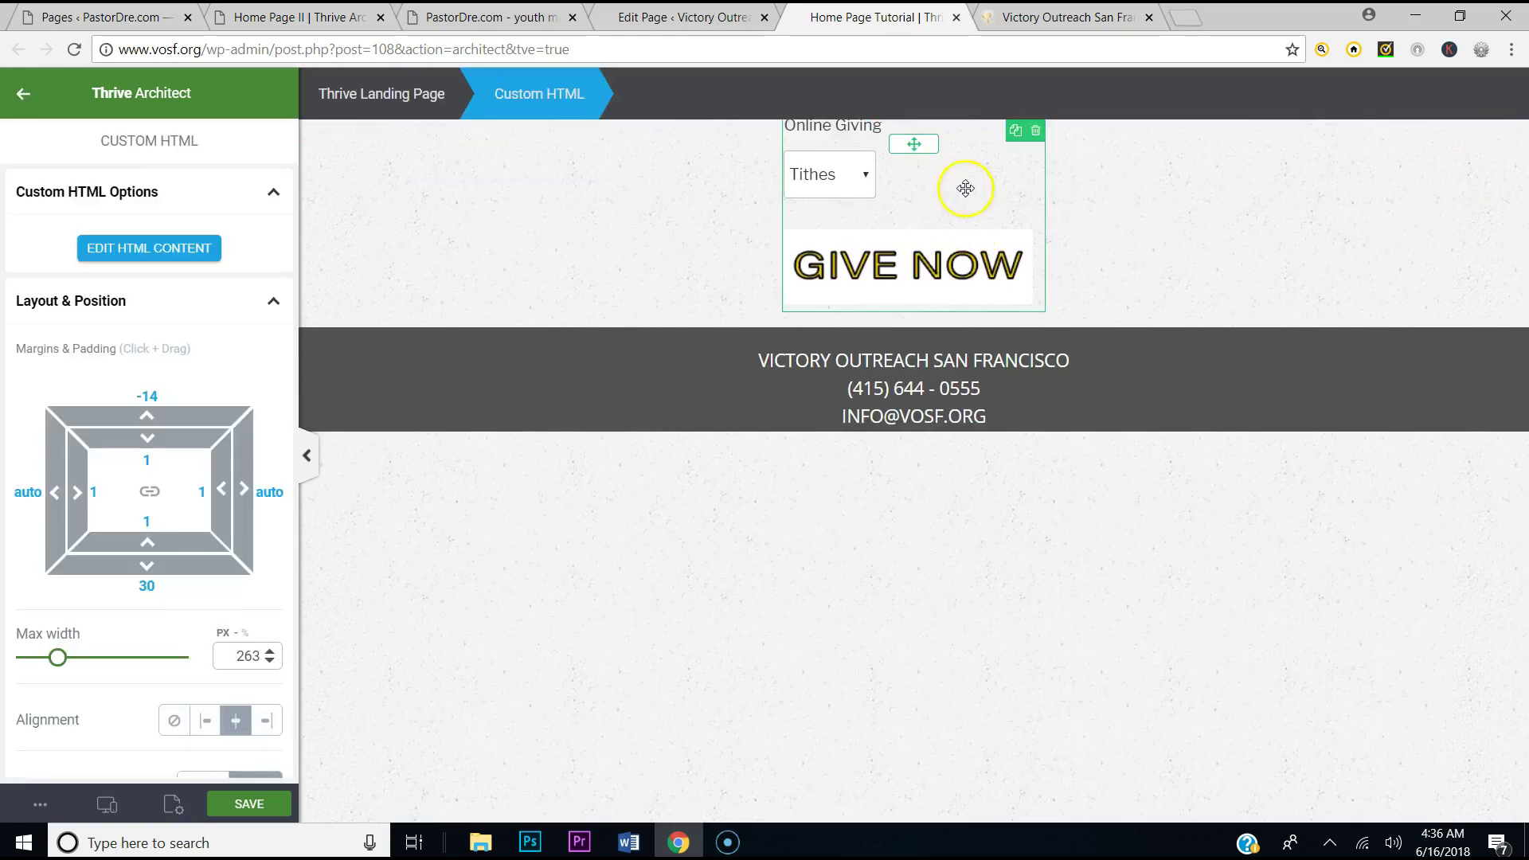
left_click(1036, 132)
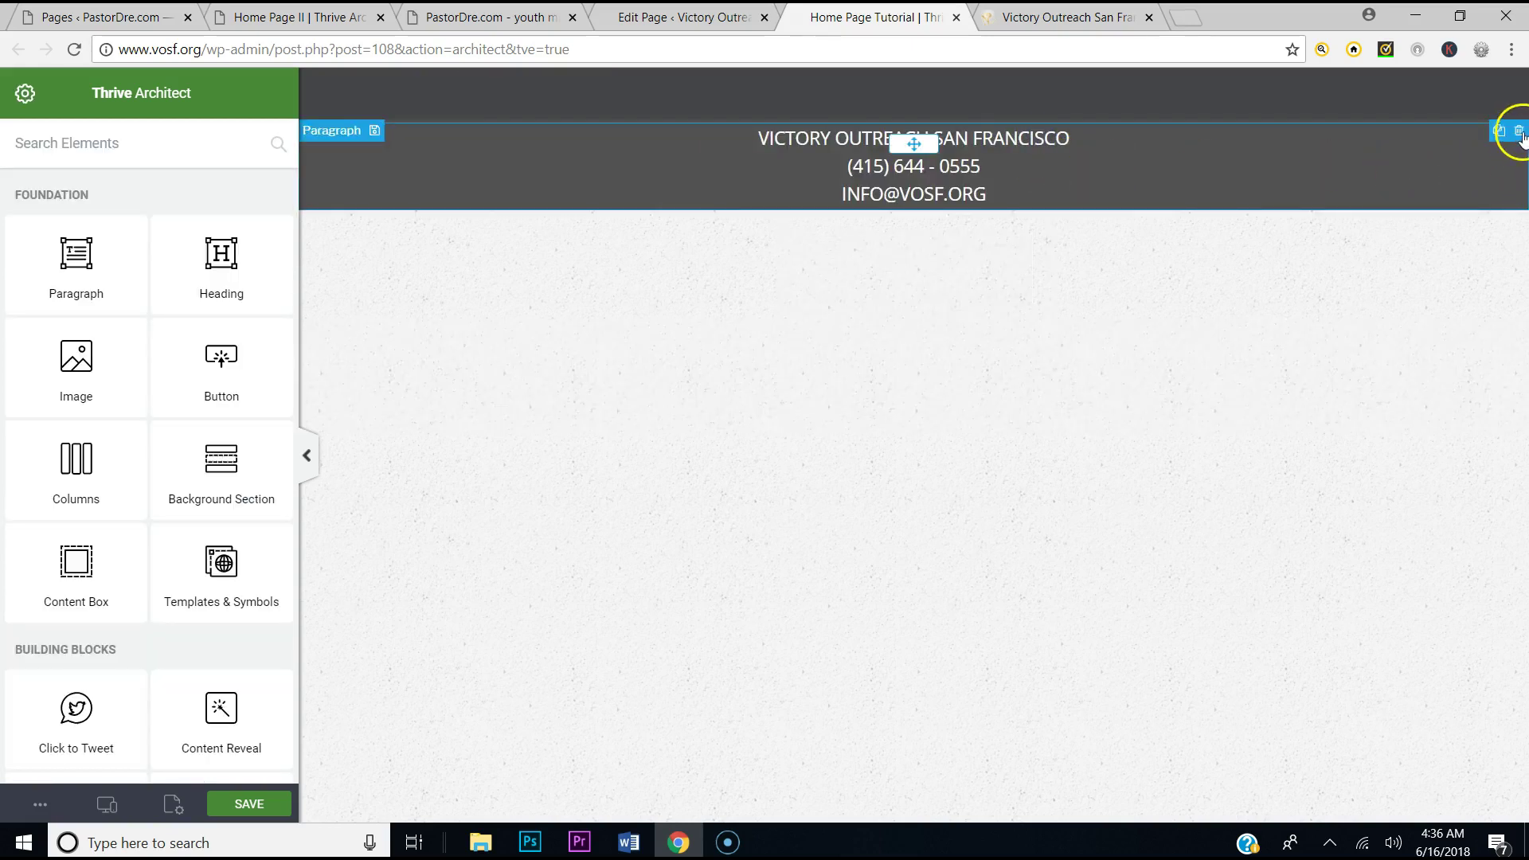
Delete the footer's contact paragraph and its dark background section
left_click(1519, 132)
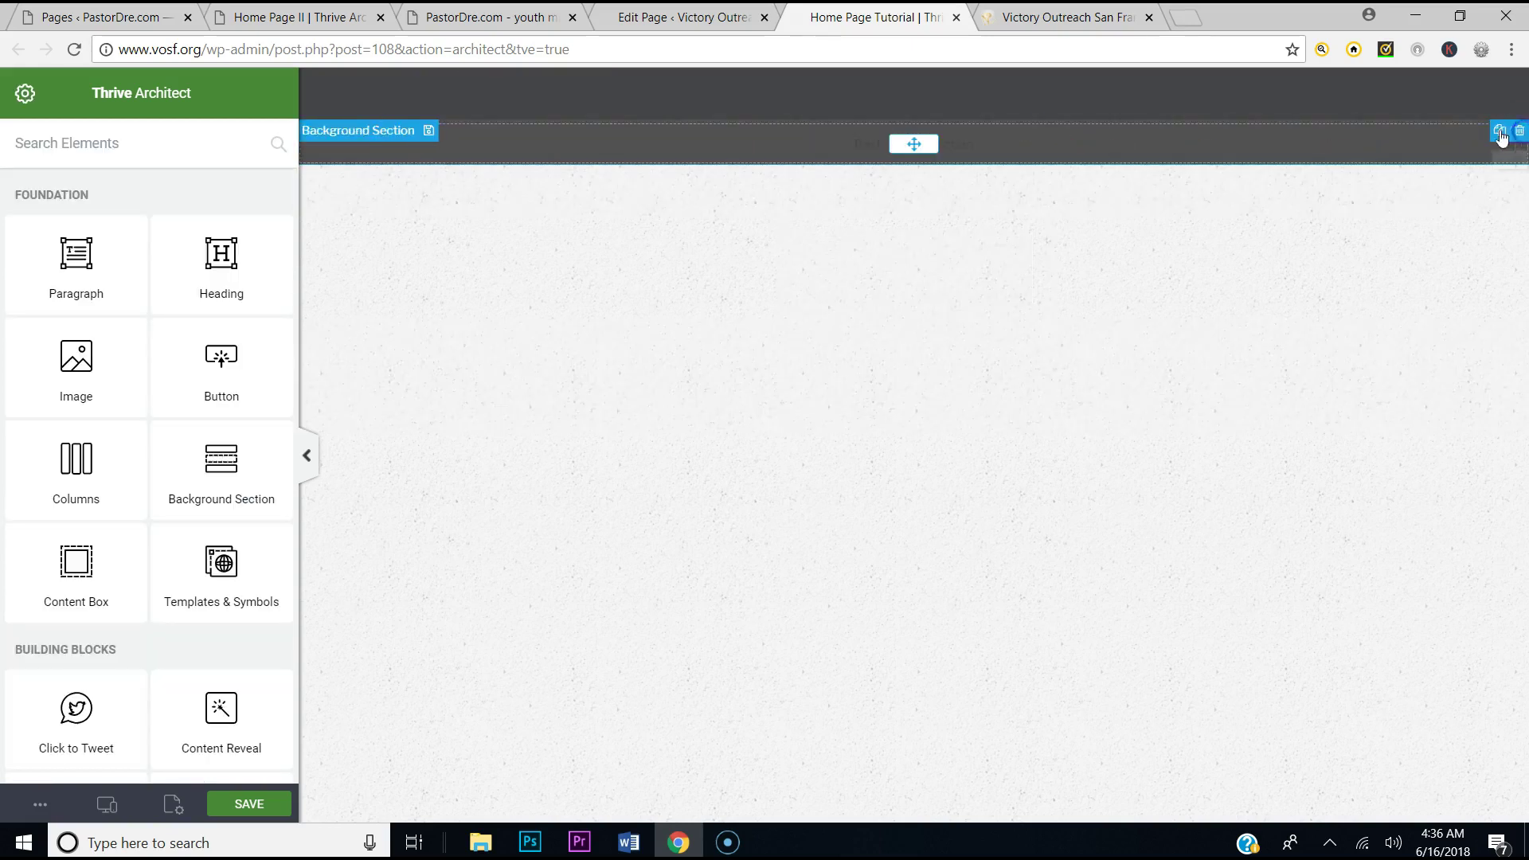
left_click(1027, 148)
left_click(1521, 131)
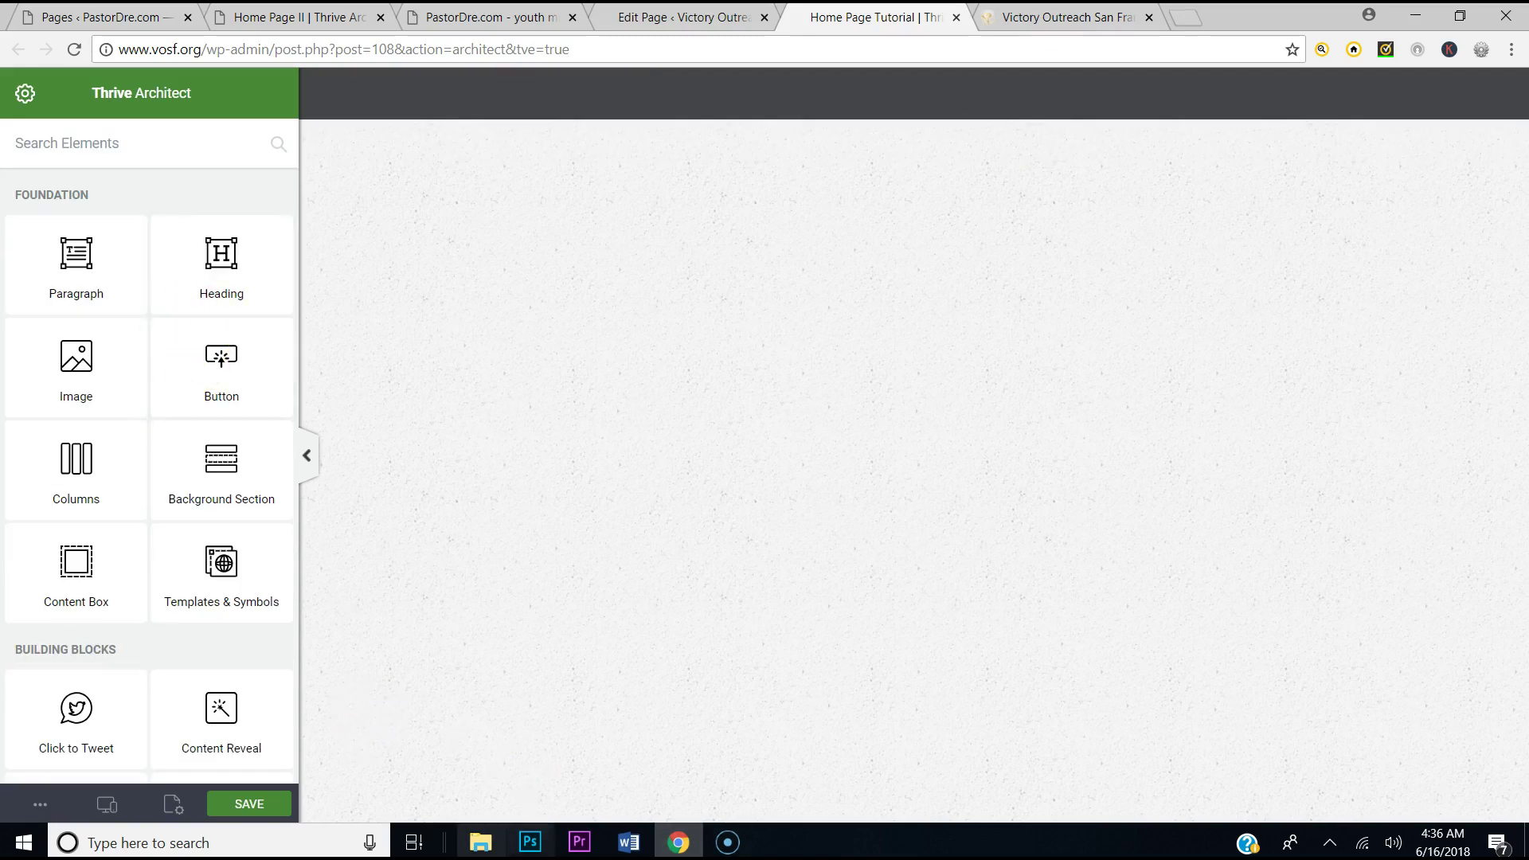
Save the emptied page and open its preview
left_click(256, 804)
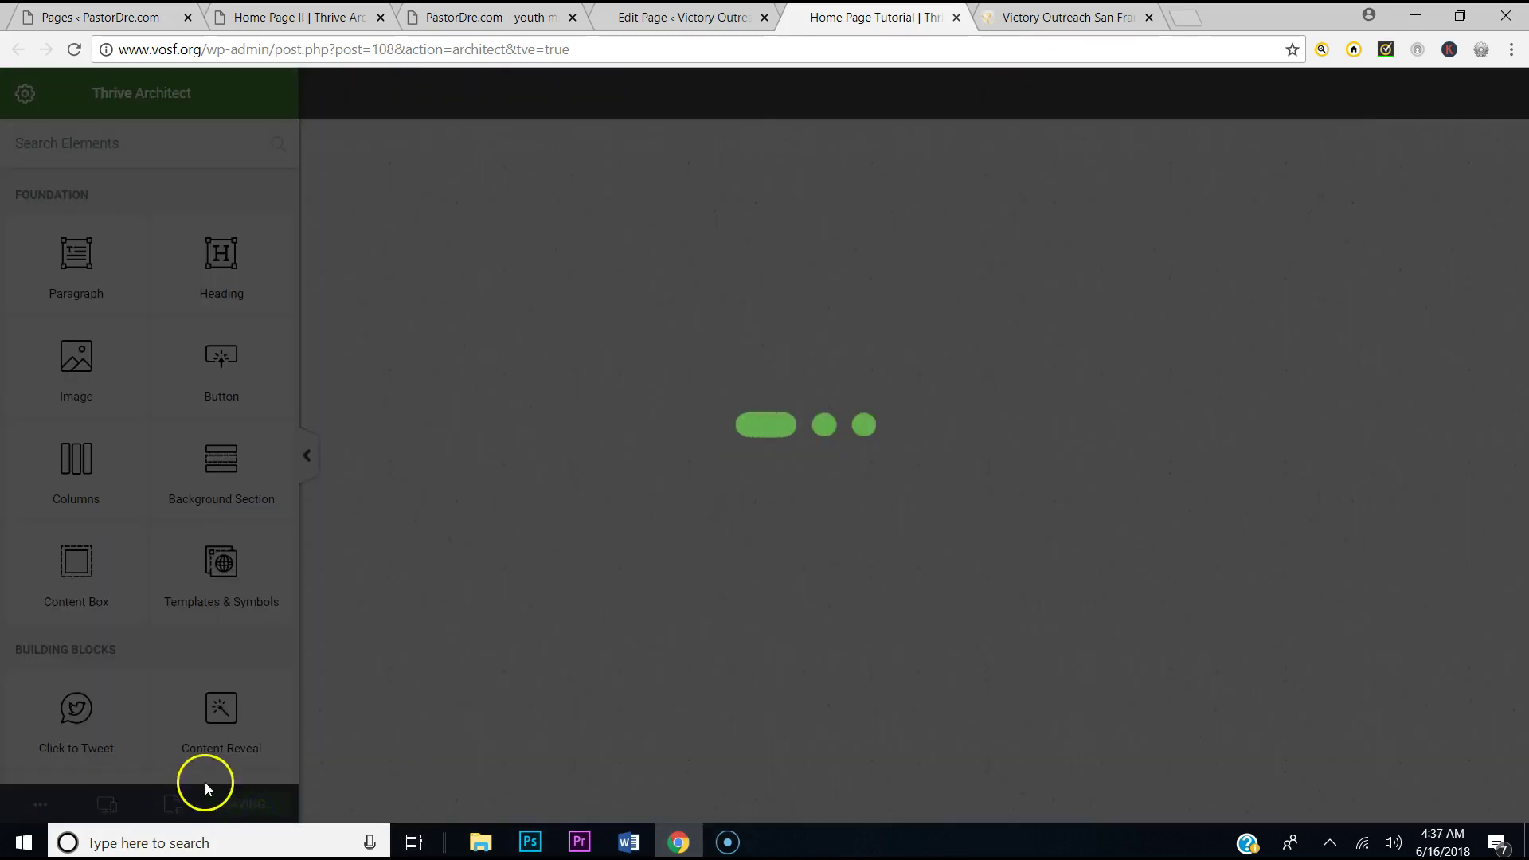
left_click(62, 801)
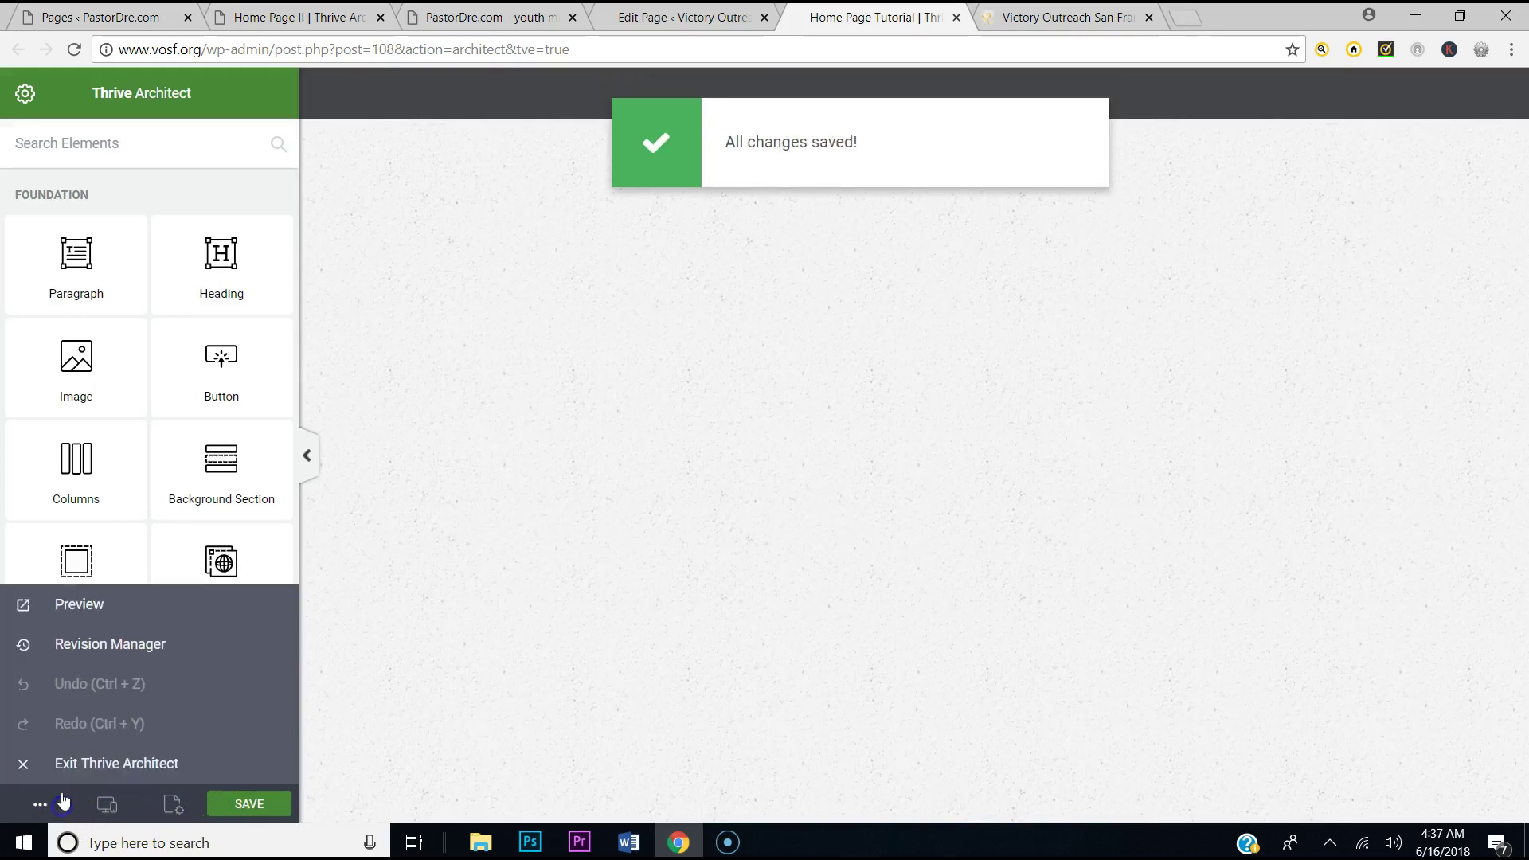
left_click(99, 607)
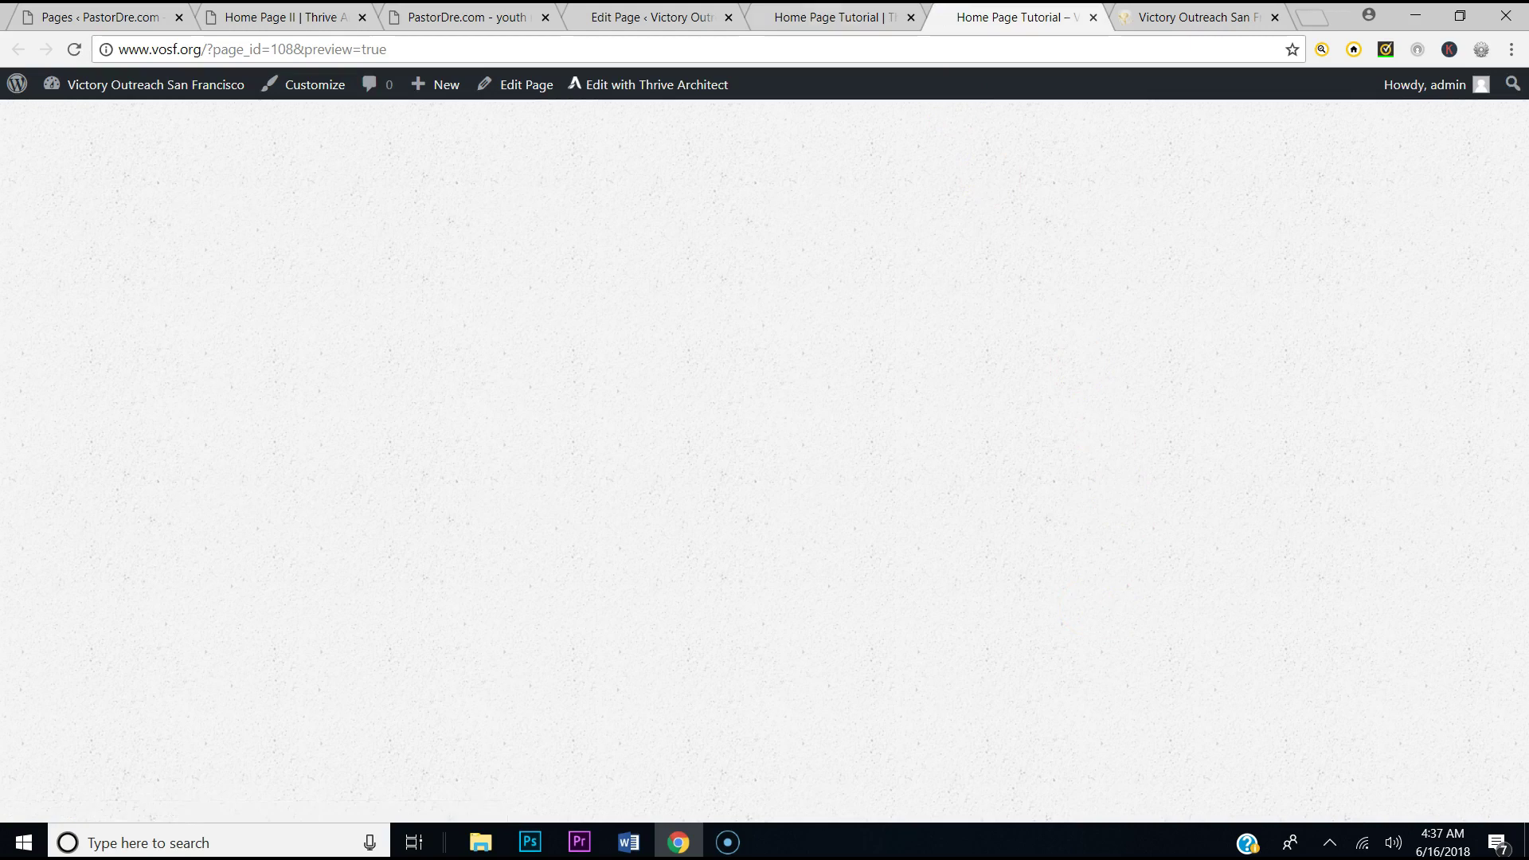
Return to the page editor and add a Background Section at the top of the blank page
left_click(824, 17)
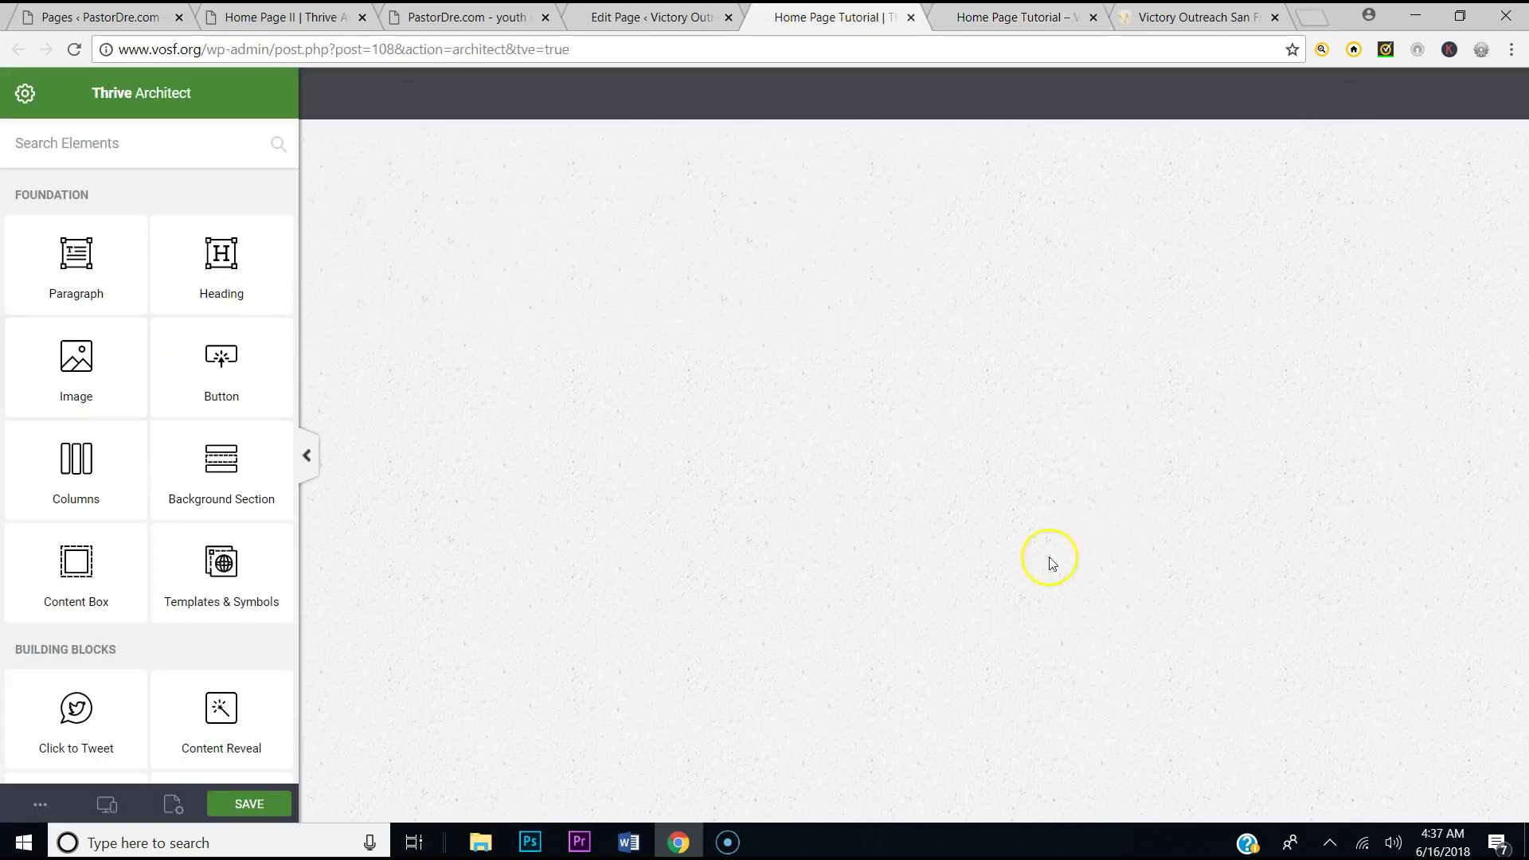
scroll(46, 507, "down", 6)
scroll(54, 536, "up", 6)
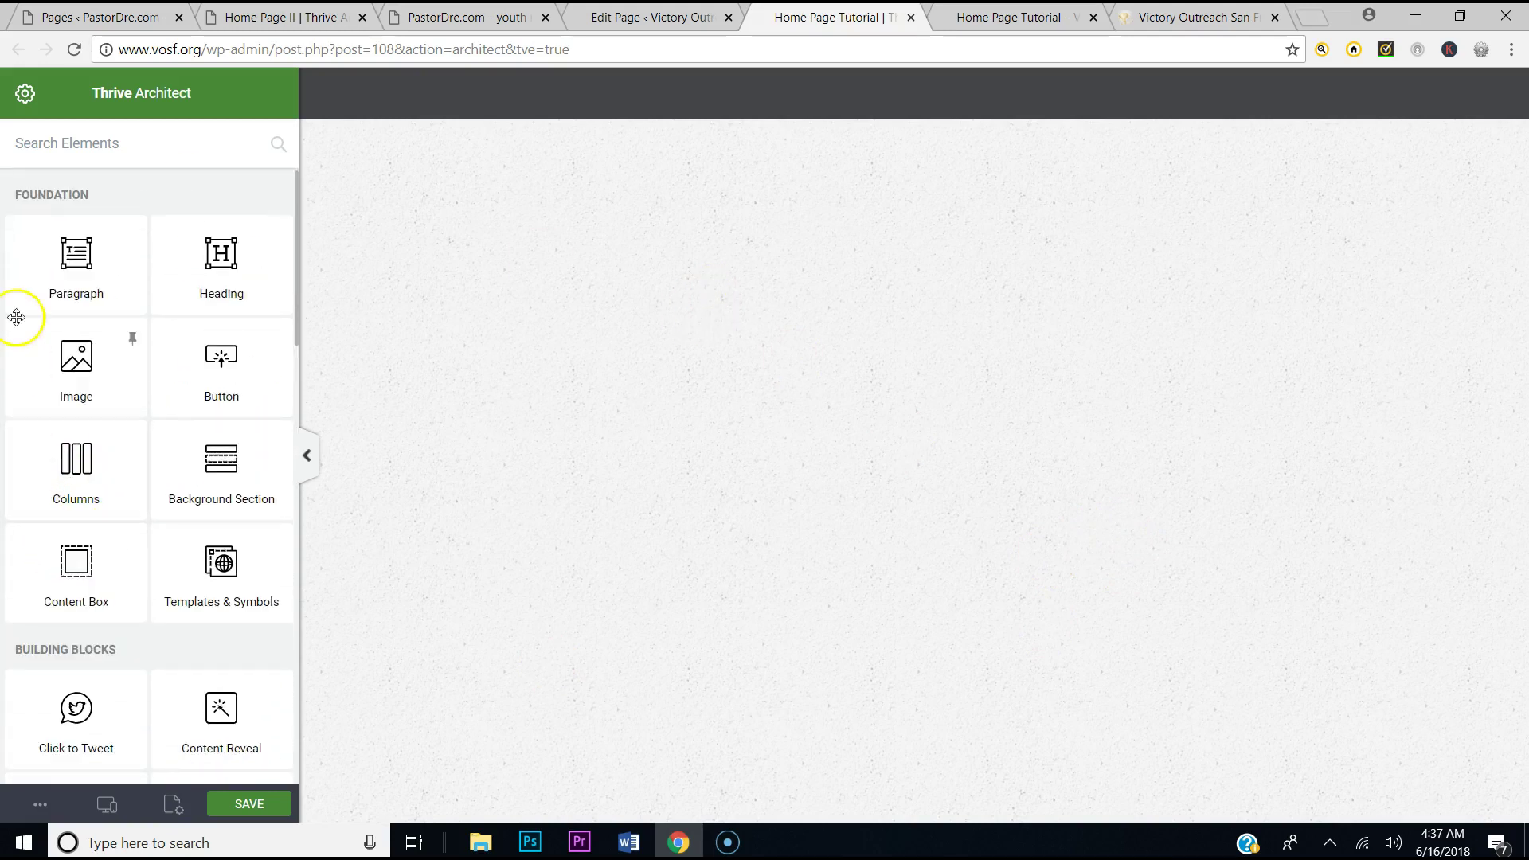
left_click_drag(171, 454, 704, 133)
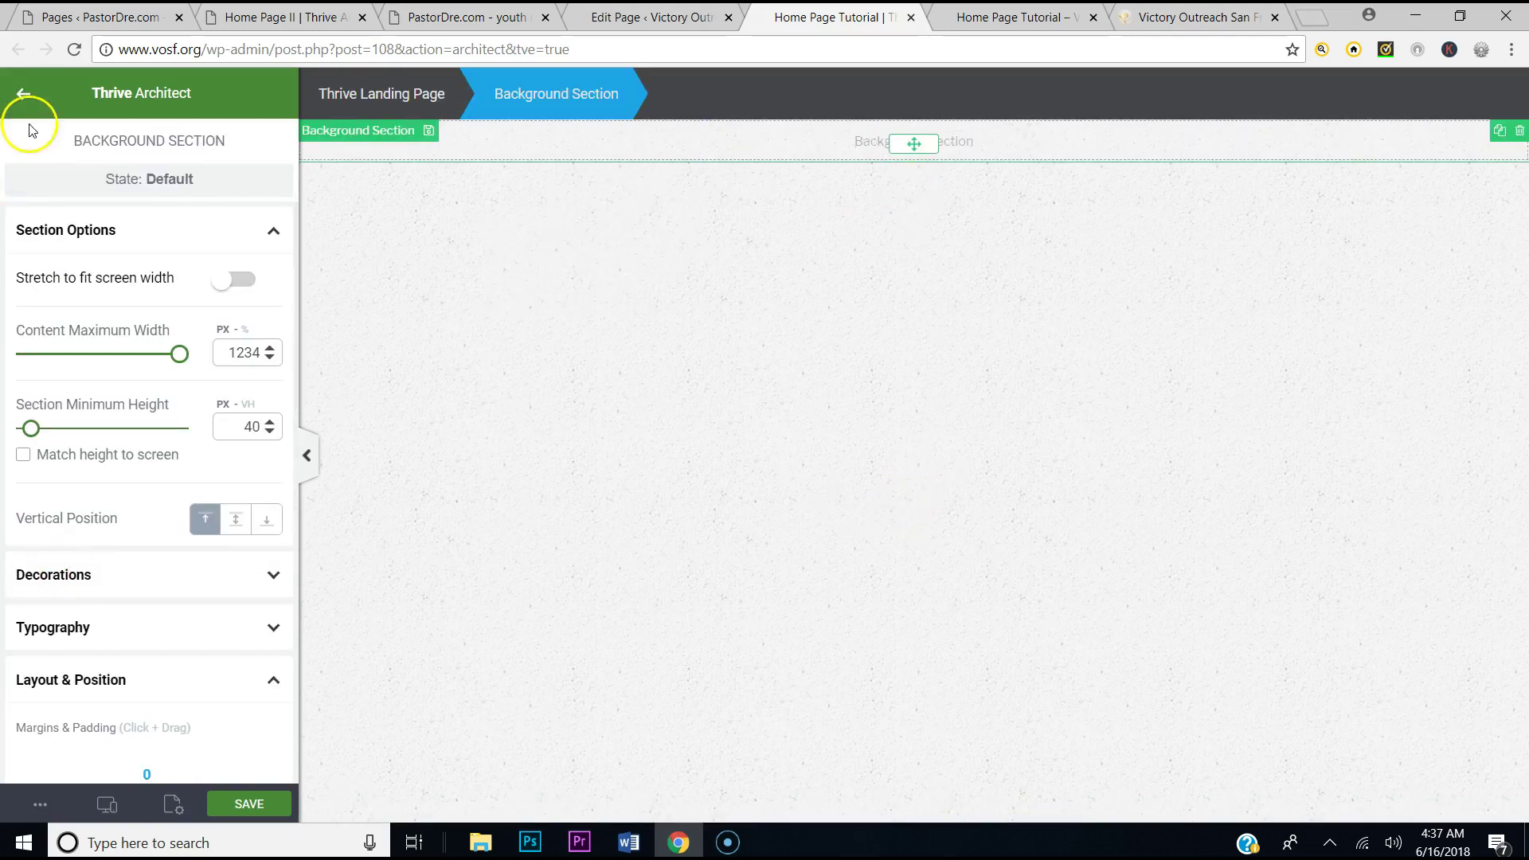
Add a Custom Menu inside the background section and center-align its top-level menu items
left_click(19, 101)
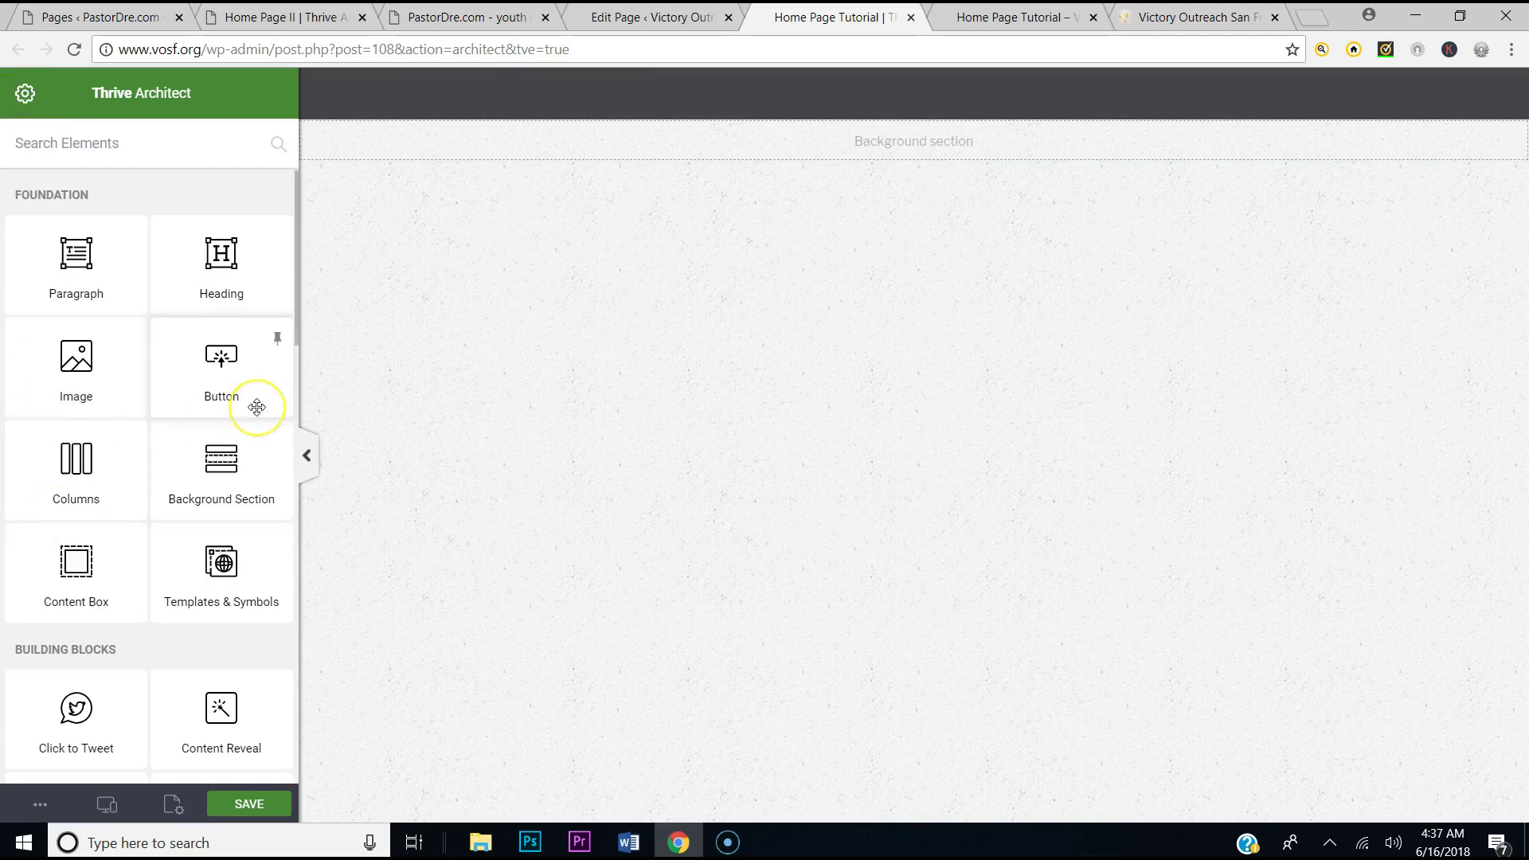
scroll(256, 402, "down", 3)
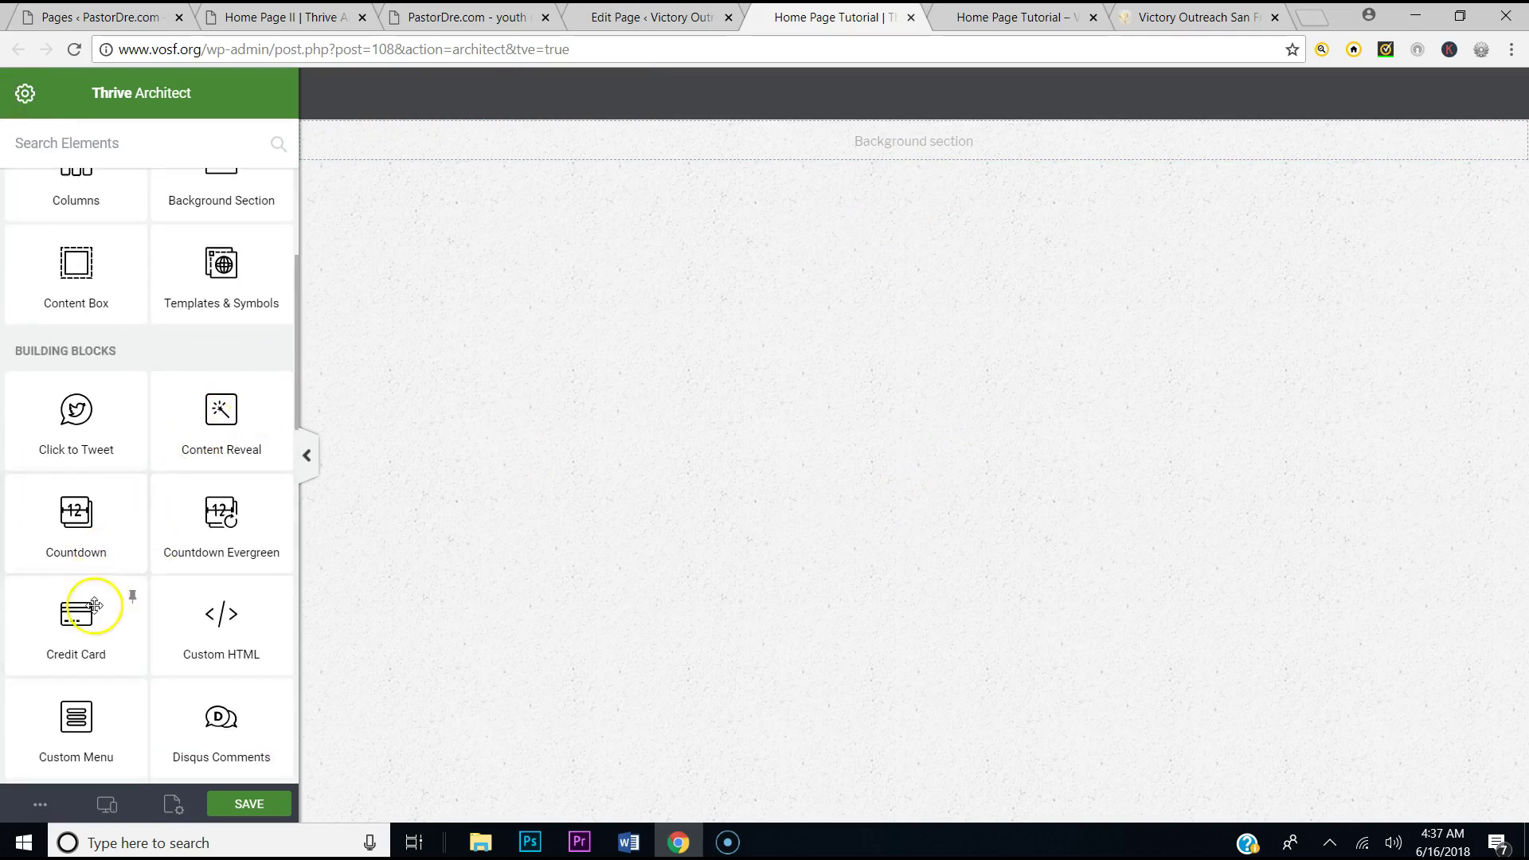
scroll(88, 609, "down", 2)
left_click_drag(75, 518, 905, 152)
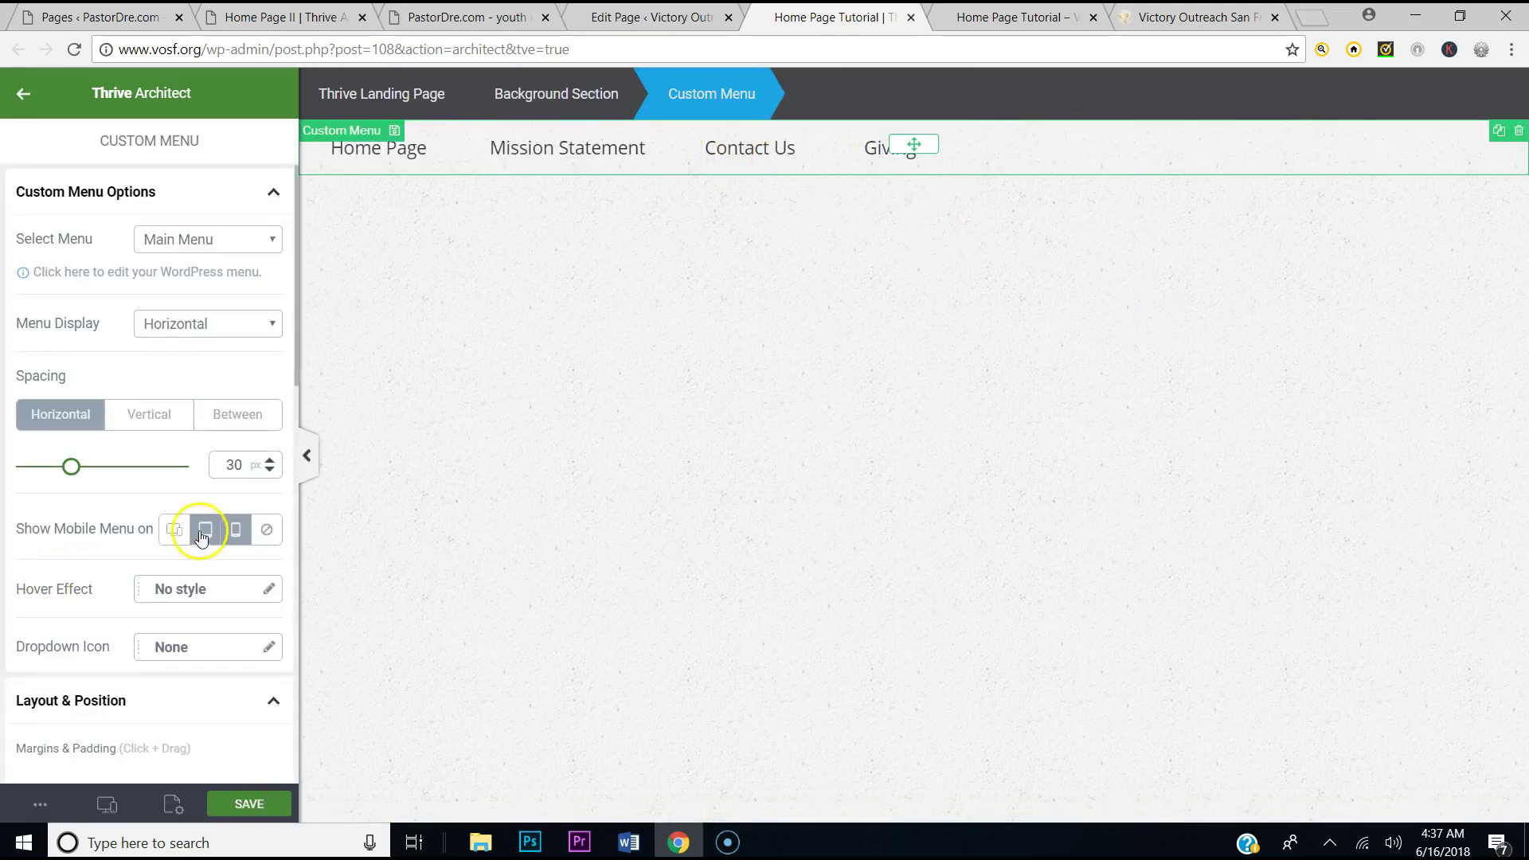
left_click(537, 159)
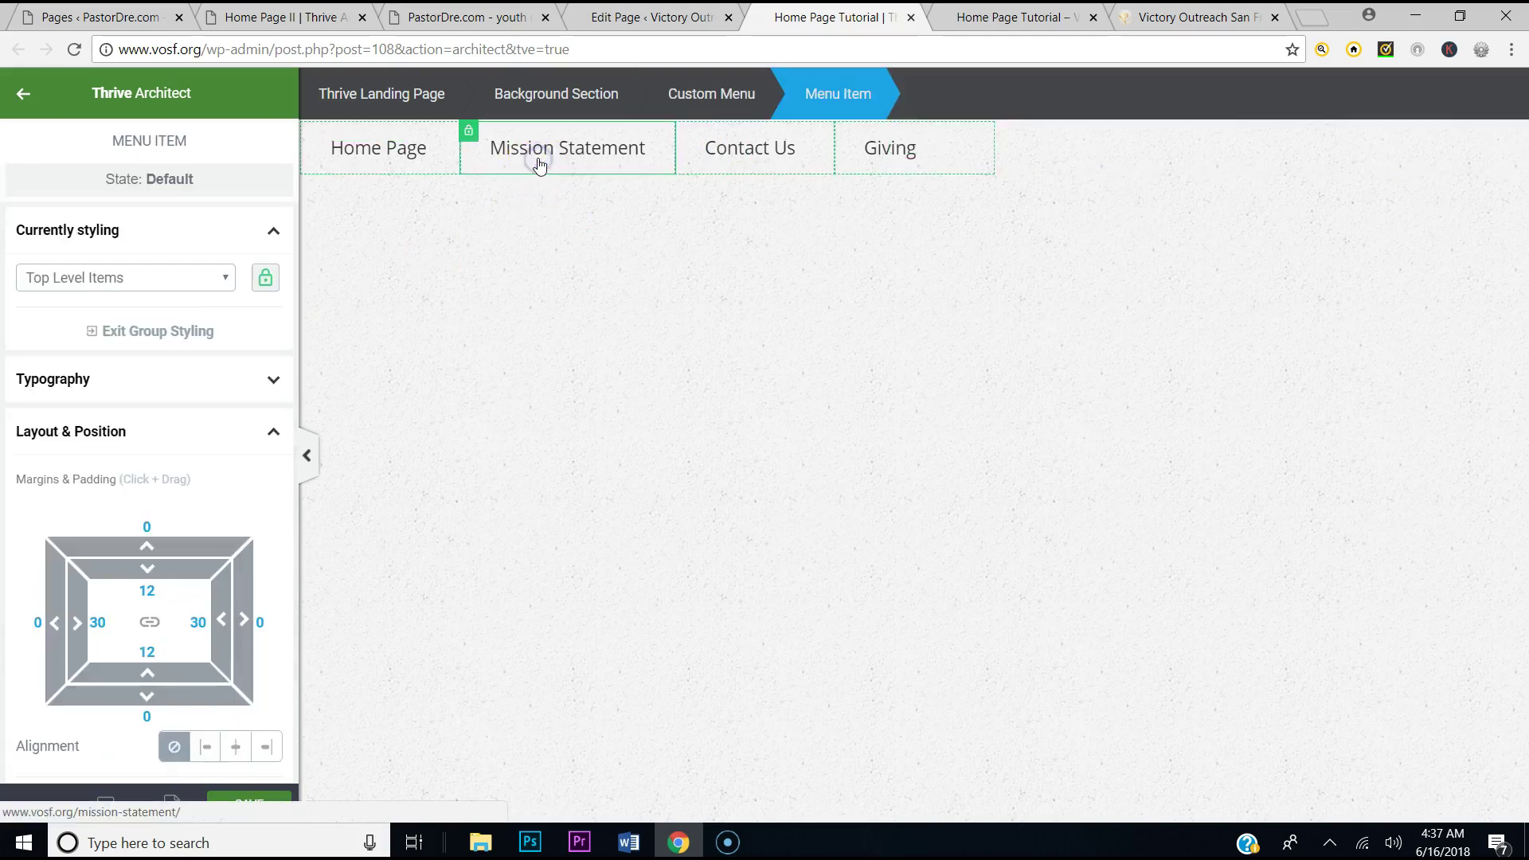
left_click(236, 748)
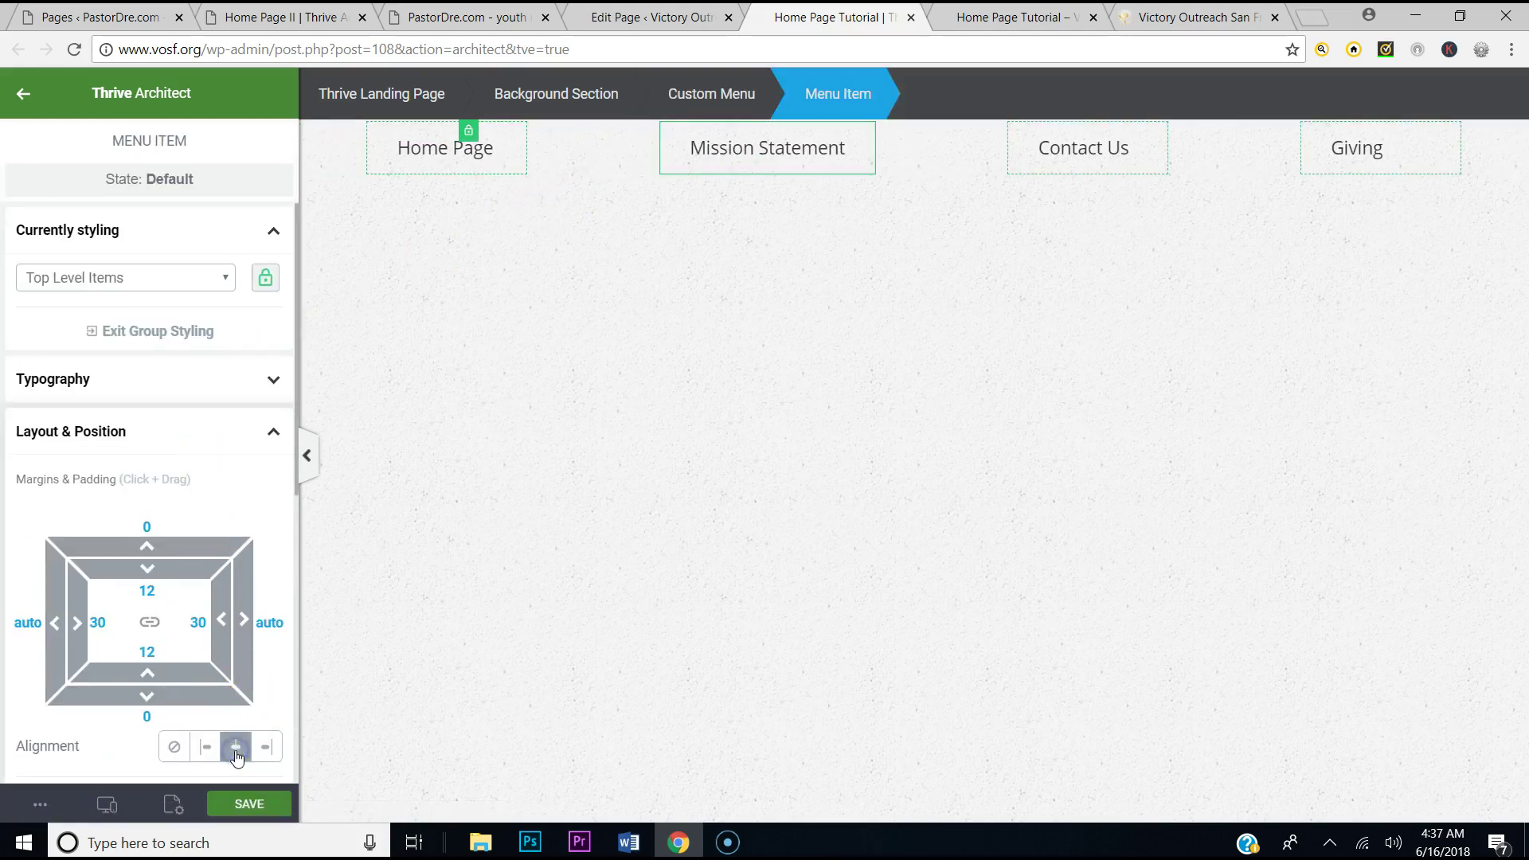
Leave the menu item styling and save the page with its new header menu
left_click(576, 475)
left_click(657, 451)
left_click(250, 804)
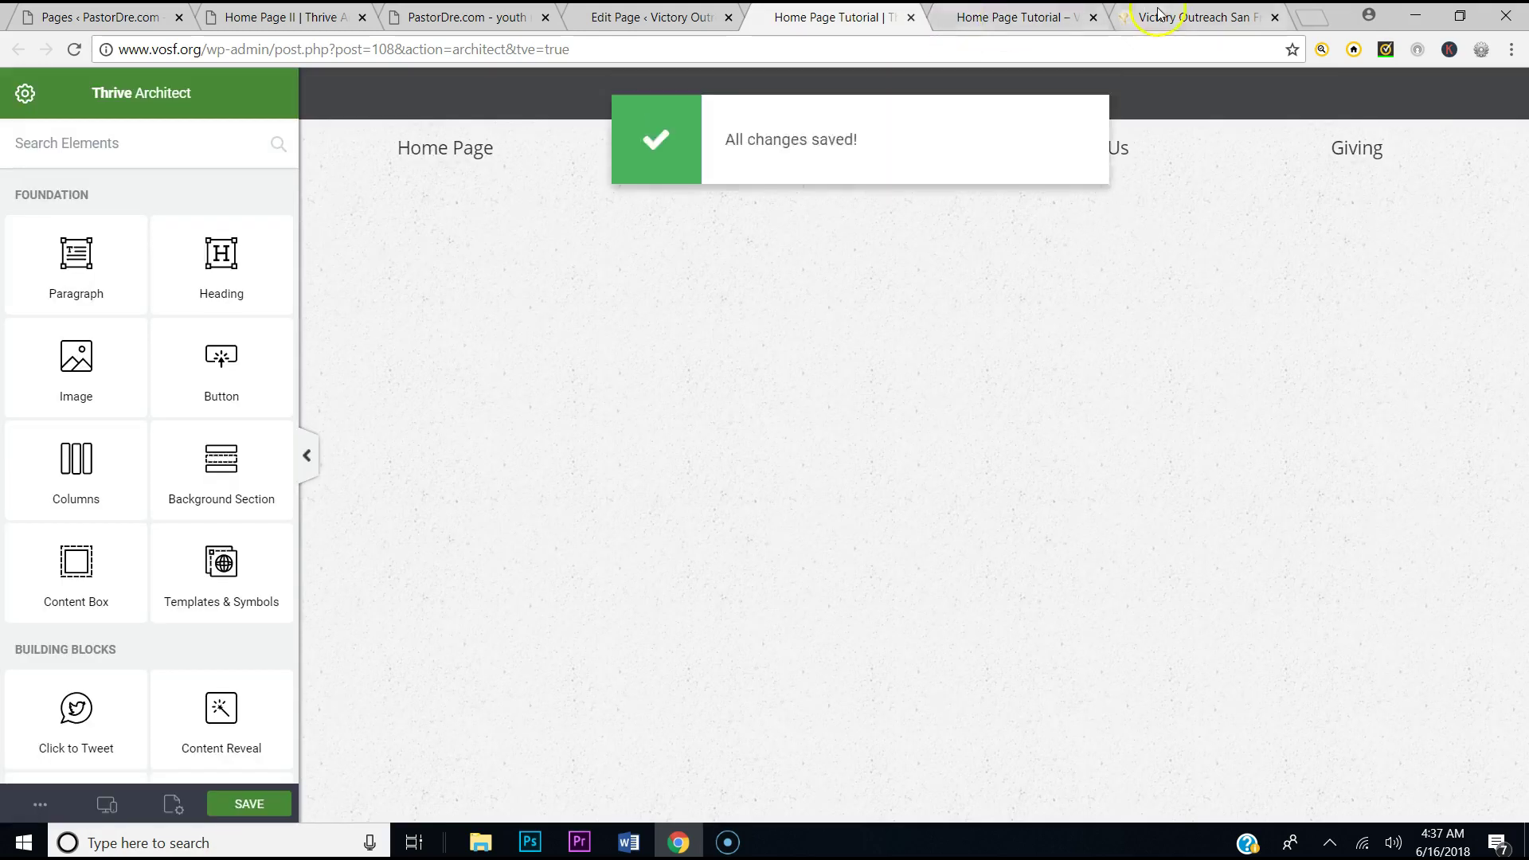
Look at the header on the live home page and at the page preview, and return to the page editor
left_click(1187, 16)
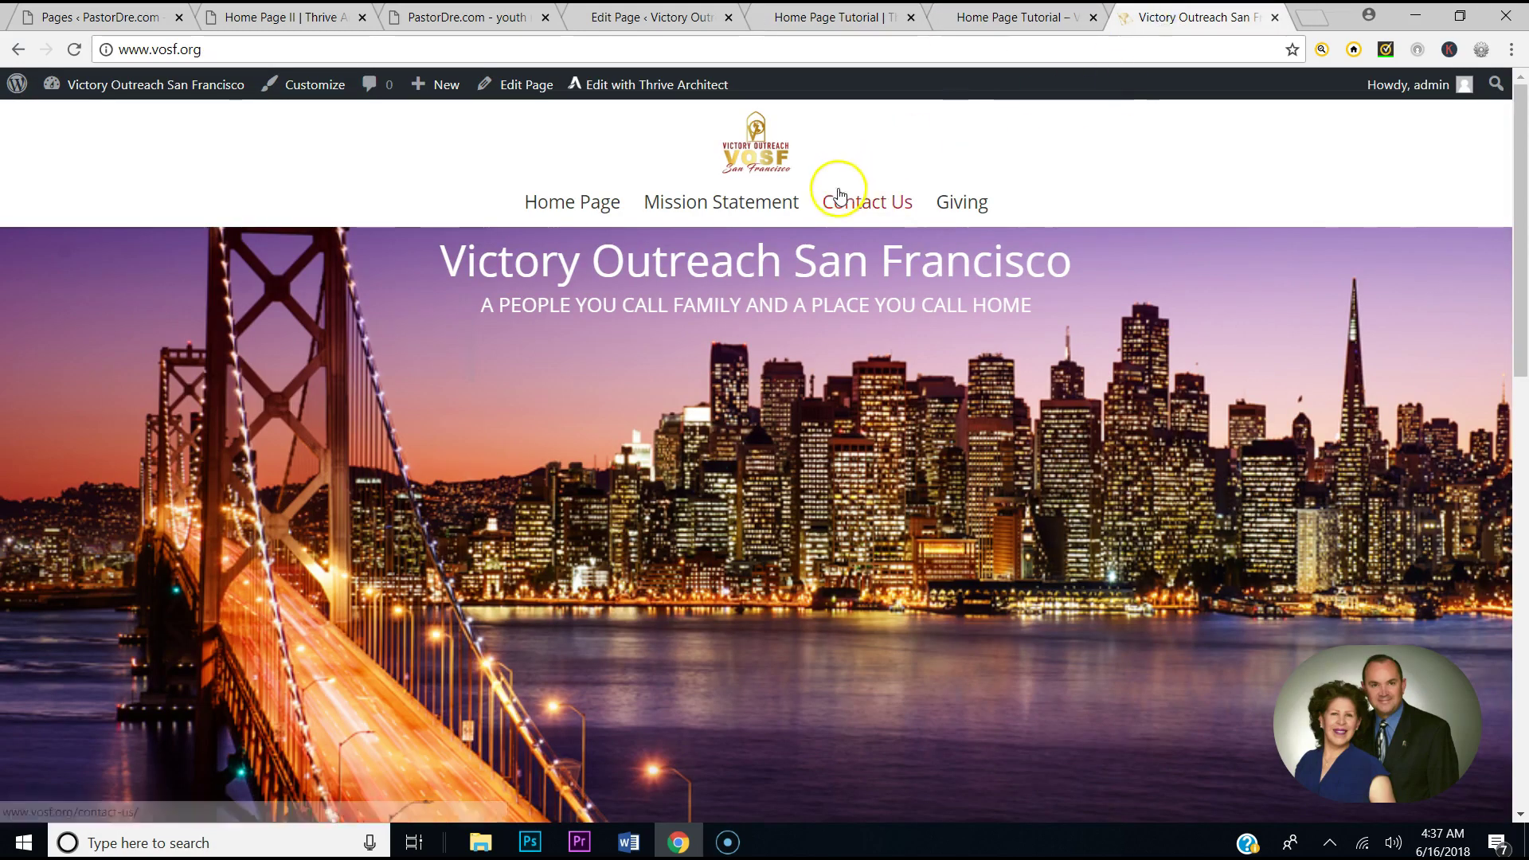
left_click(1024, 9)
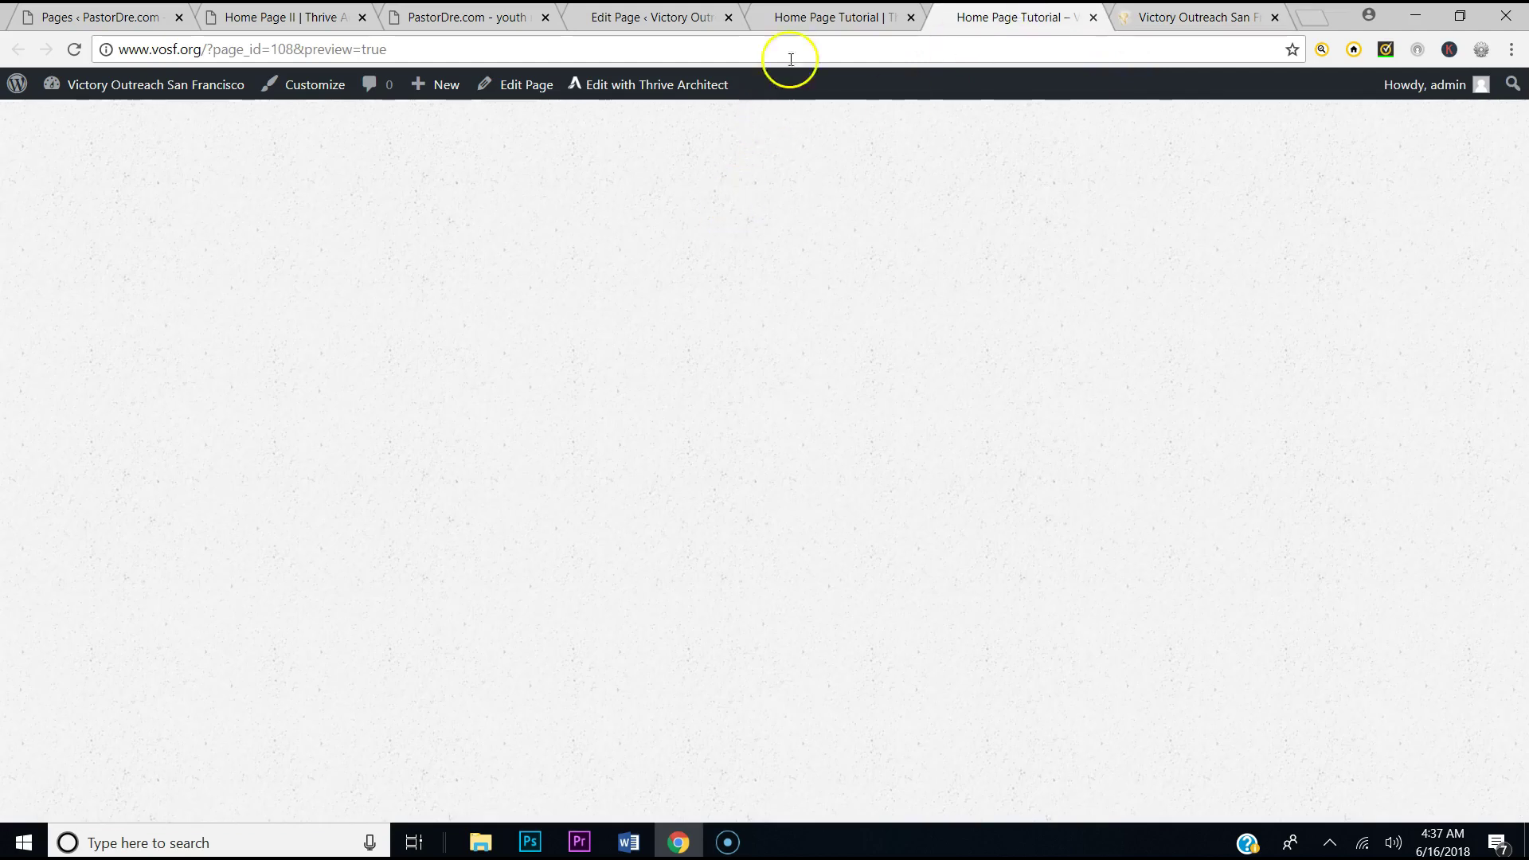
left_click(793, 18)
Insert the Victory Outreach San Francisco logo from the media library as an image above the custom menu
left_click_drag(107, 370, 939, 148)
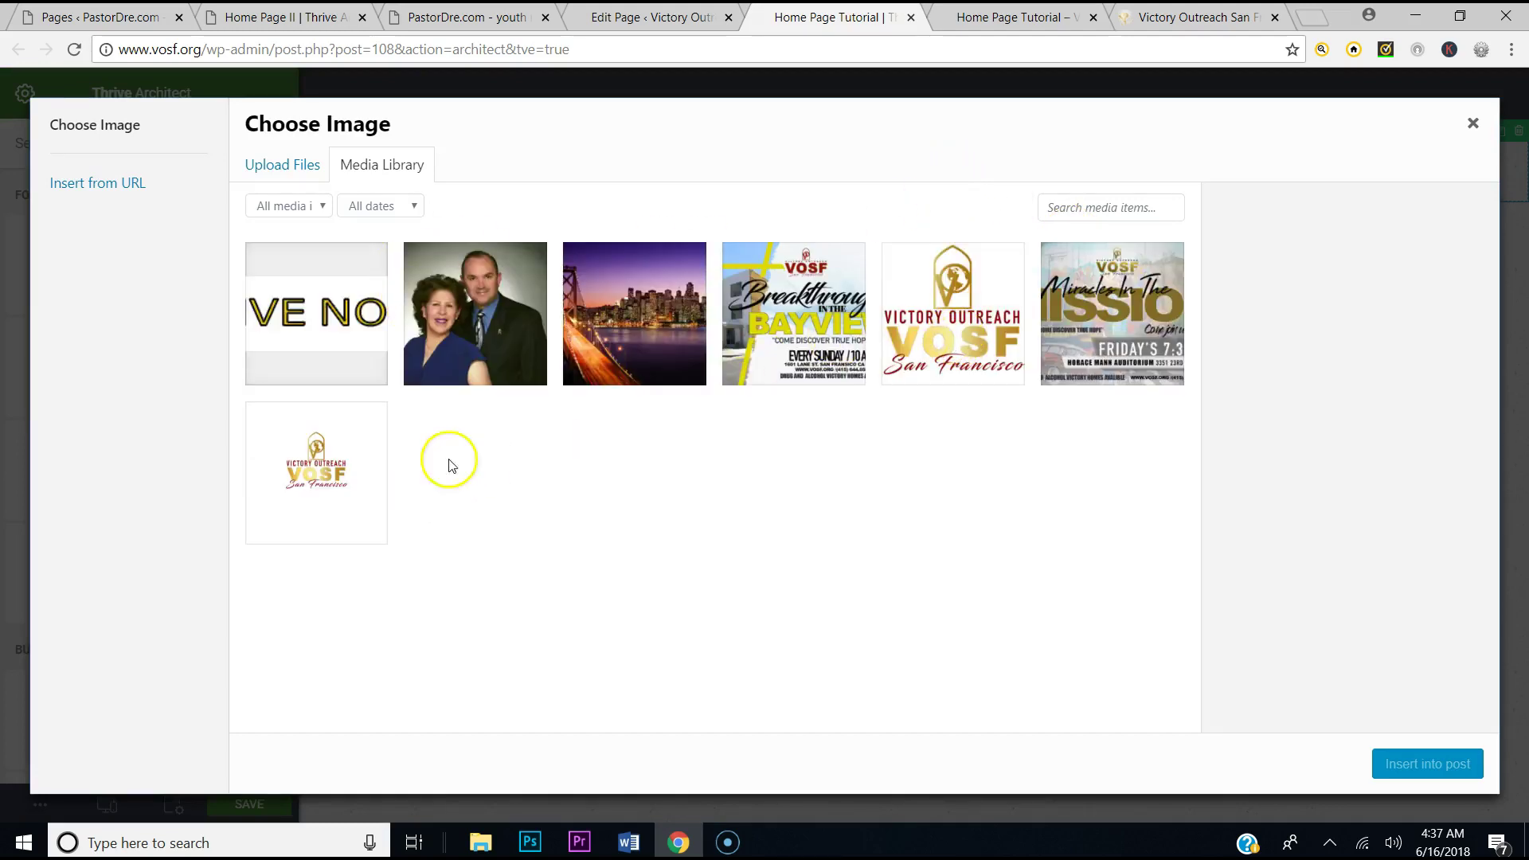
left_click(880, 367)
left_click(1427, 764)
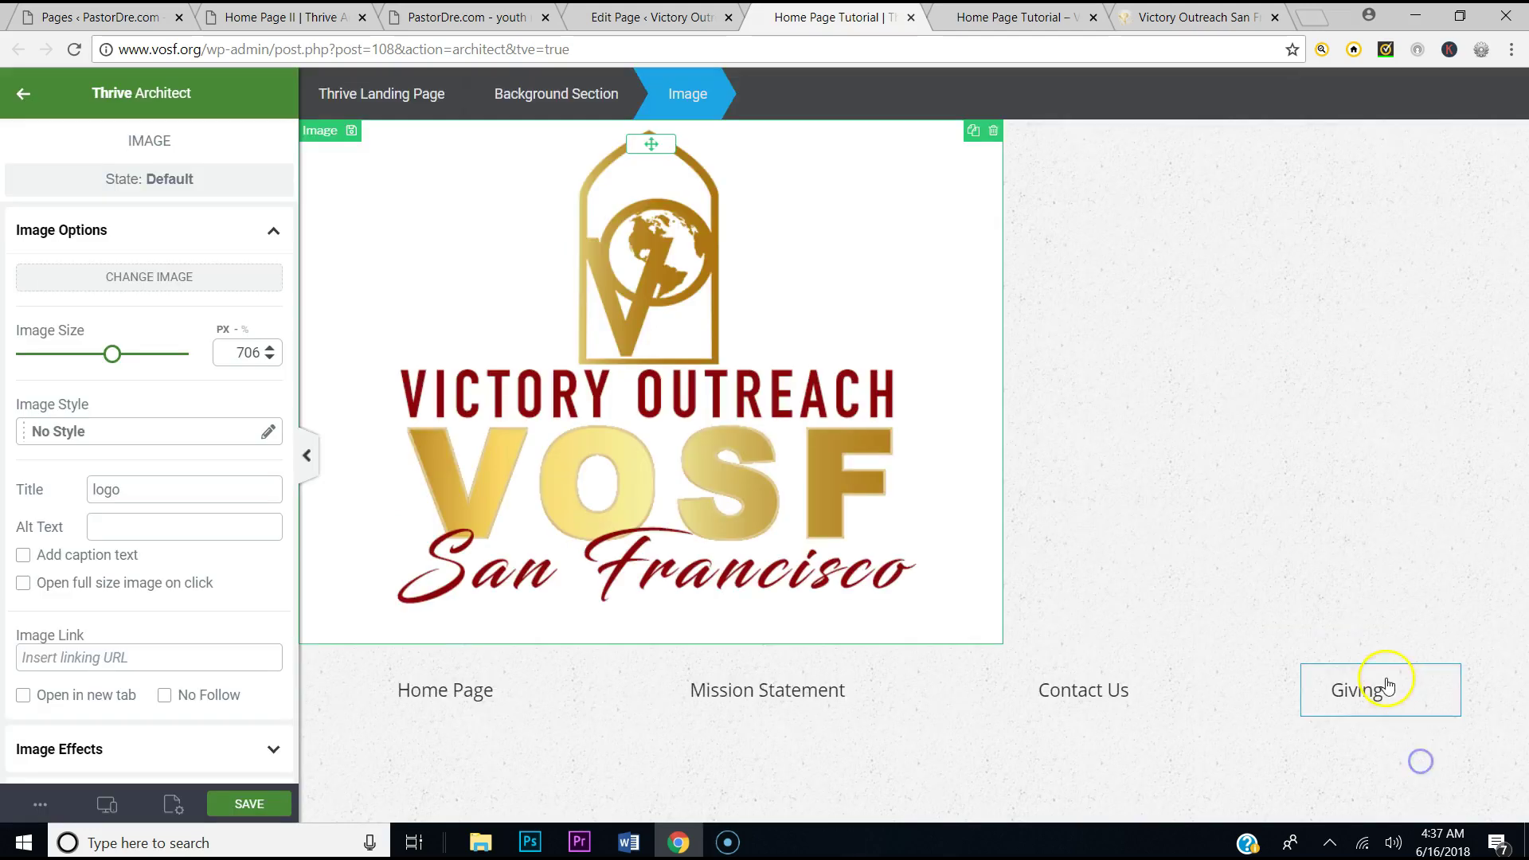
Reduce the logo's image size to about 118 px and center-align it above the menu
left_click_drag(113, 354, 39, 359)
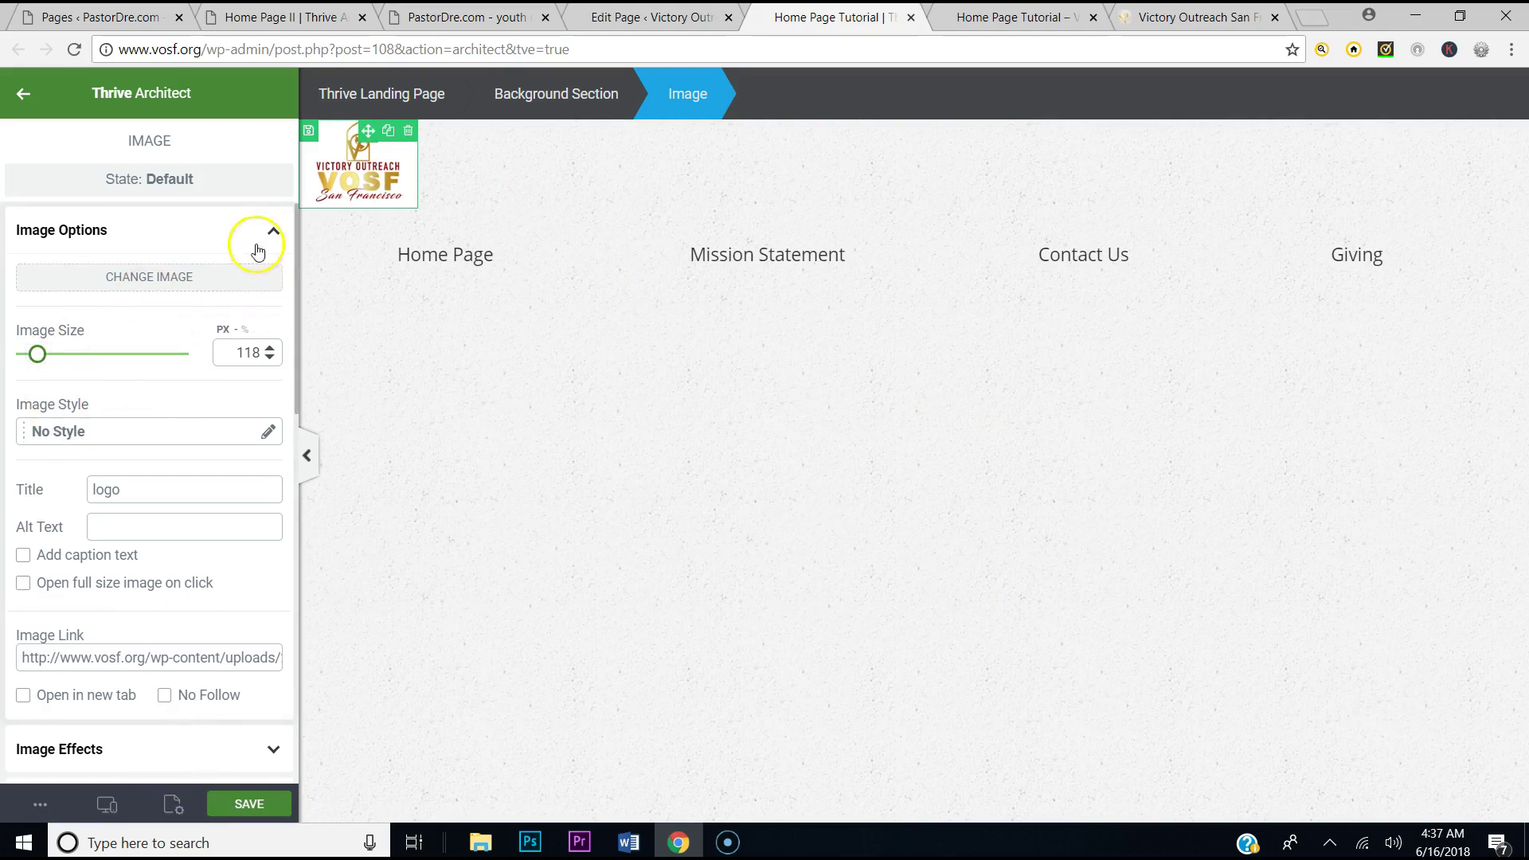
left_click(257, 252)
left_click(98, 332)
left_click(97, 333)
scroll(199, 618, "down", 1)
left_click(242, 592)
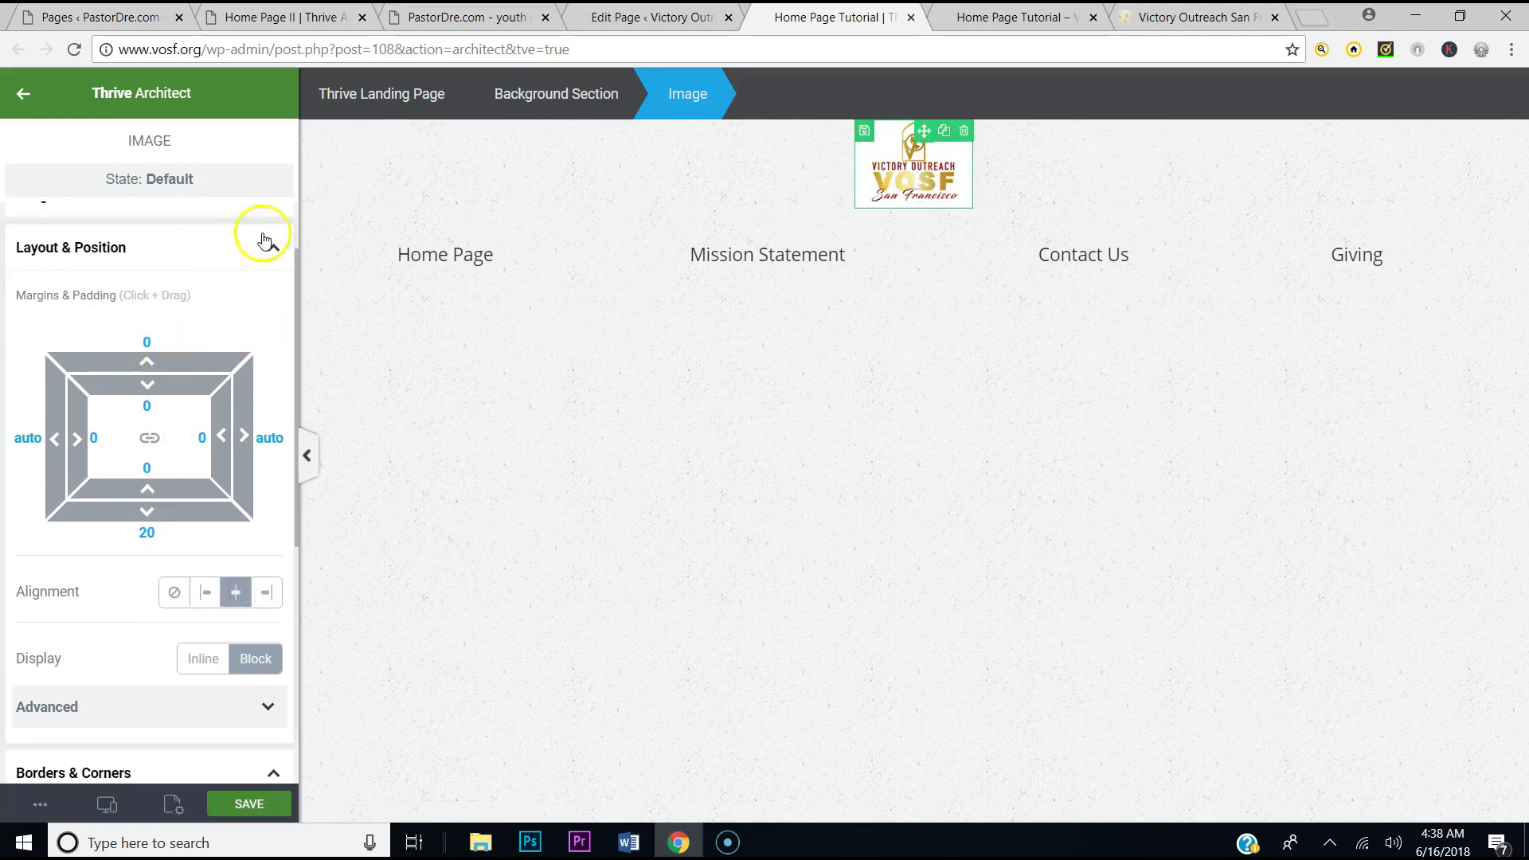
Shrink the header logo further to an image size of 93 px
left_click(127, 247)
scroll(153, 239, "up", 1)
left_click(154, 245)
left_click_drag(48, 359, 36, 360)
Set the whole custom menu's top margin to 15 and its bottom margin to -18
left_click(440, 478)
left_click(743, 239)
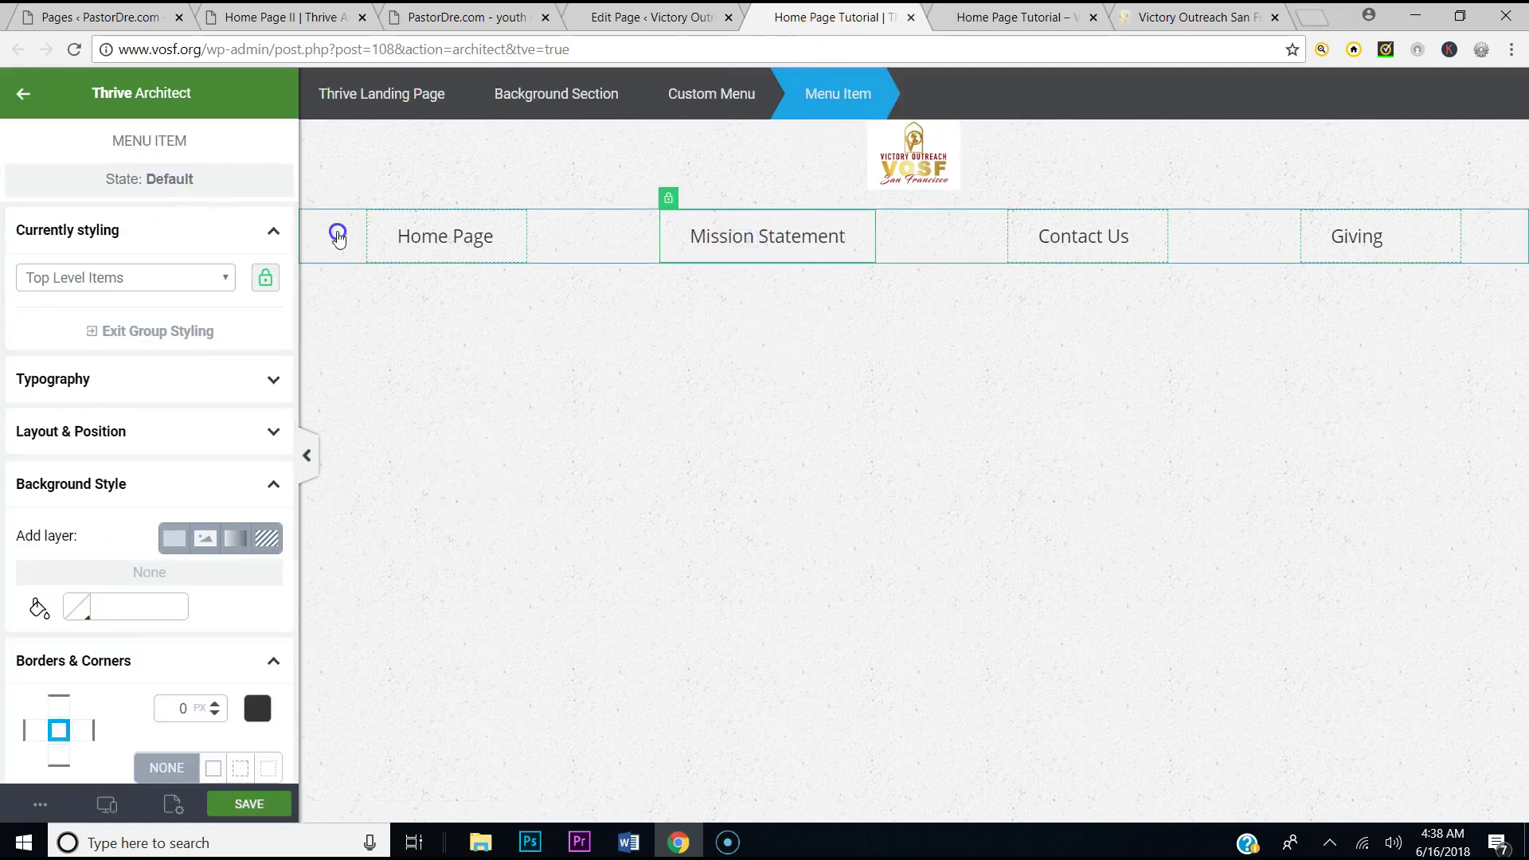
left_click(338, 232)
left_click(143, 239)
left_click(364, 252)
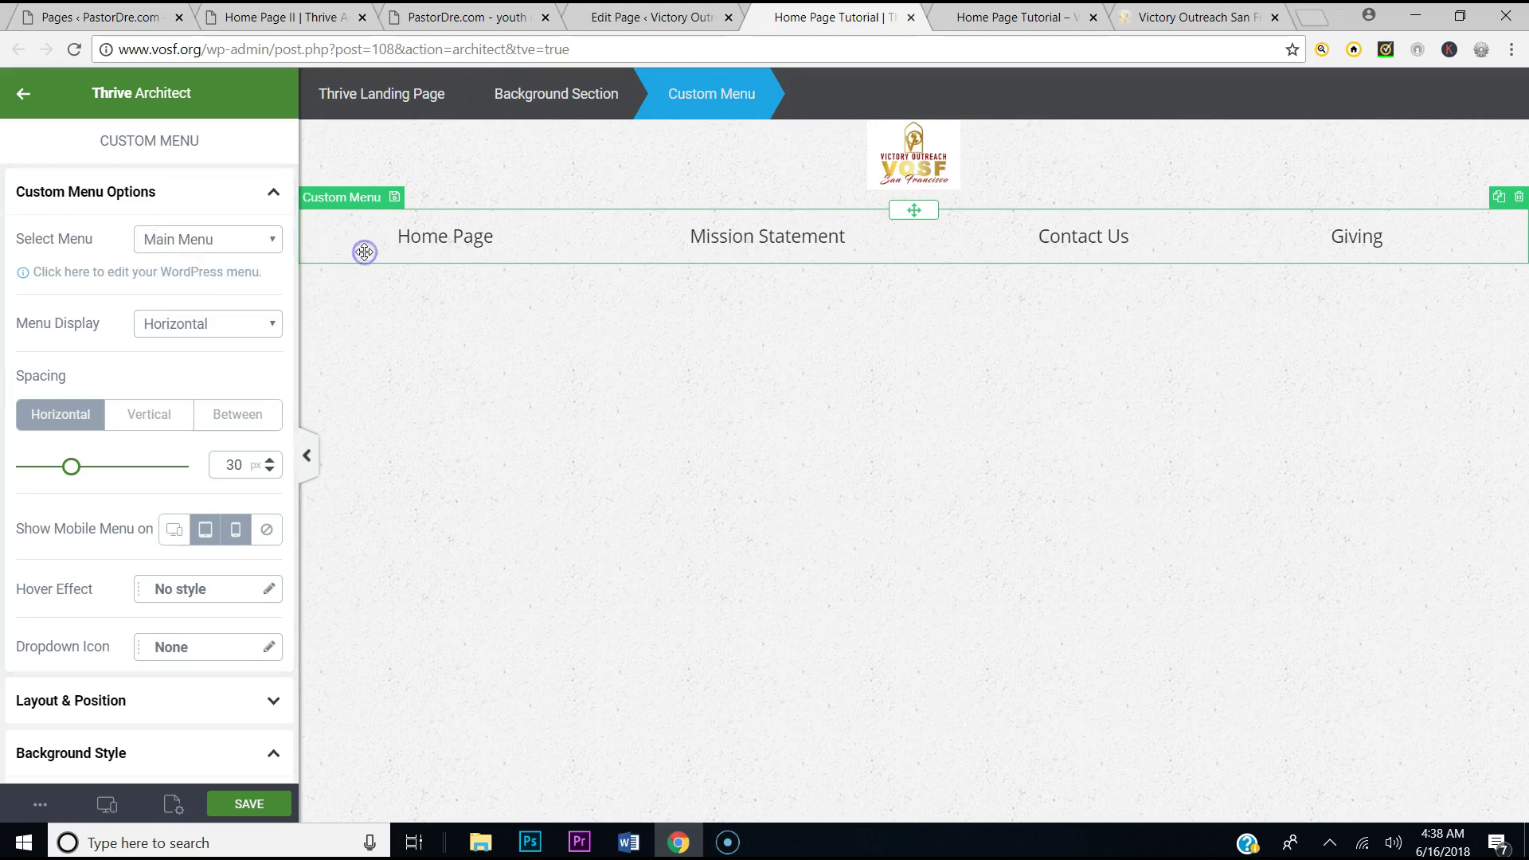
left_click(259, 197)
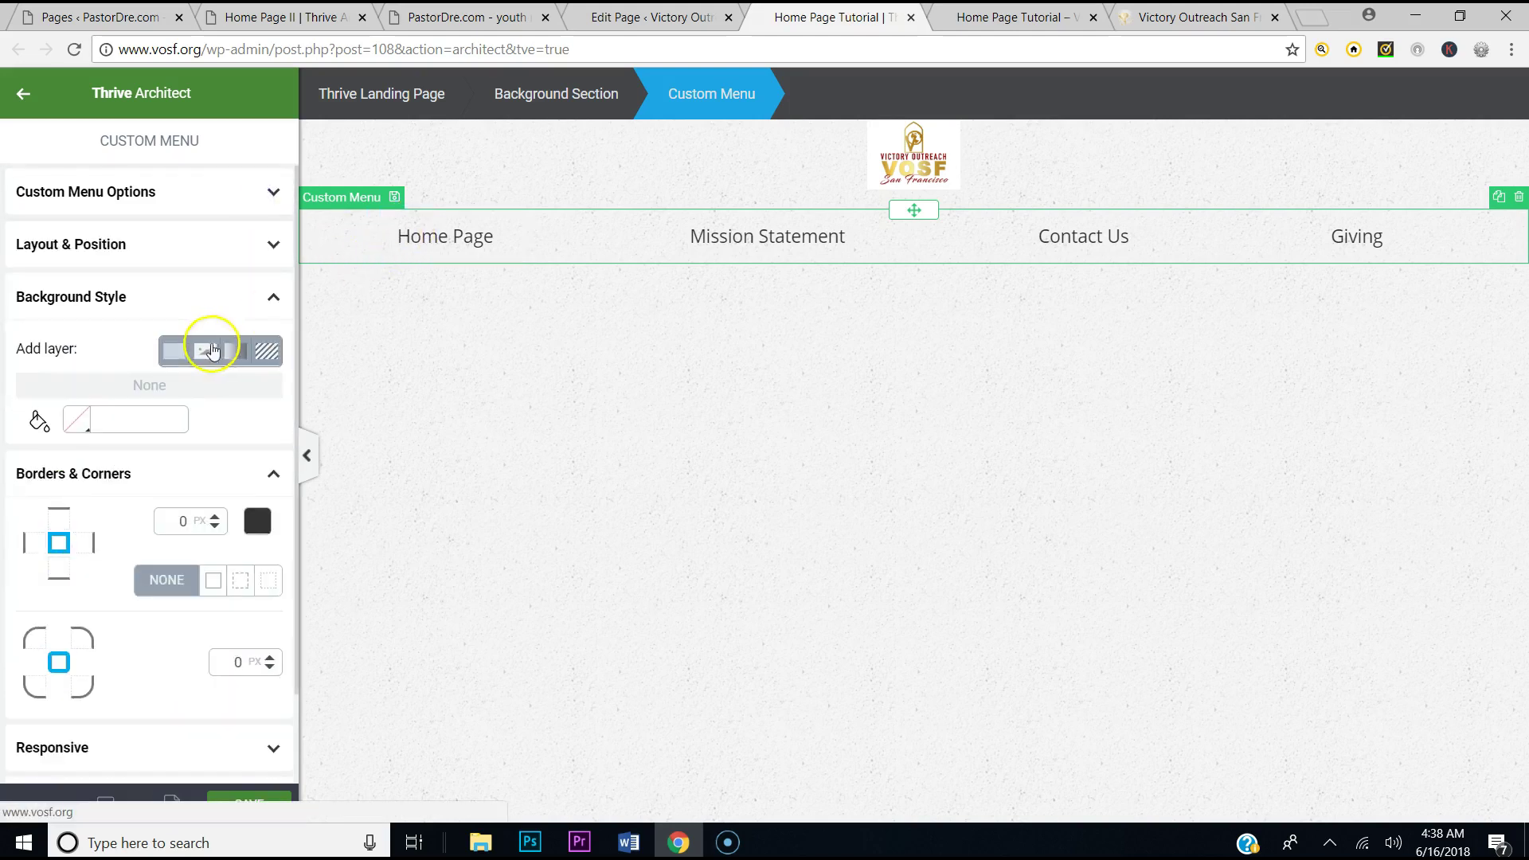
left_click(130, 246)
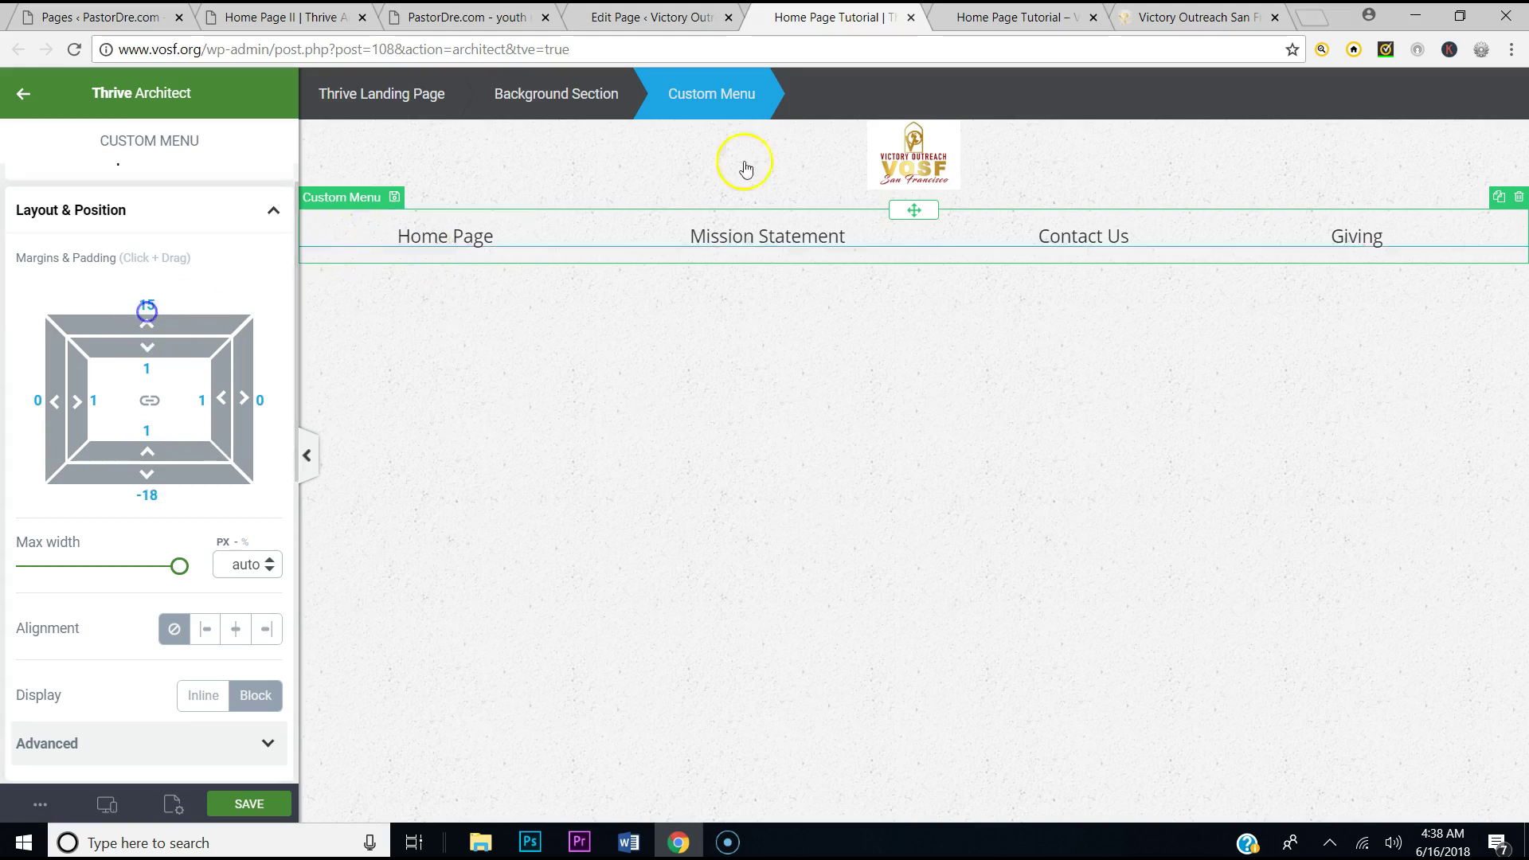
Set the logo image's bottom margin to -15 and save the page
left_click(935, 169)
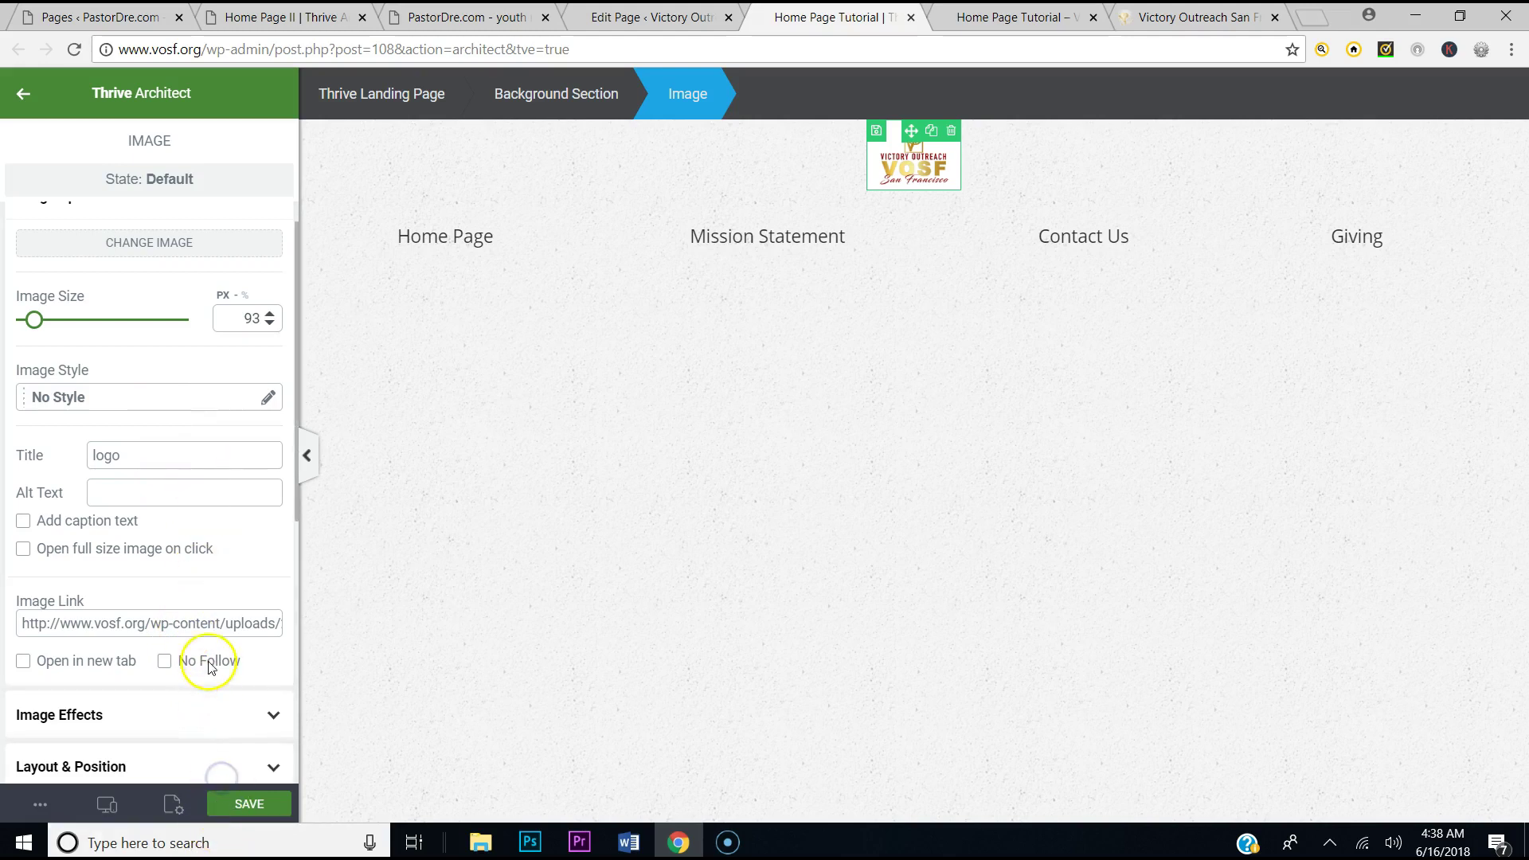
scroll(171, 613, "down", 5)
left_click(136, 367)
scroll(155, 446, "down", 2)
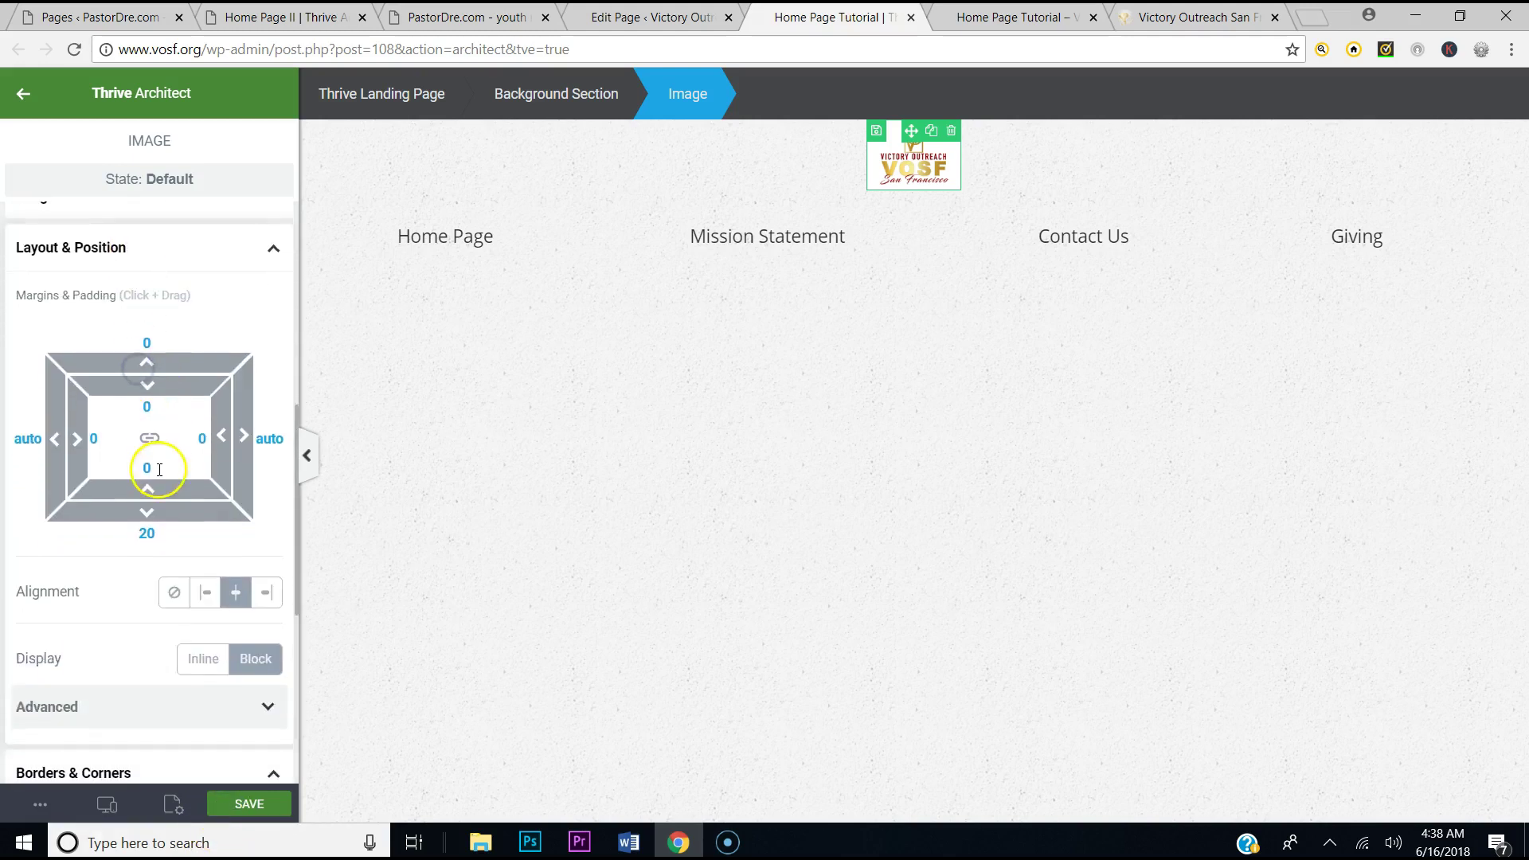
left_click_drag(140, 517, 134, 448)
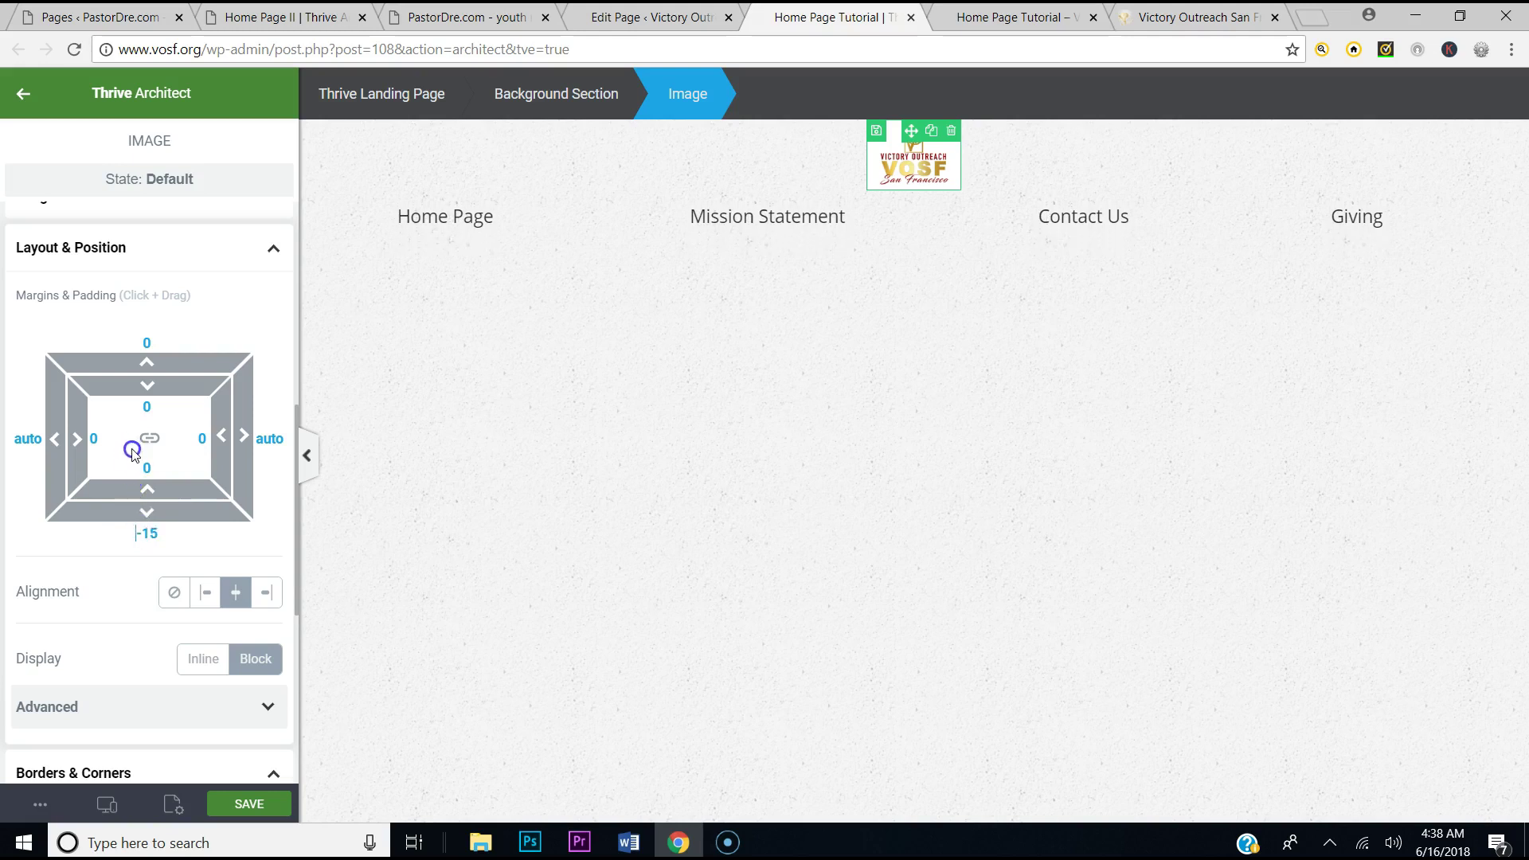
left_click(579, 510)
left_click(249, 803)
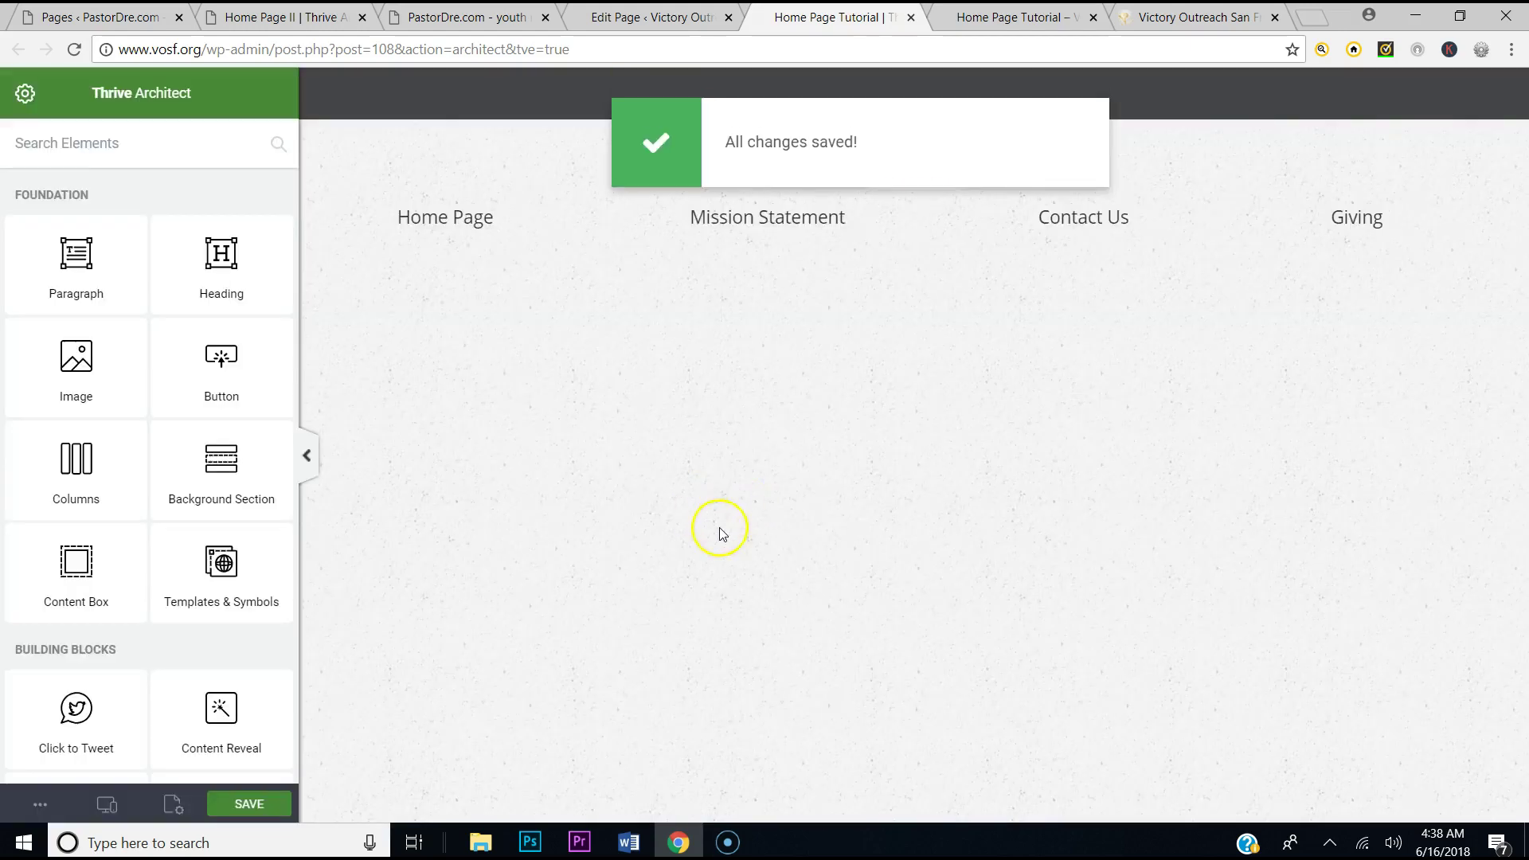
Check the live home page's banner below the menu and the preview, and go back to the page editor
left_click(1128, 24)
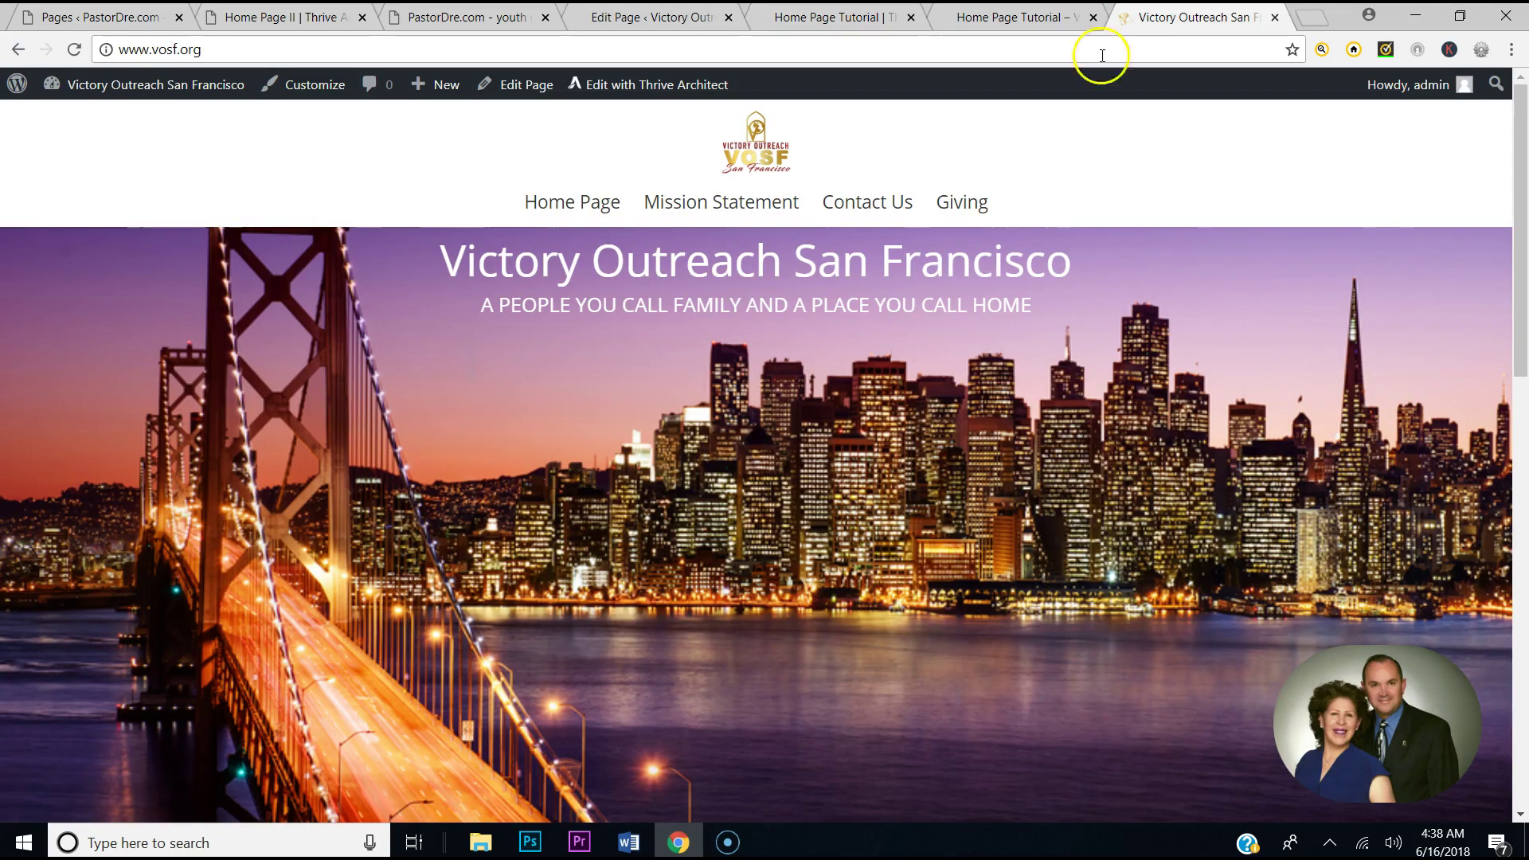
left_click(976, 24)
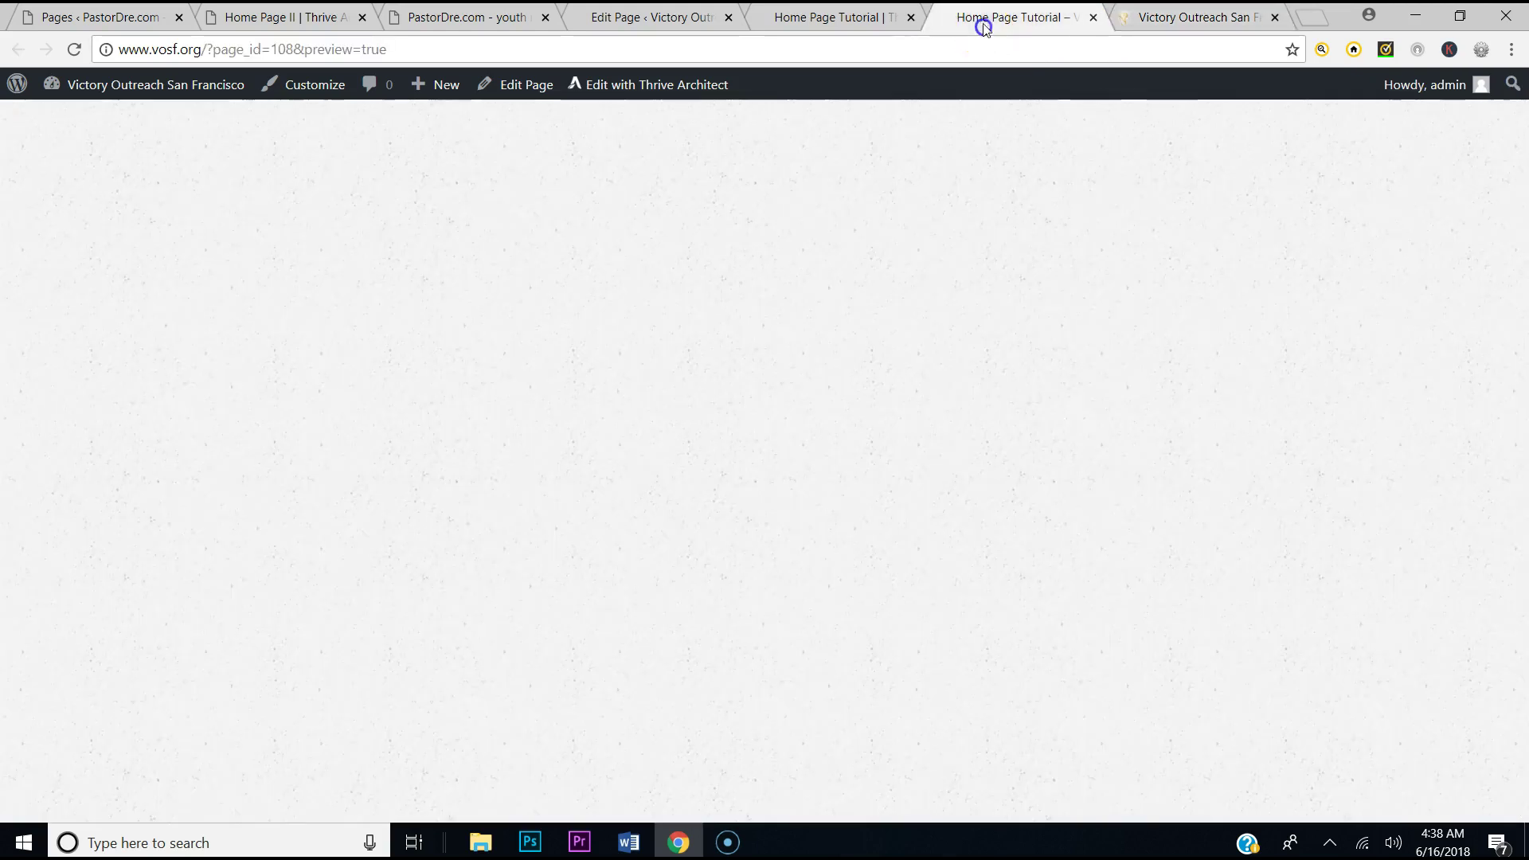
left_click(851, 14)
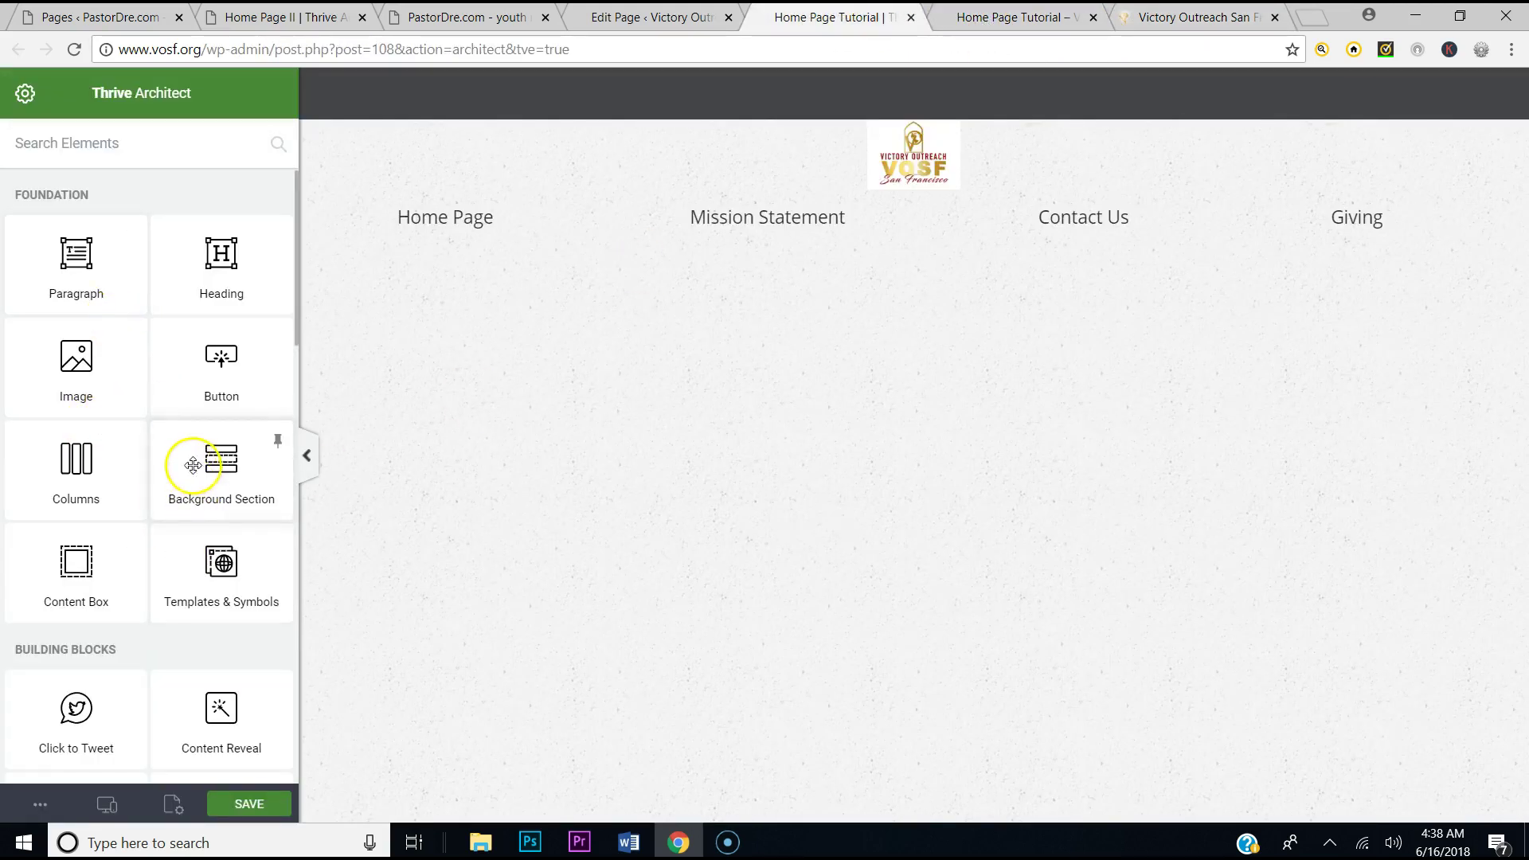
Add a Background Section directly below the header menu and bring up its background style settings
left_click_drag(194, 464, 950, 242)
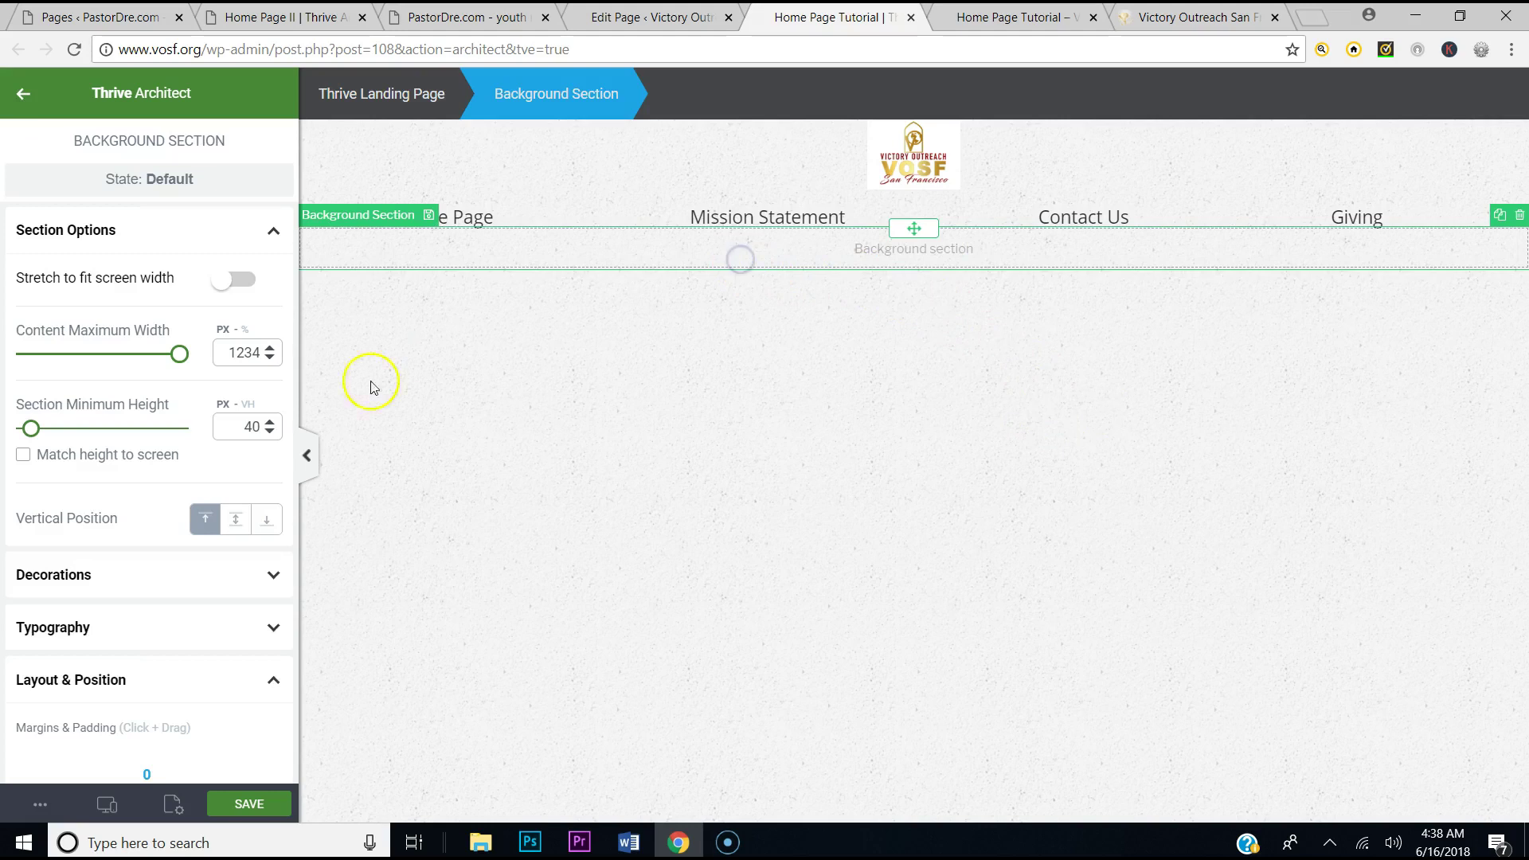
left_click(263, 230)
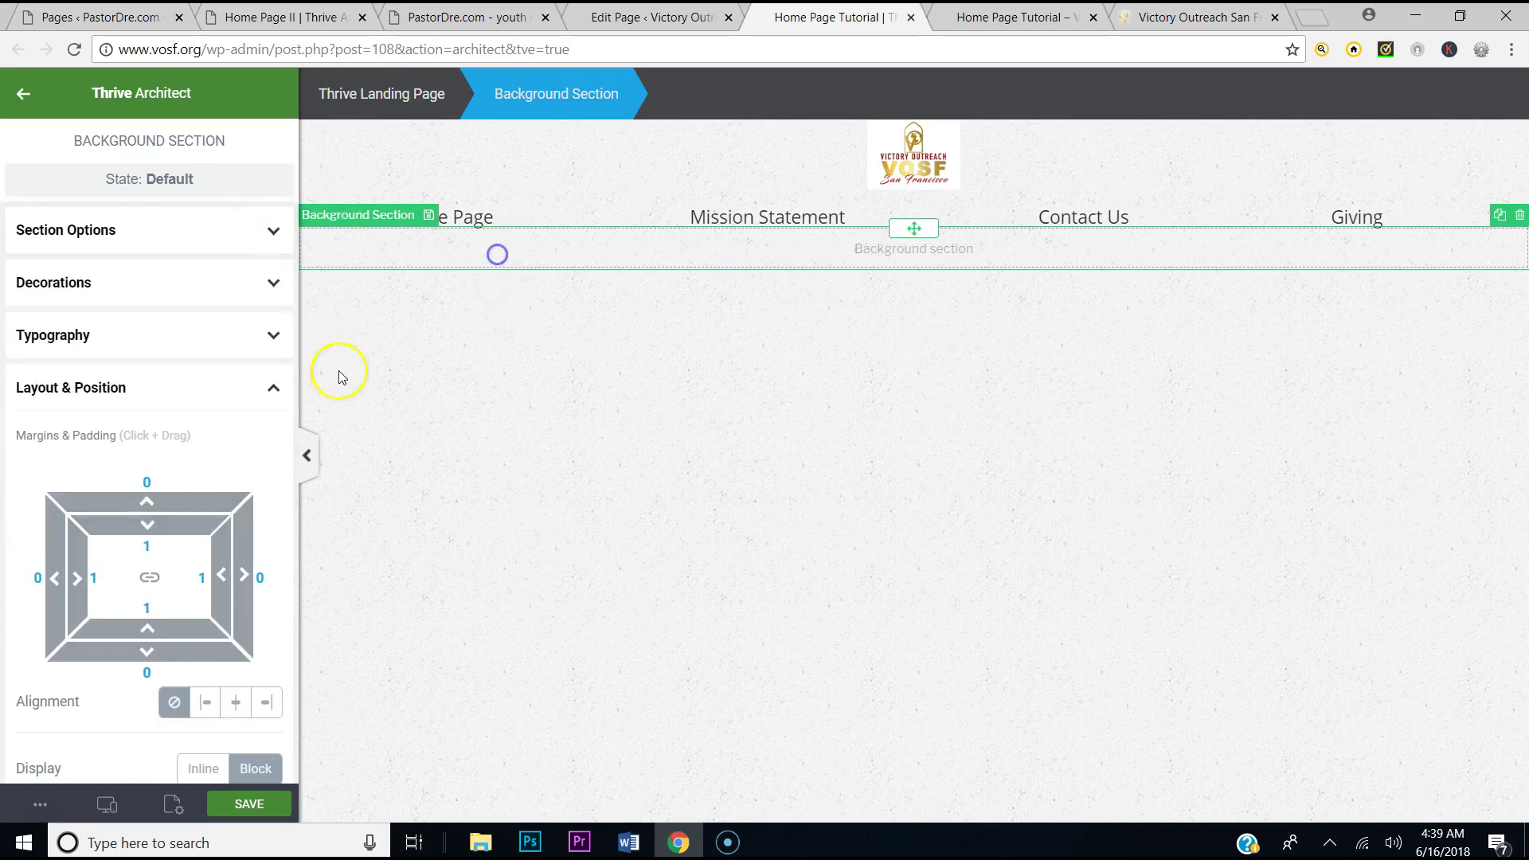
left_click(273, 387)
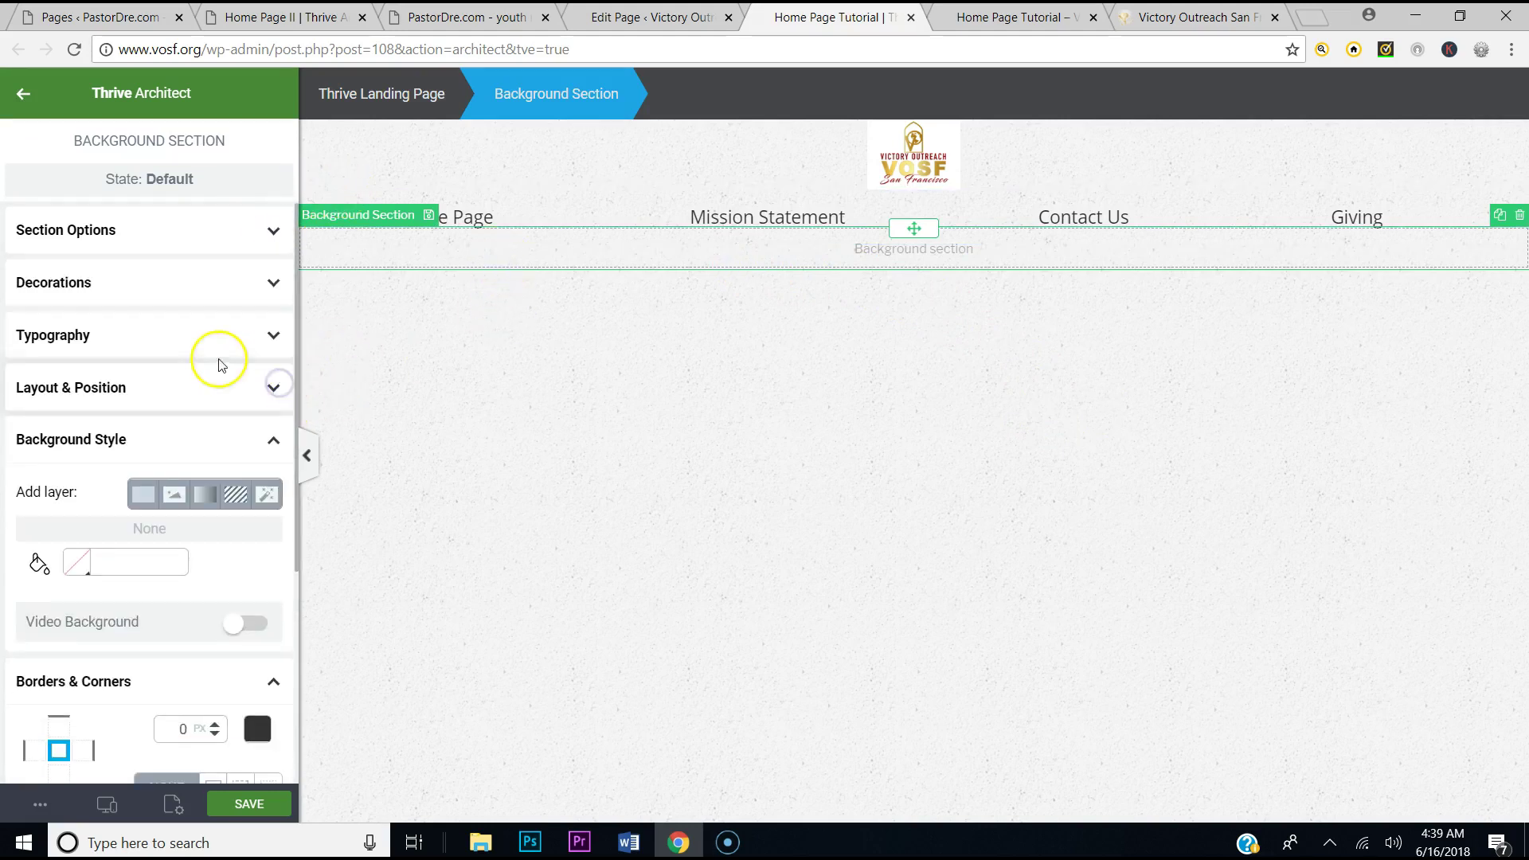
Apply the golden-gate-bridge image as the new section's background with Stretch display, and save the page
left_click(173, 498)
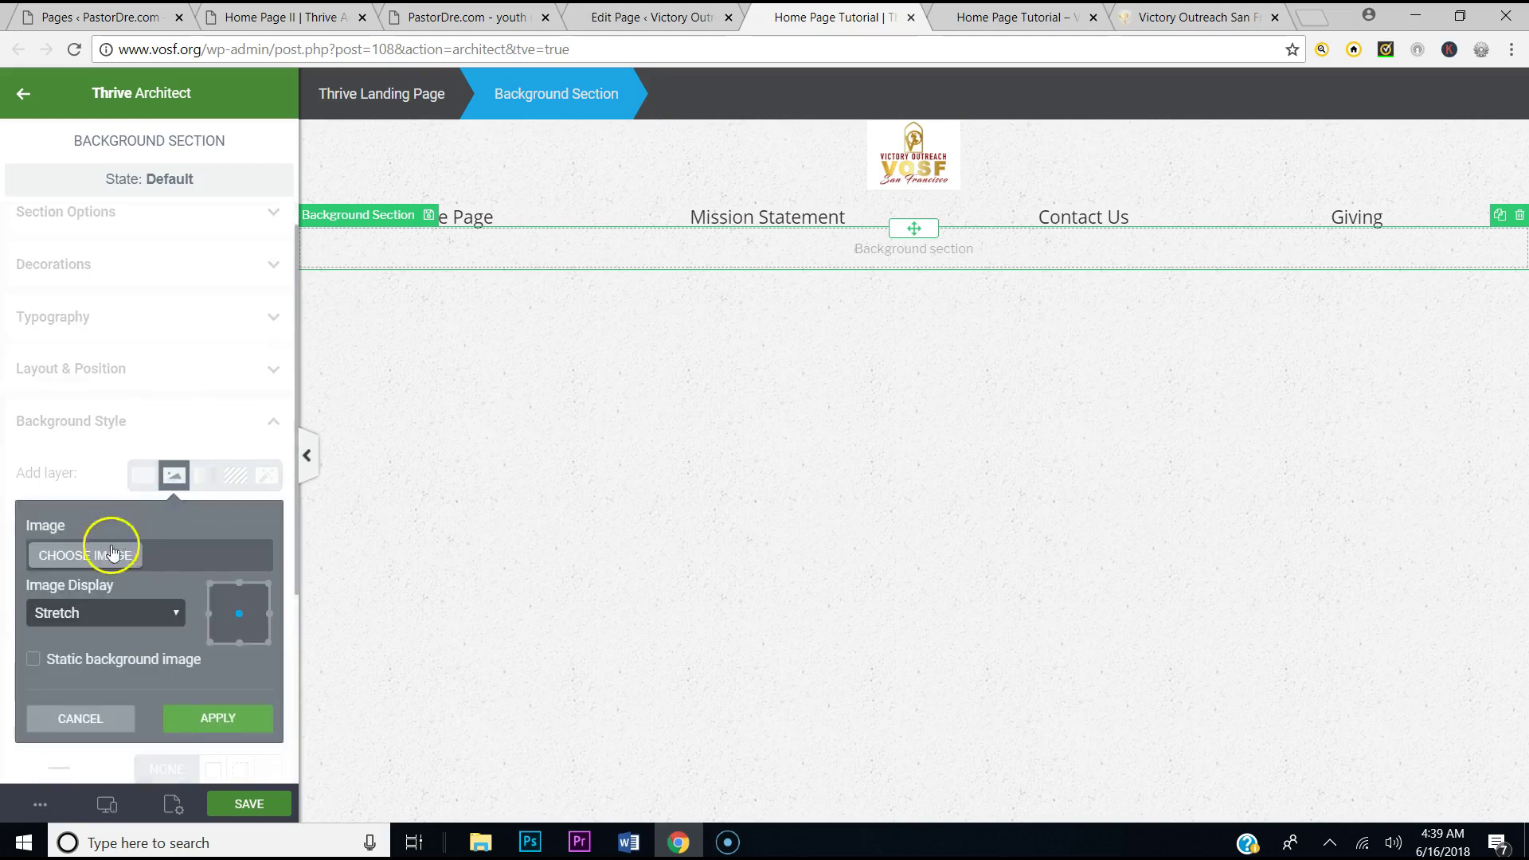
left_click(123, 550)
left_click(588, 314)
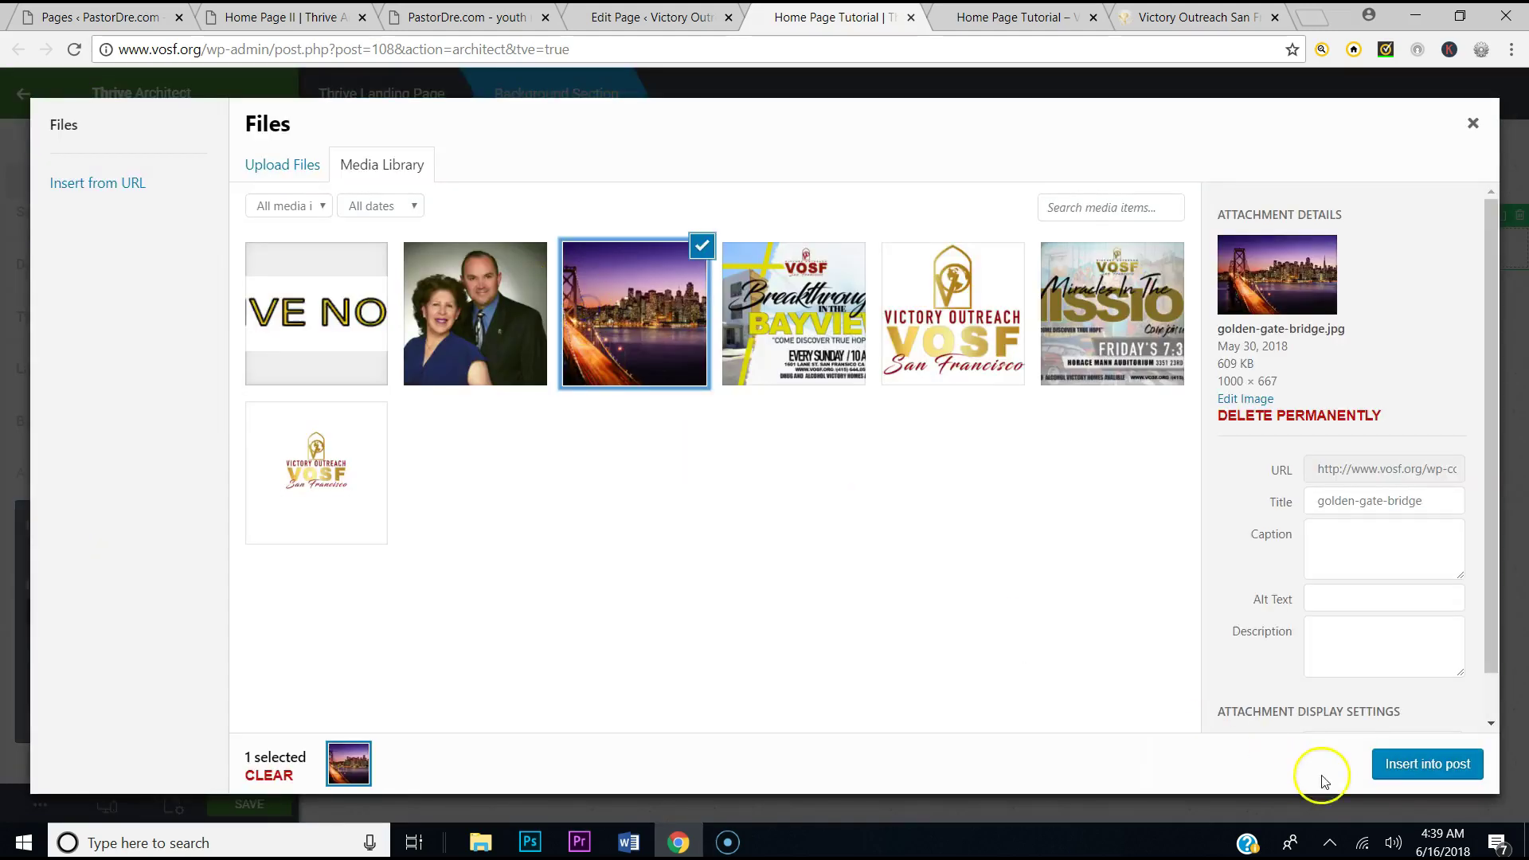
left_click(1443, 769)
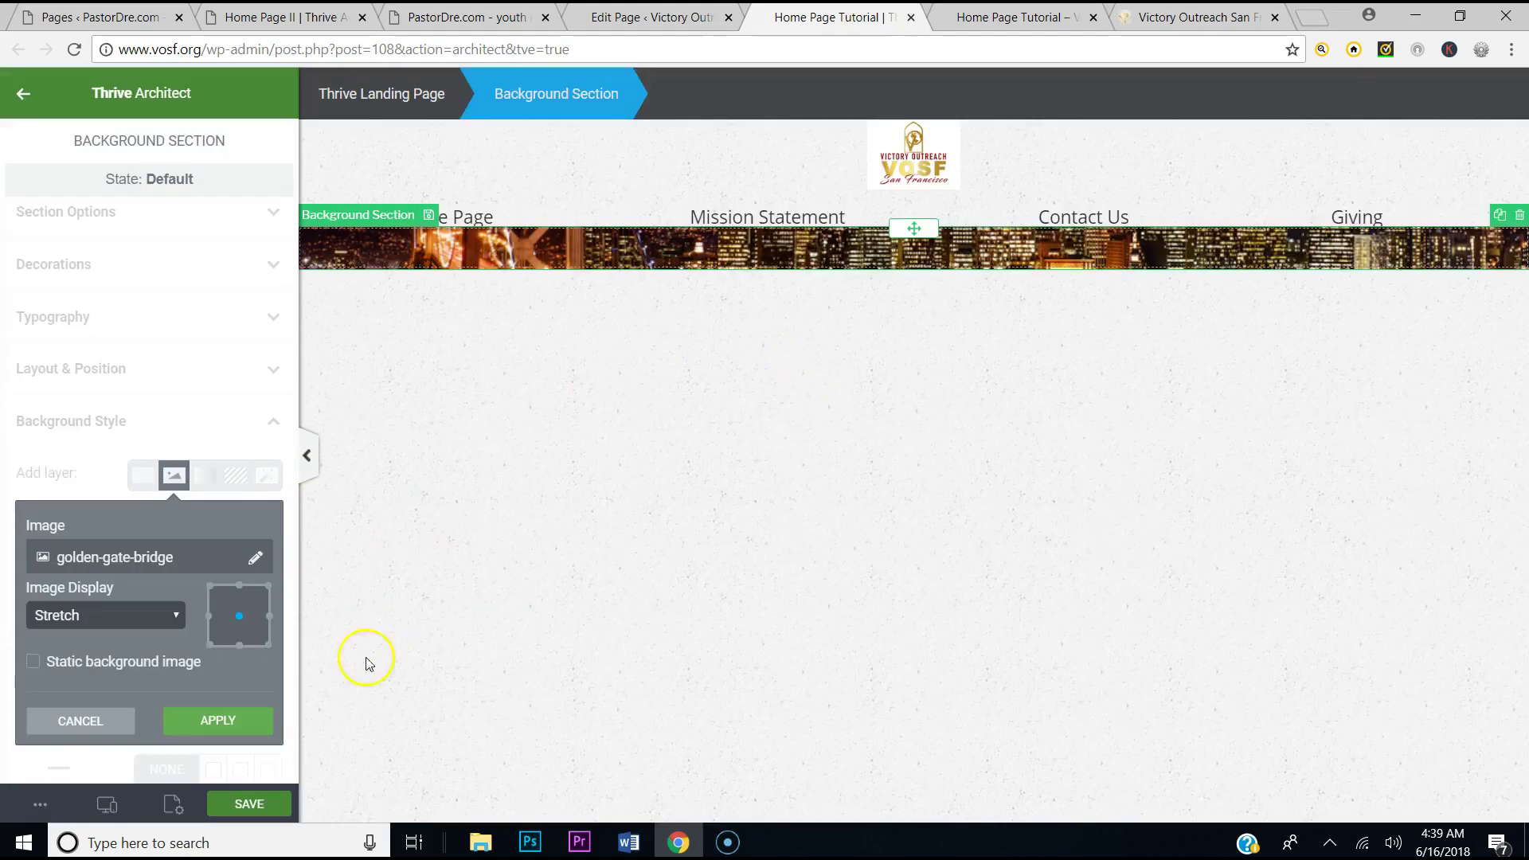
left_click(255, 721)
left_click(261, 806)
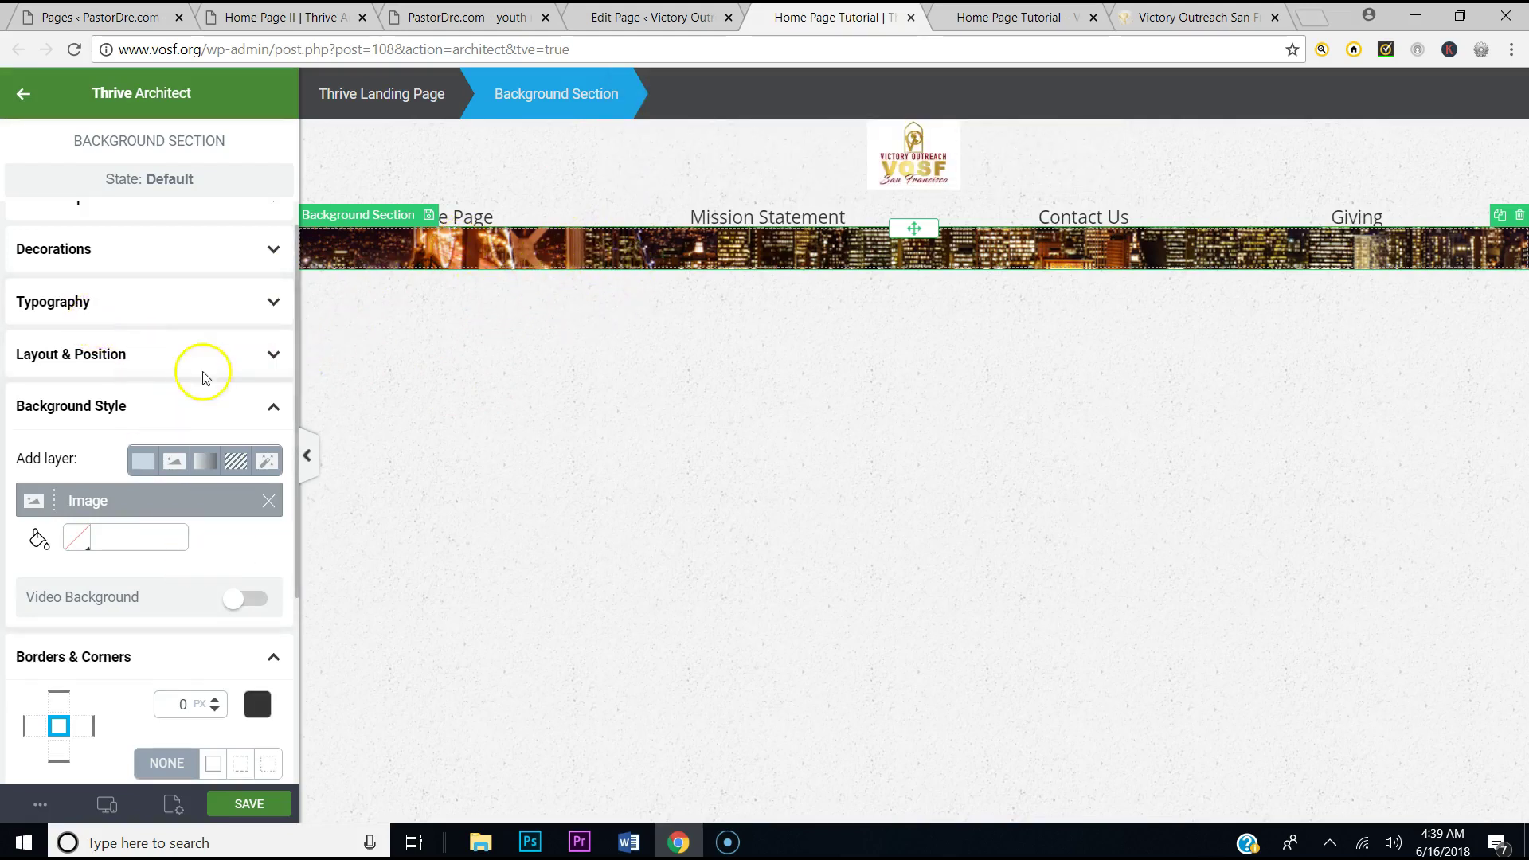
Set the bridge background section's minimum height to 576 px
left_click(273, 408)
left_click(250, 349)
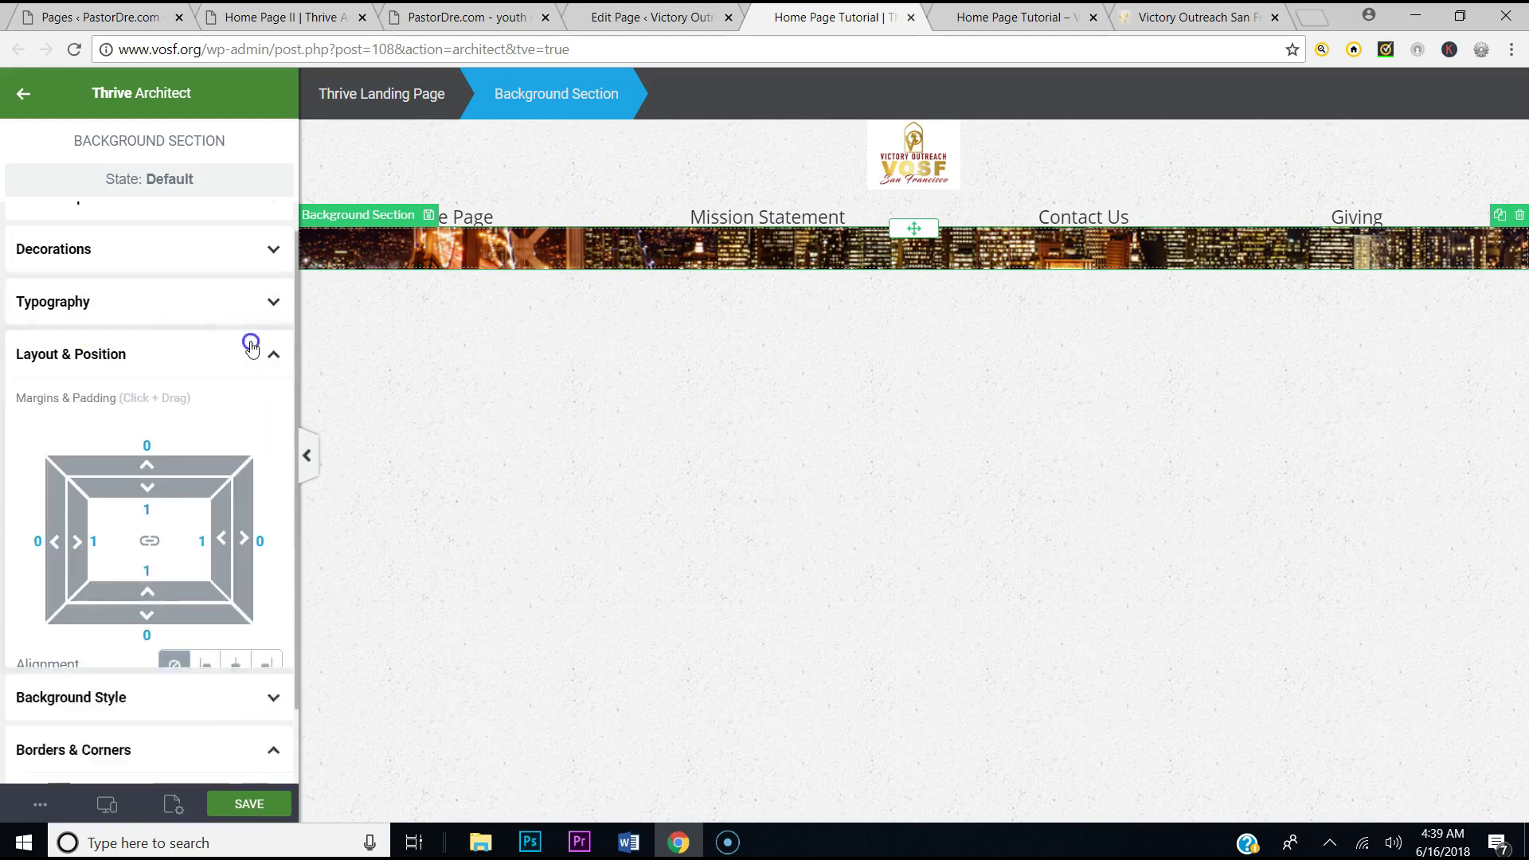
left_click(242, 299)
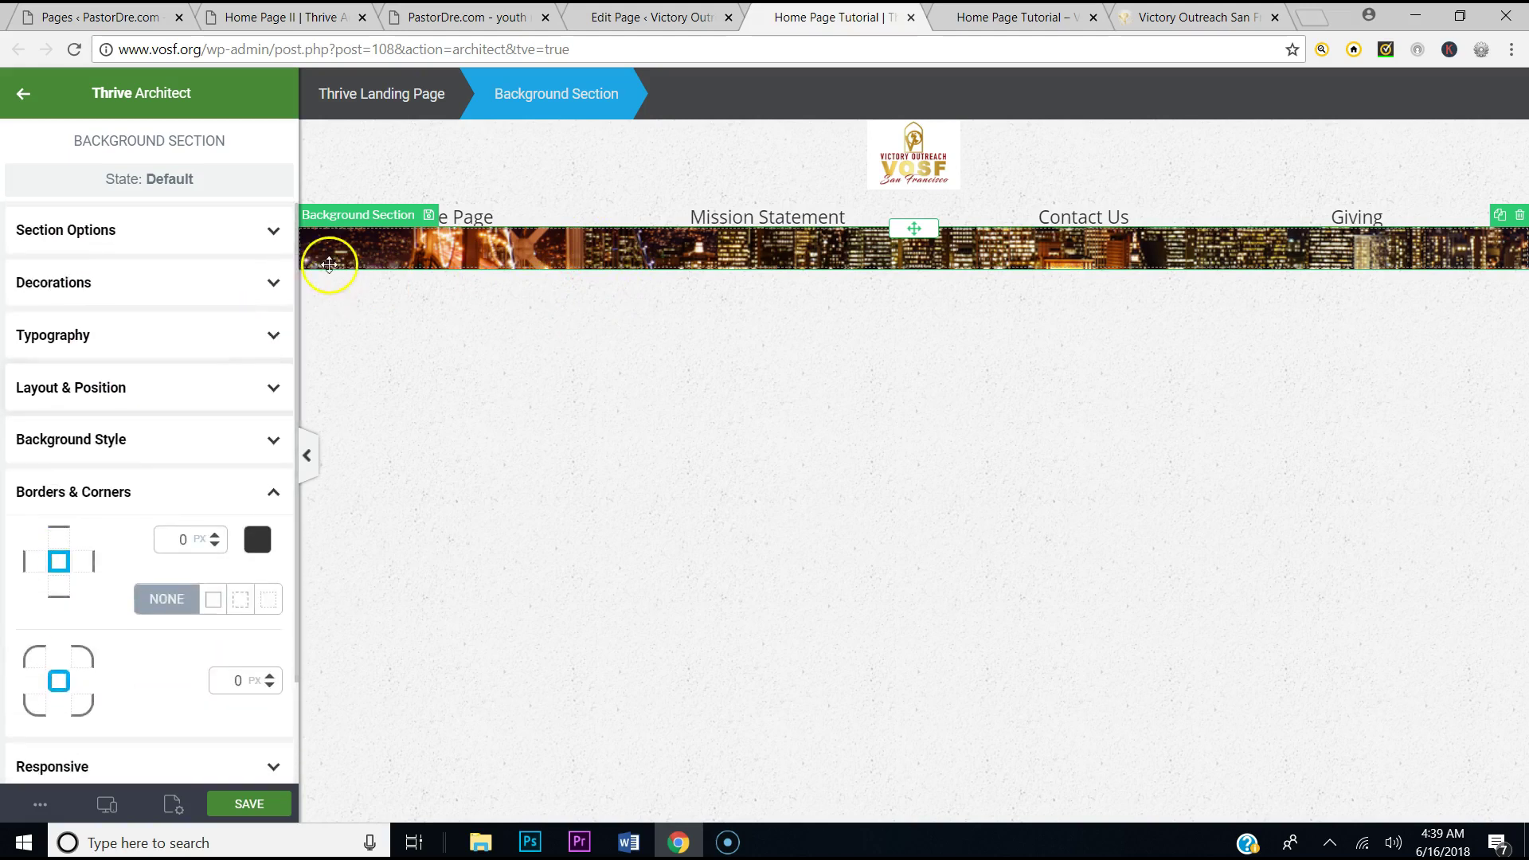
left_click(219, 234)
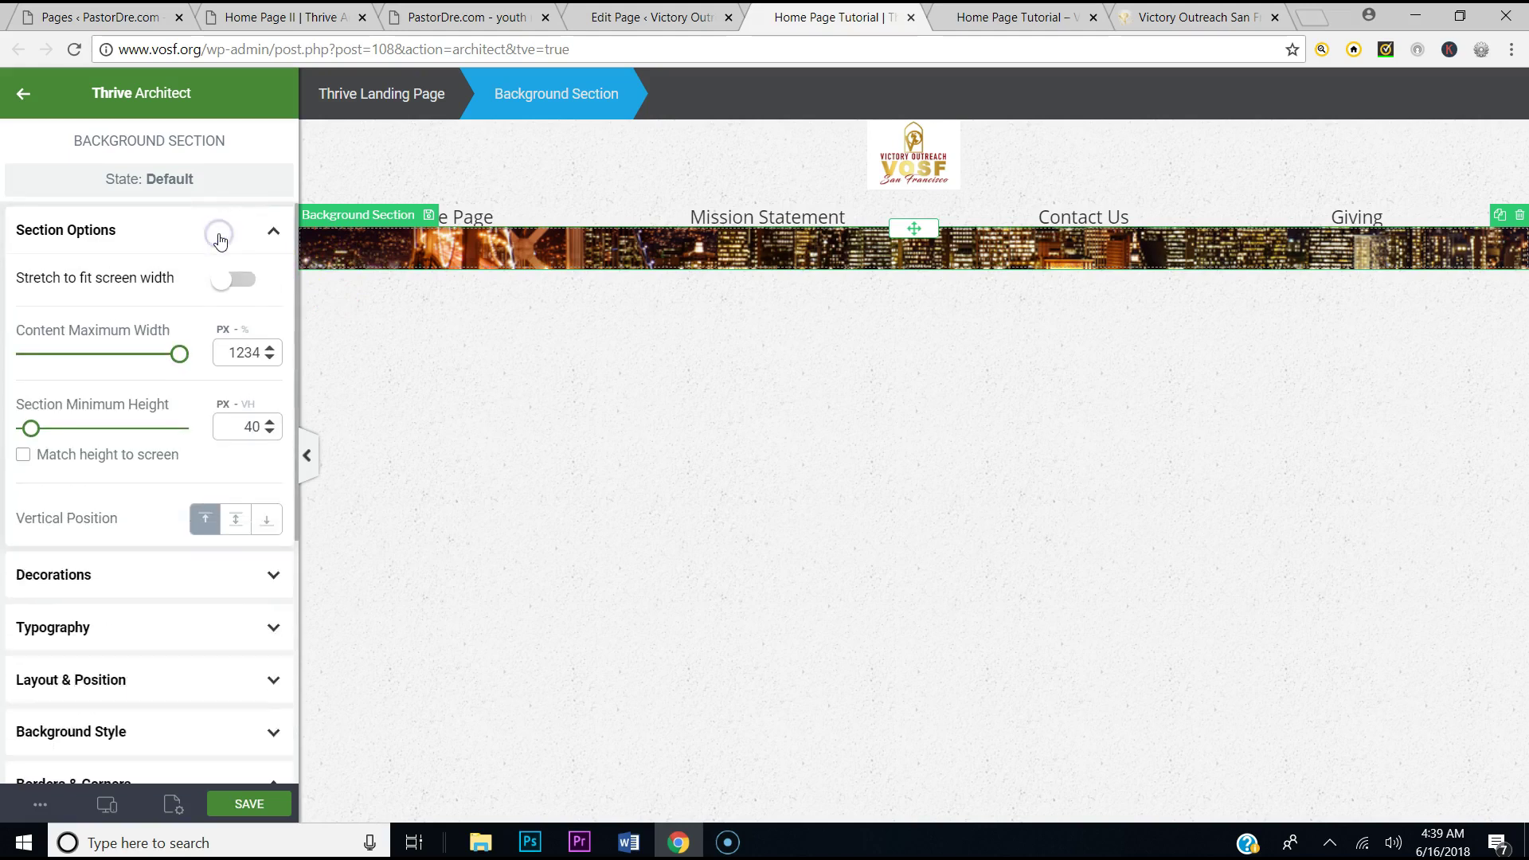
left_click(143, 243)
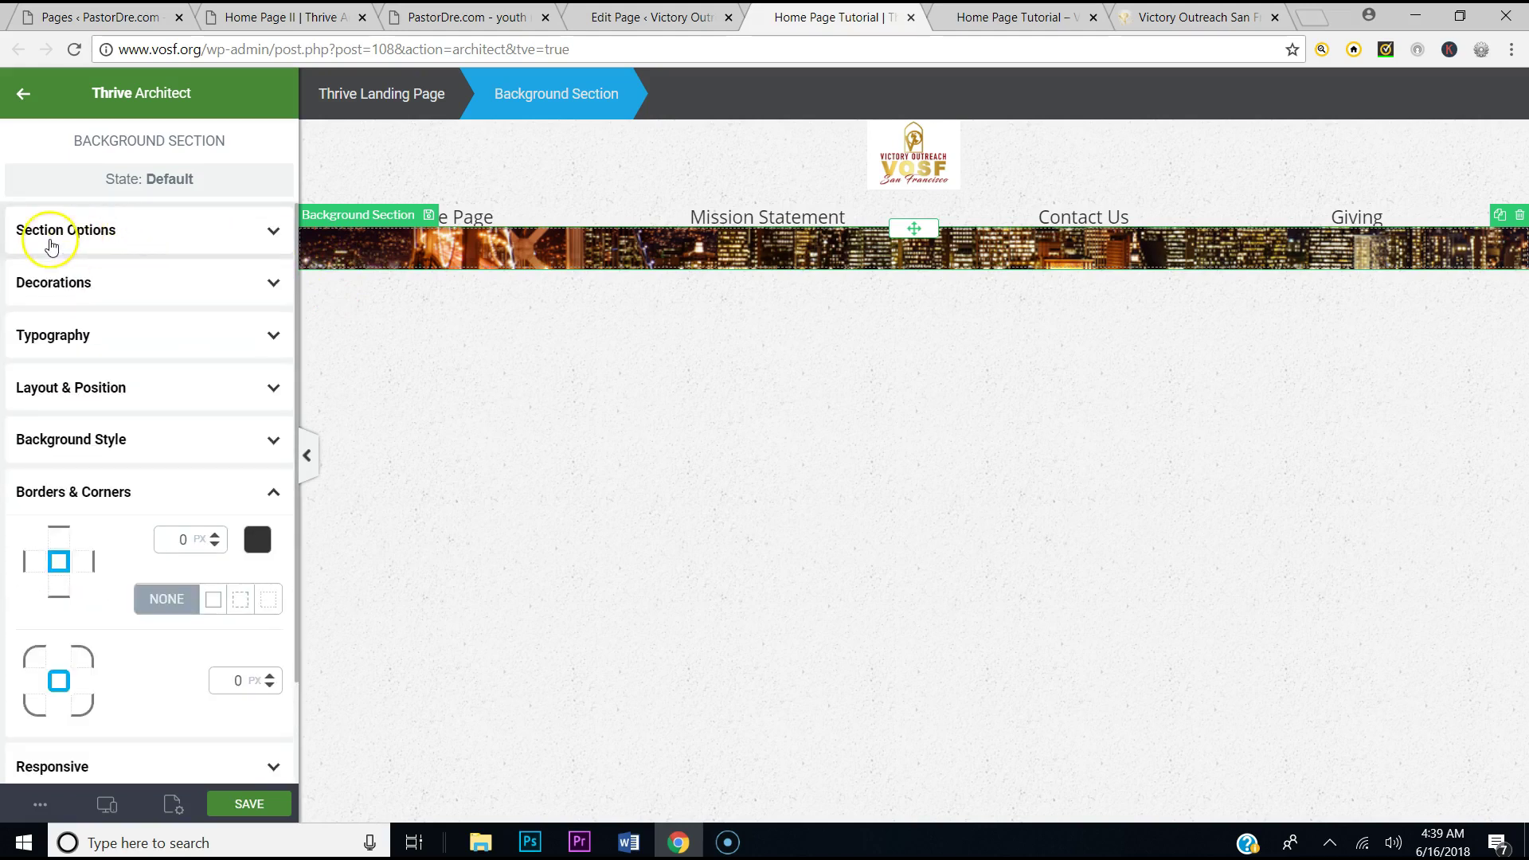
left_click(140, 242)
left_click_drag(30, 431, 115, 443)
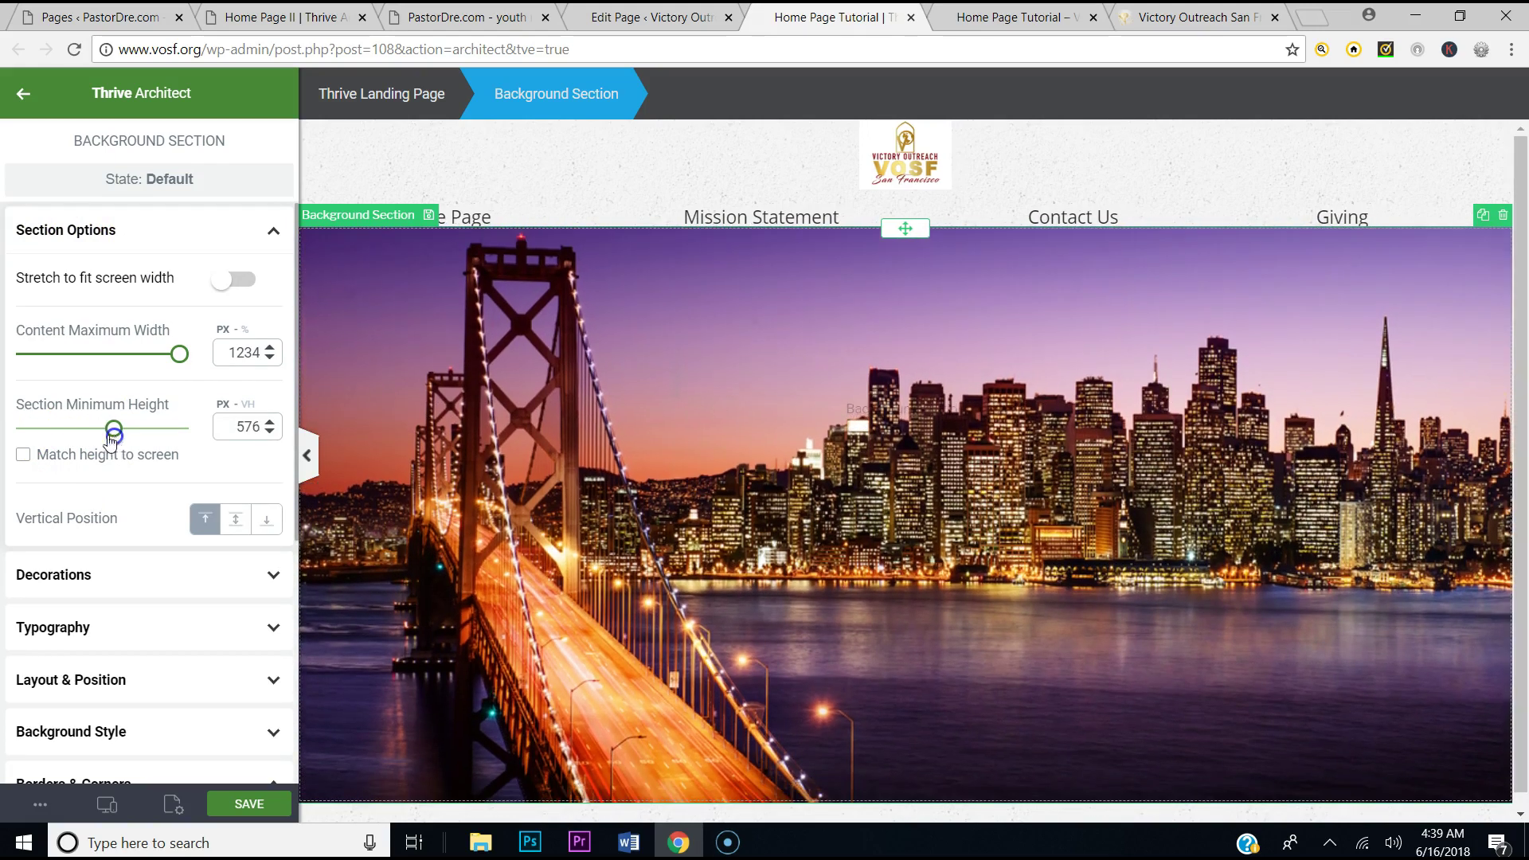
Save the page, open a fresh preview of it, and close the outdated preview tab
left_click(277, 804)
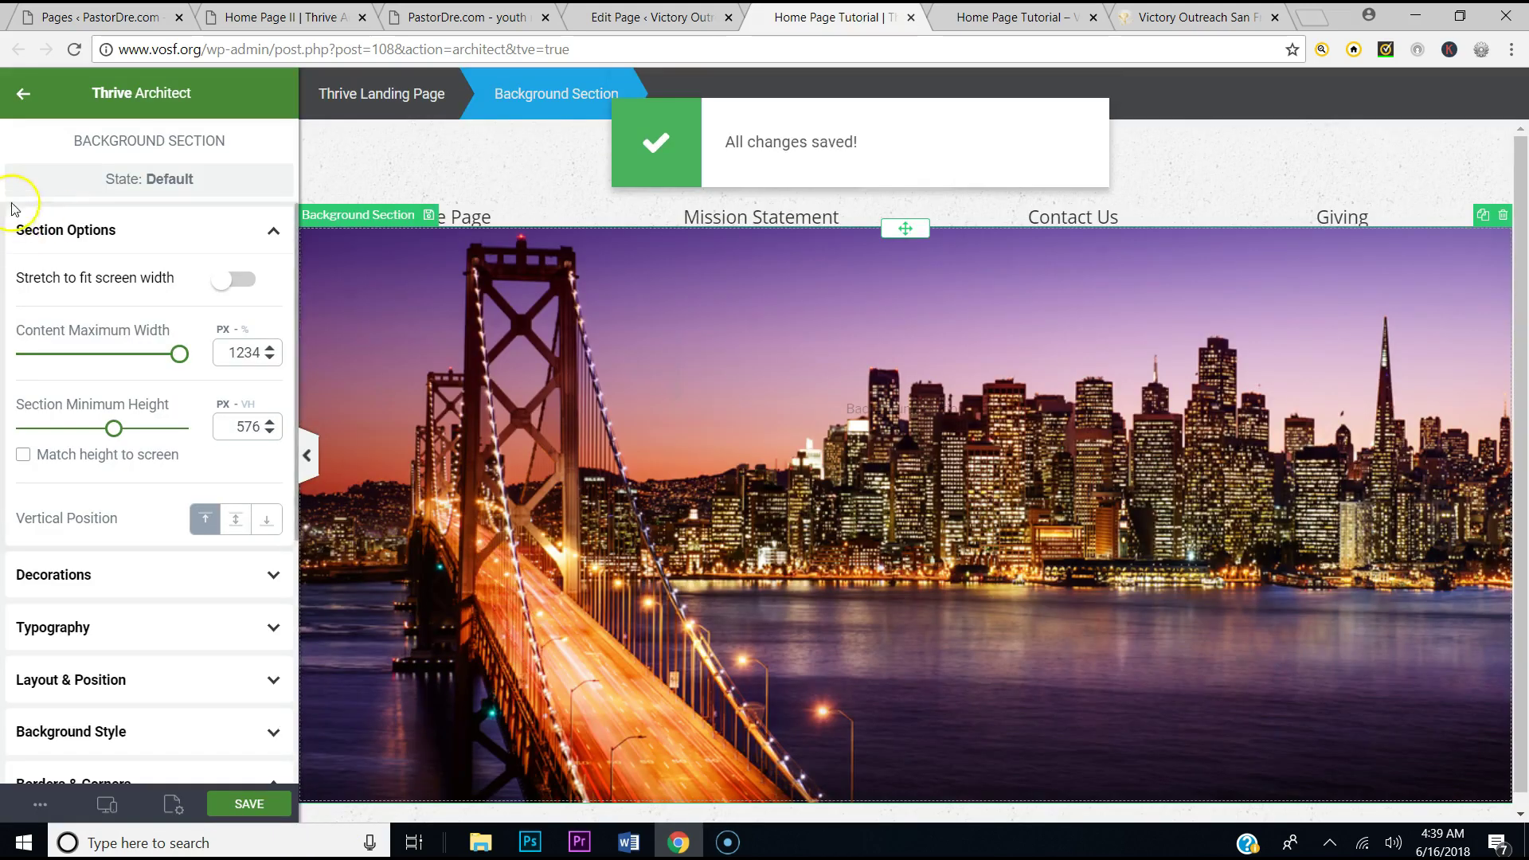
left_click(63, 814)
left_click(79, 605)
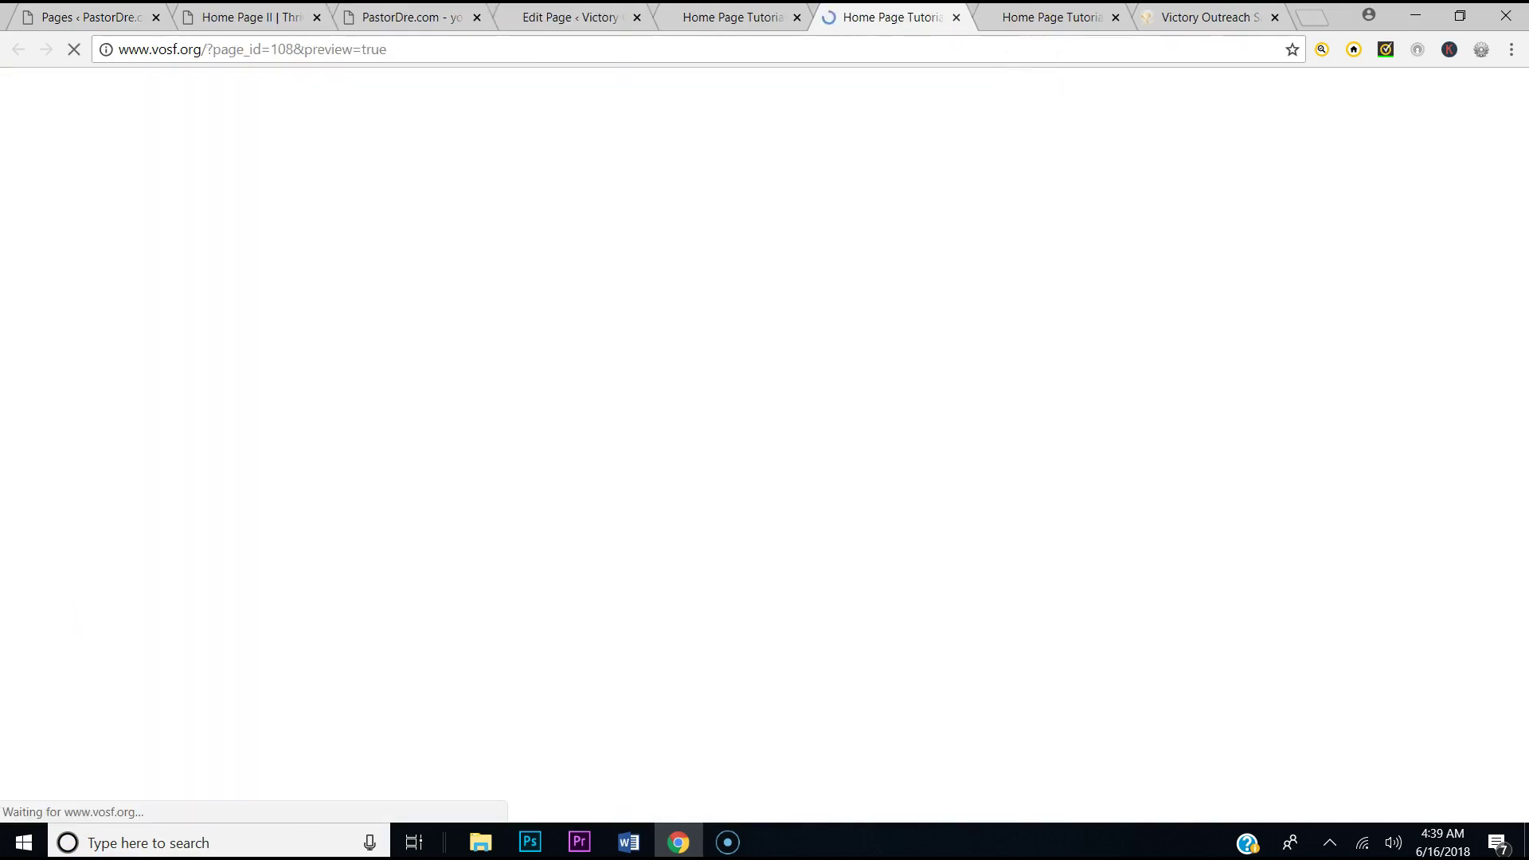
left_click(1055, 19)
left_click(1118, 18)
left_click(908, 17)
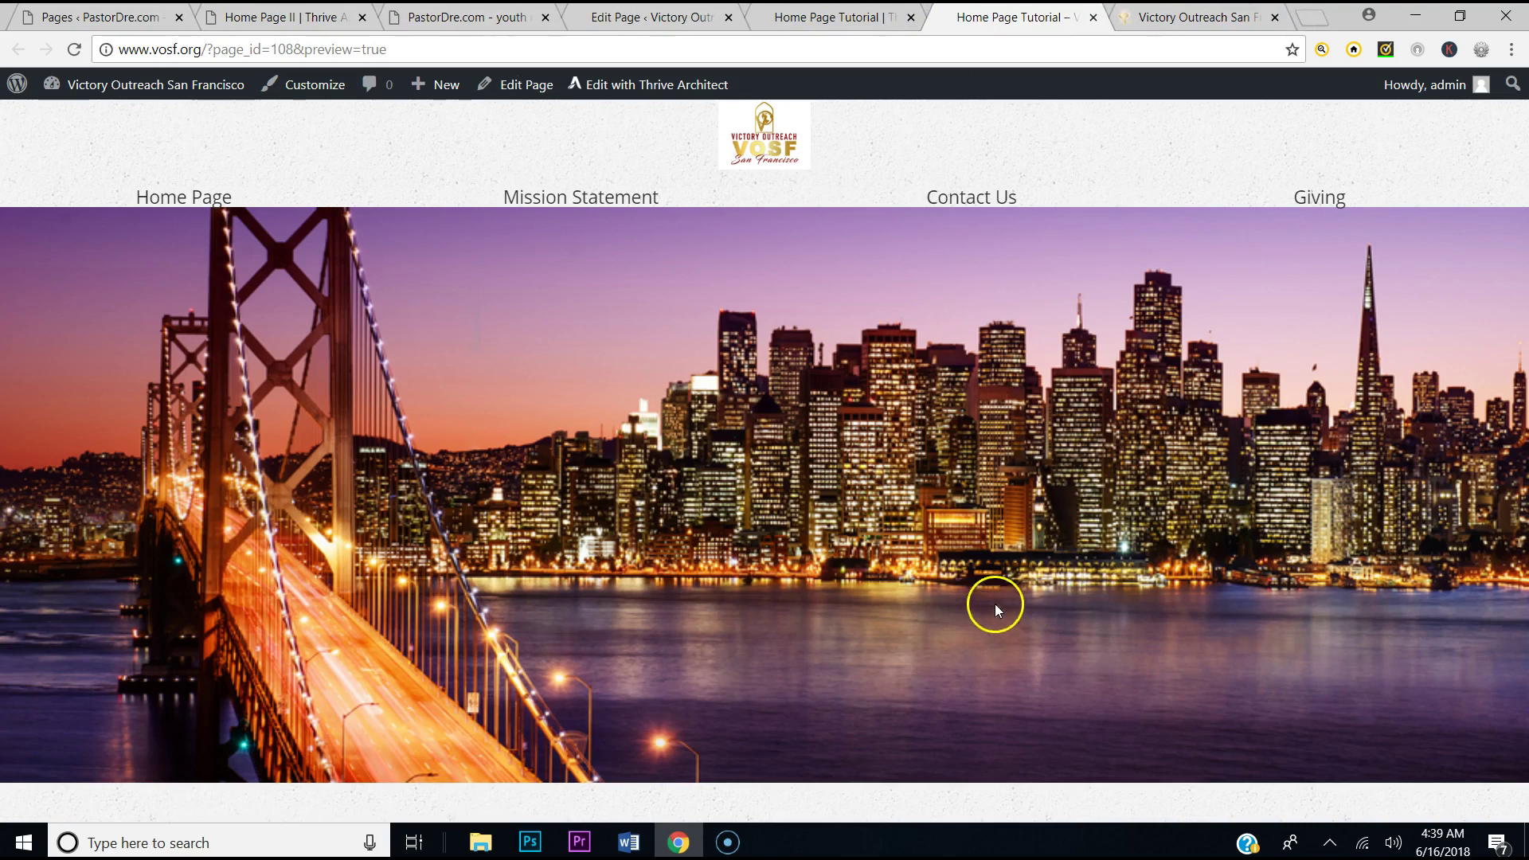
Return to the page editor and leave the background section's settings for the list of elements
left_click(796, 17)
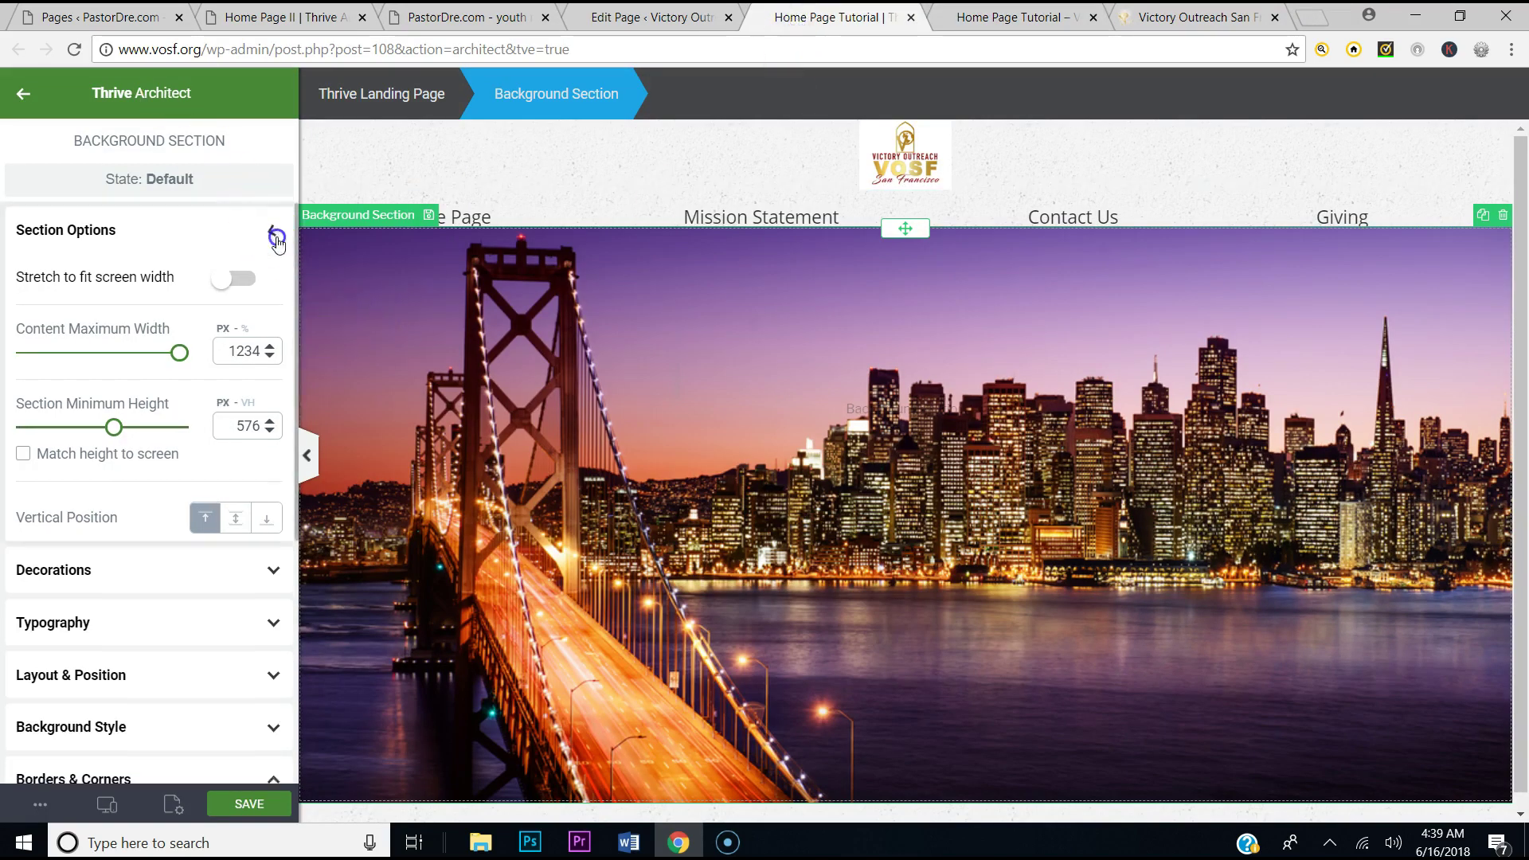
left_click(273, 230)
left_click(23, 95)
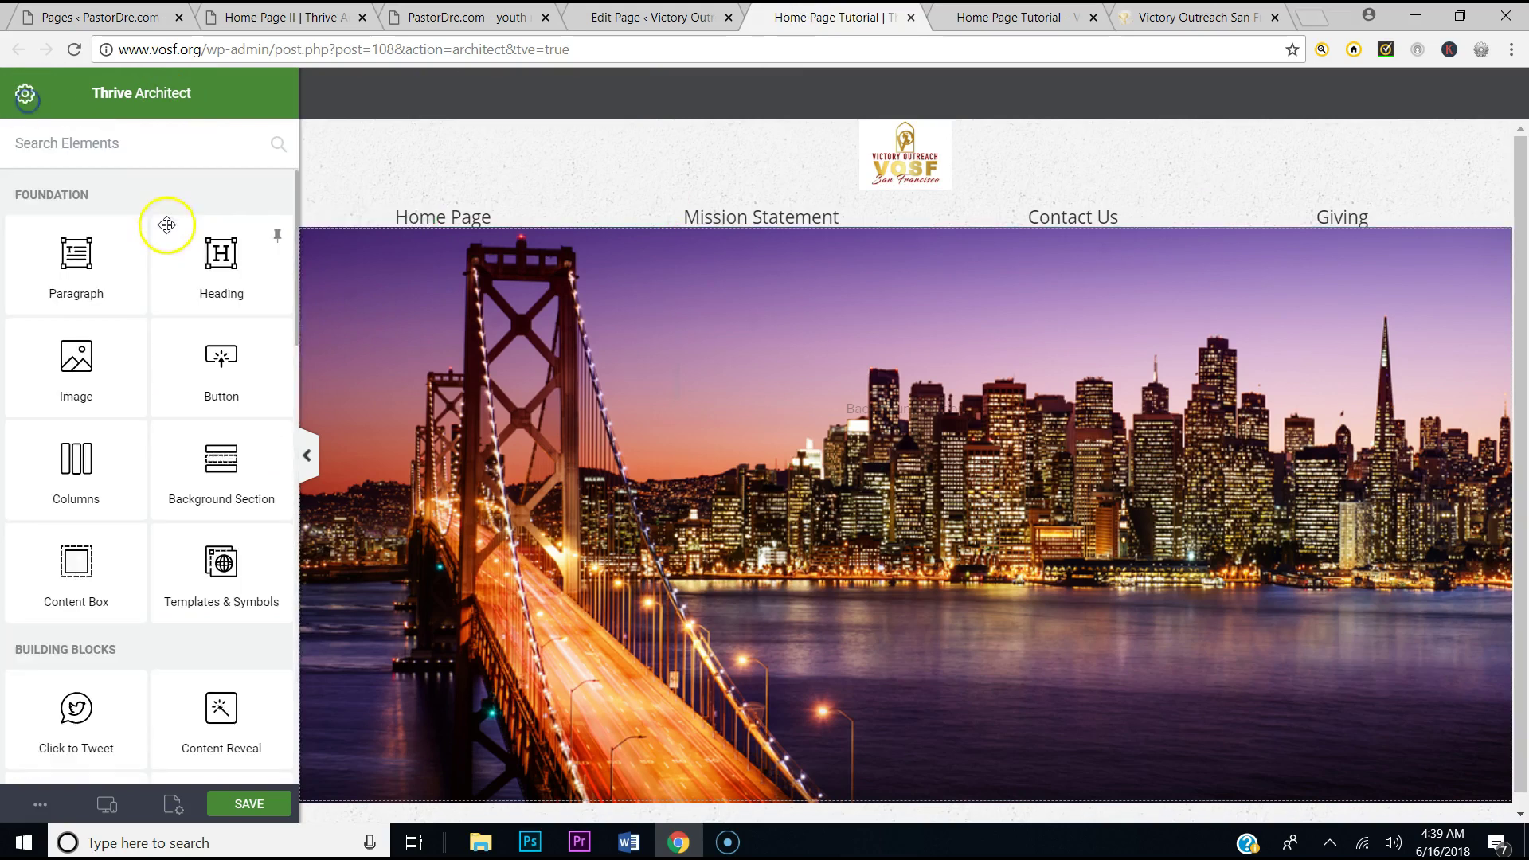
Add a heading reading "VICTORY OUTREACH SAN FRANCISCO" inside the bridge background section
left_click_drag(221, 267, 895, 271)
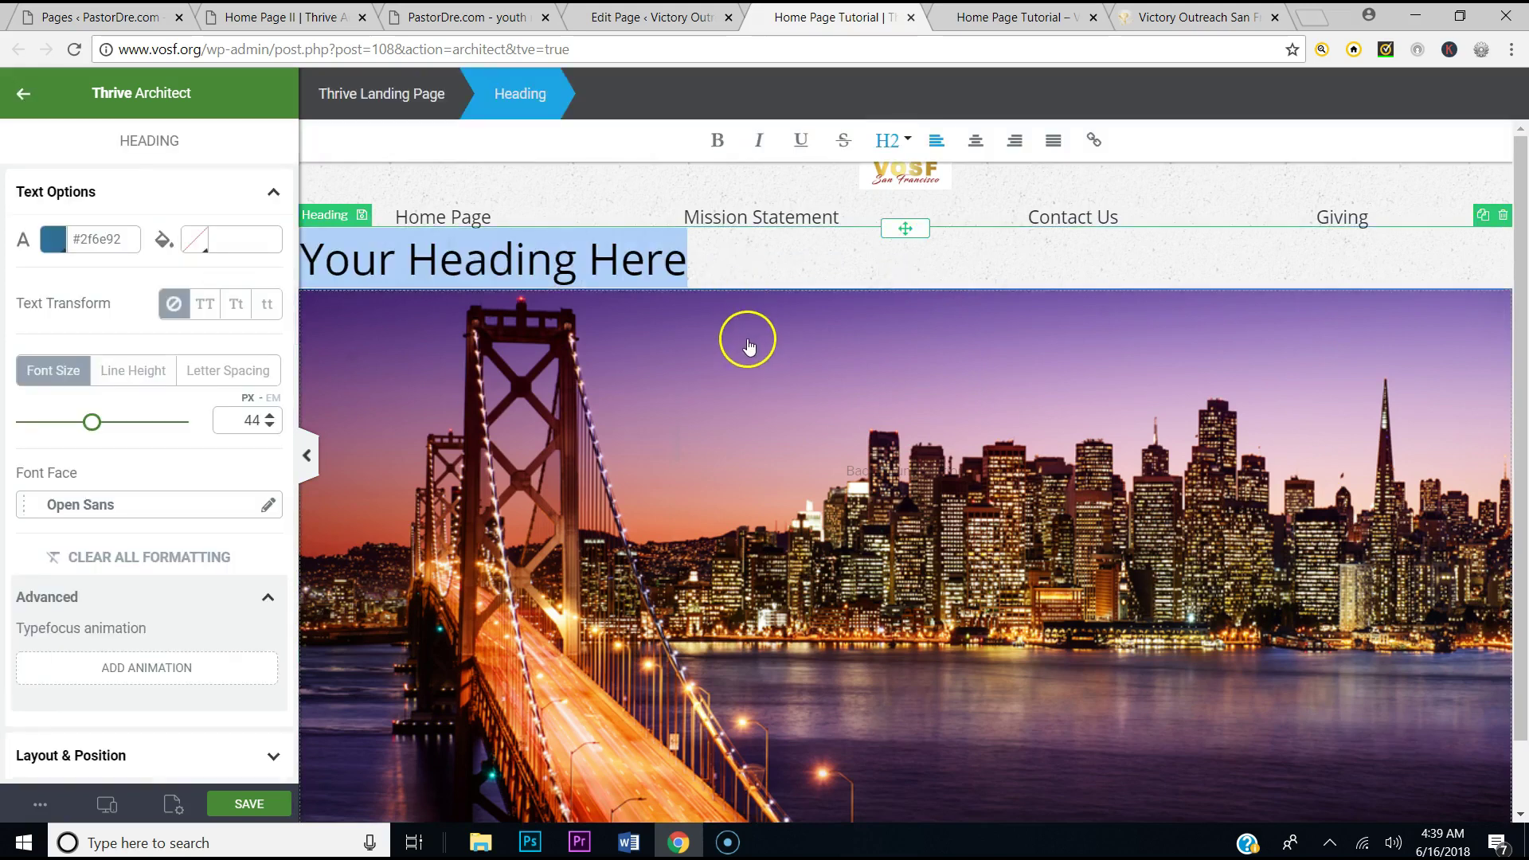
left_click_drag(896, 226, 1339, 488)
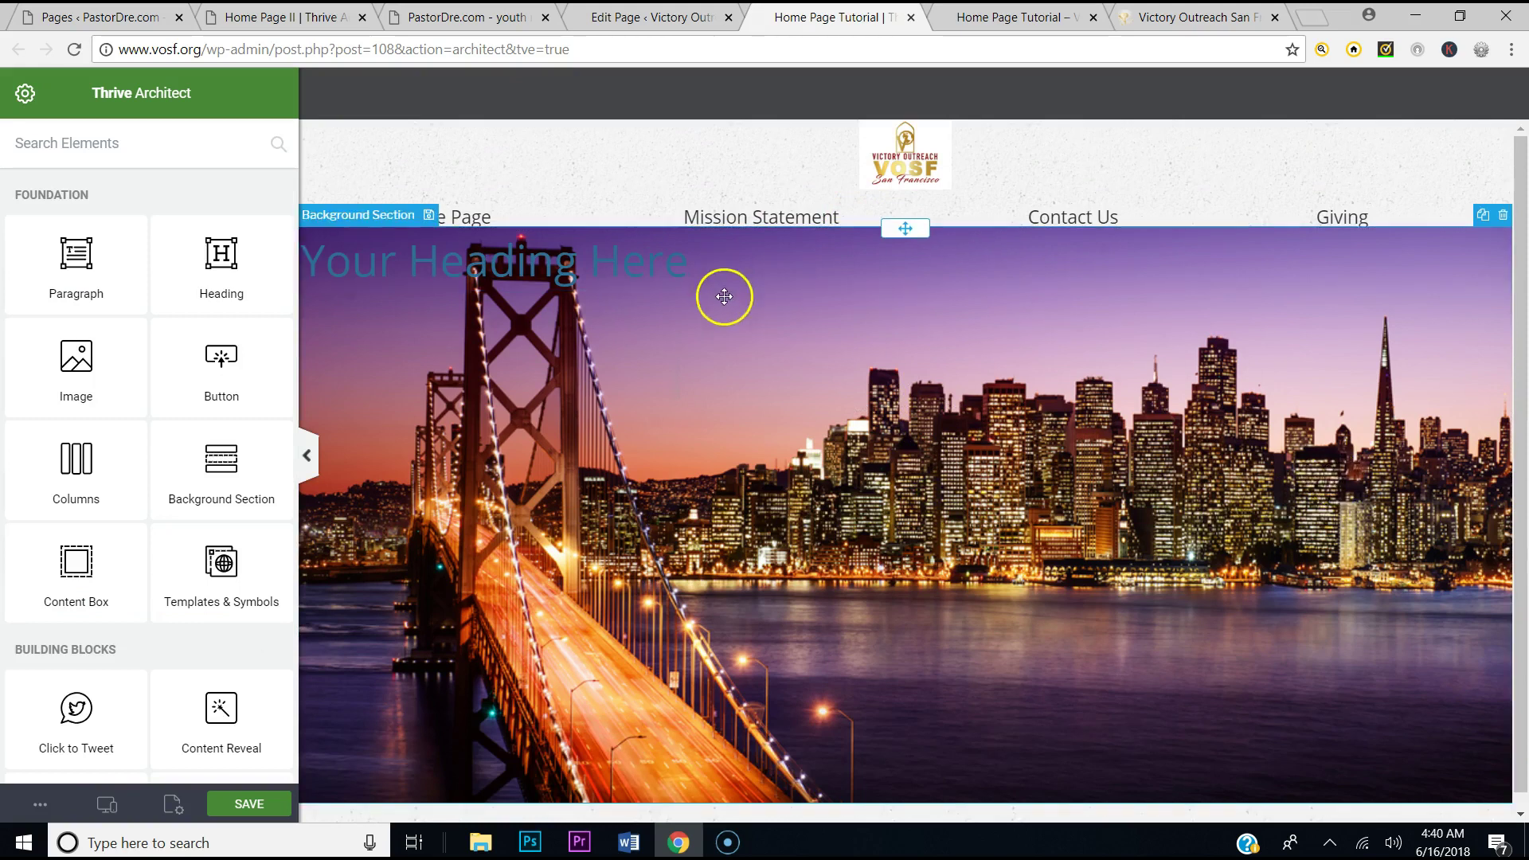
left_click(610, 259)
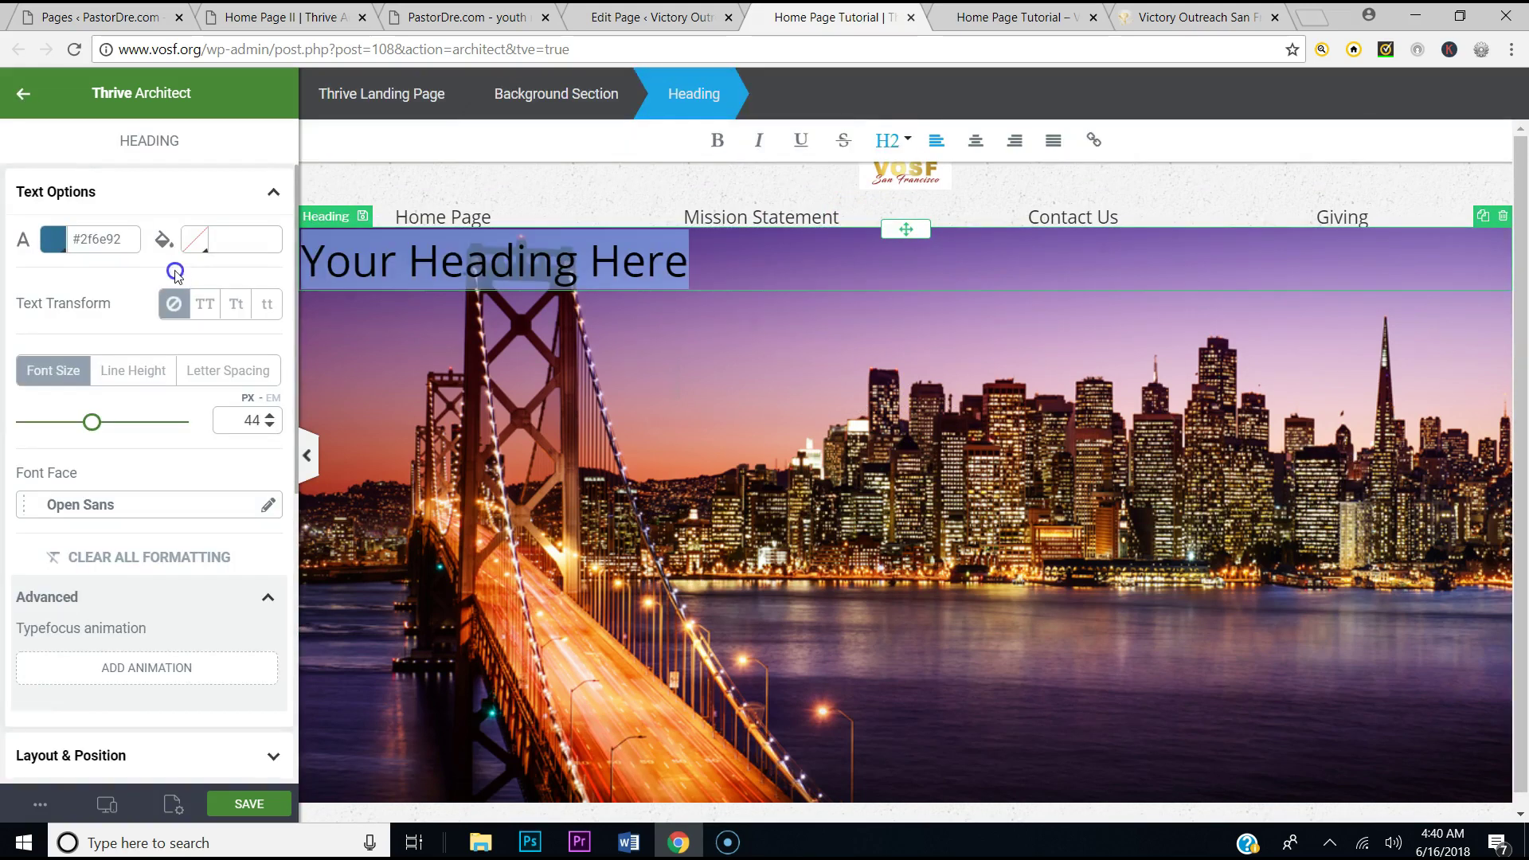
type("VICTORY OUTREACH SAN FRANCISCO")
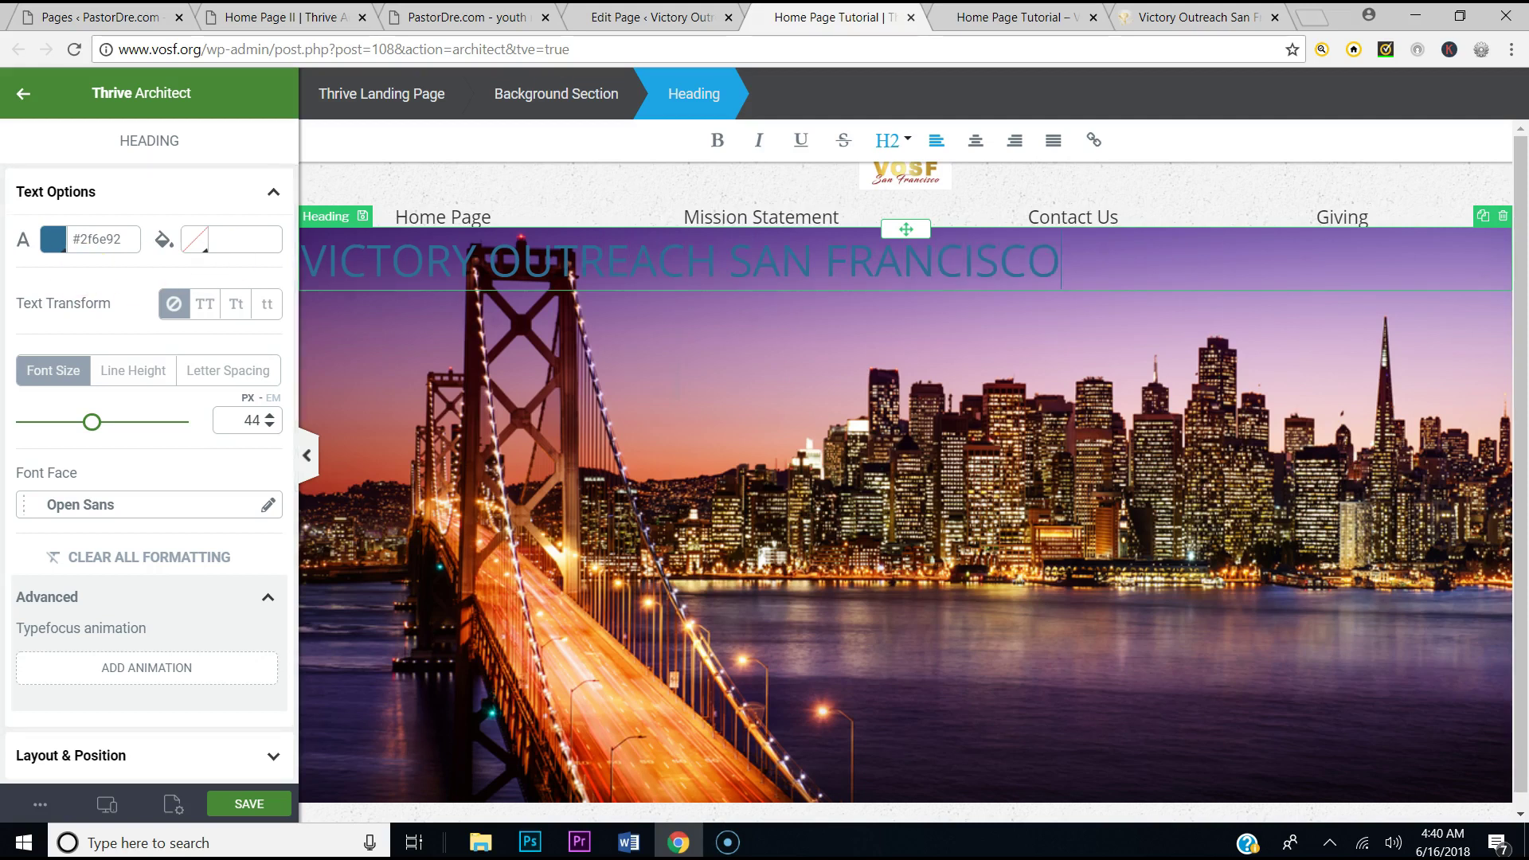
Set the banner heading's text colour to white (#ffffff)
left_click(1175, 20)
left_click(1020, 17)
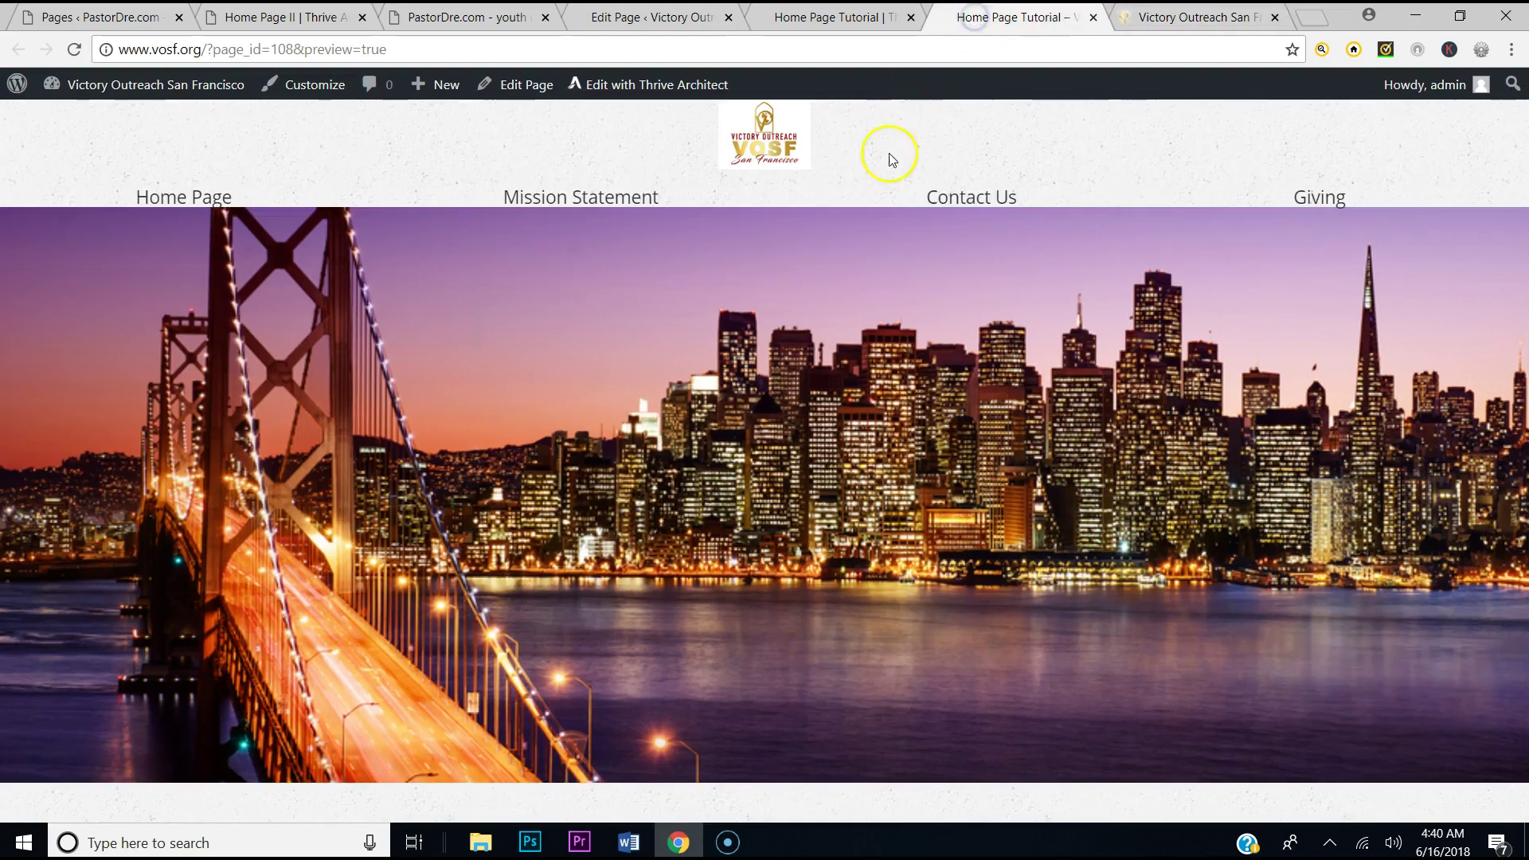
left_click(836, 17)
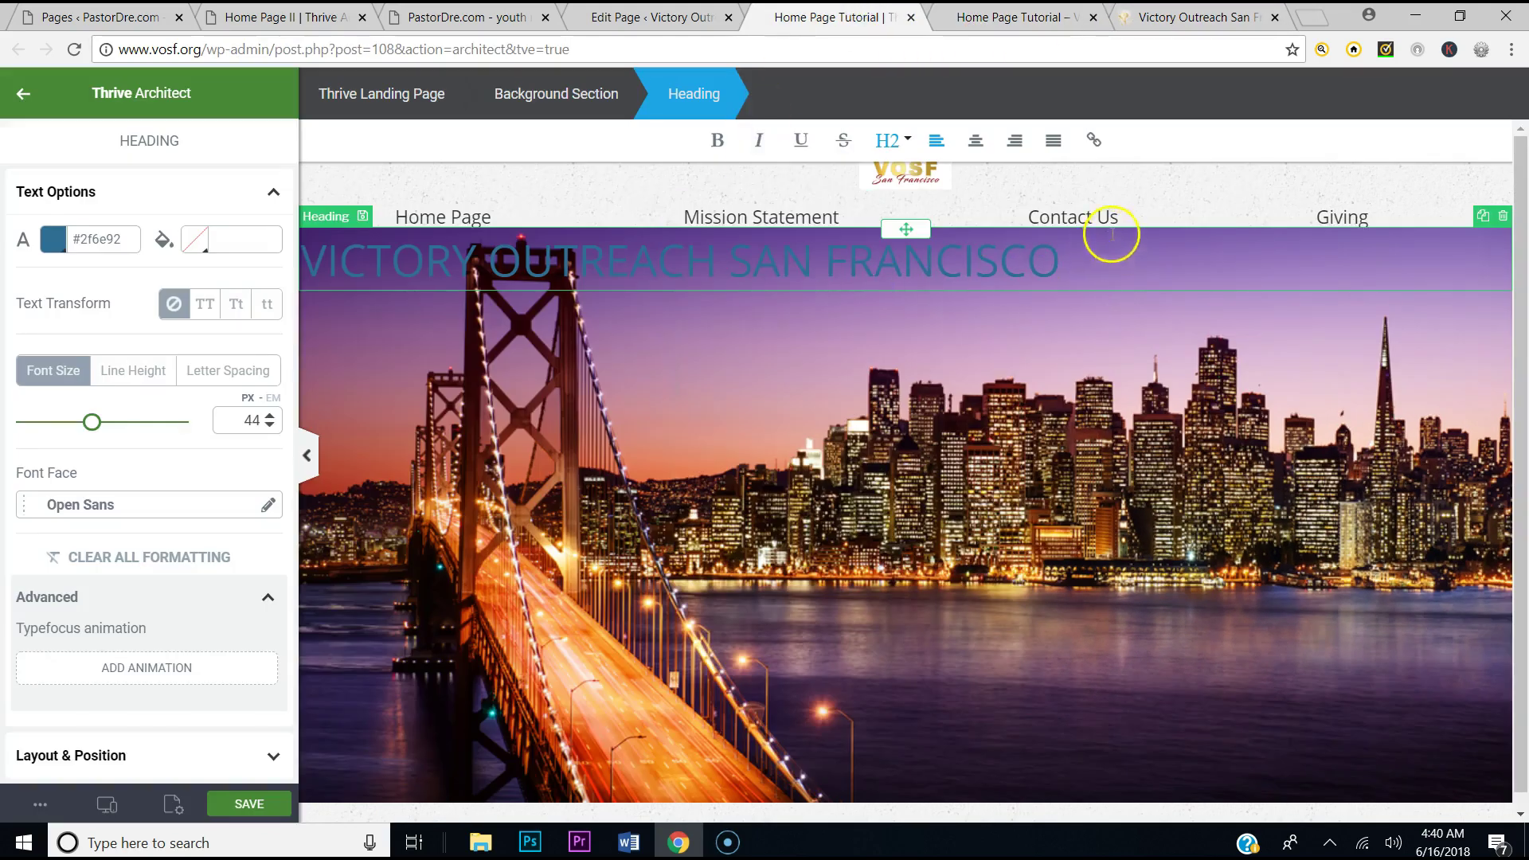
triple_click(1059, 255)
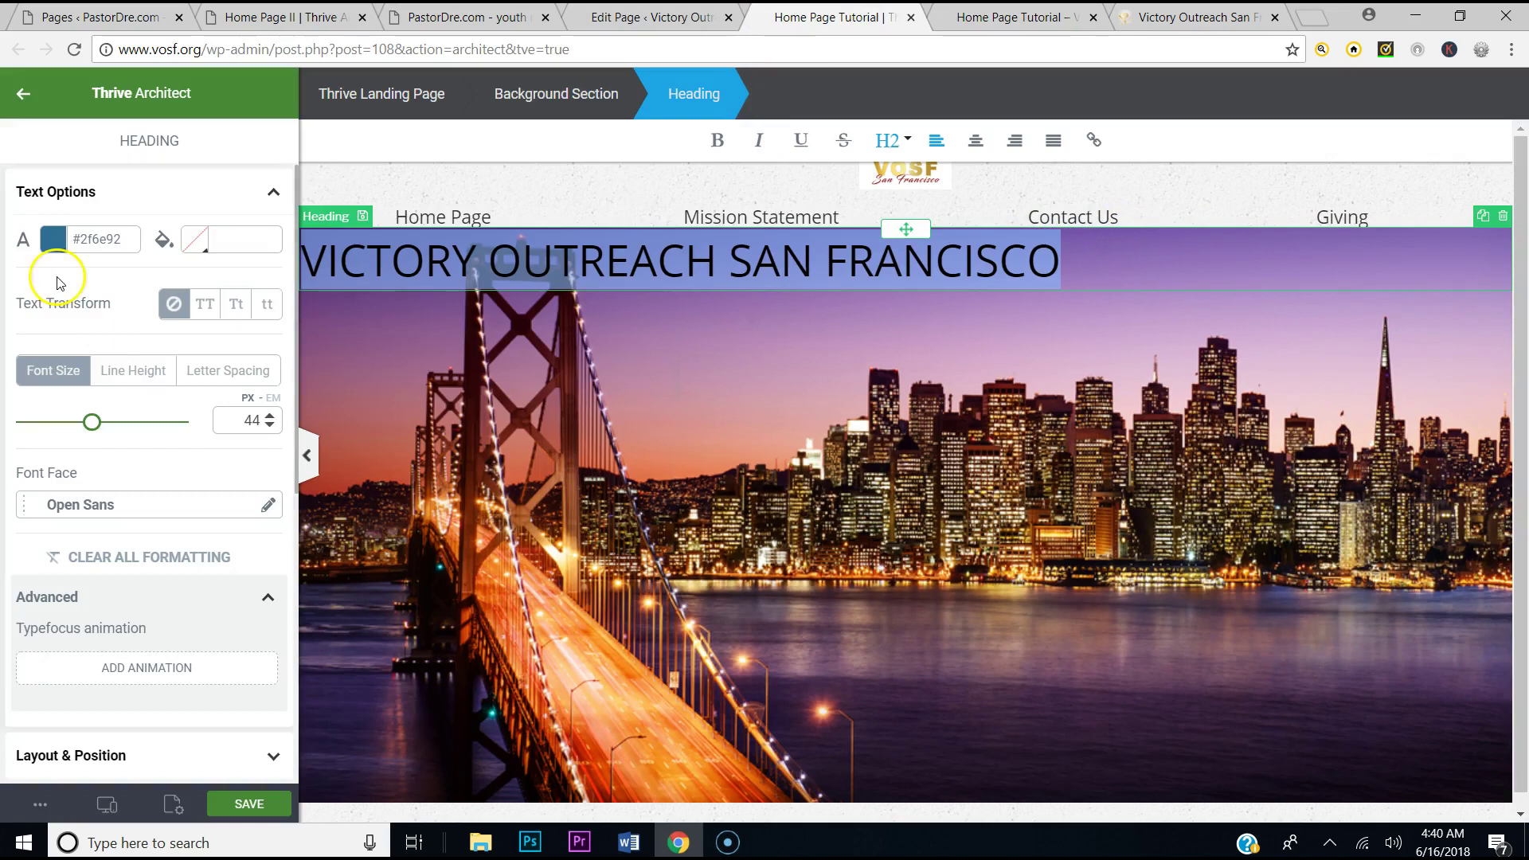
left_click(54, 240)
left_click(76, 310)
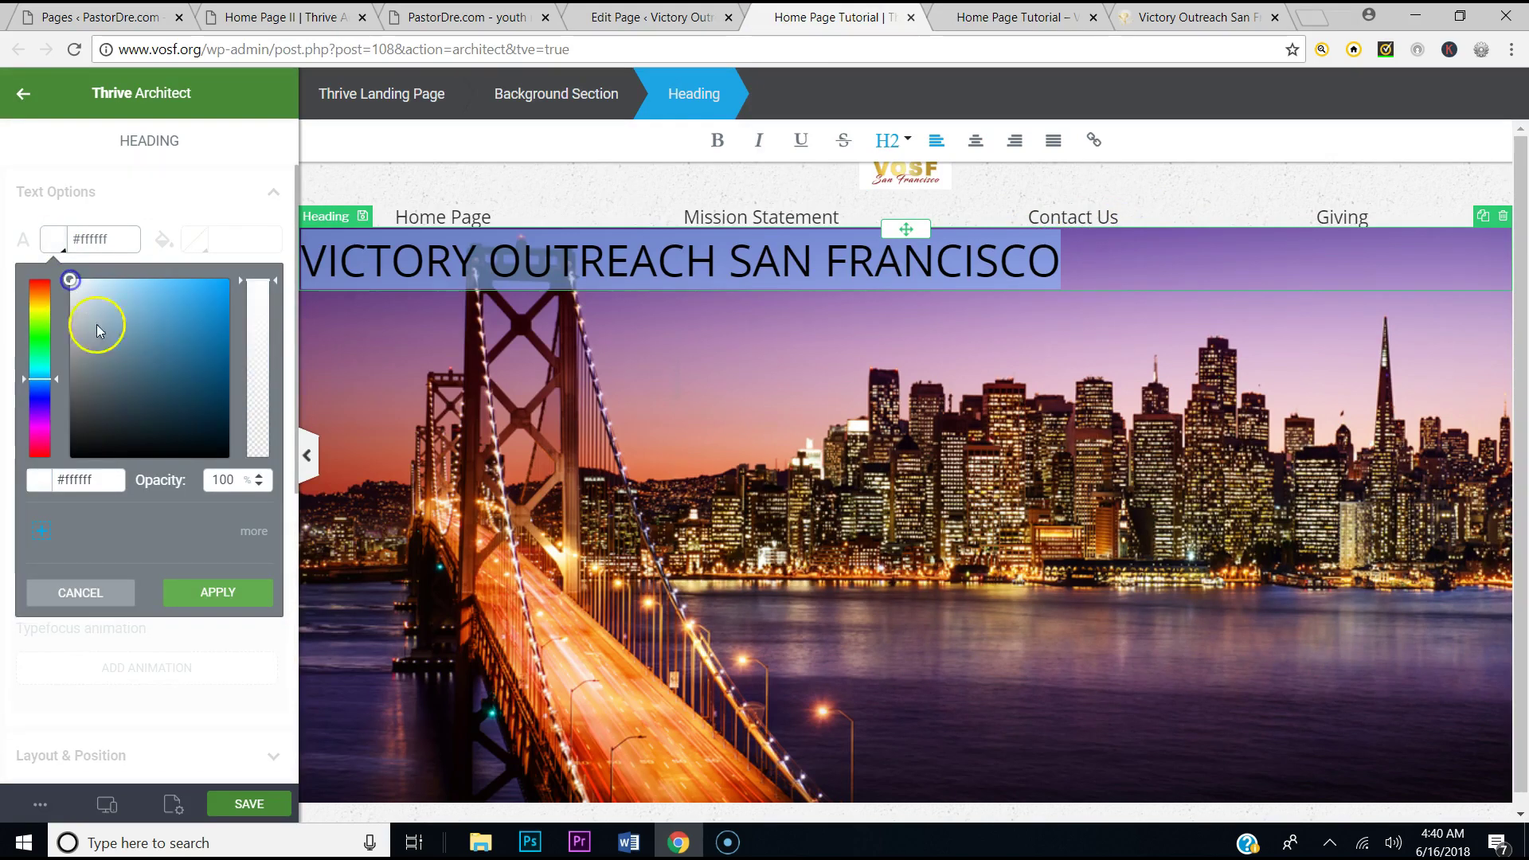
left_click(217, 592)
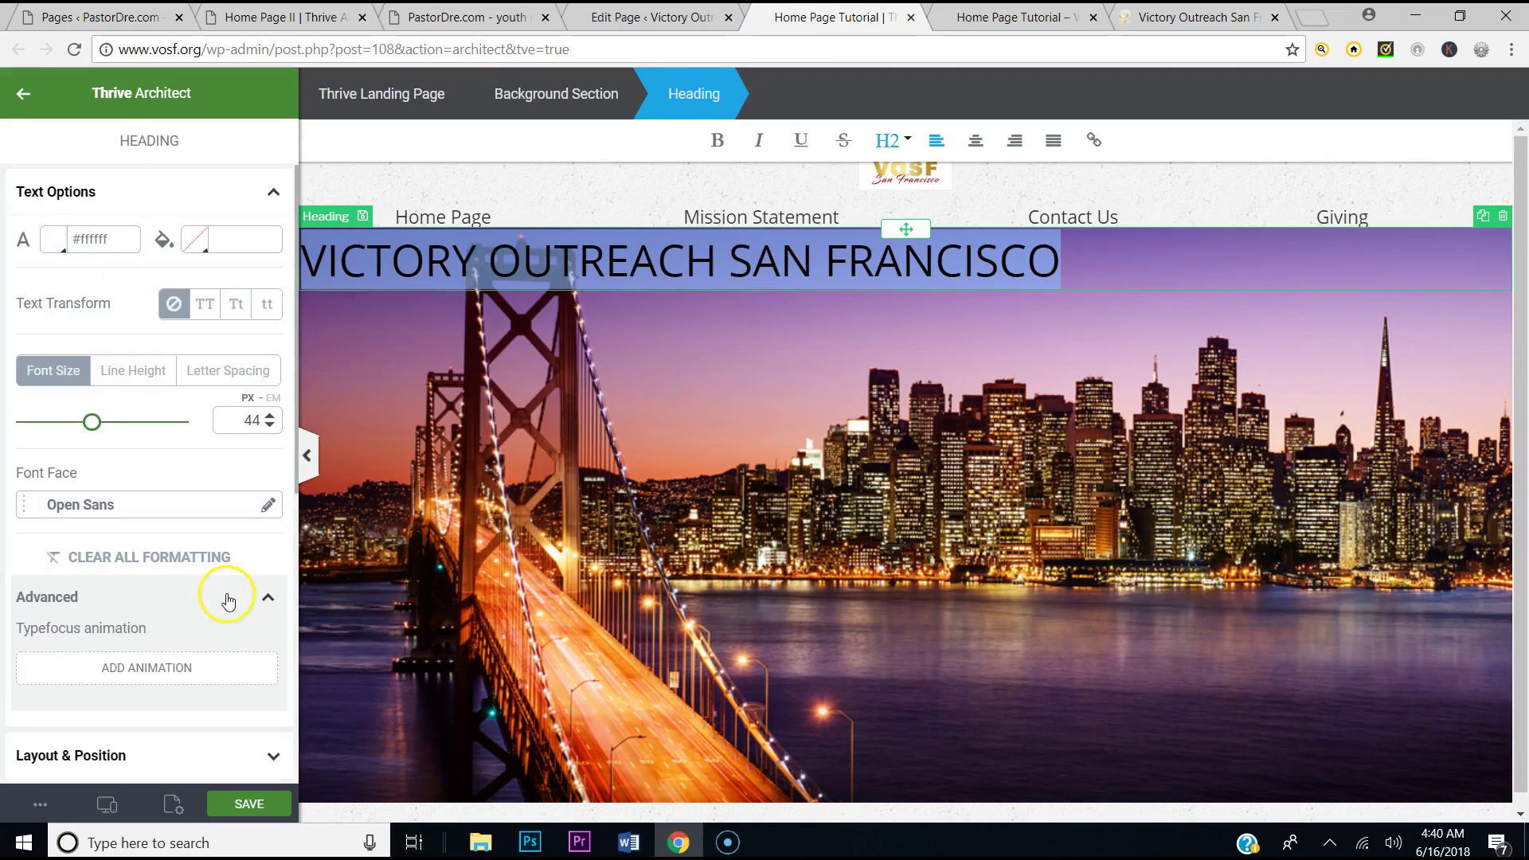
Center the banner heading, set its font size to 37 px, and save the page
left_click(976, 140)
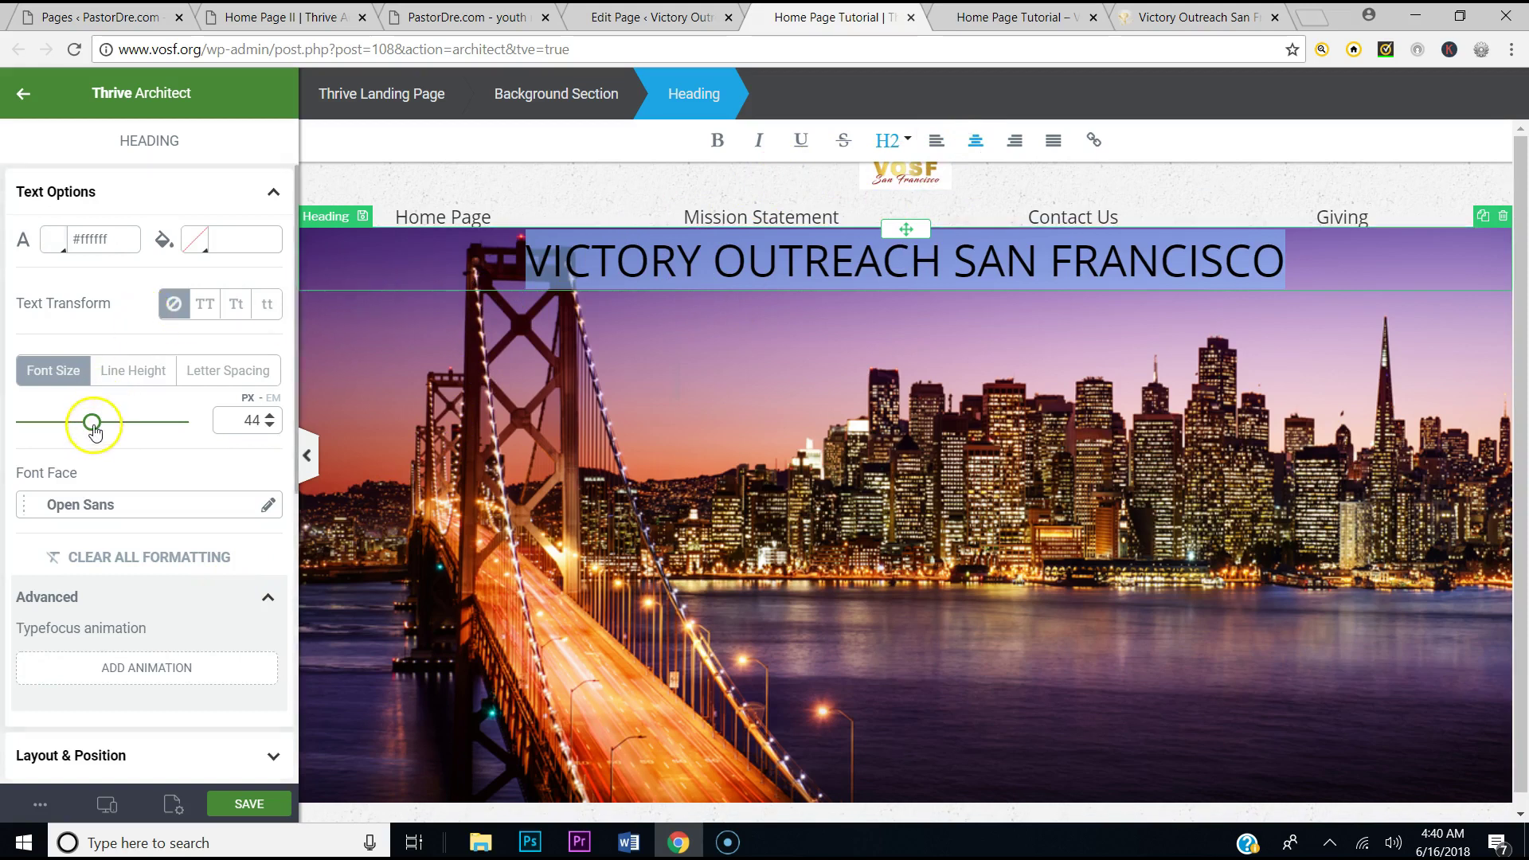
left_click_drag(88, 423, 81, 423)
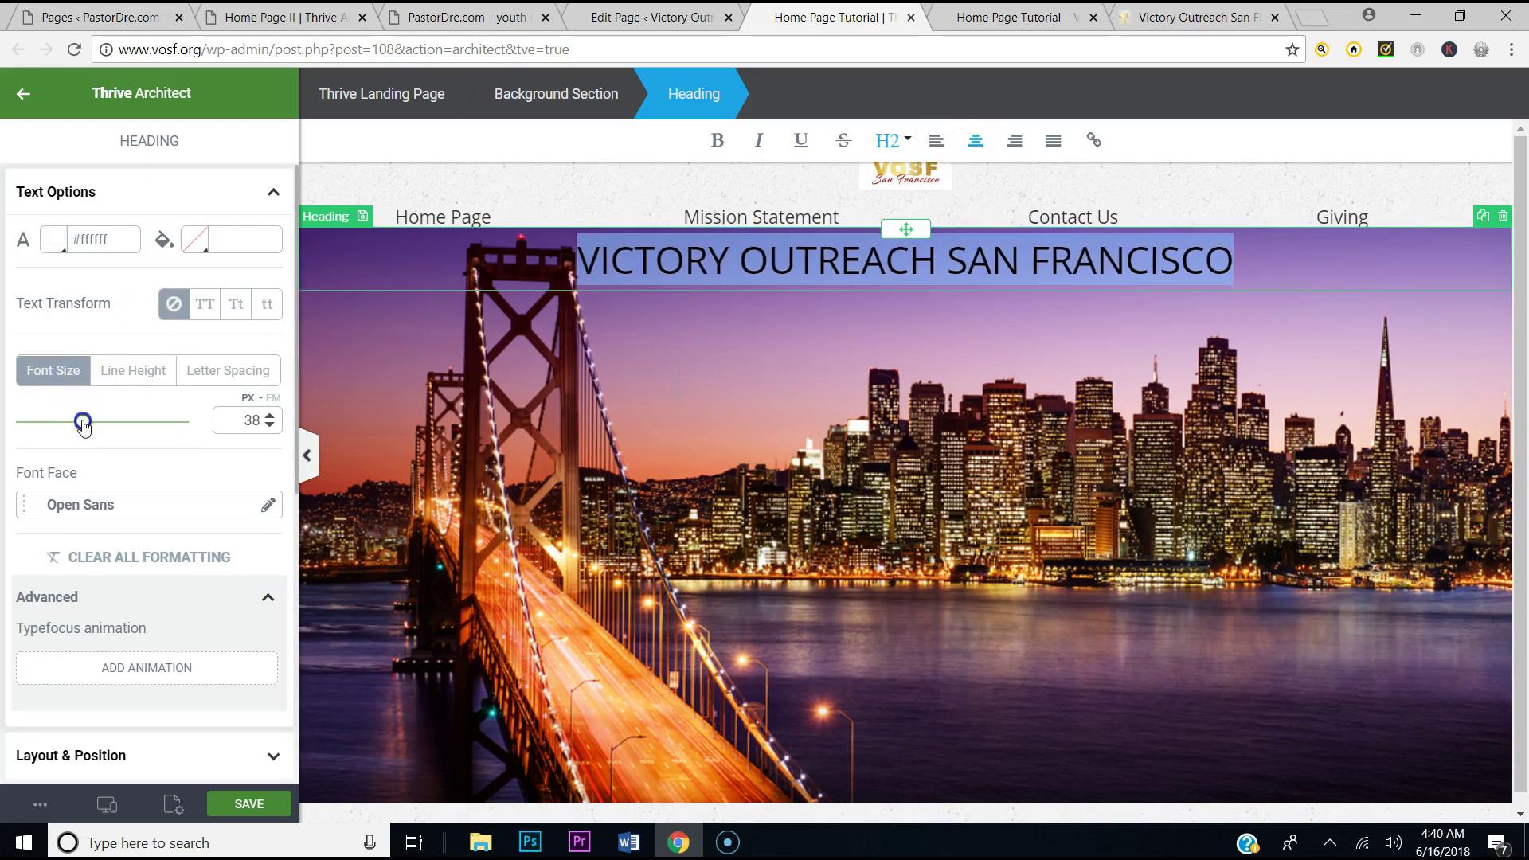
left_click(262, 821)
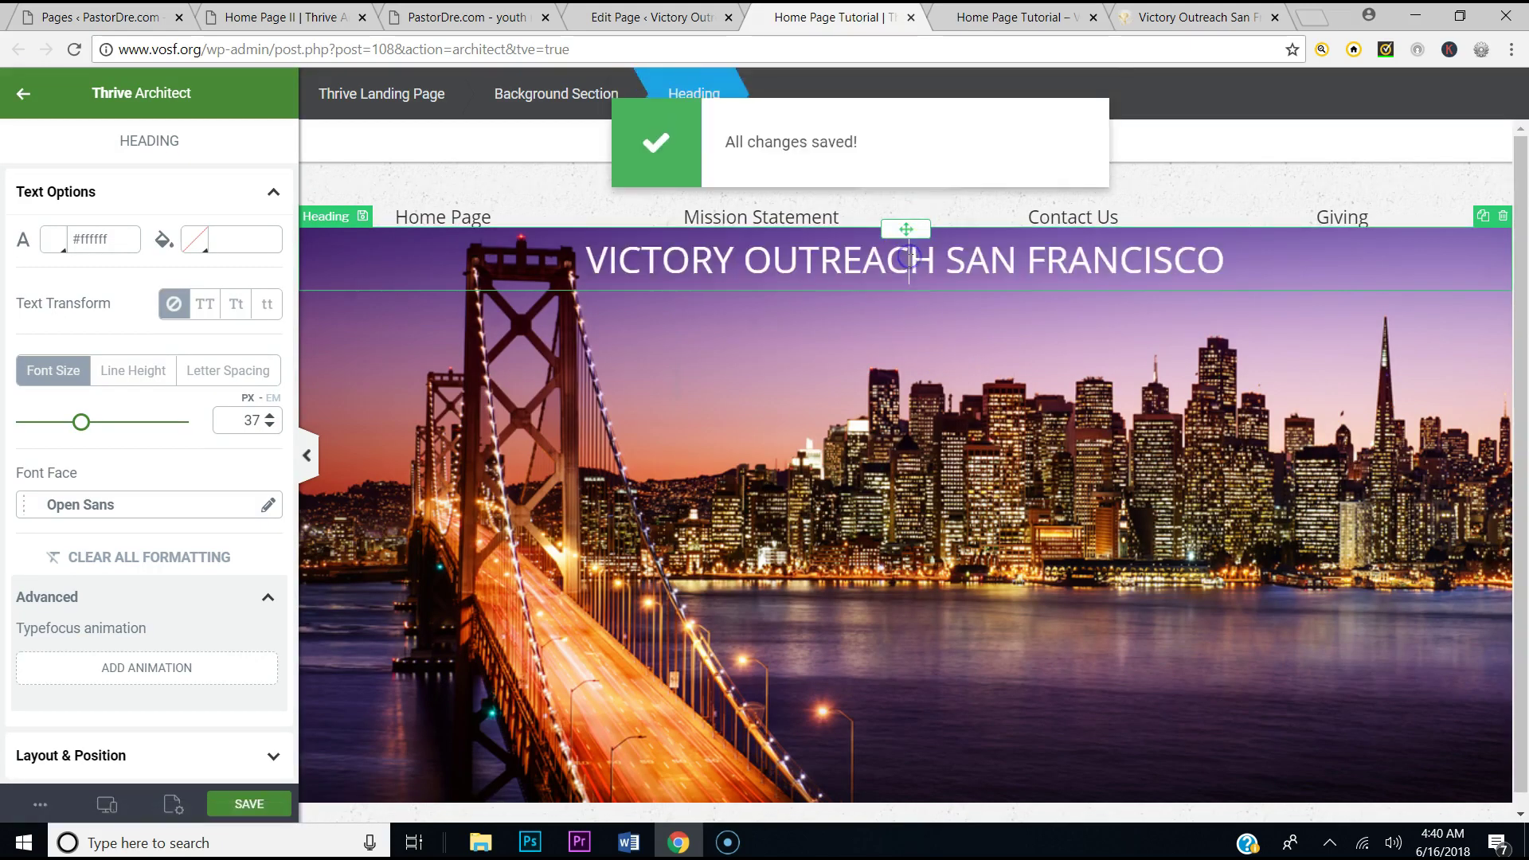
Check the live site's tagline and add a paragraph reading "A PEOPLE YOU CALL FAMILY AND A PLACE YOU CALL HOME" below the banner heading
left_click(1149, 19)
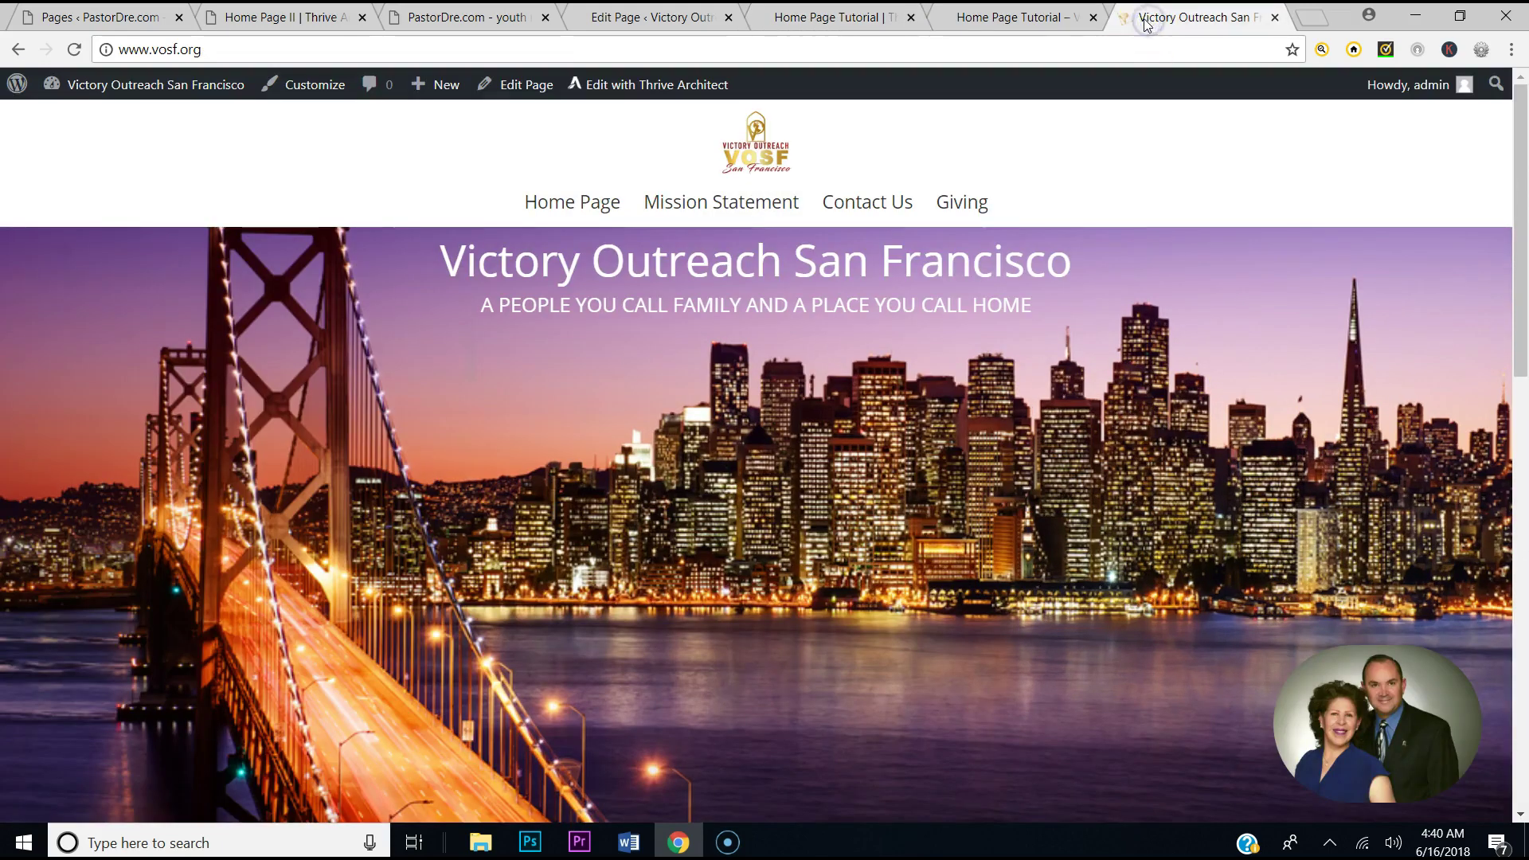
left_click(1019, 17)
left_click(1163, 17)
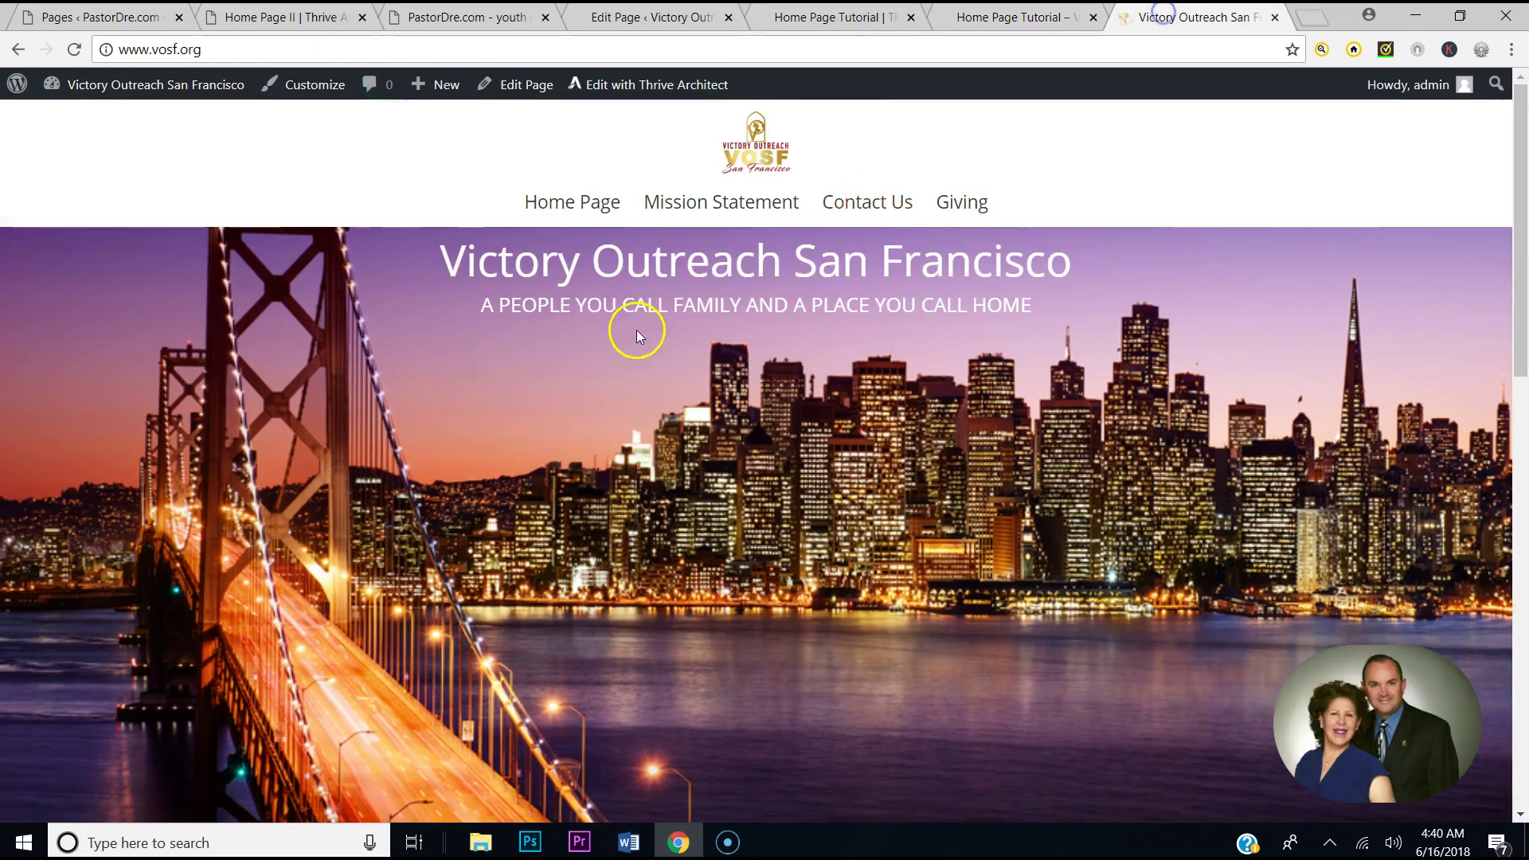
left_click(831, 12)
left_click(21, 93)
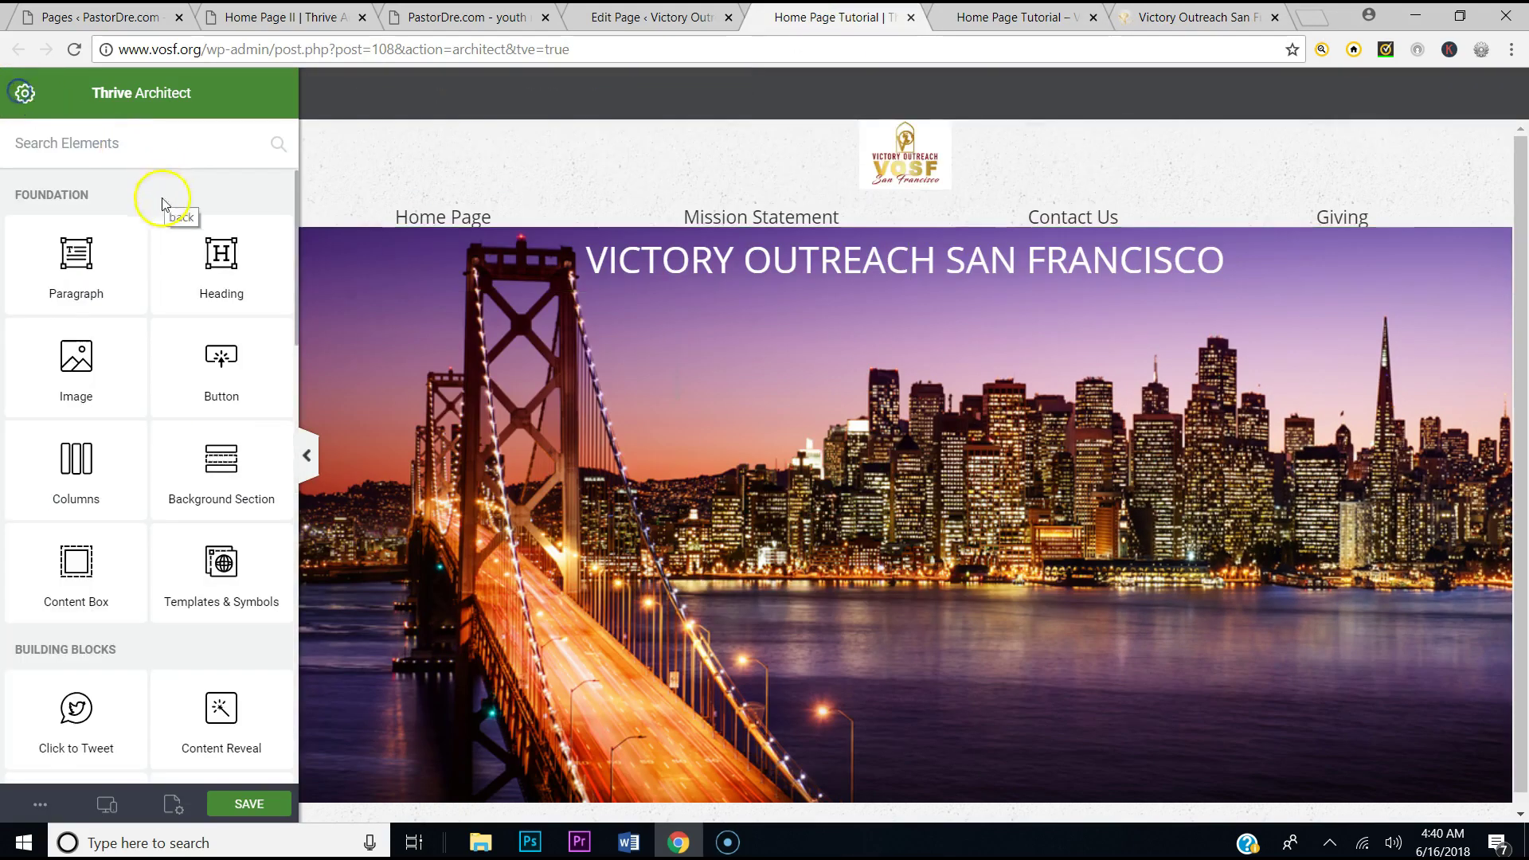
left_click_drag(72, 251, 829, 331)
left_click(819, 257)
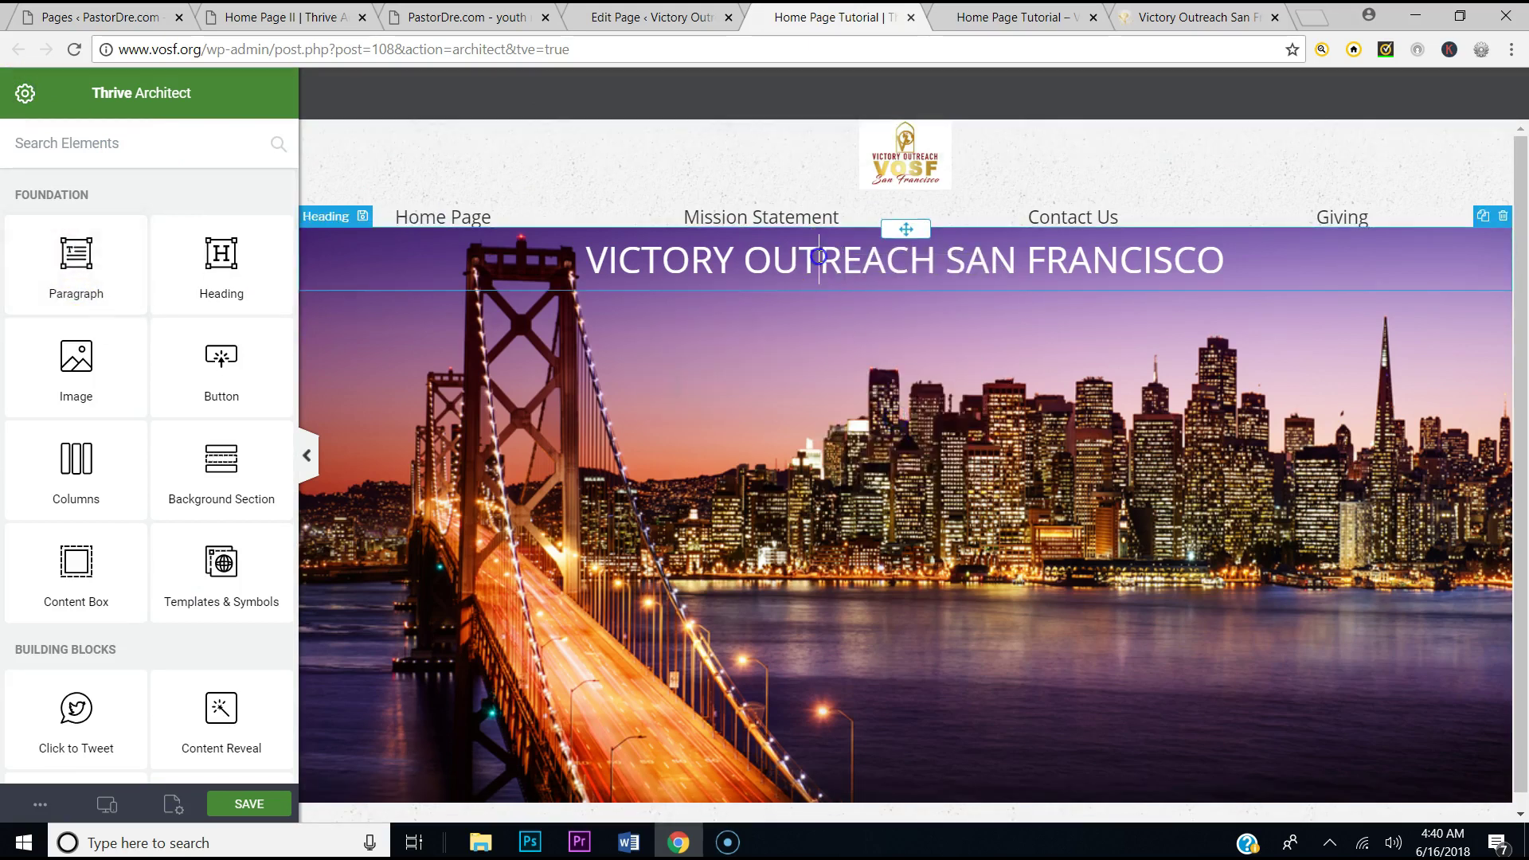
left_click(21, 92)
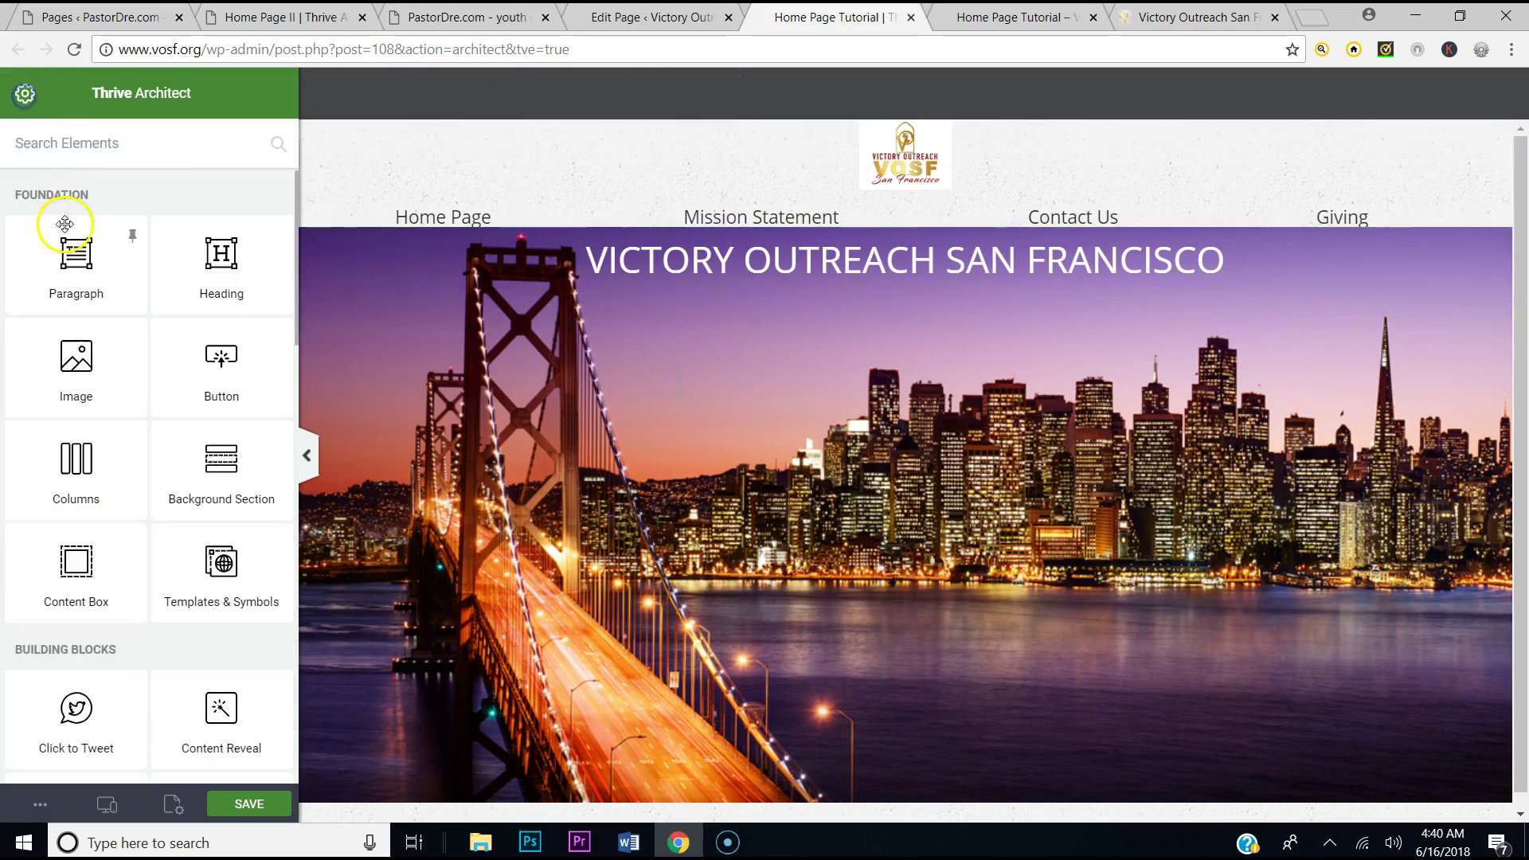
left_click_drag(67, 259, 931, 283)
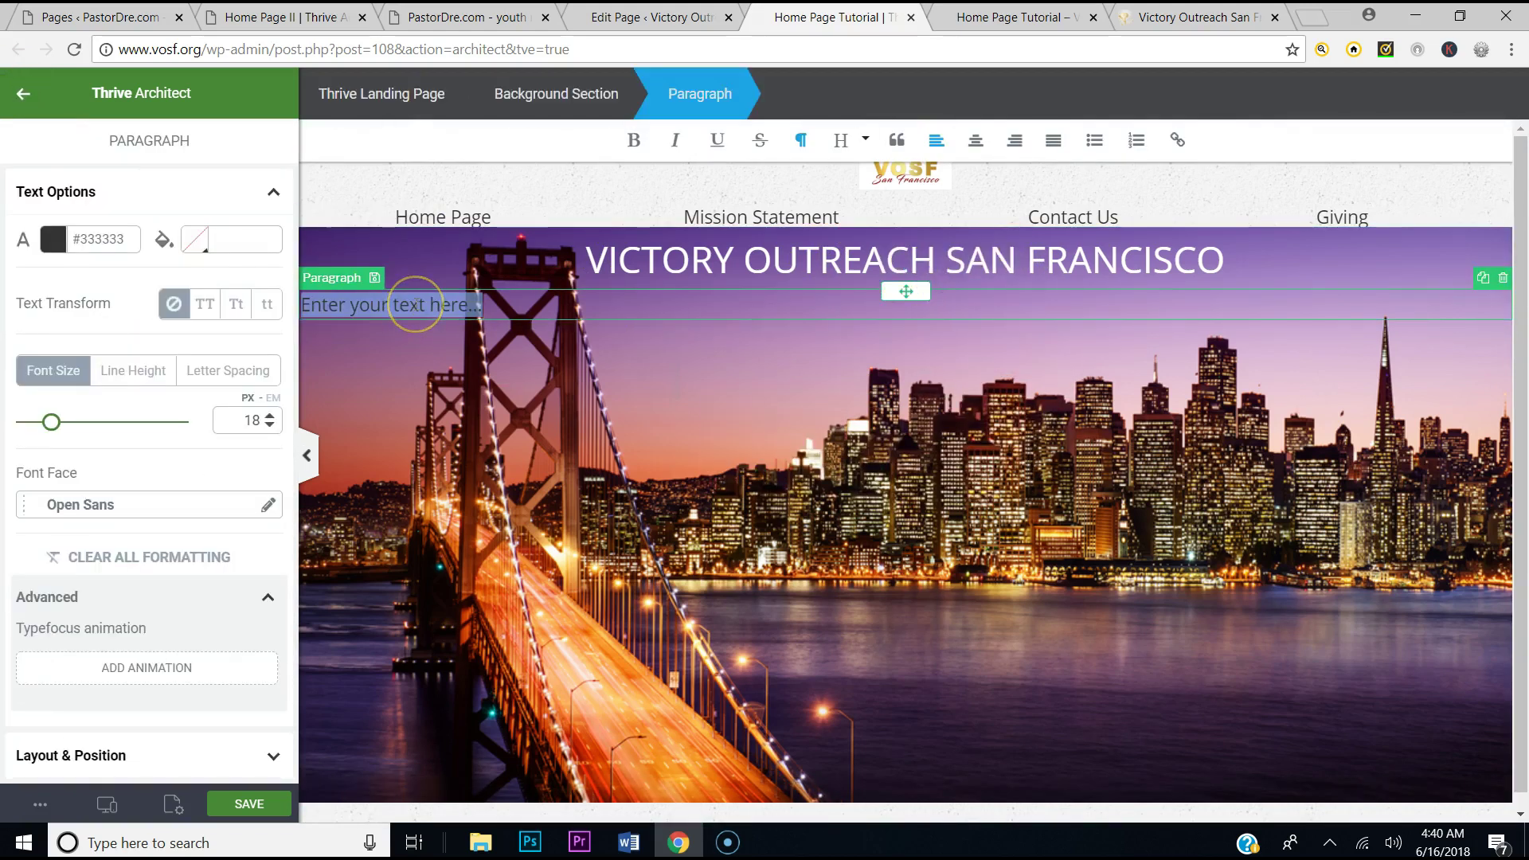
type("A")
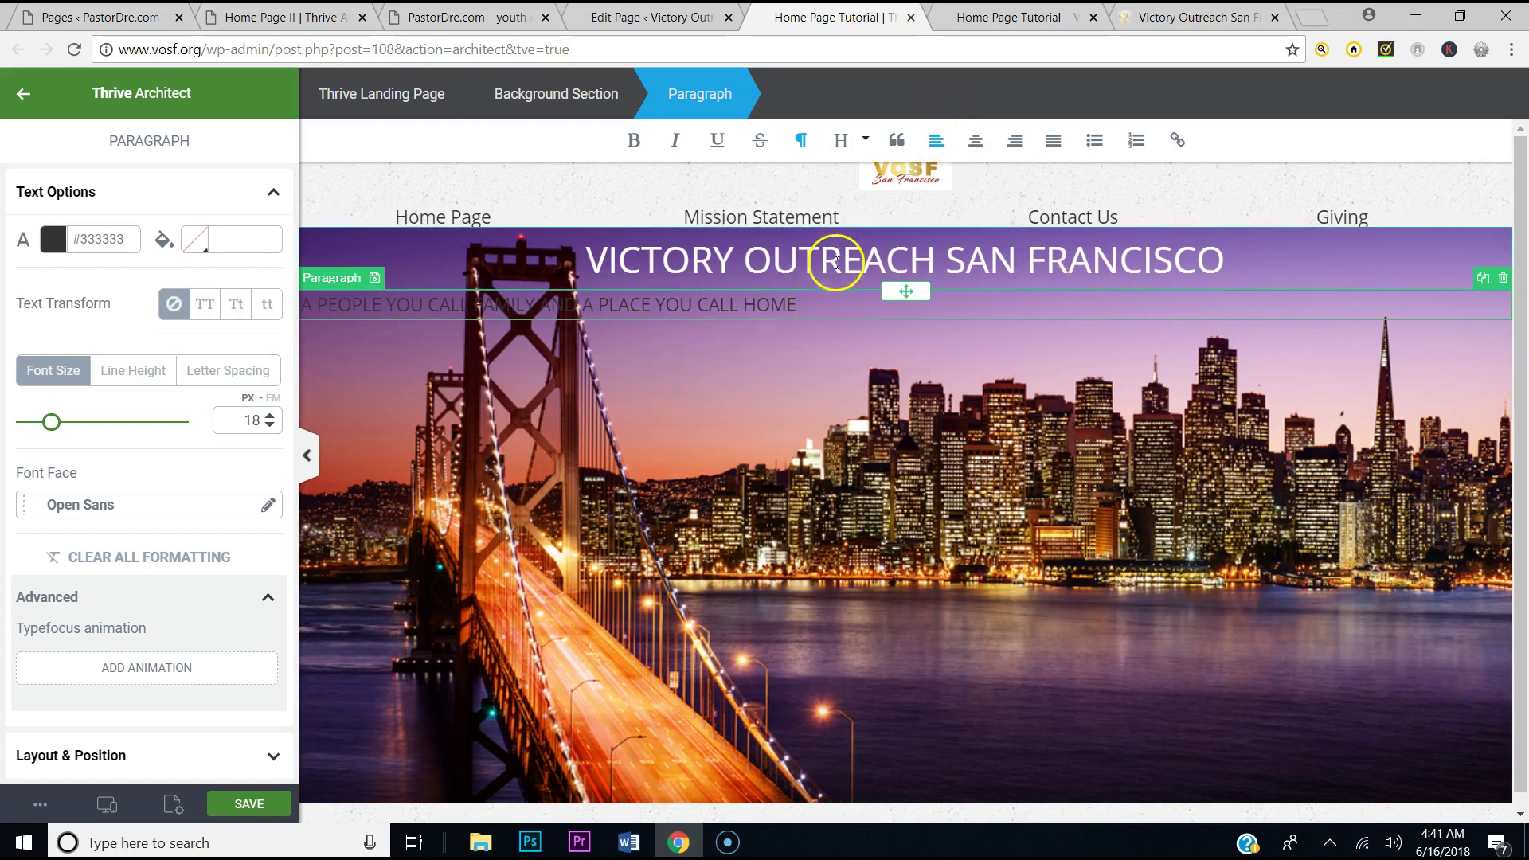
Make the tagline paragraph's text white (#ffffff) and center it
left_click(812, 285)
mouse_move(796, 307)
left_mouse_down()
mouse_move(110, 298)
mouse_move(45, 273)
left_mouse_up()
left_click(53, 239)
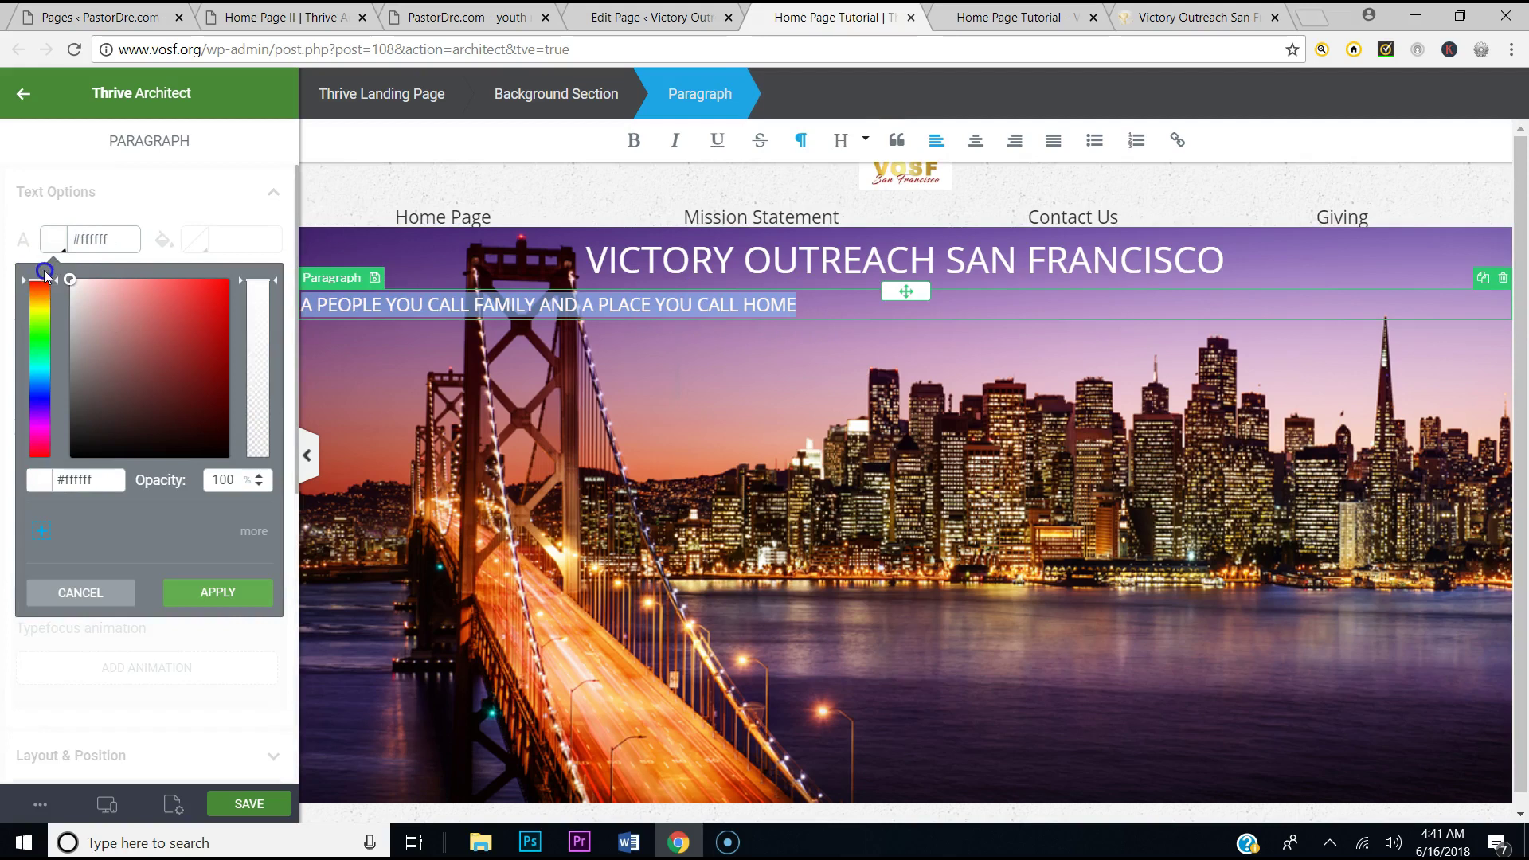
left_click(217, 591)
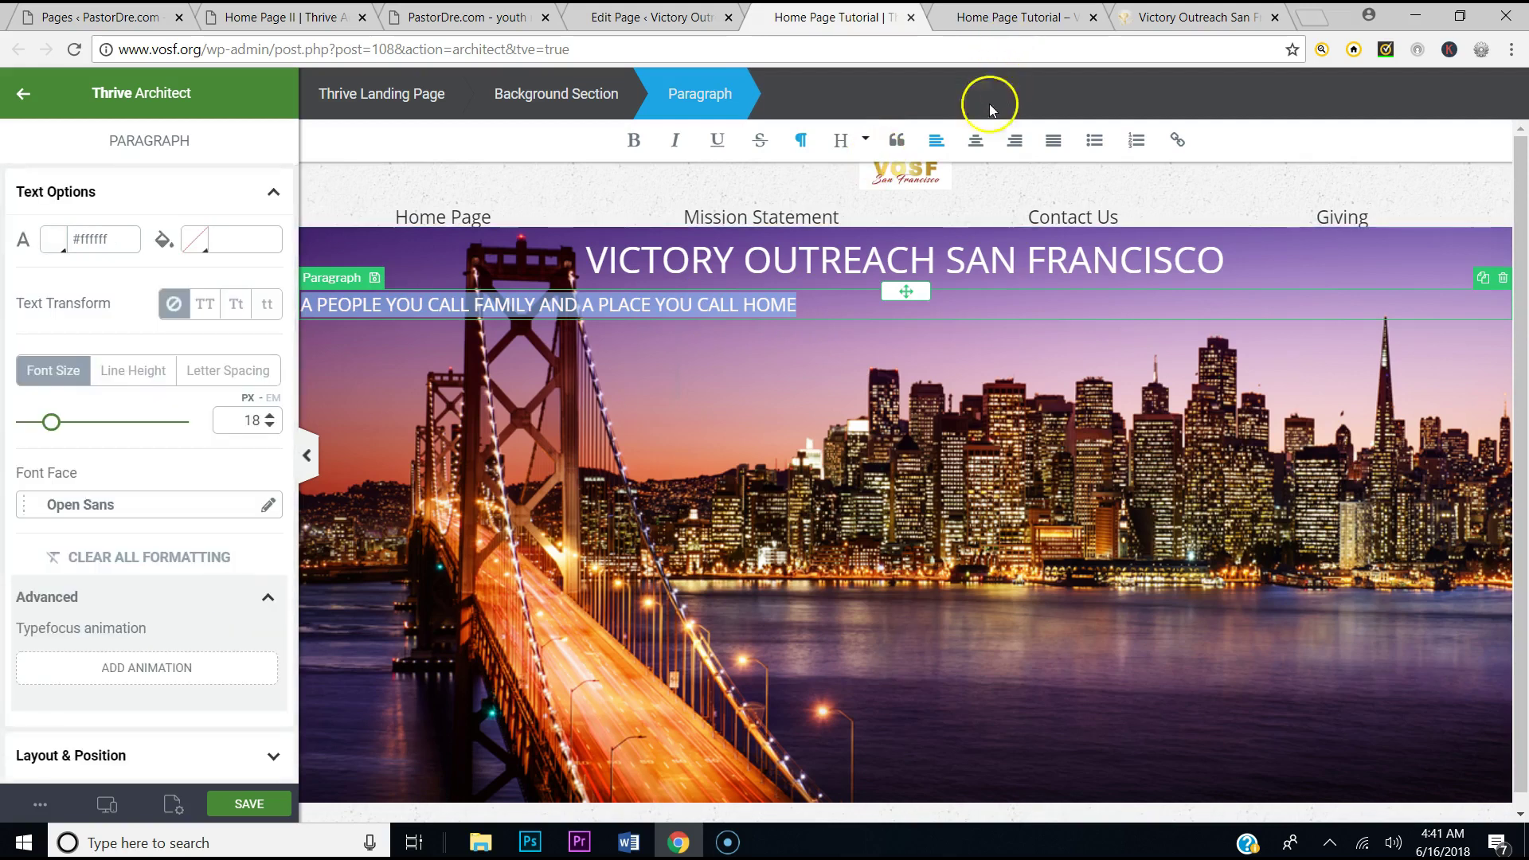
left_click(975, 141)
left_click(1079, 360)
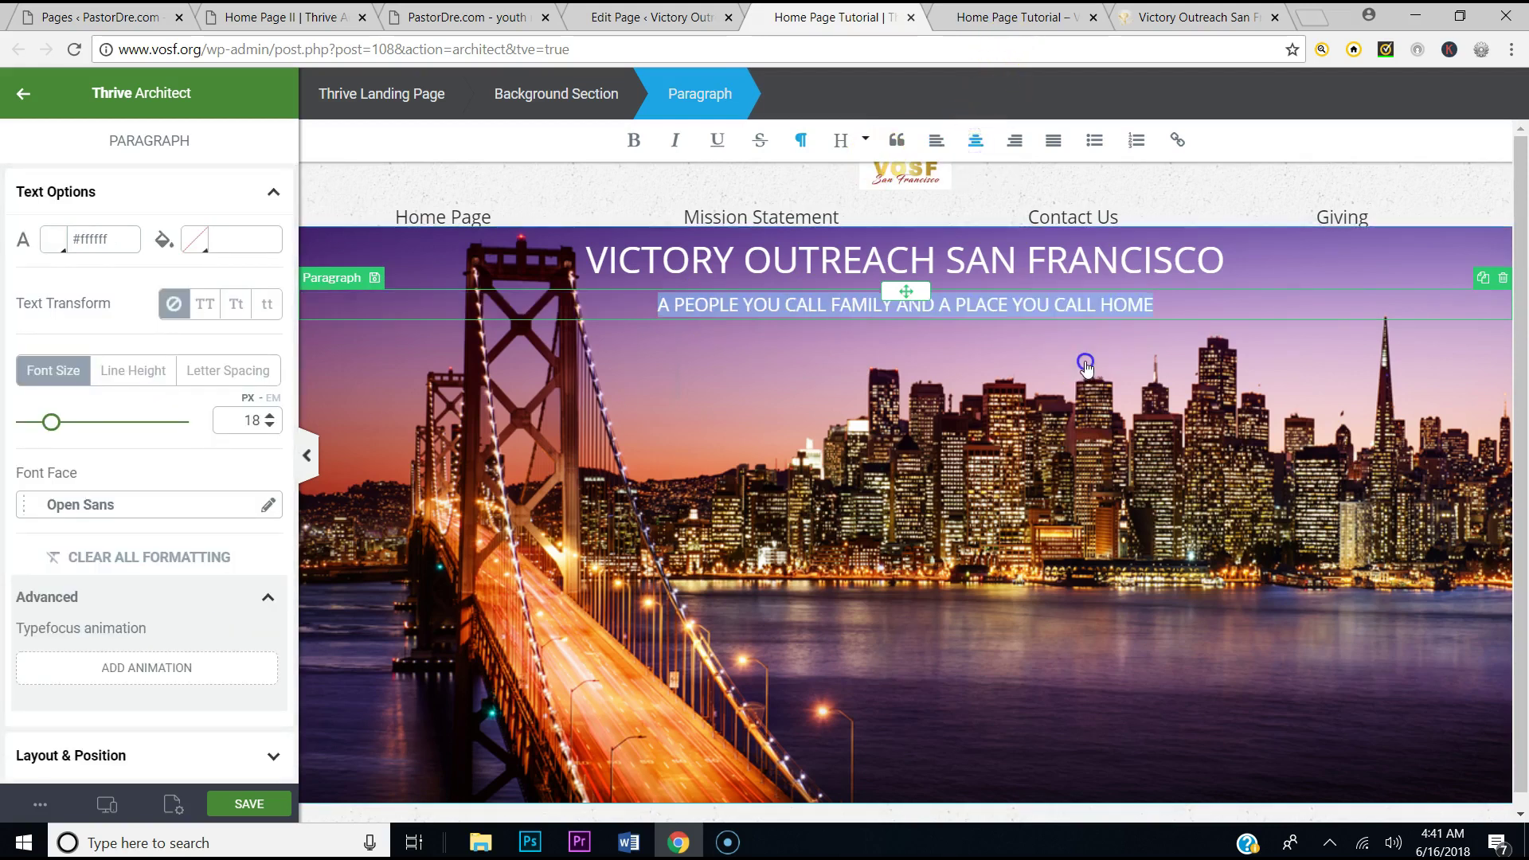
left_click(1035, 305)
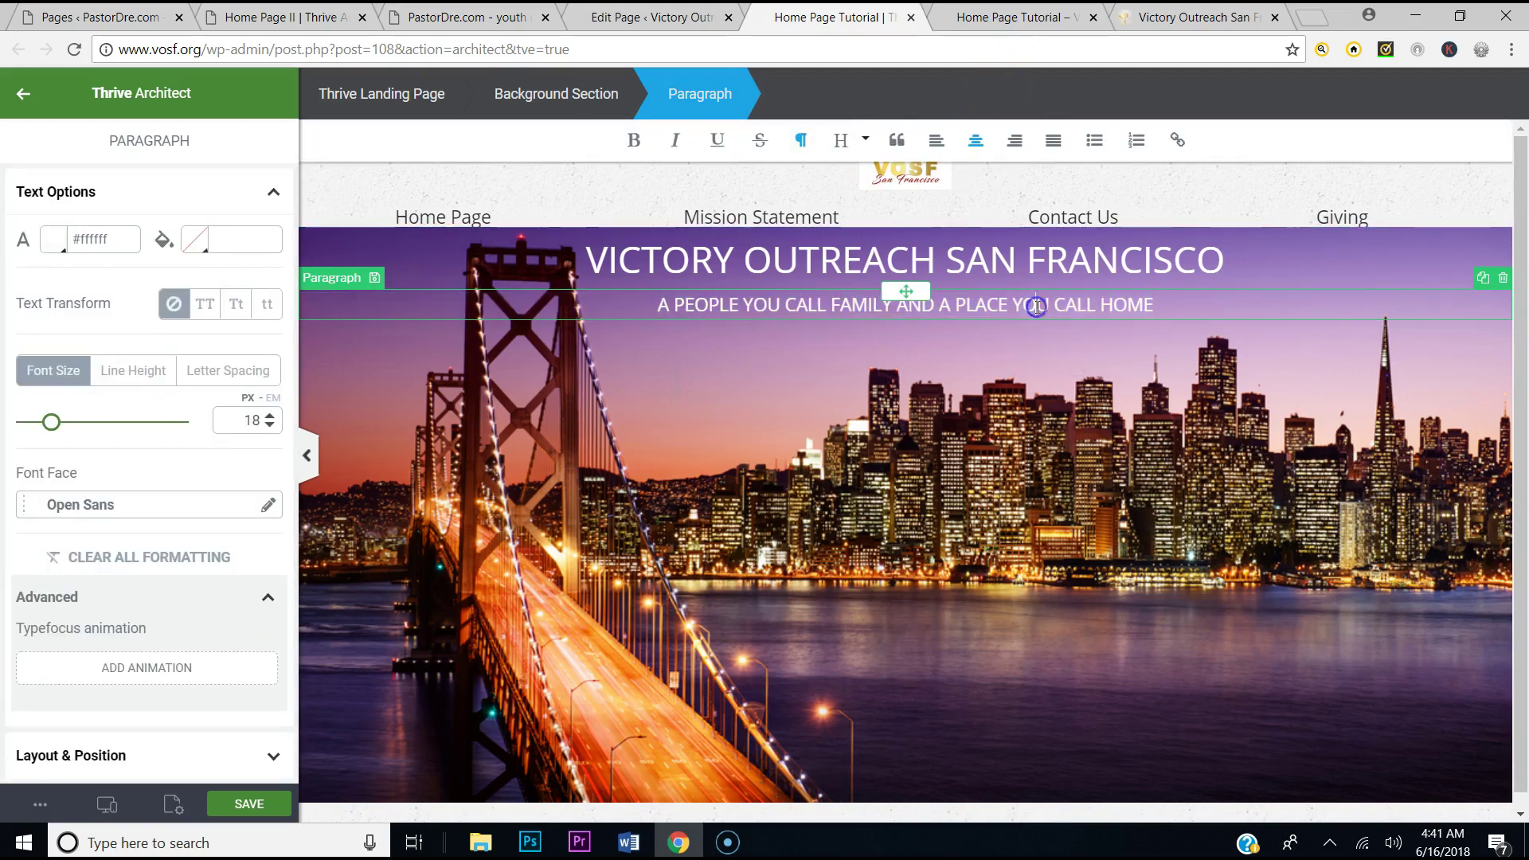
Save the page and compare a fresh preview with the live home page, closing the outdated preview tab
left_click(288, 799)
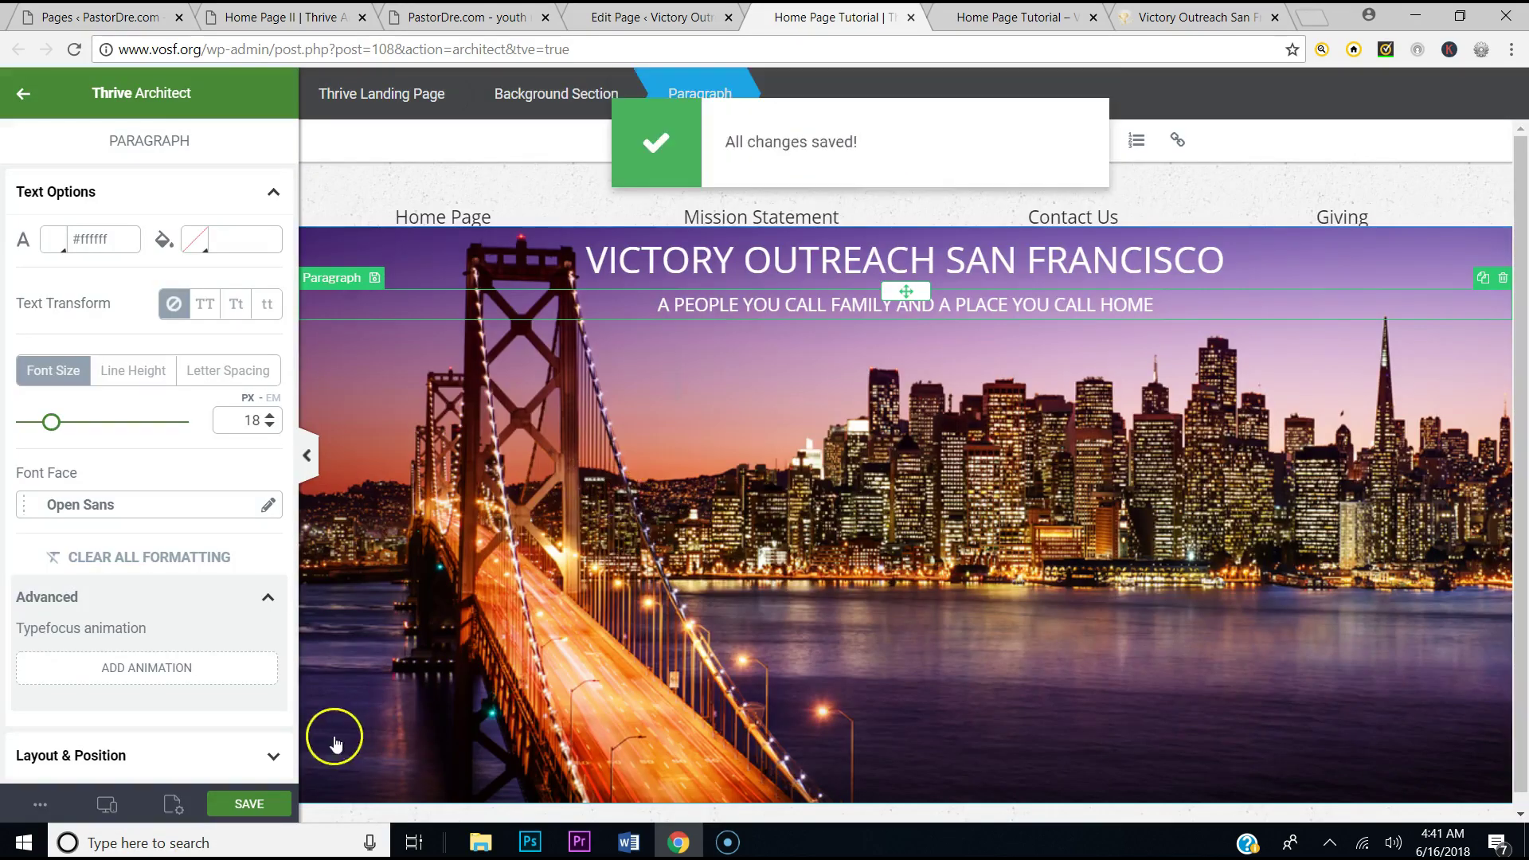
left_click(40, 804)
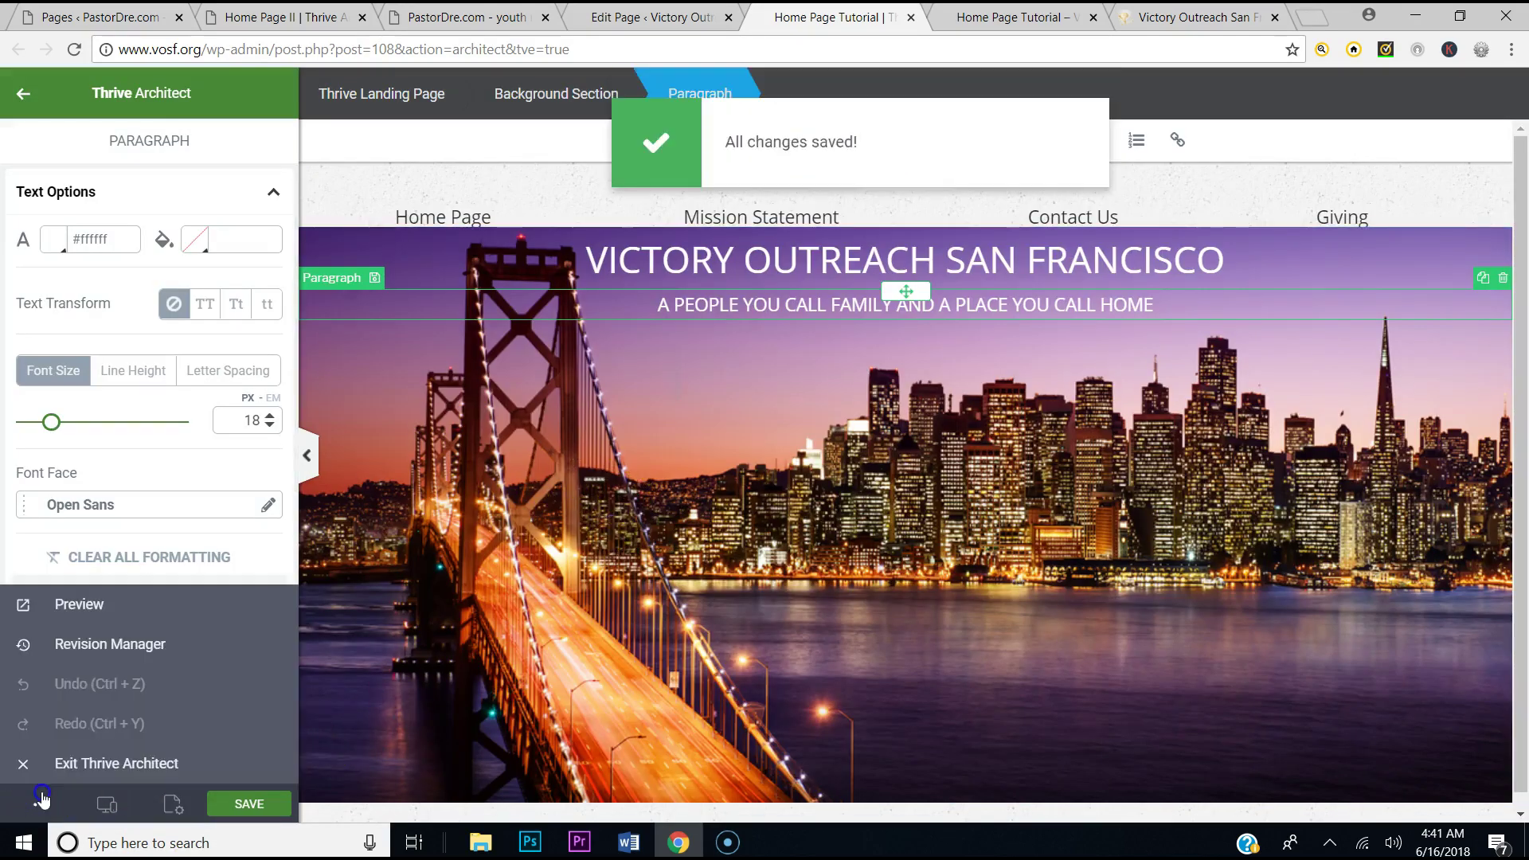
left_click(87, 615)
left_click(1032, 13)
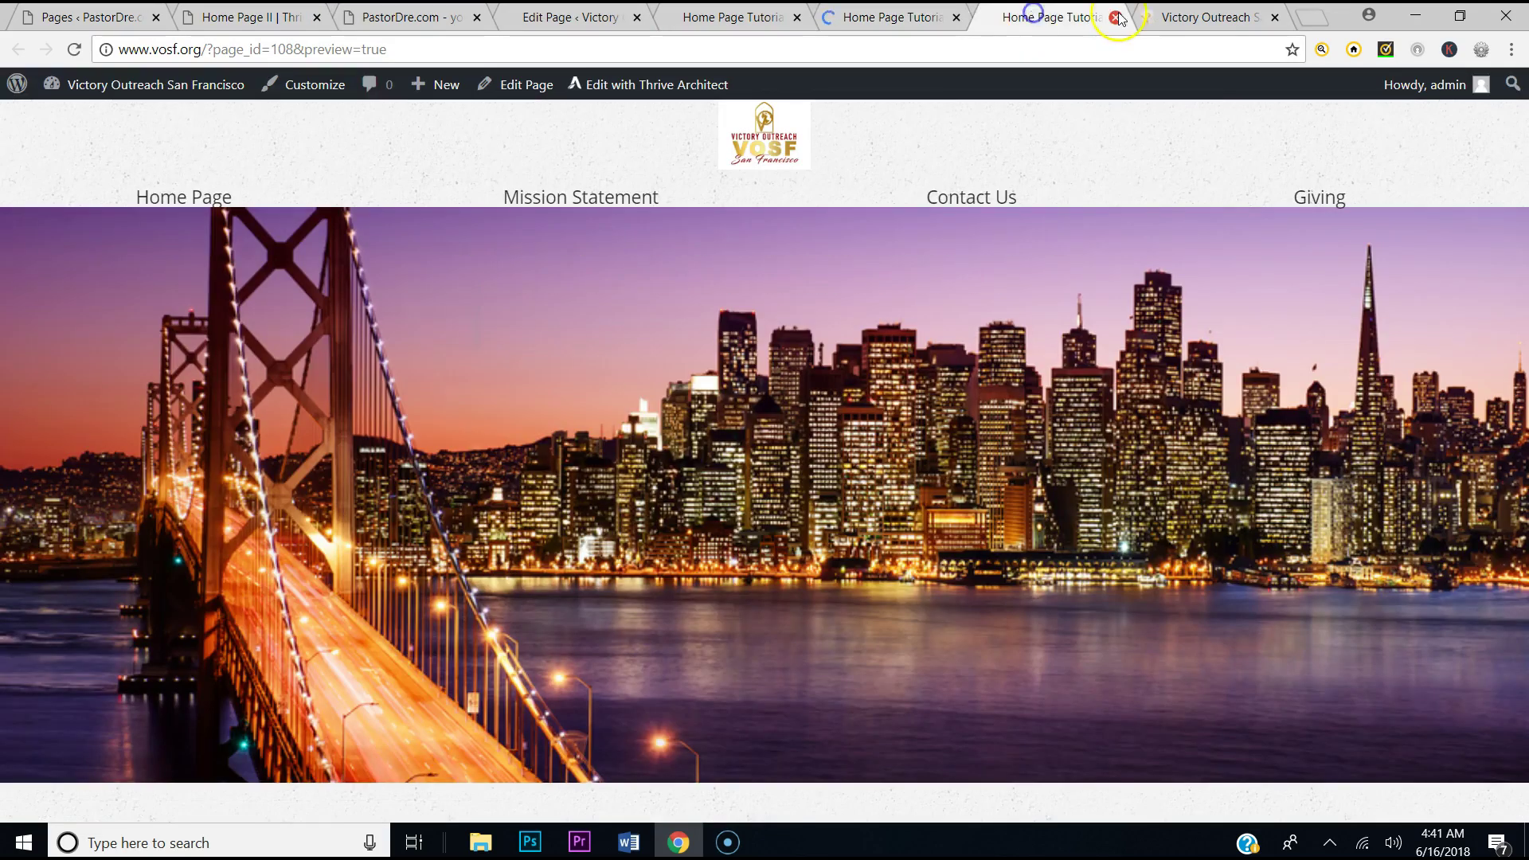
left_click(1115, 17)
left_click(884, 17)
left_click(957, 18)
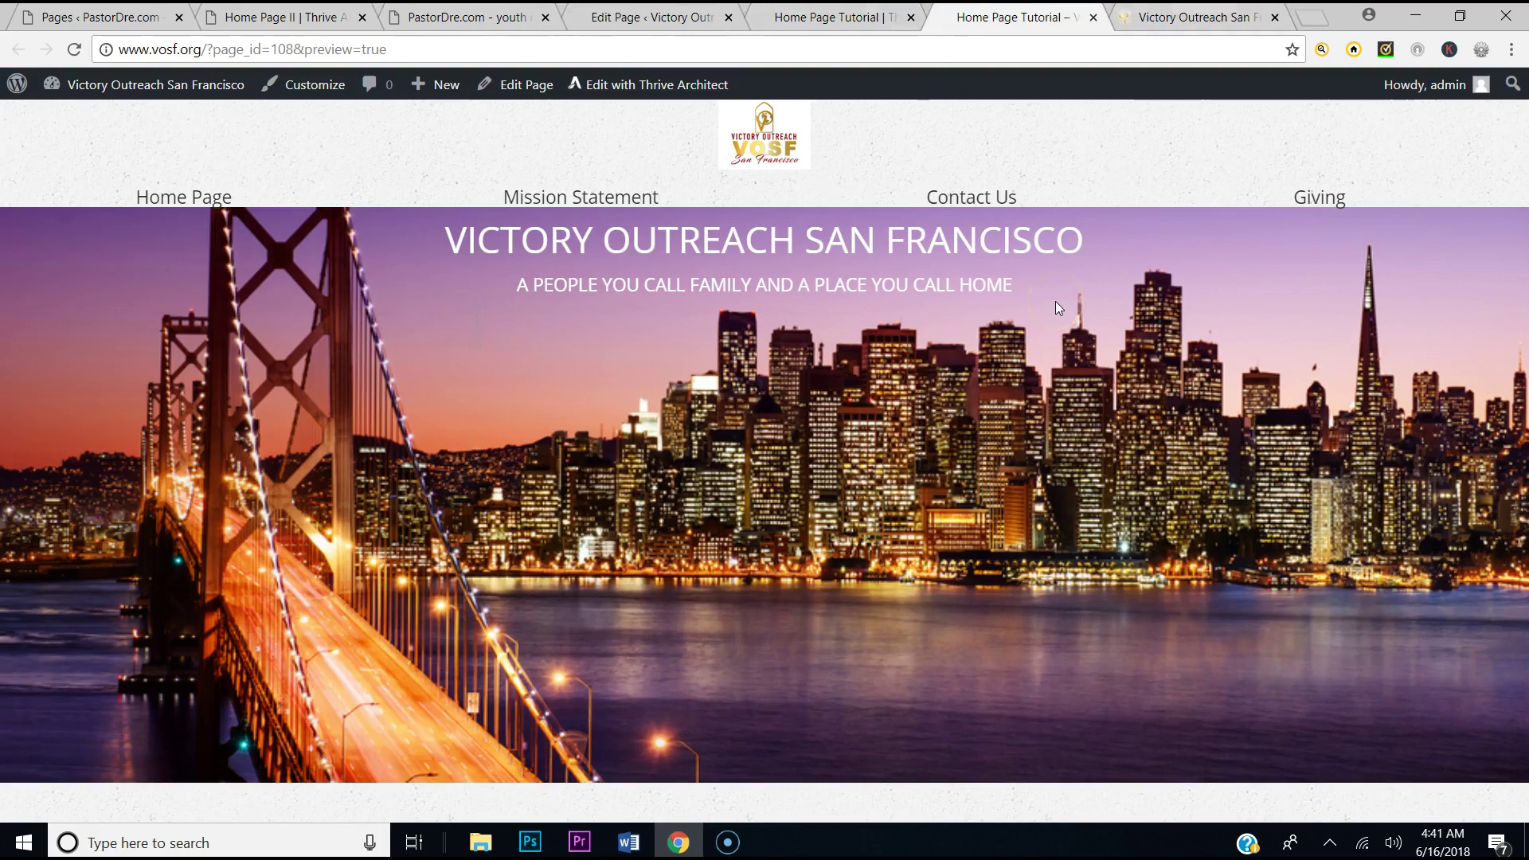
left_click(1204, 22)
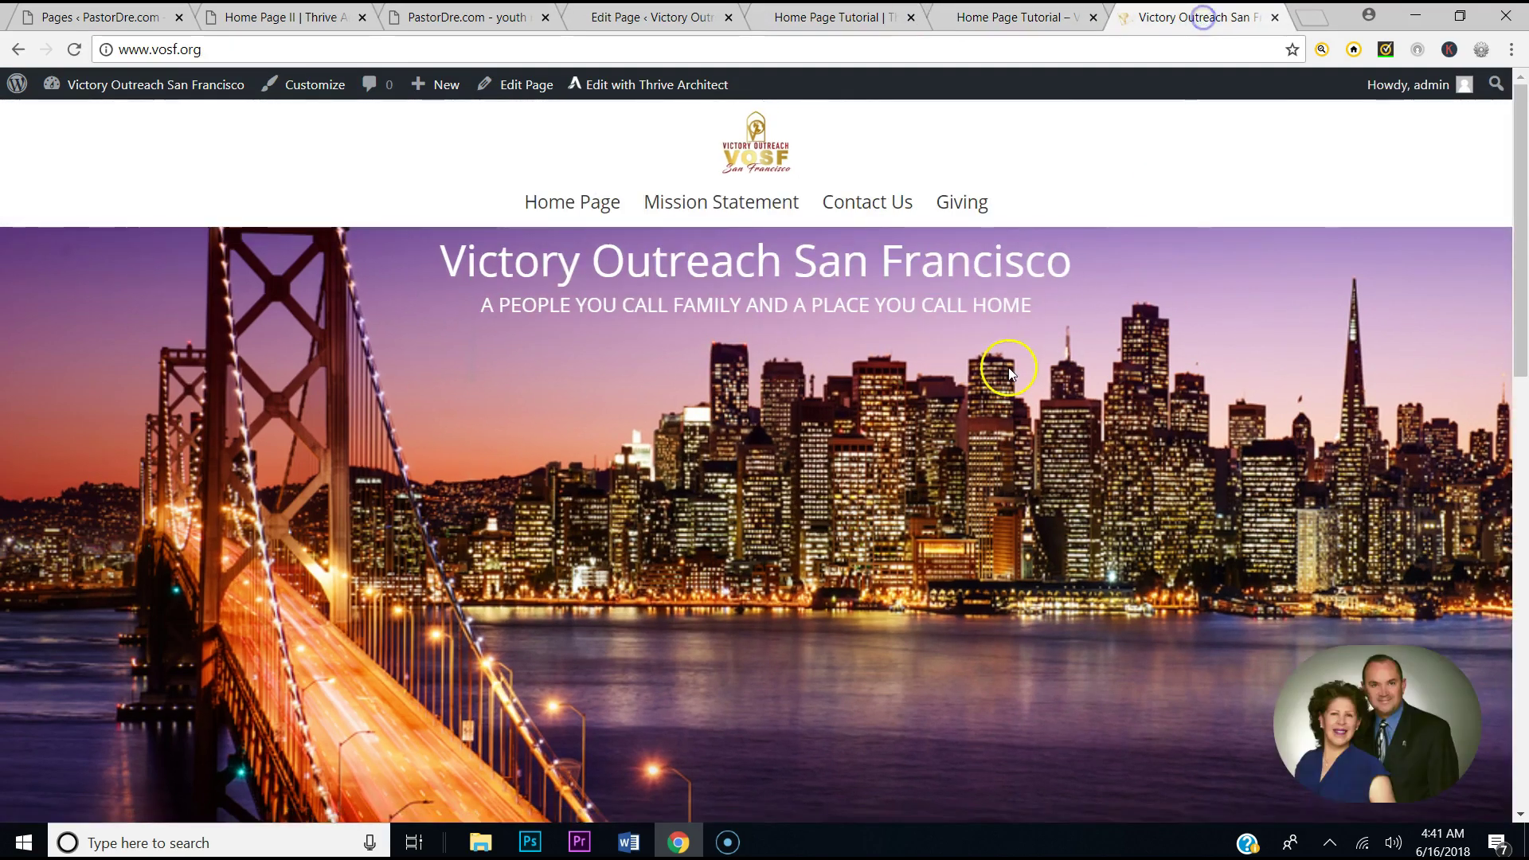
scroll(983, 395, "down", 8)
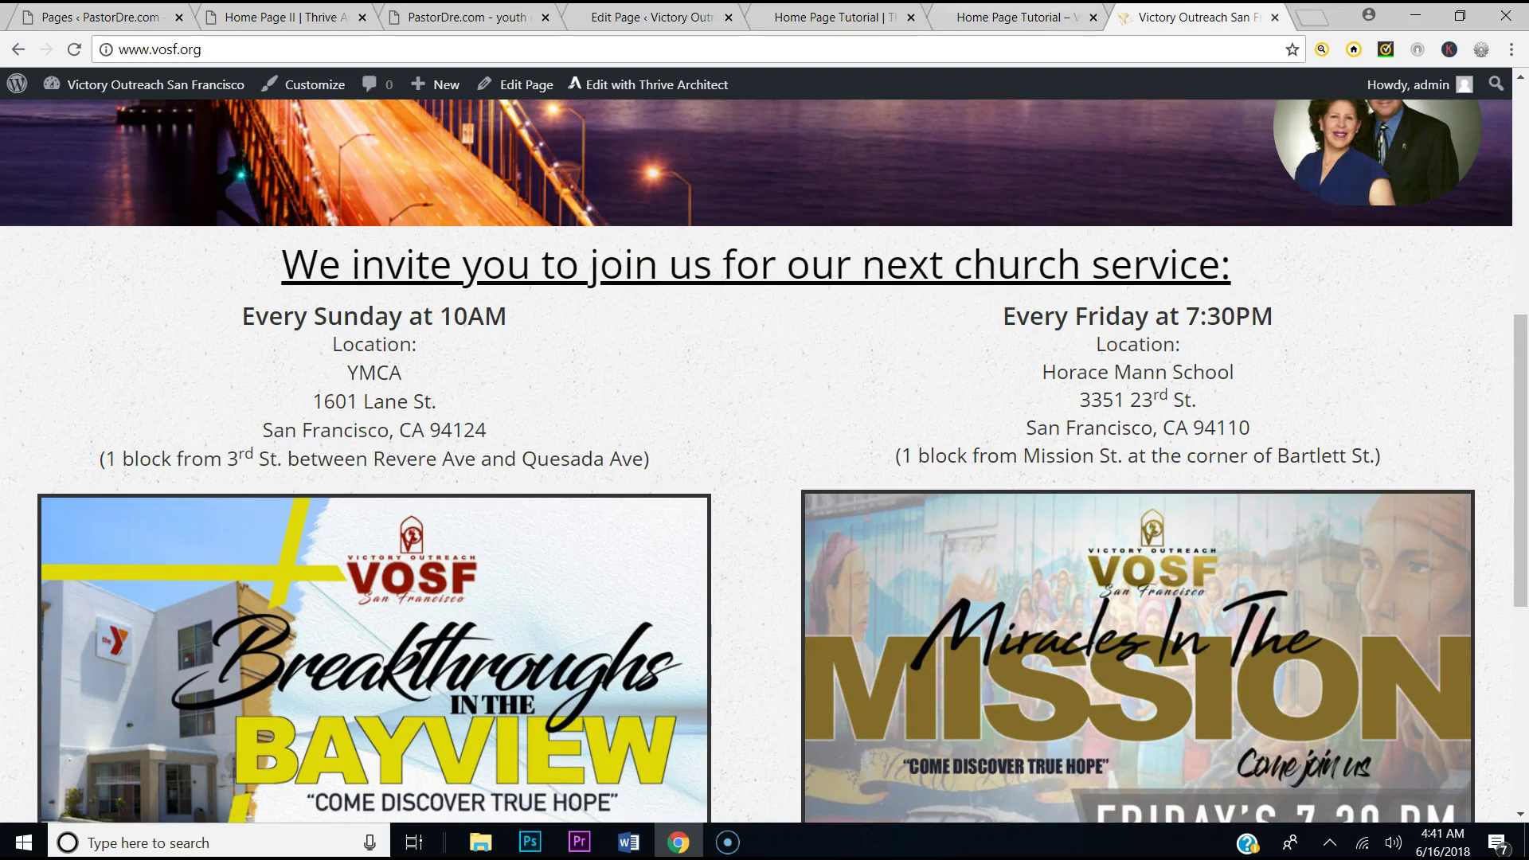
Insert the couple's portrait photo from the media library into the banner section below the tagline
left_click(856, 15)
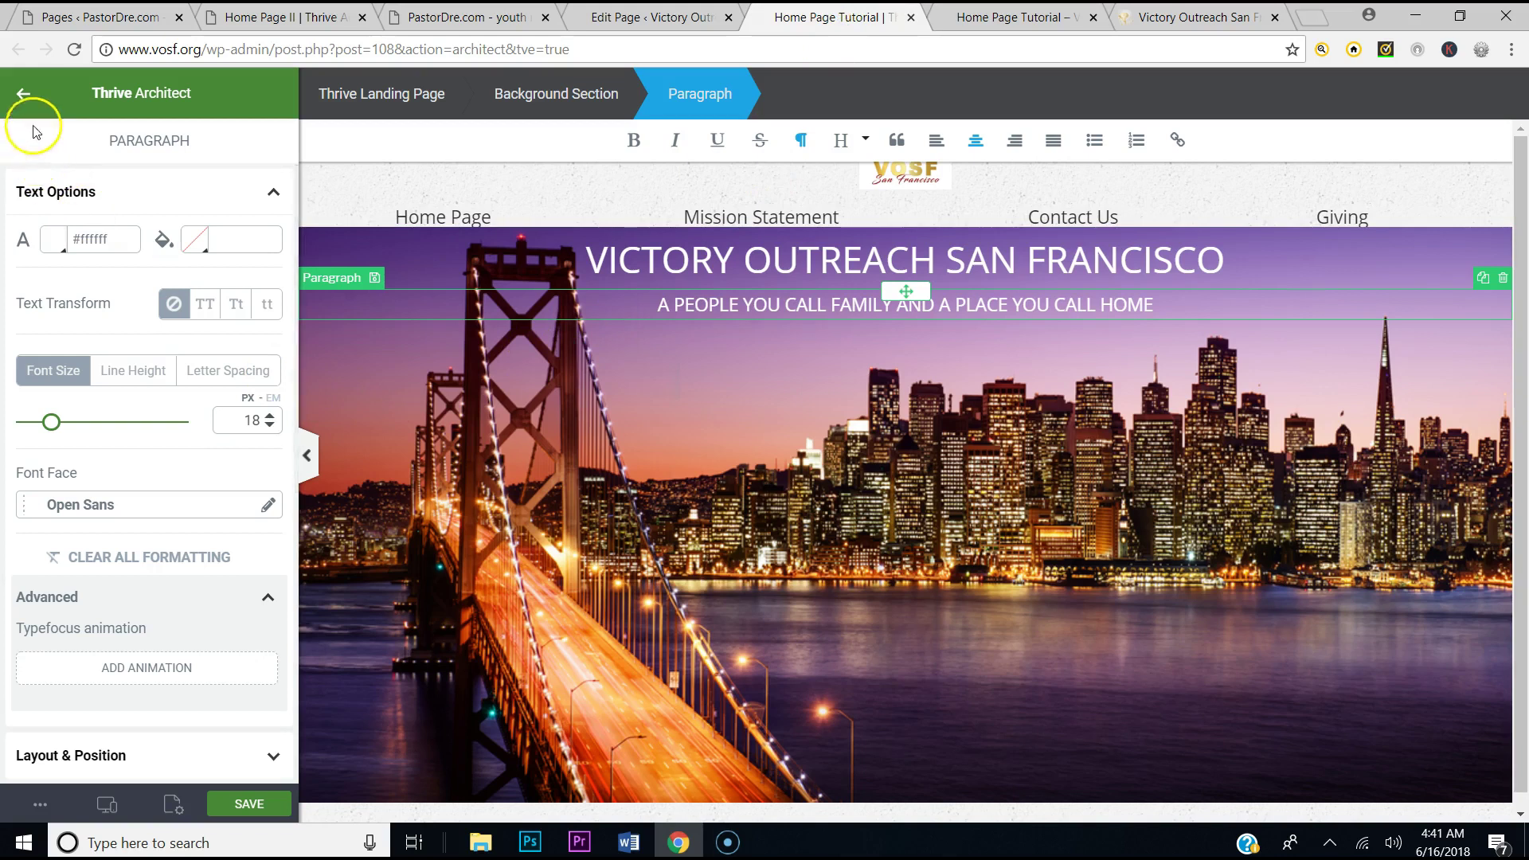
left_click(24, 97)
left_click_drag(90, 357, 958, 342)
left_click(973, 280)
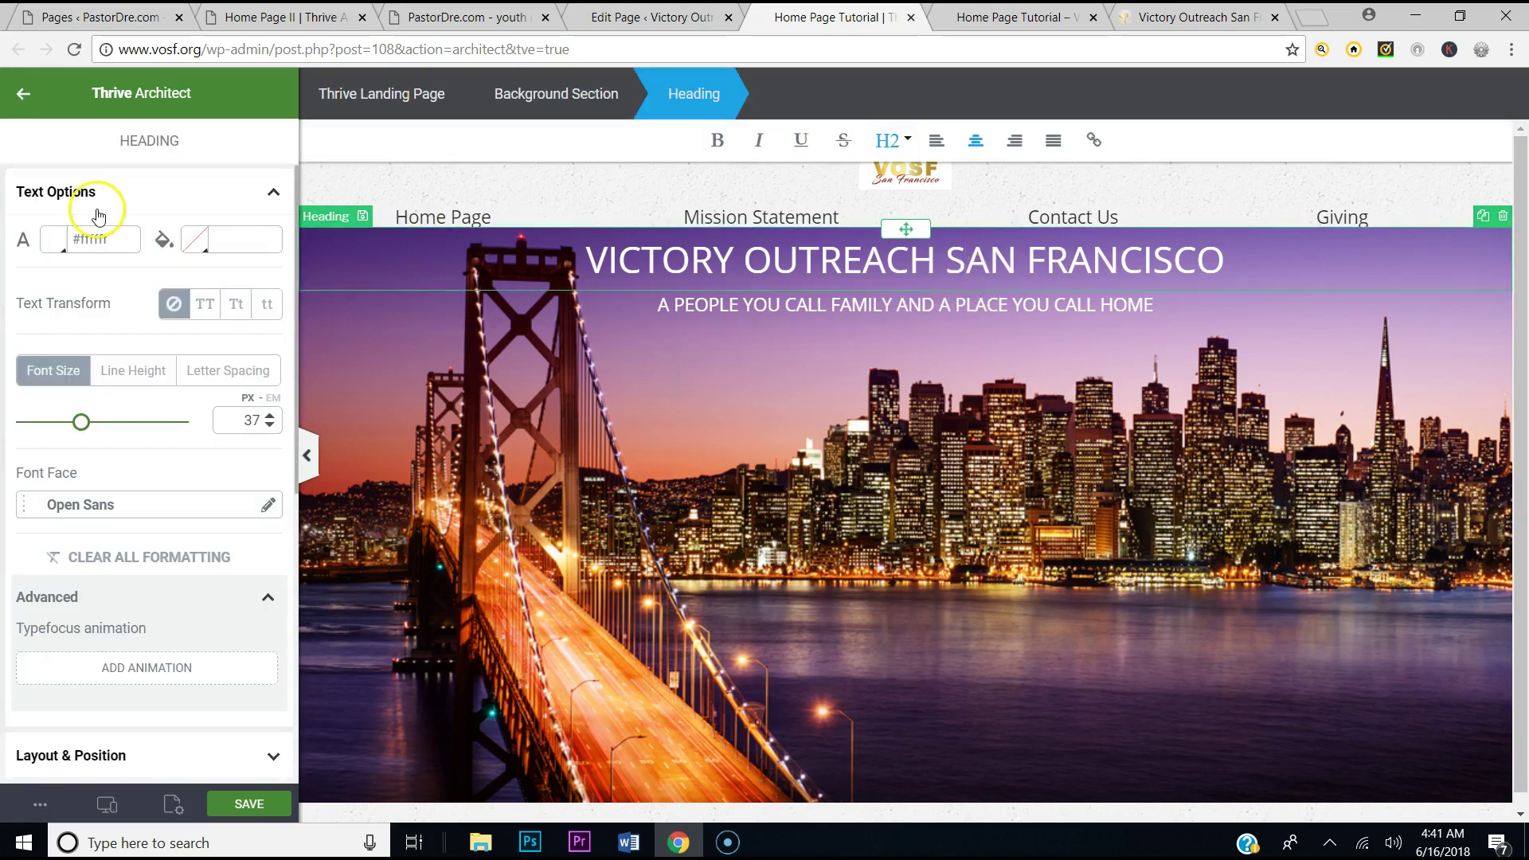
left_click(23, 93)
left_click_drag(76, 335, 951, 288)
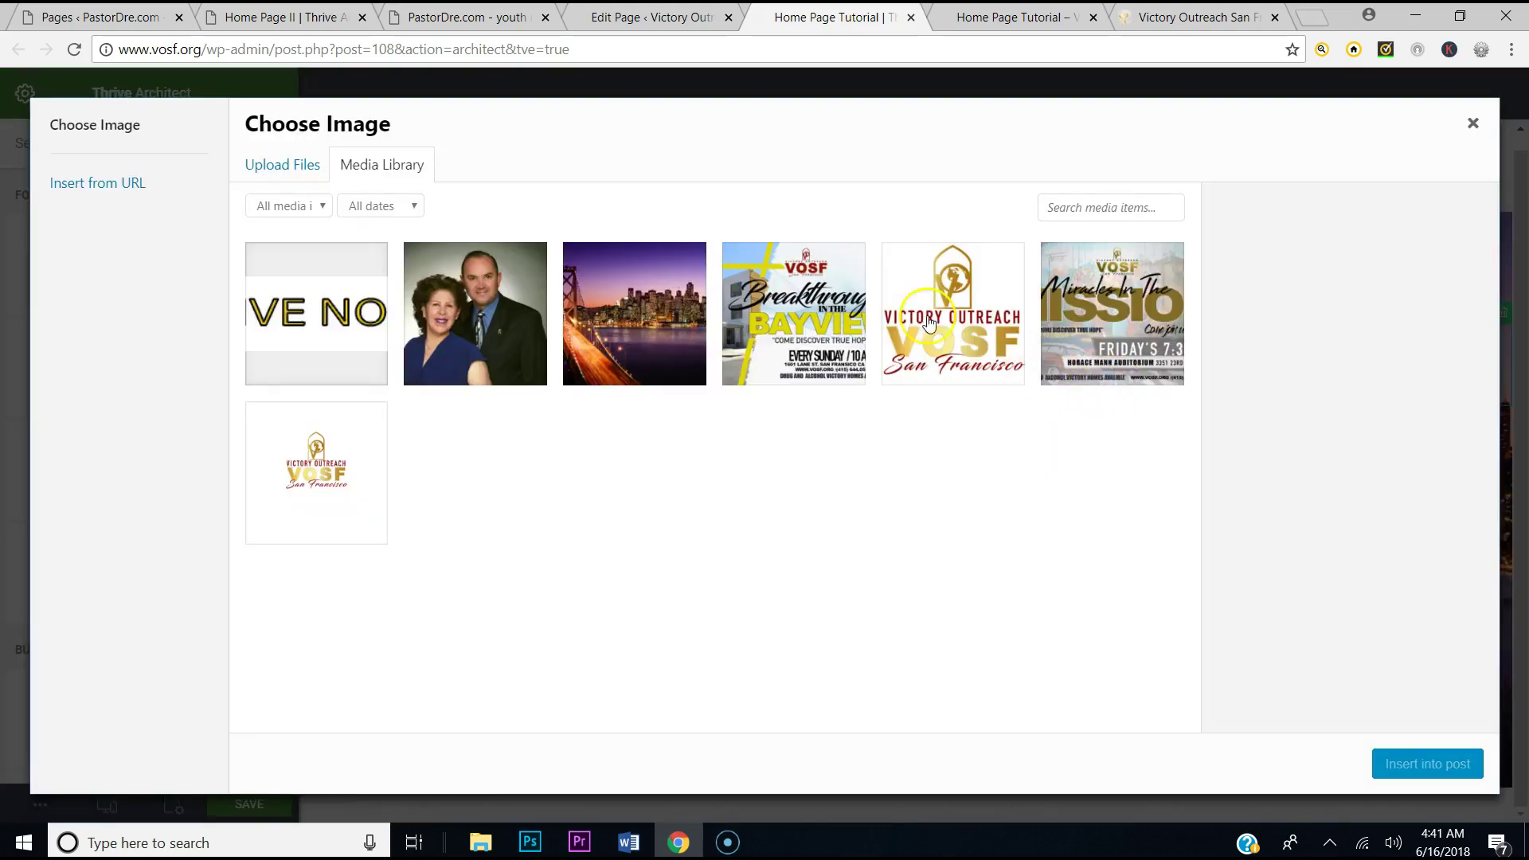
left_click(527, 303)
left_click(1437, 763)
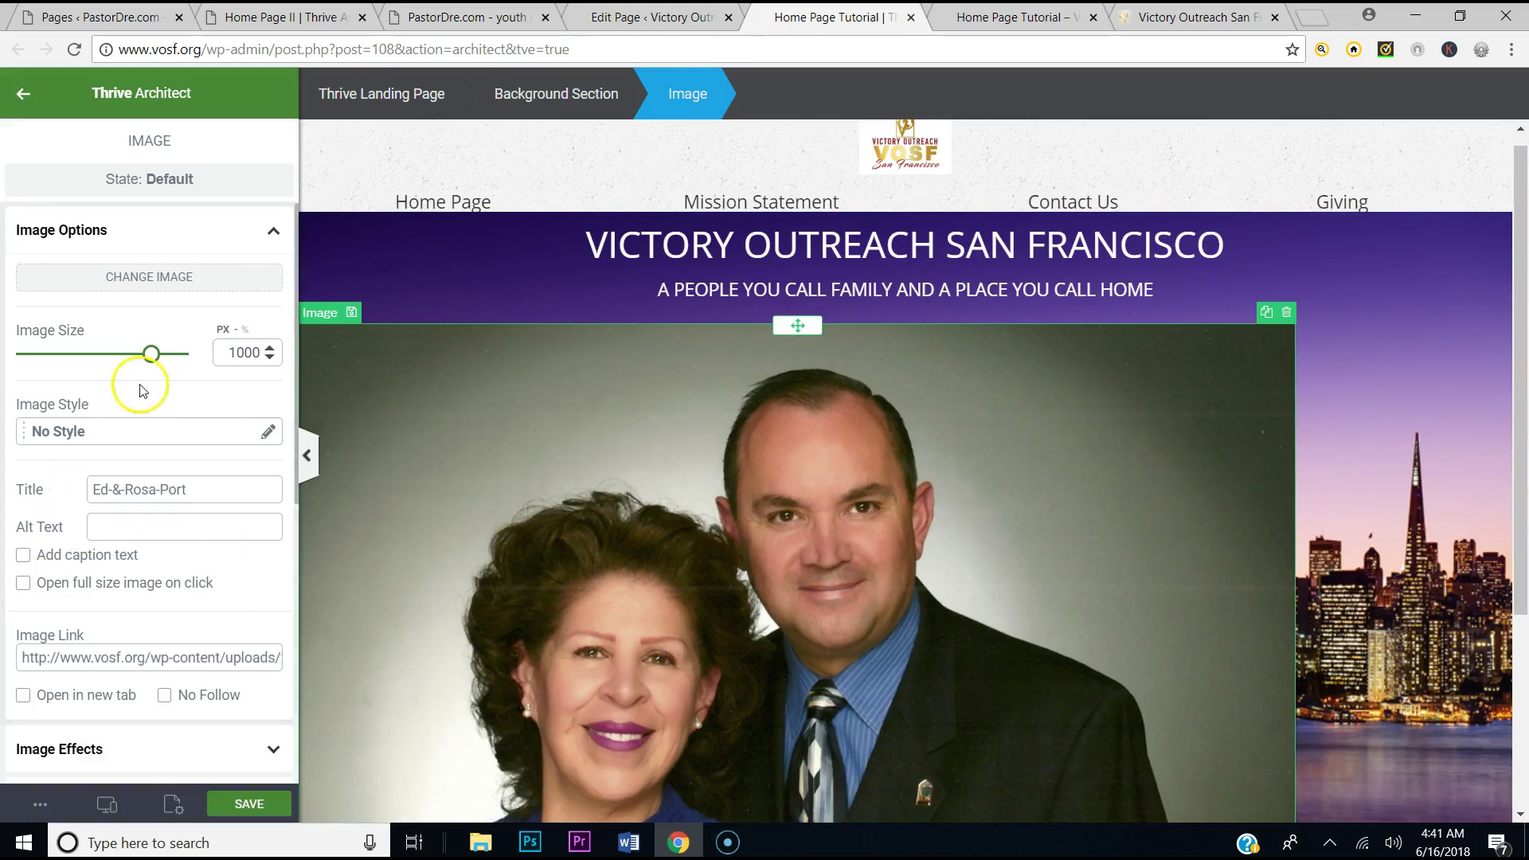
Resize the couple's portrait to 271 px, give it the Circle image style, and save the page
left_click_drag(152, 353, 47, 355)
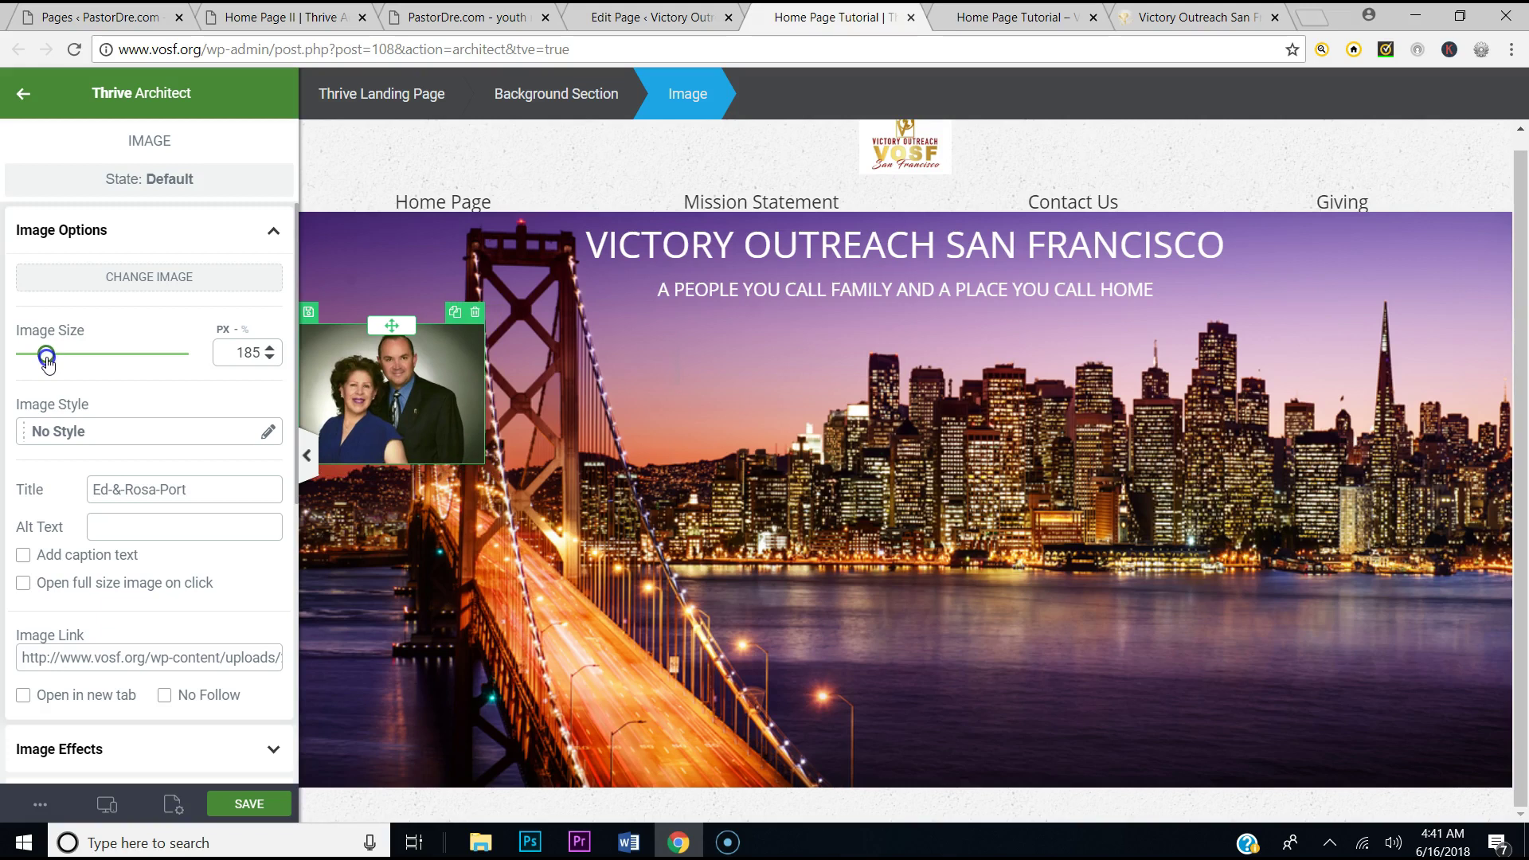
left_click(109, 431)
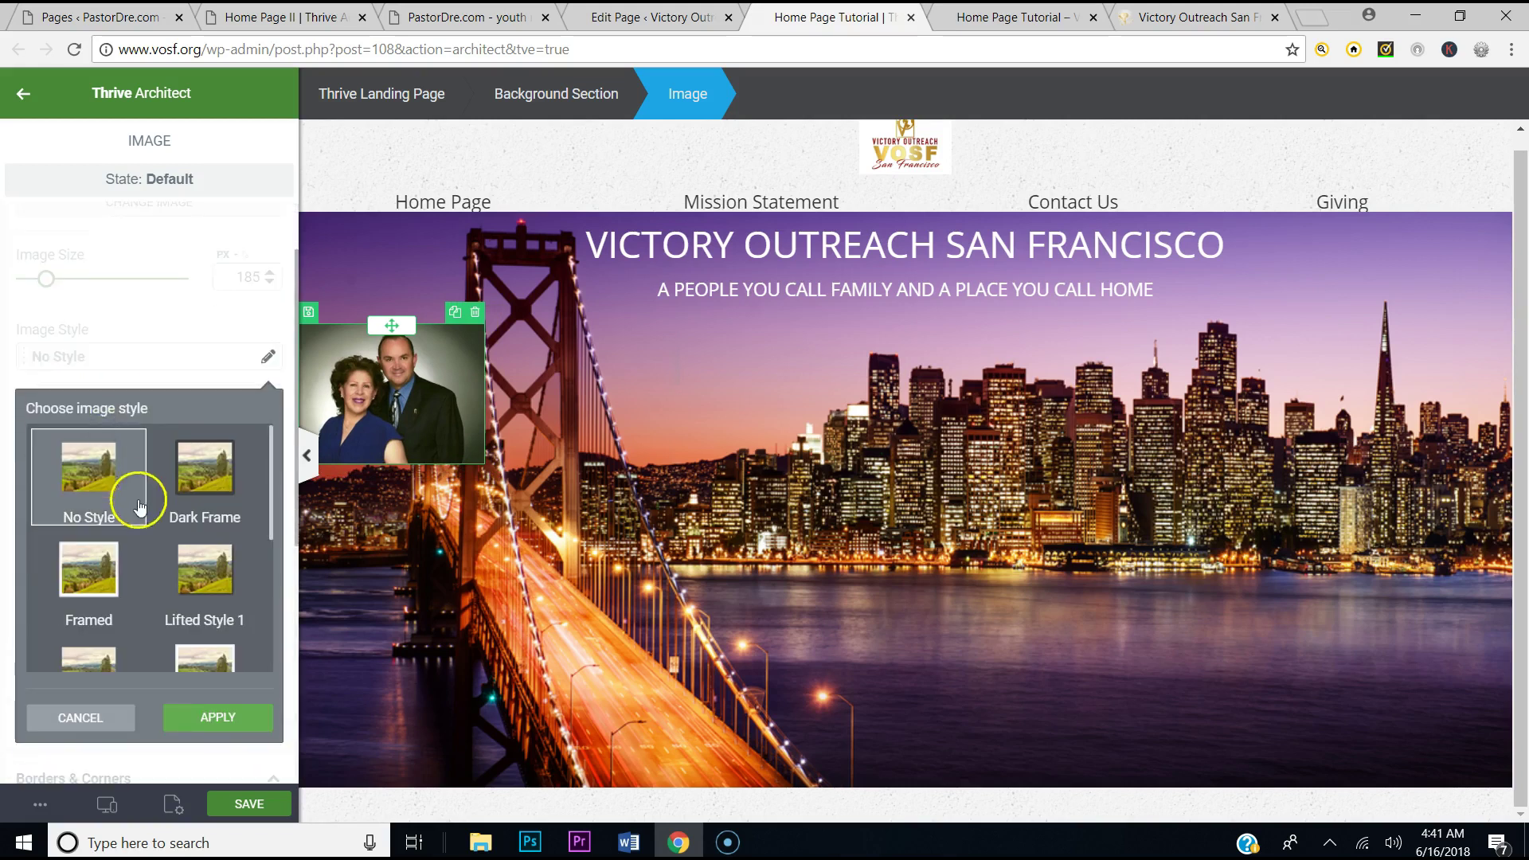
scroll(155, 543, "down", 3)
left_click(215, 521)
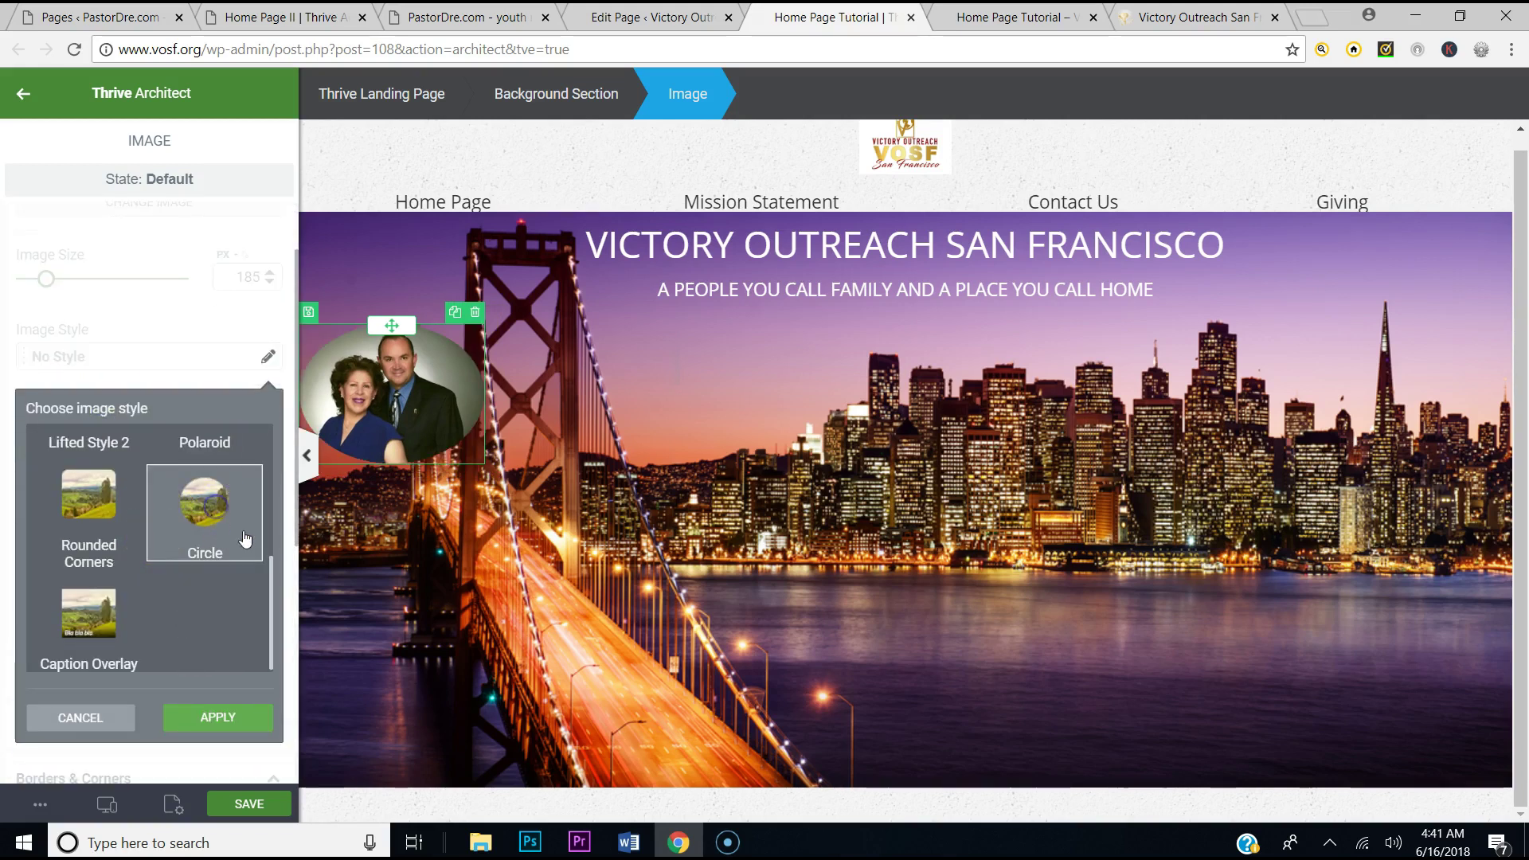
left_click(218, 717)
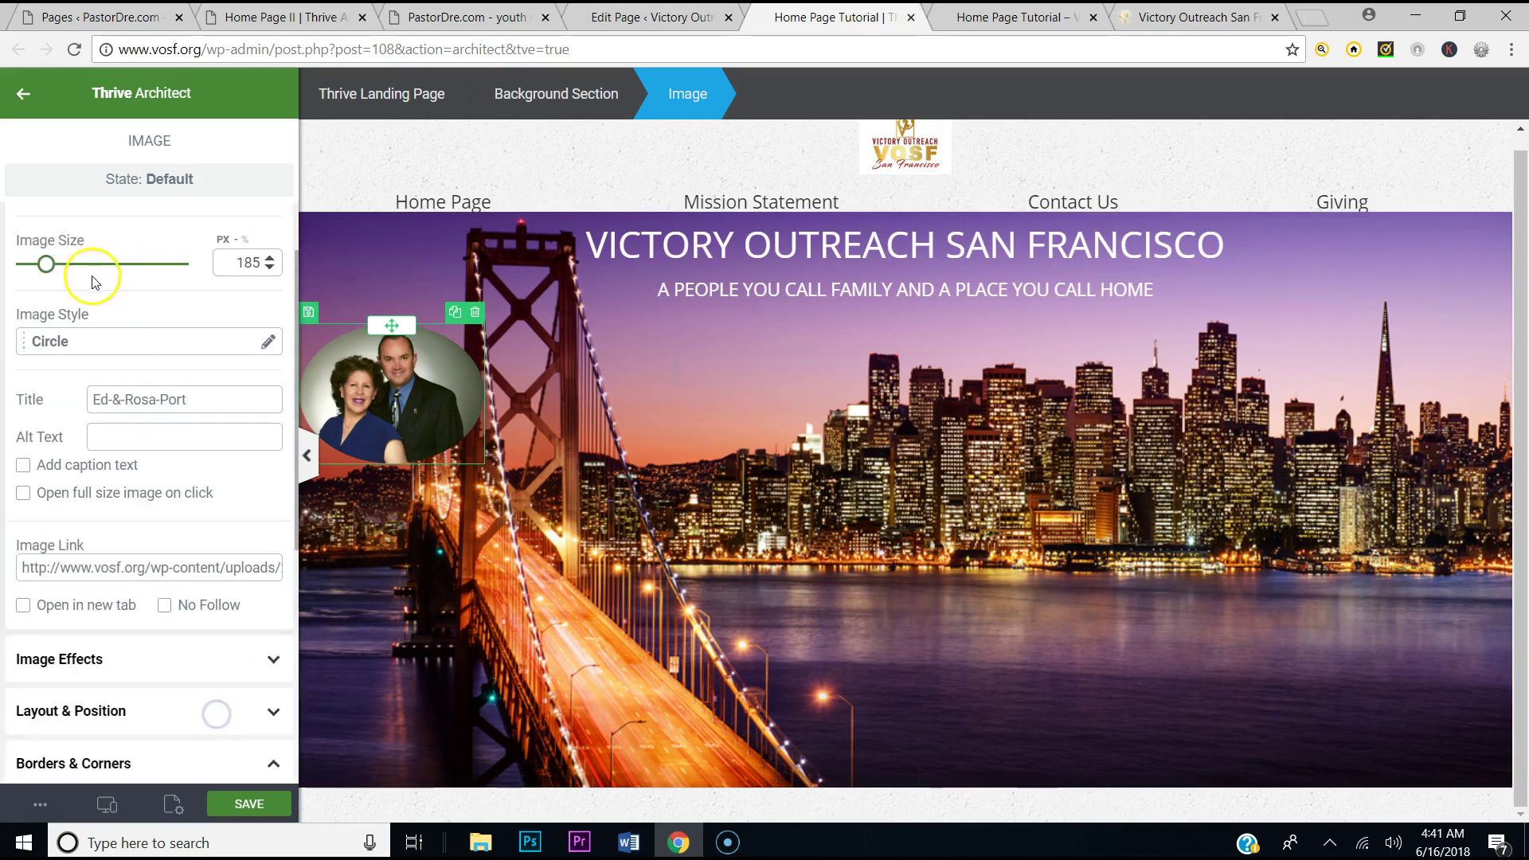
left_click(58, 267)
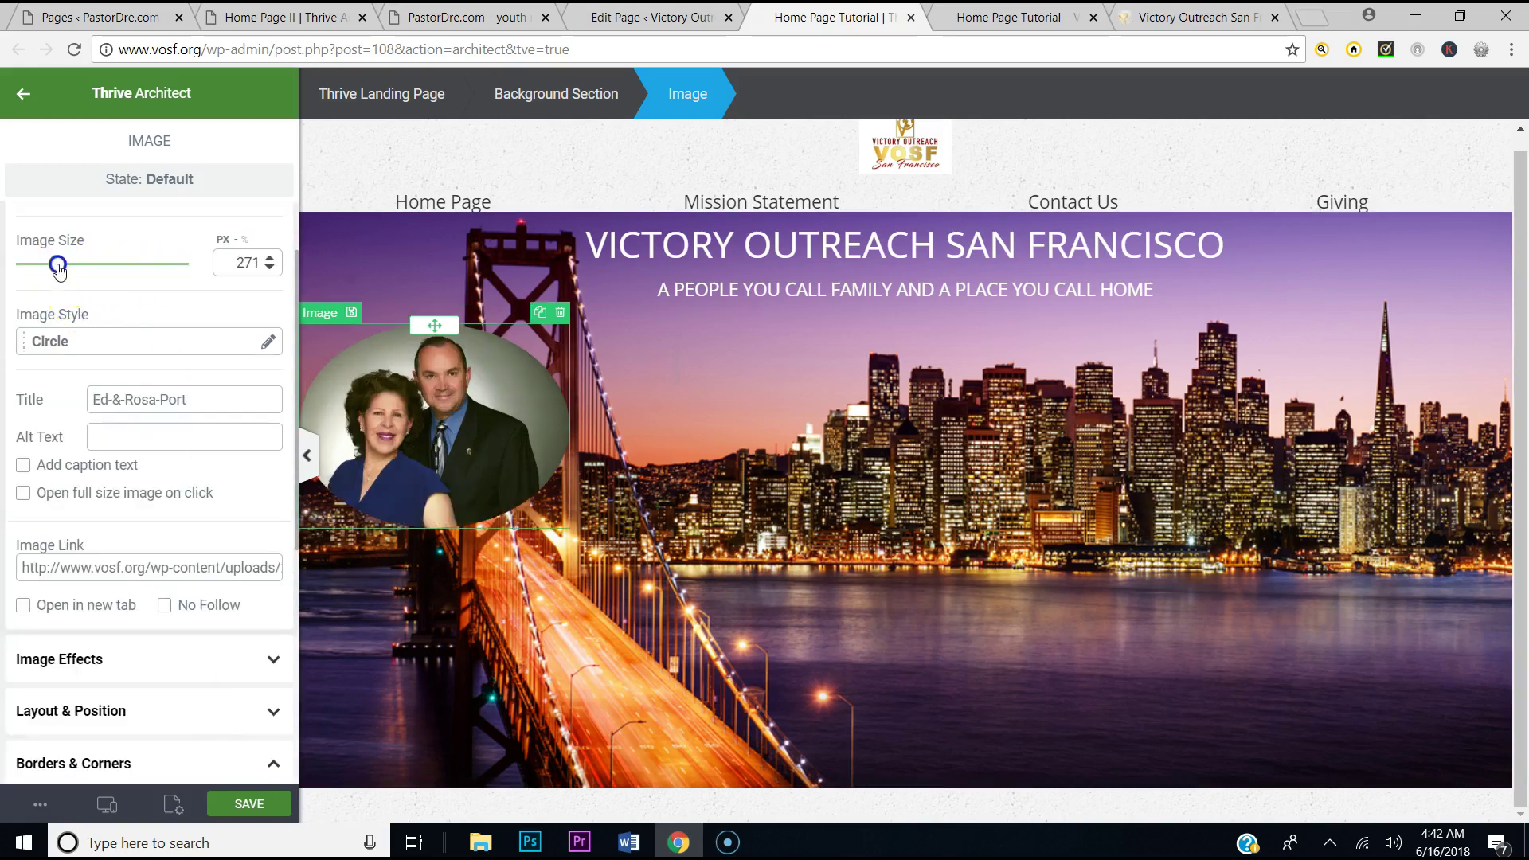
left_click(253, 806)
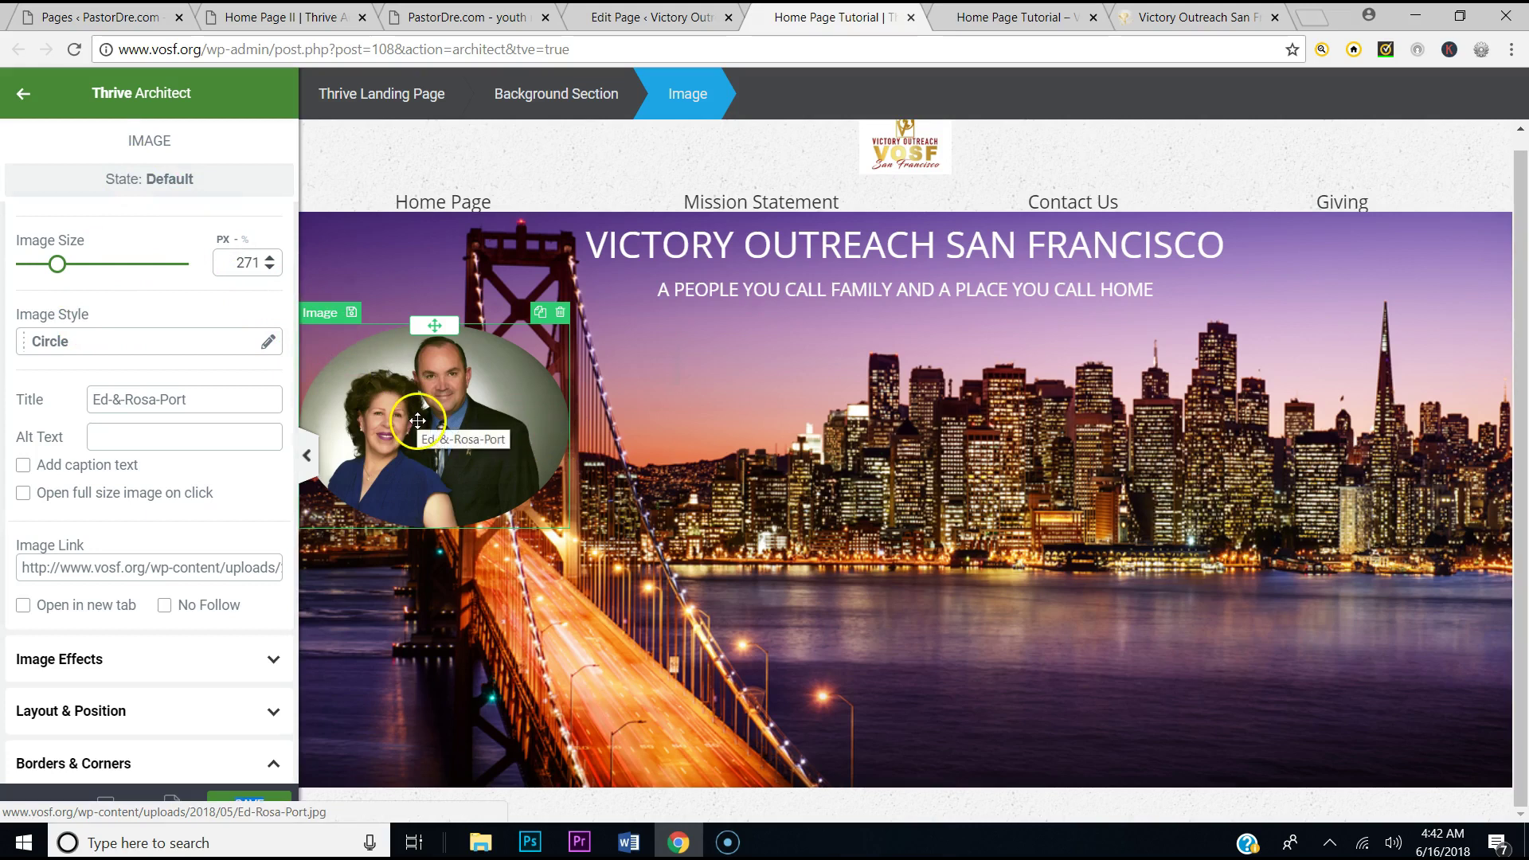
scroll(180, 683, "down", 1)
scroll(181, 683, "down", 3)
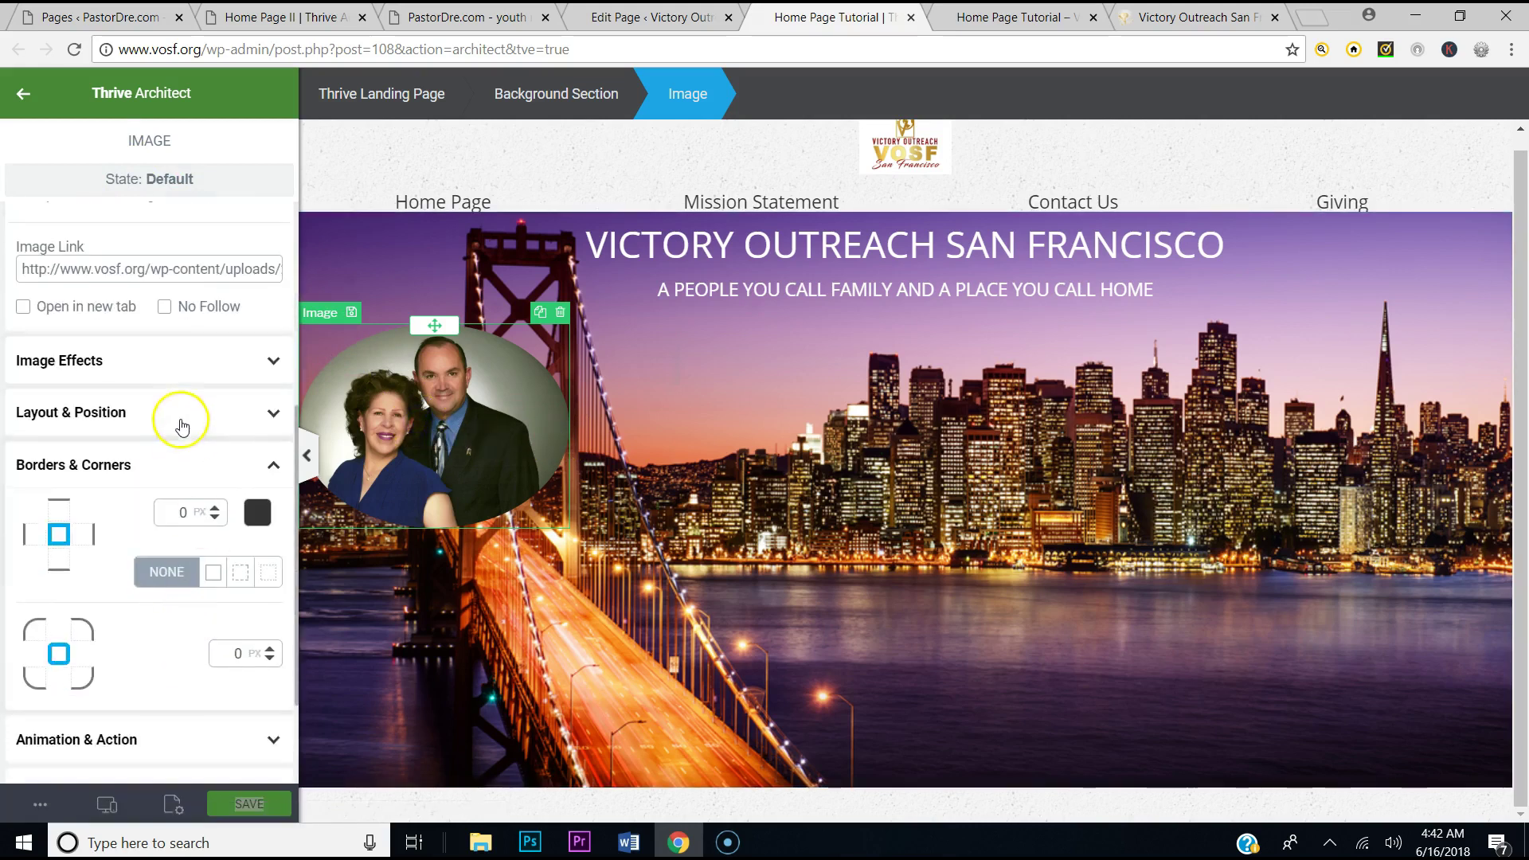
left_click(174, 372)
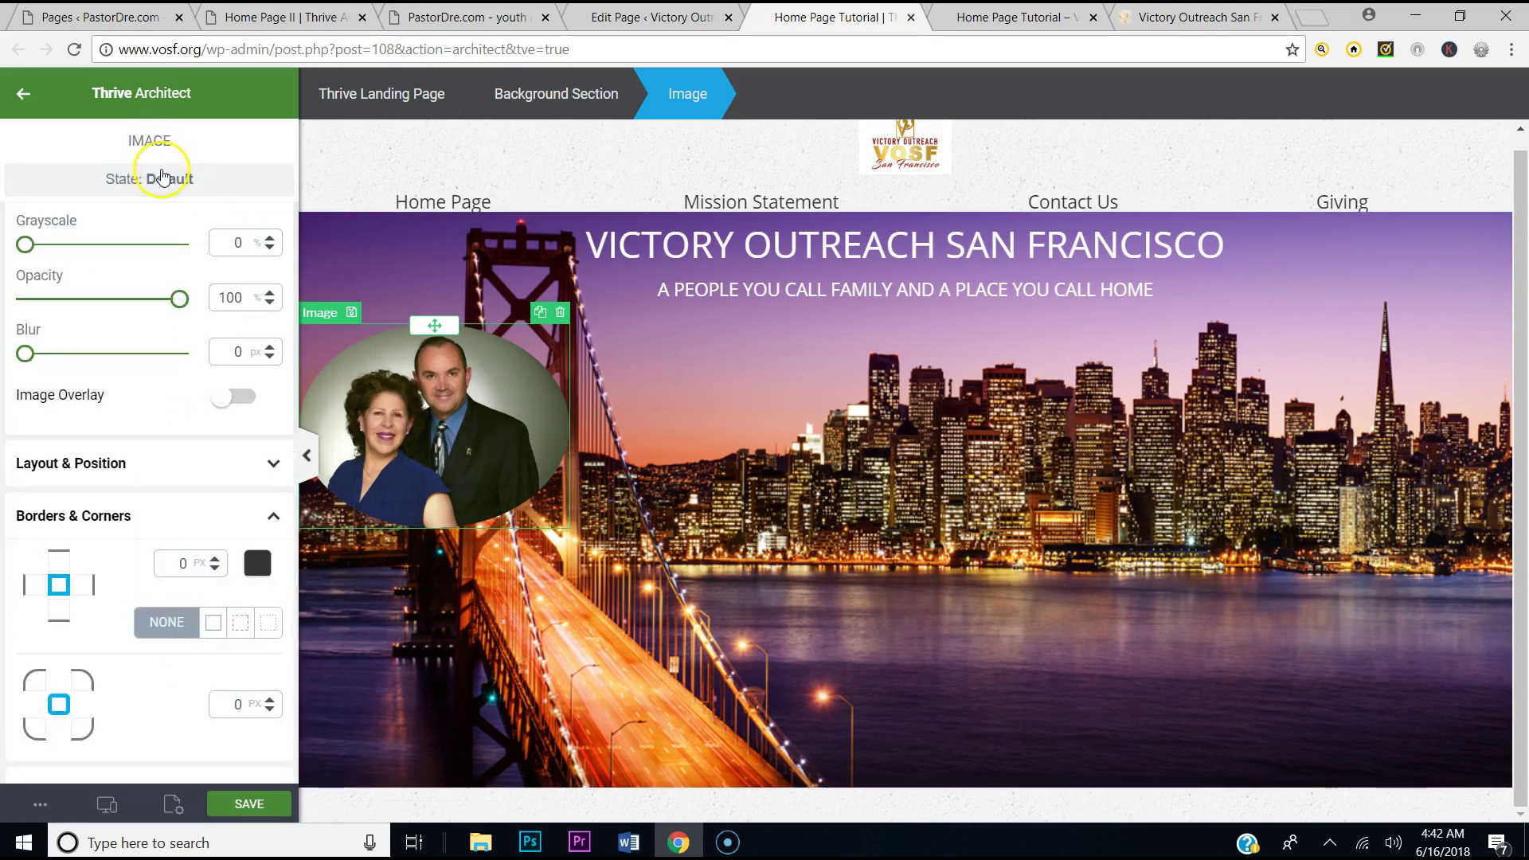
scroll(188, 341, "up", 3)
scroll(192, 478, "up", 3)
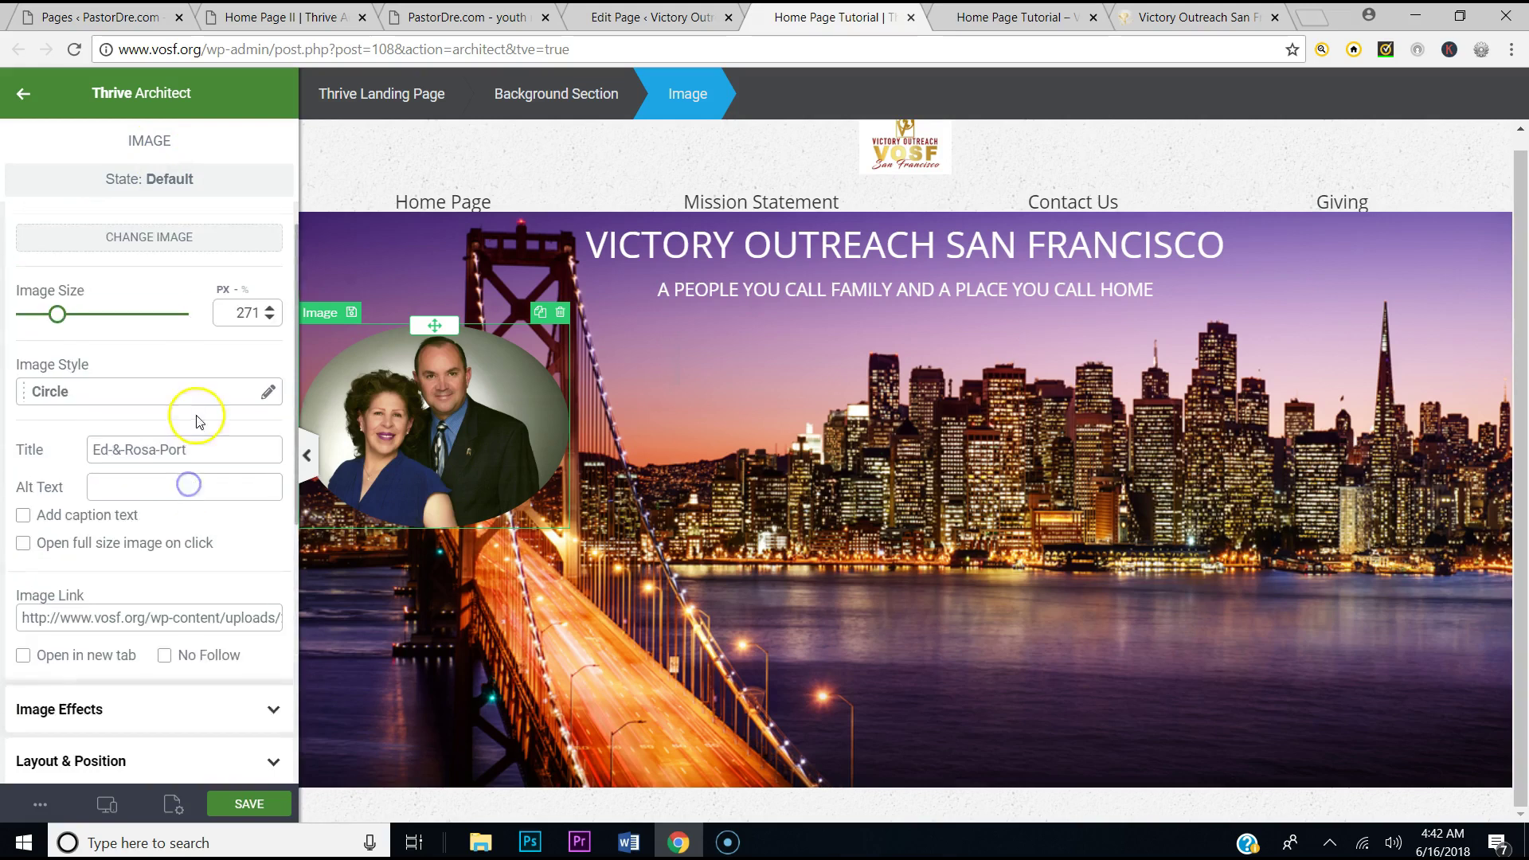
left_click(266, 223)
Align the portrait to the right of the banner and set its top margin to 261
scroll(102, 597, "down", 1)
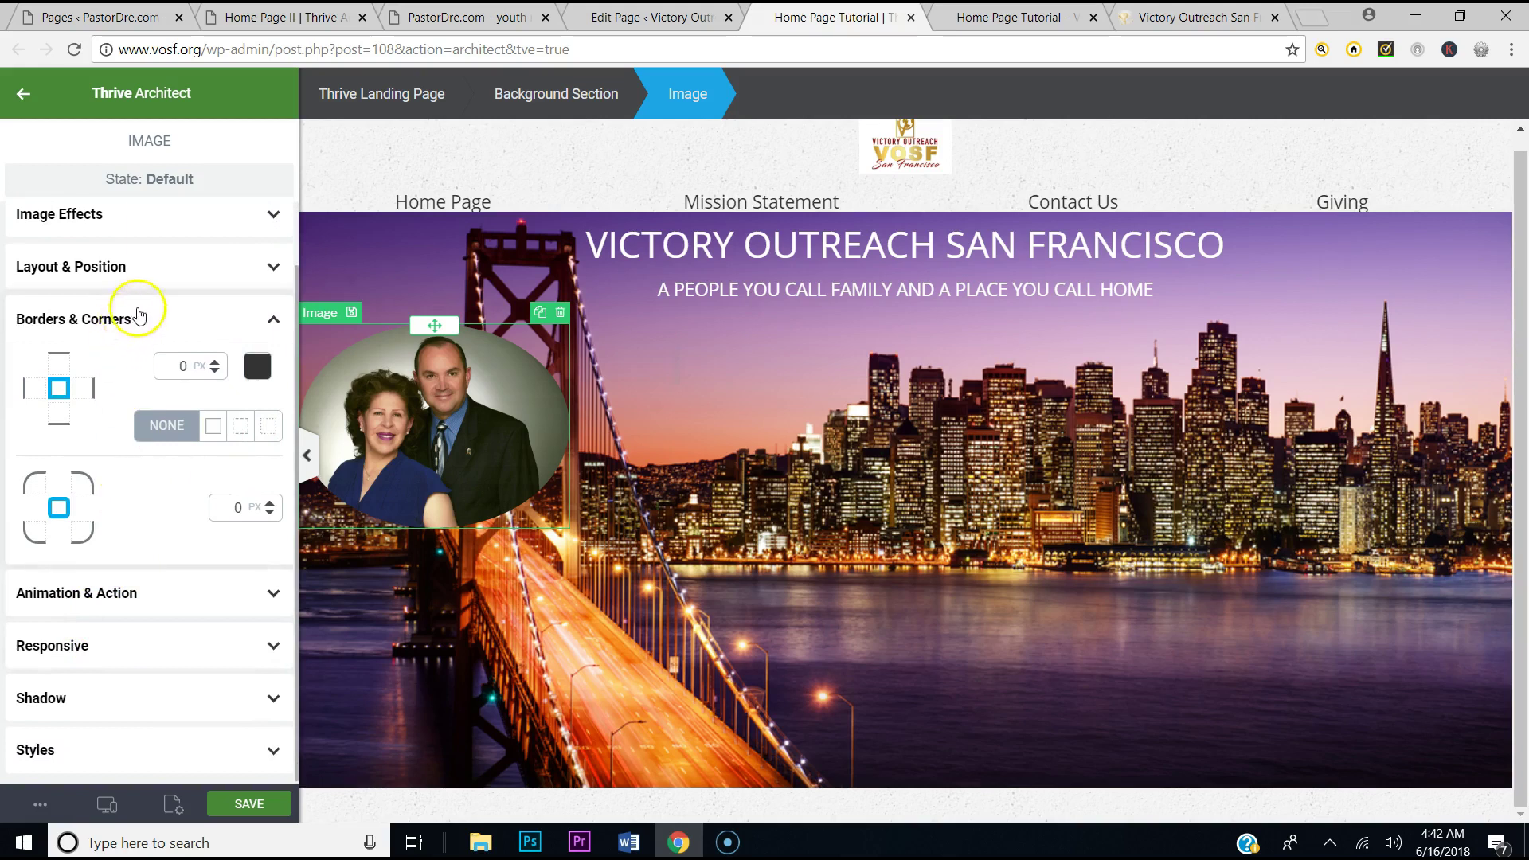
left_click(146, 270)
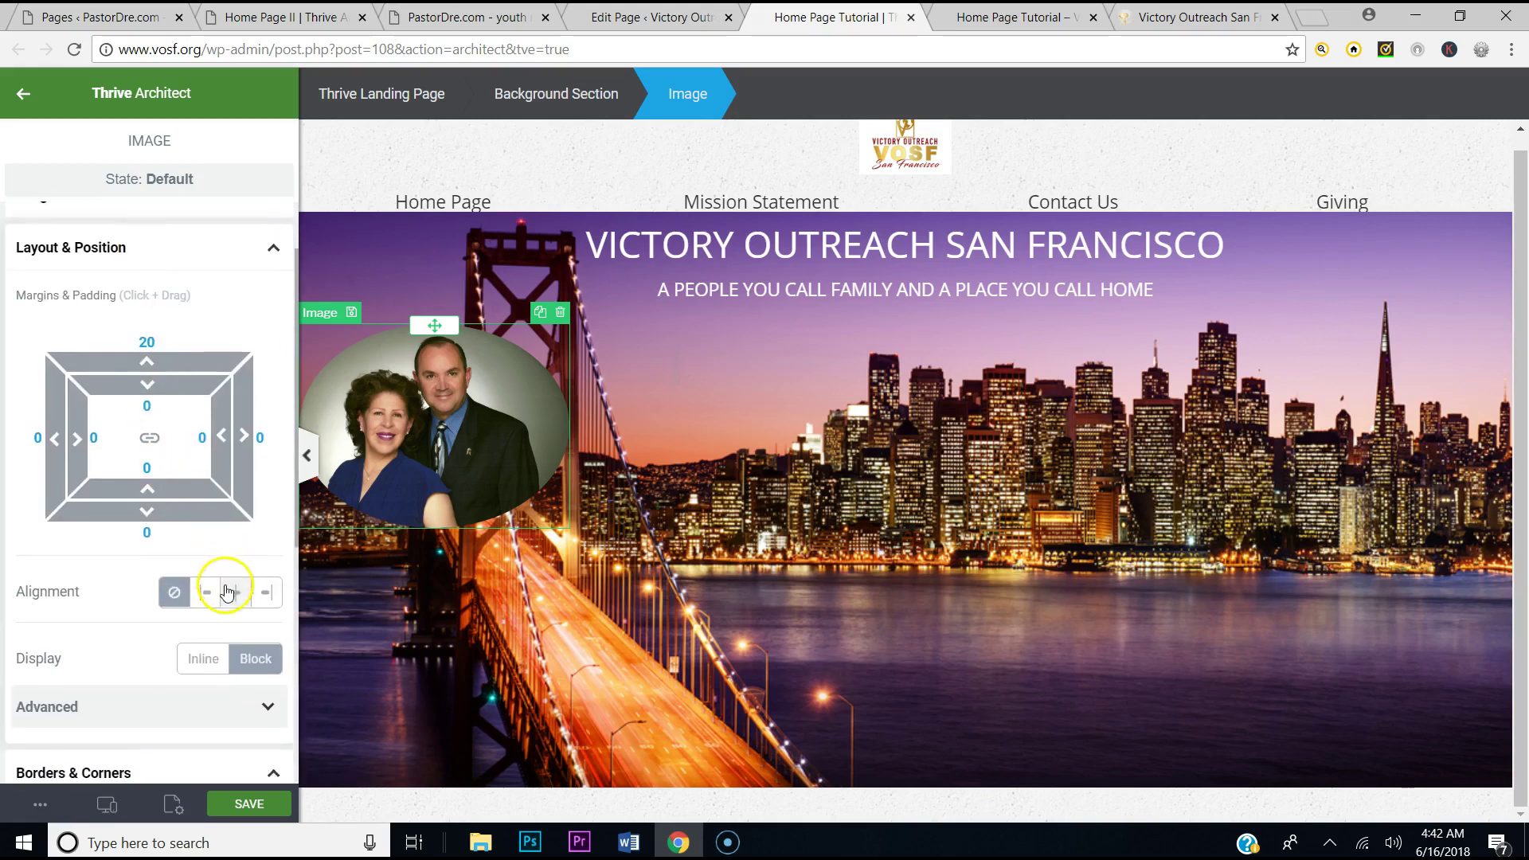
left_click(235, 593)
left_click(265, 594)
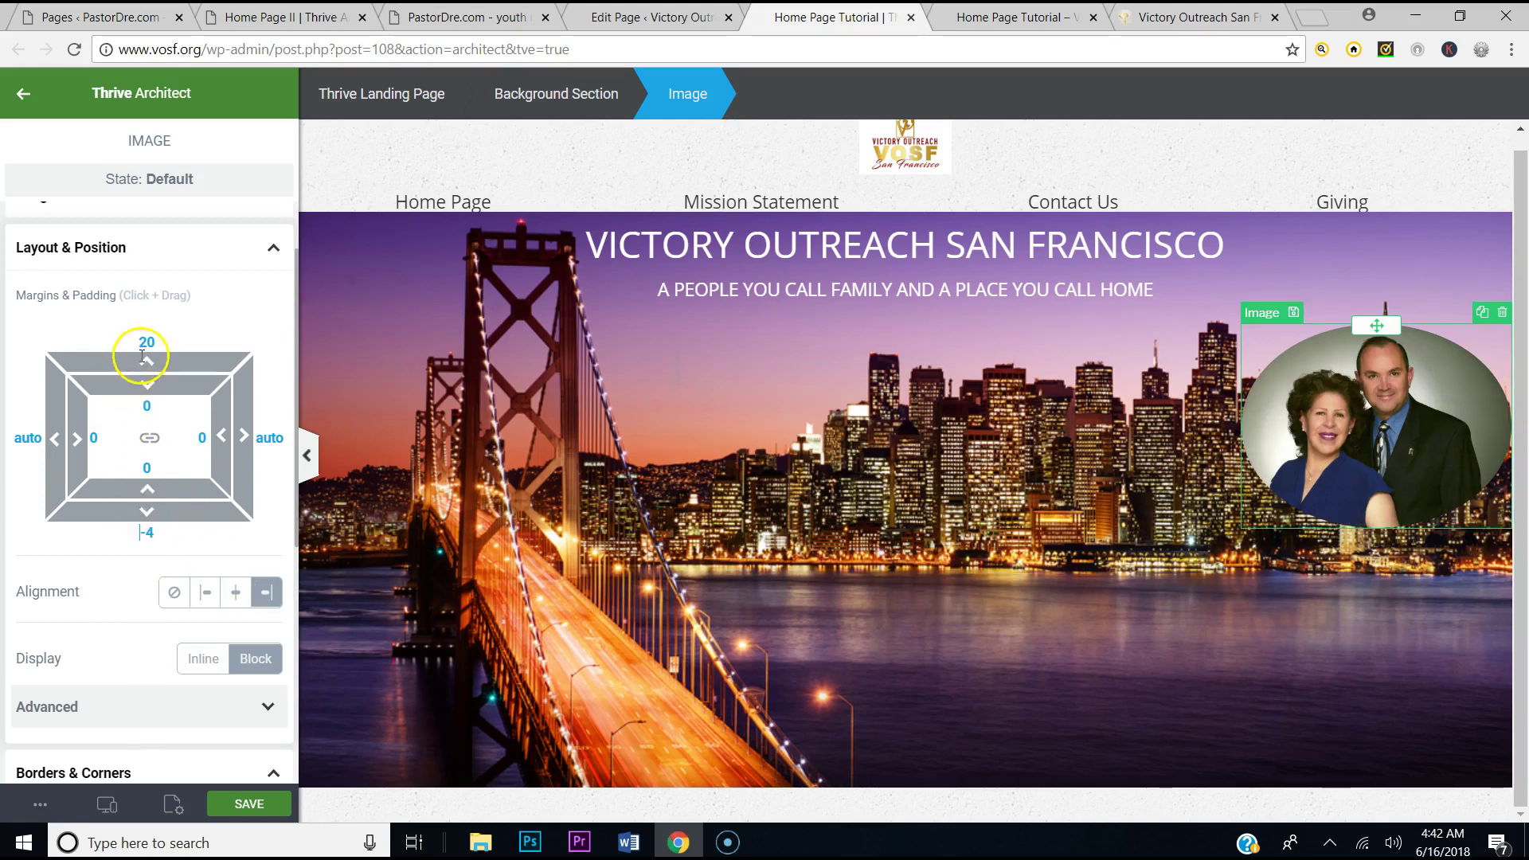
left_click_drag(146, 361, 189, 62)
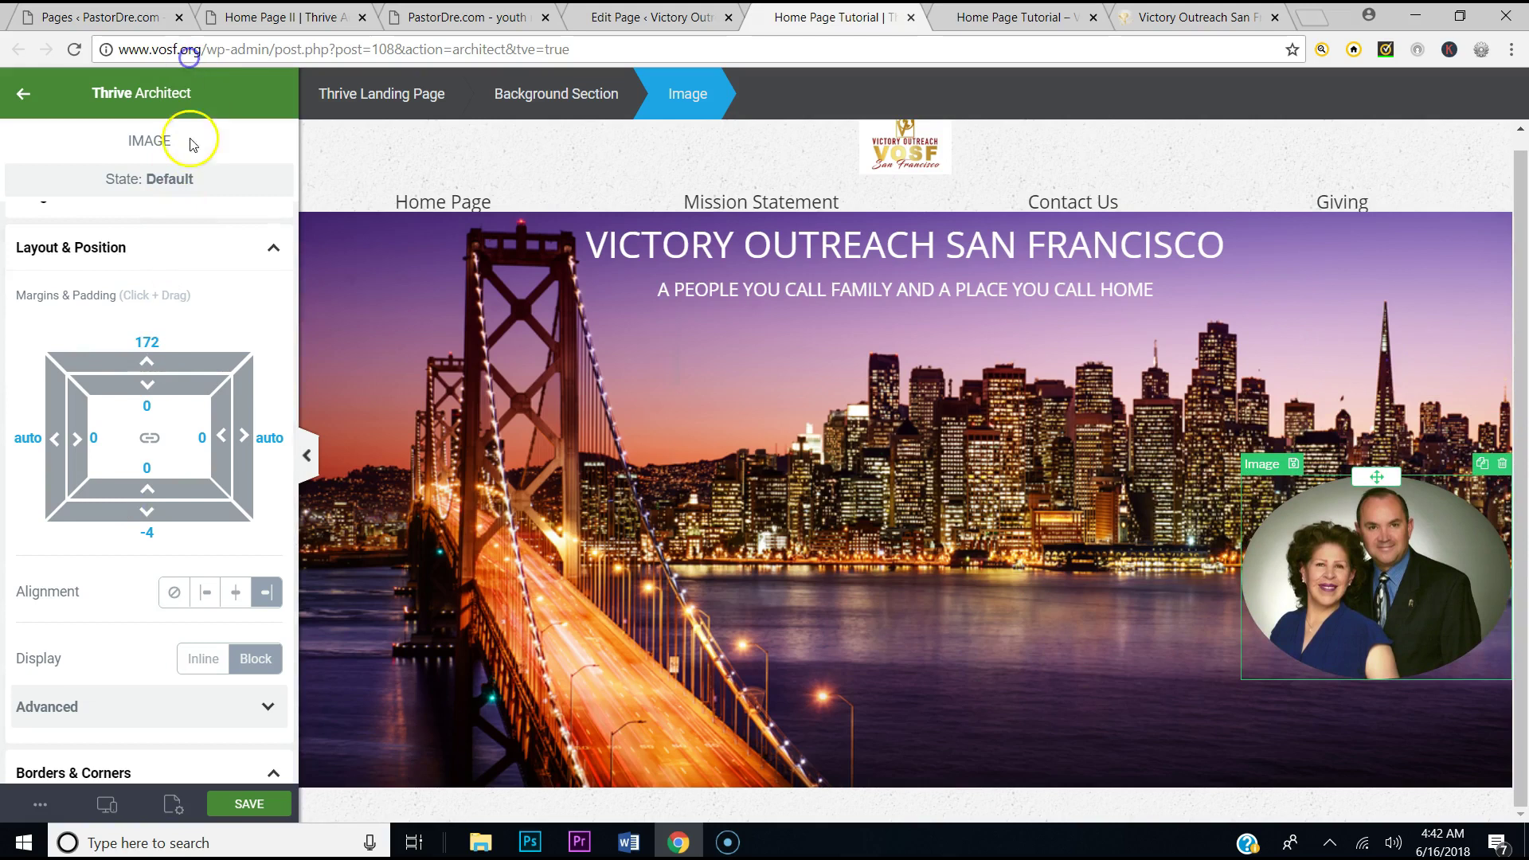
left_click(144, 363)
left_click_drag(144, 363, 151, 194)
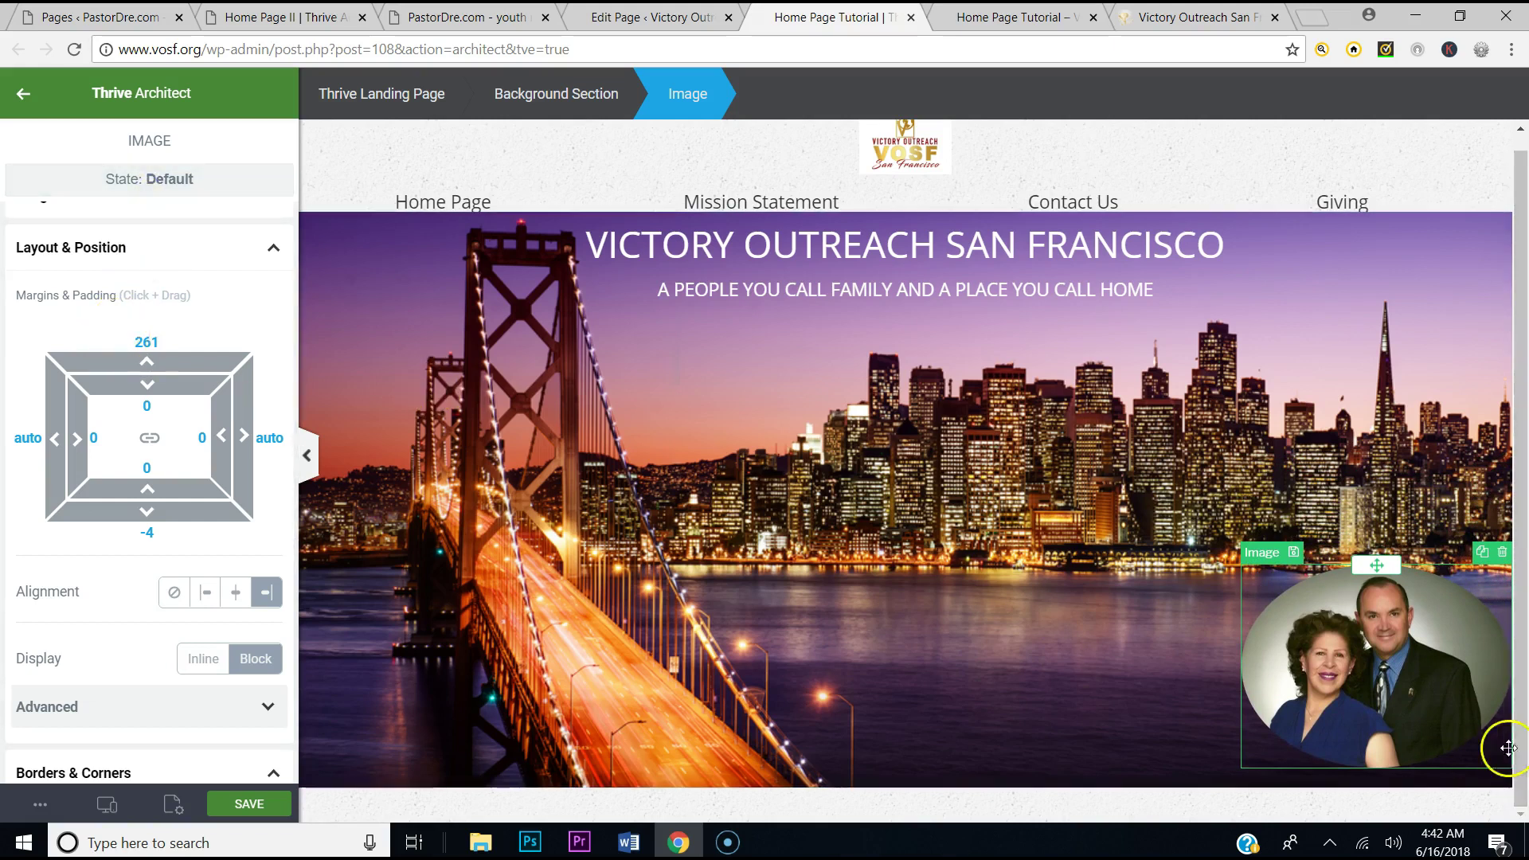
Reduce the portrait's image size so it takes up less room in the banner's lower right corner
left_click(246, 250)
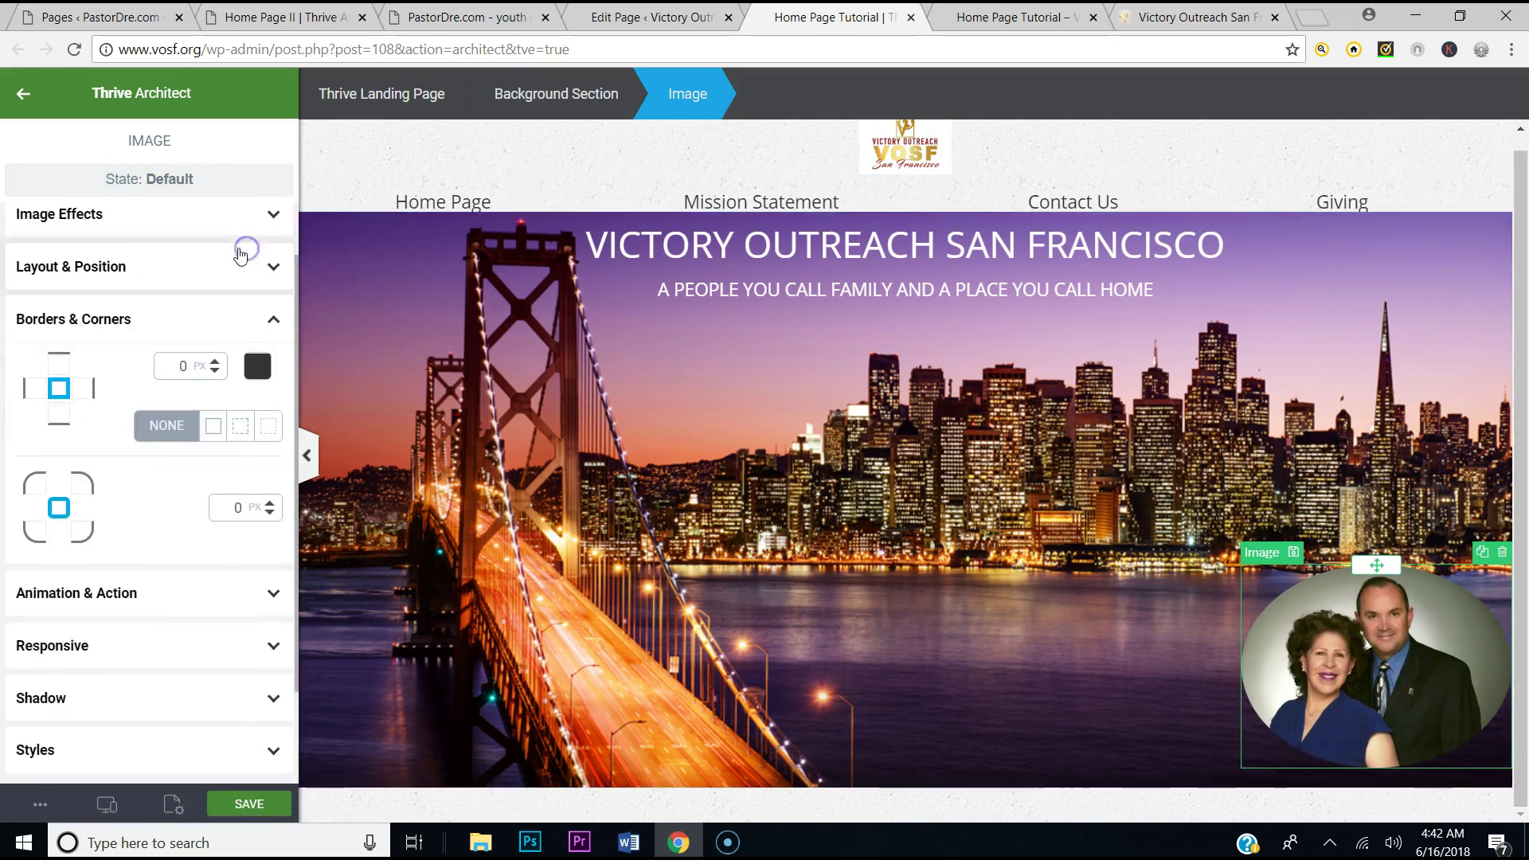
left_click(216, 236)
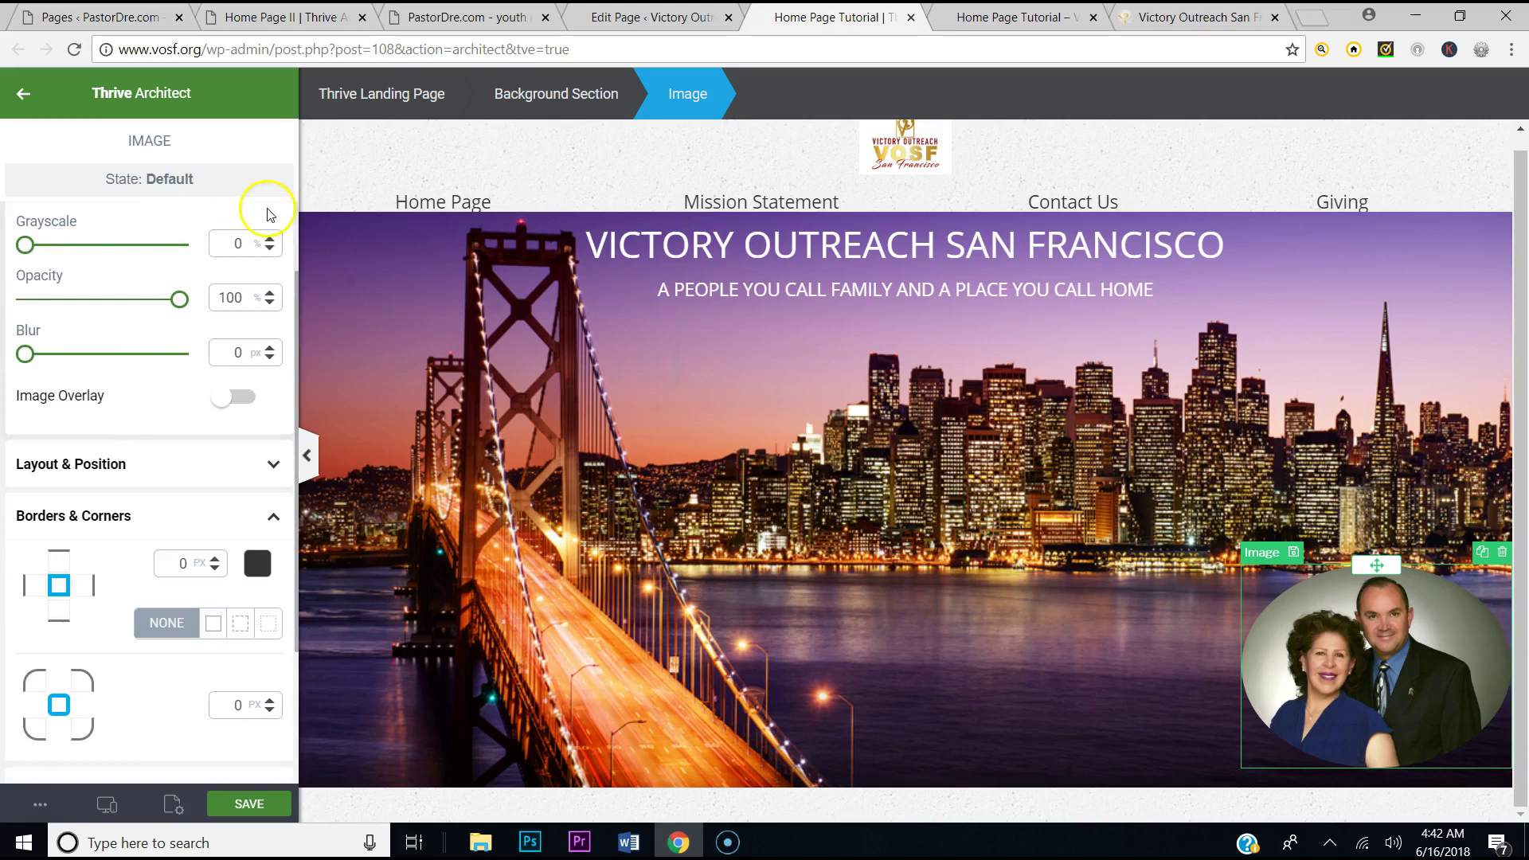
scroll(248, 294, "up", 2)
left_click(256, 285)
left_click(213, 237)
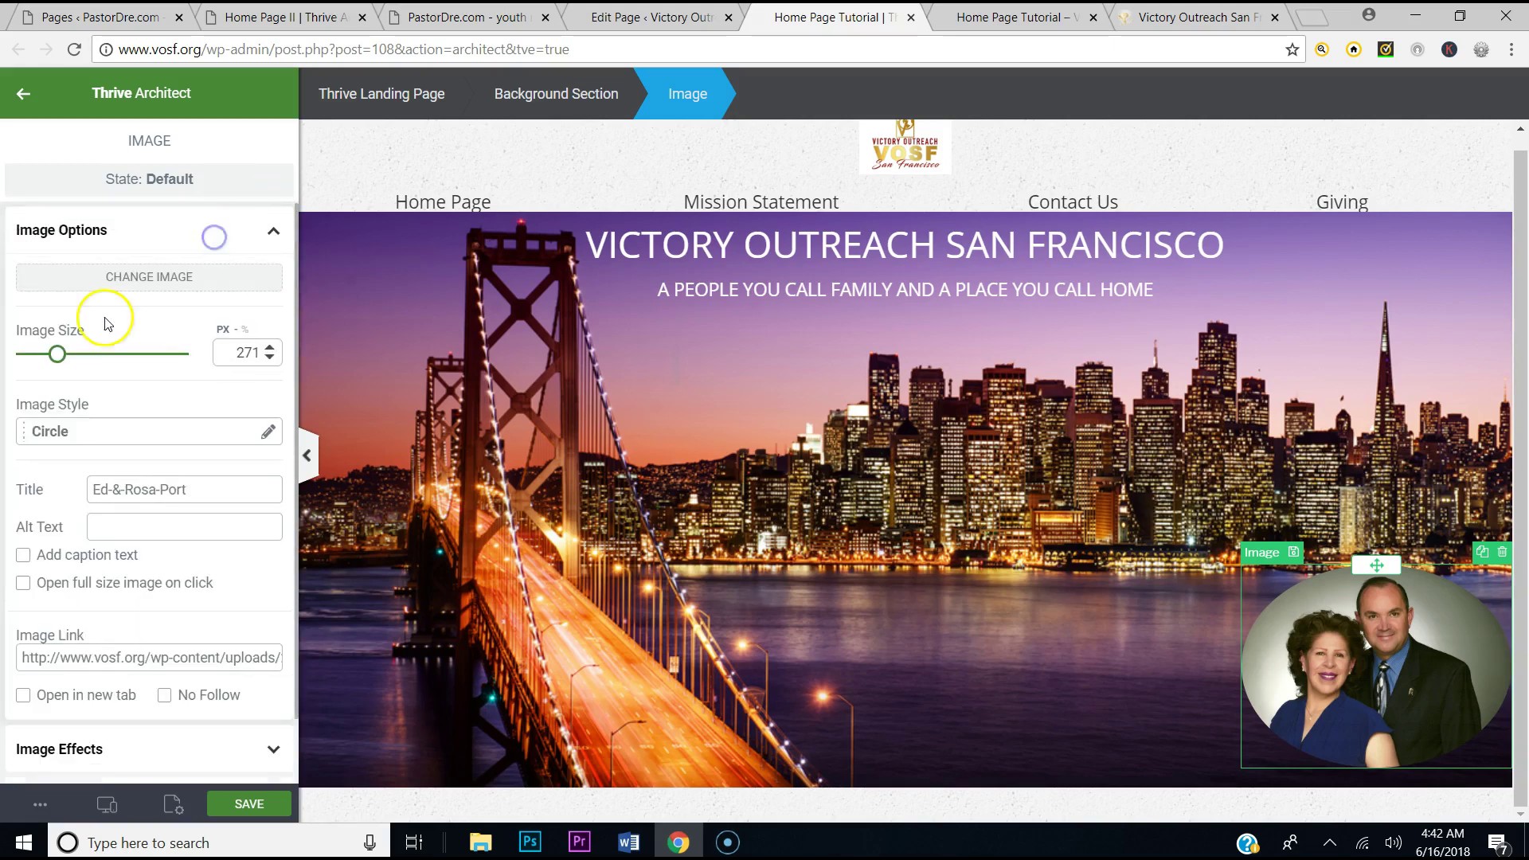
left_click_drag(56, 354, 47, 356)
left_click(220, 232)
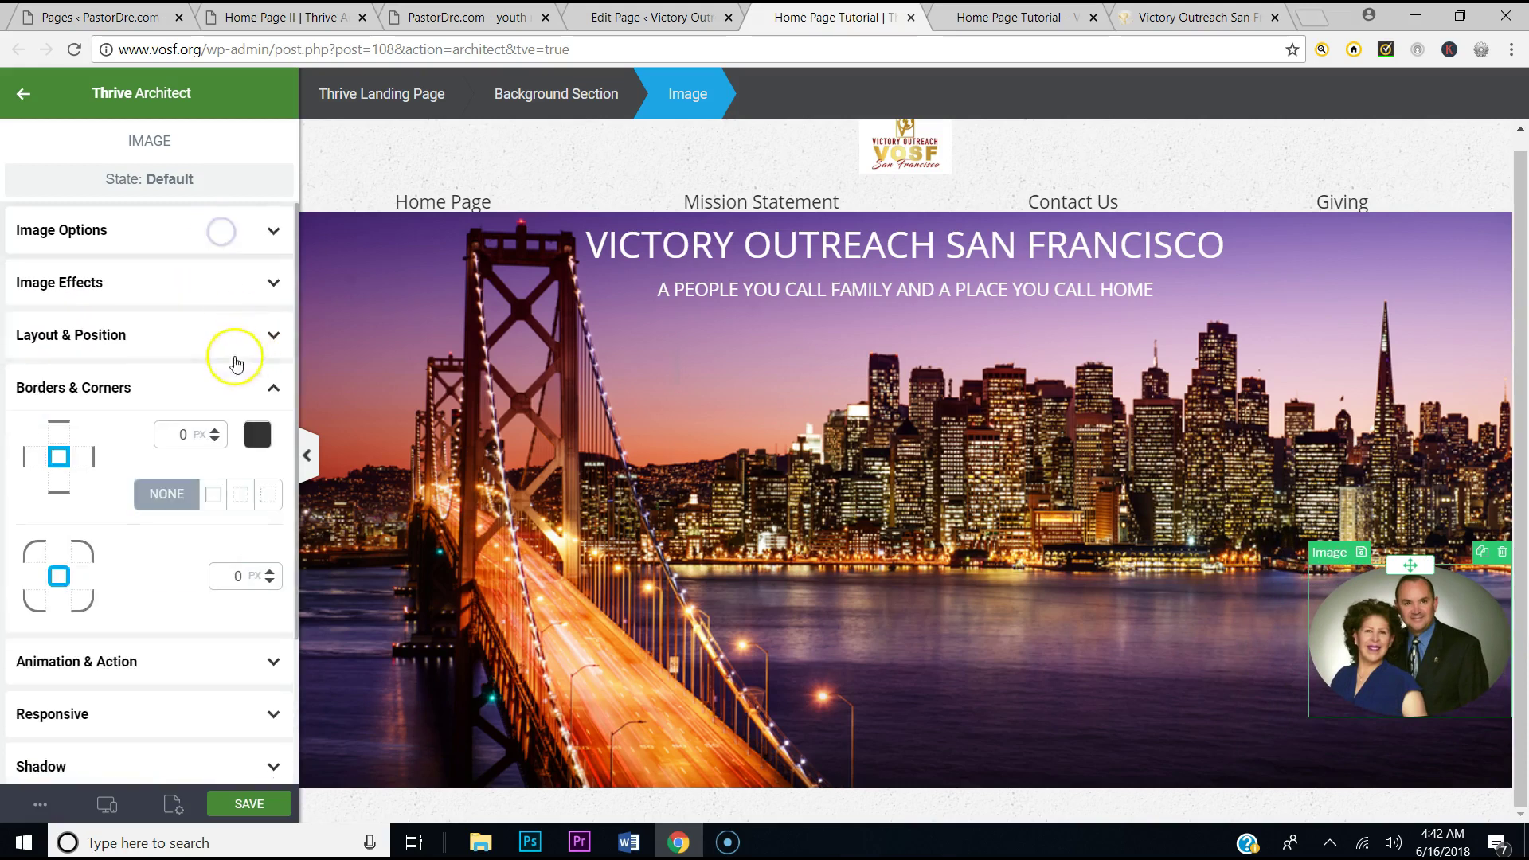
Set the portrait's top margin to 322 so it sits near the banner's lower edge, and save the page
left_click(160, 334)
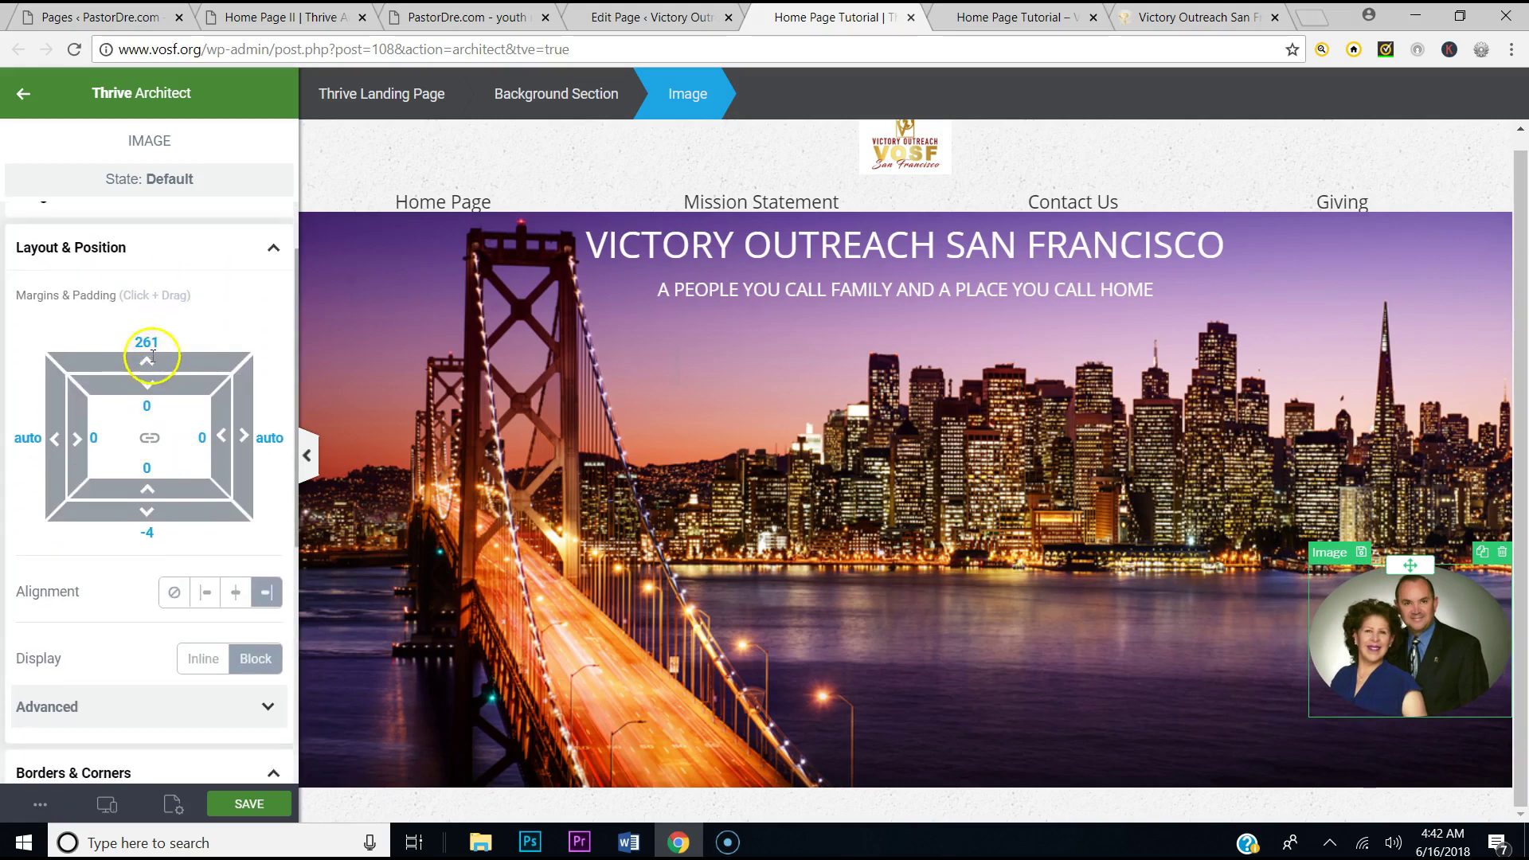
left_click_drag(142, 360, 184, 247)
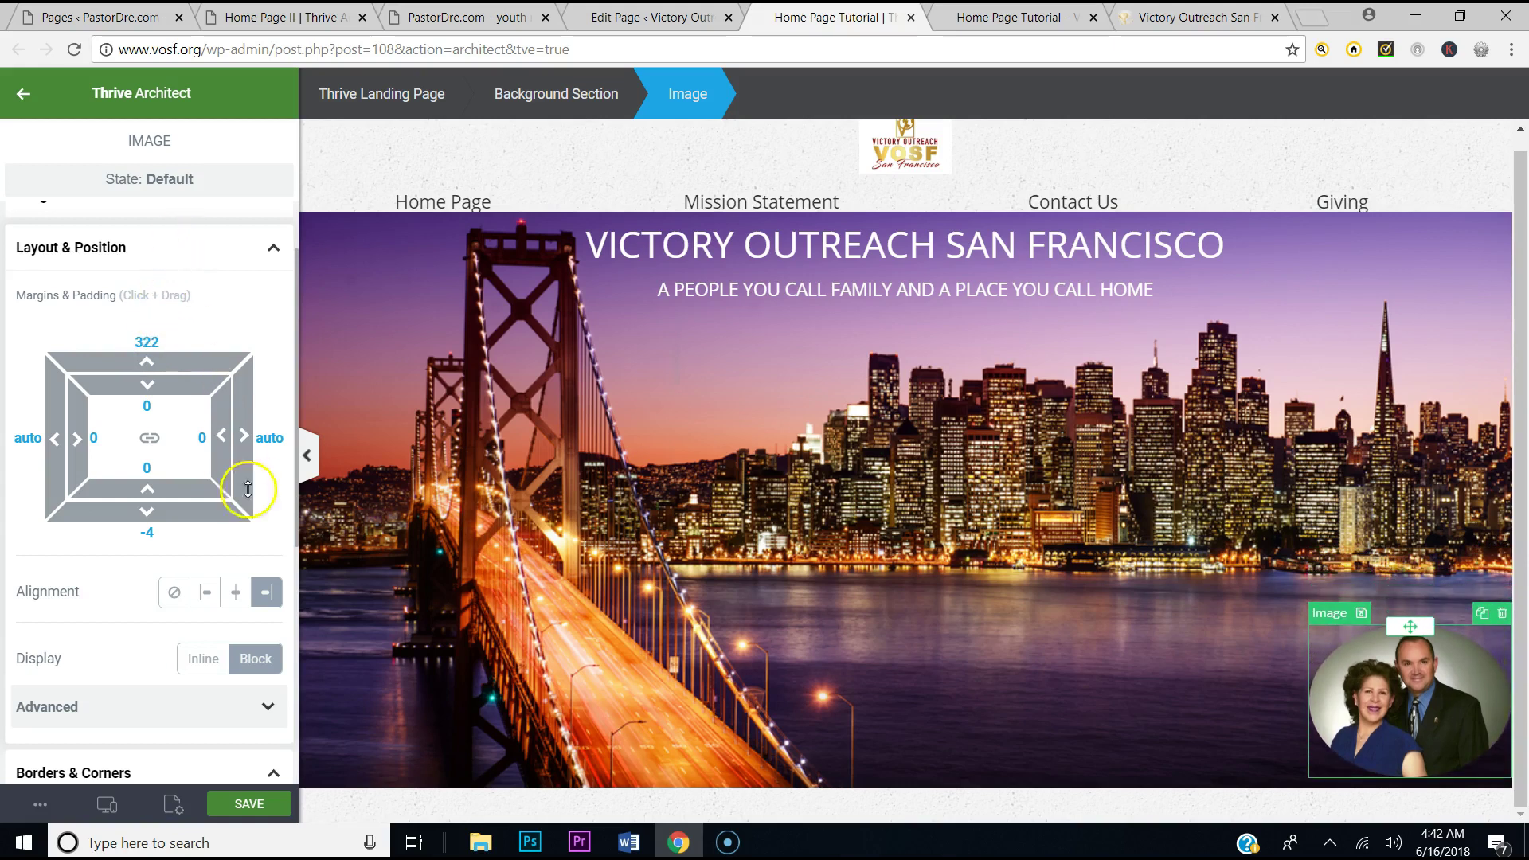
left_click(252, 808)
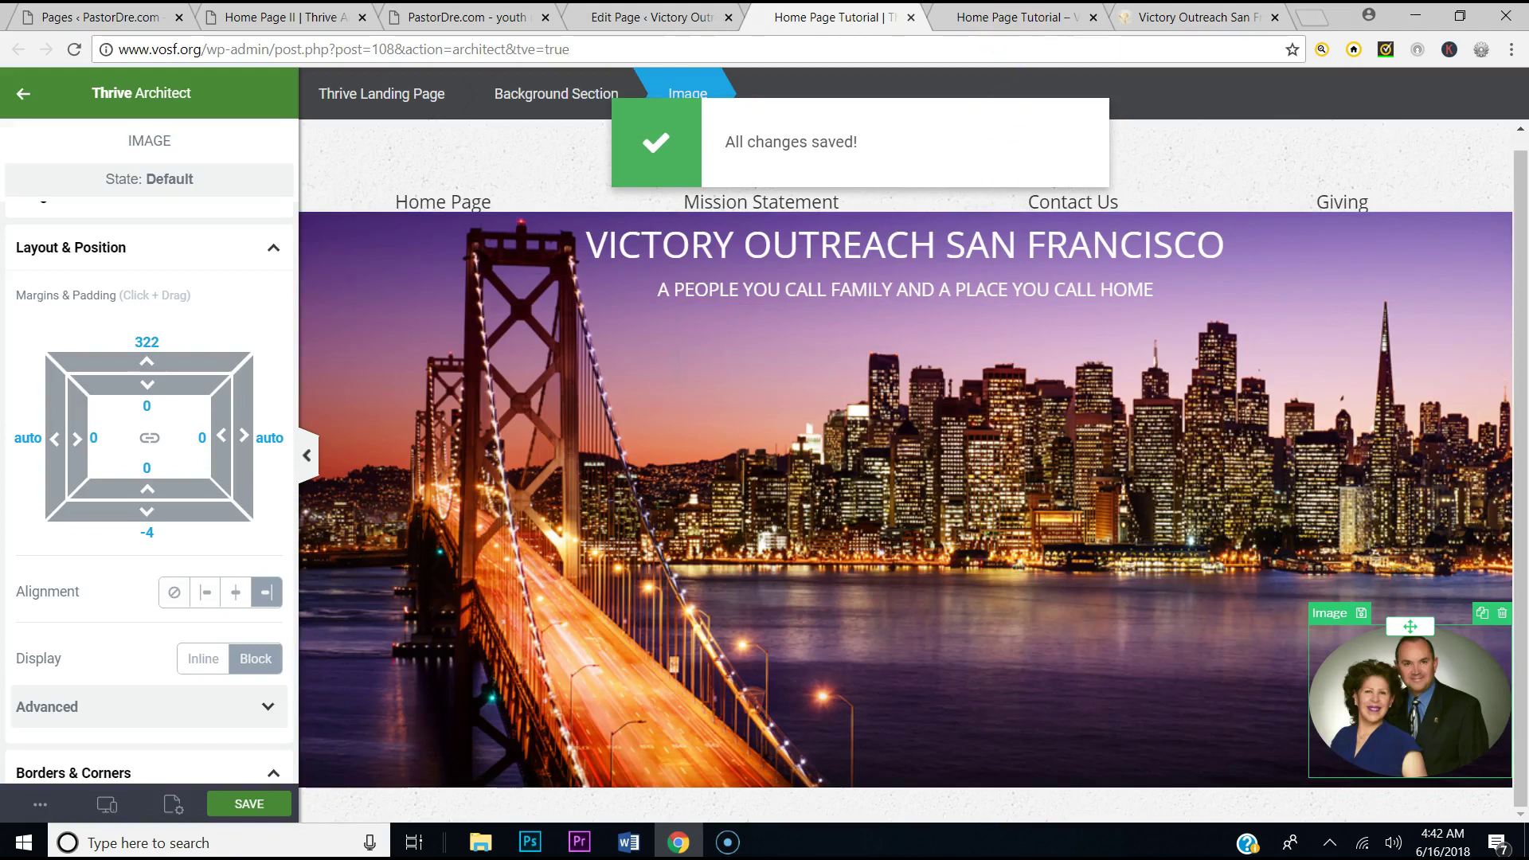
Reload the page preview and compare the portrait's placement with the live home page
left_click(968, 24)
left_click(74, 49)
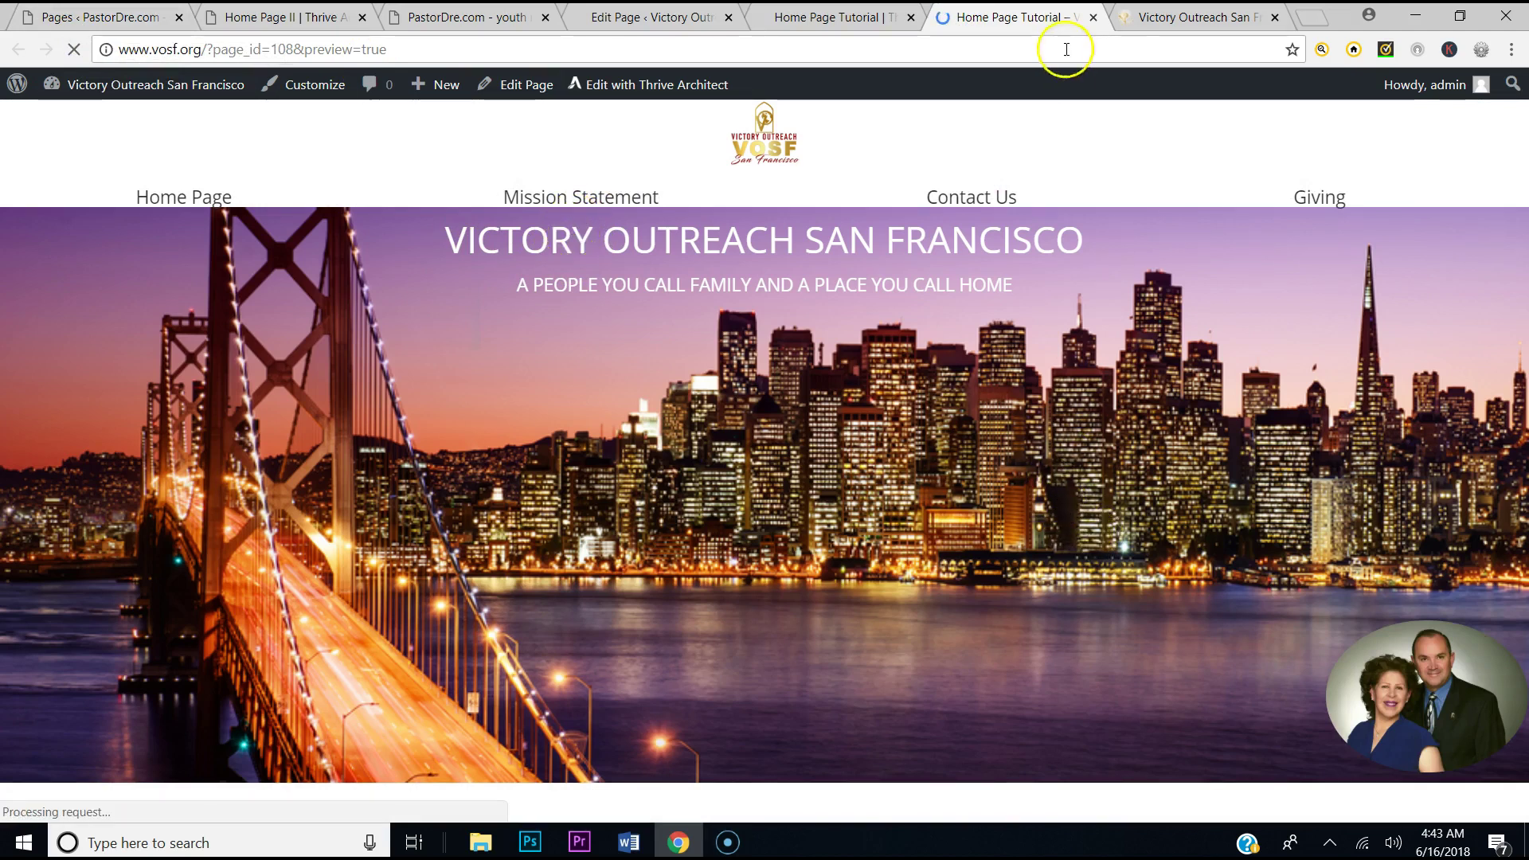
left_click(1177, 18)
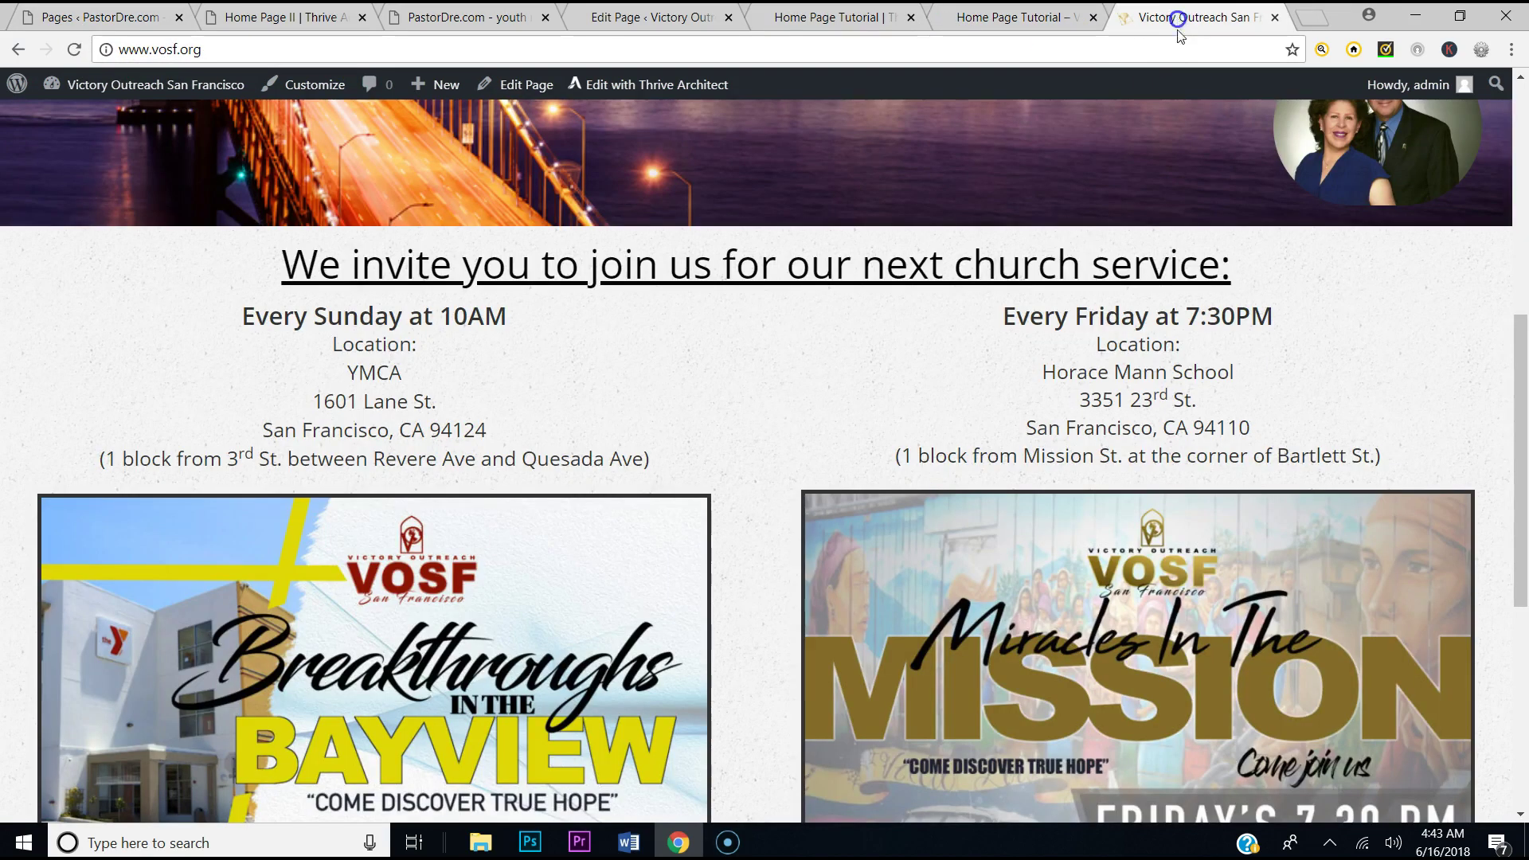
left_click(981, 16)
Close the old editor tab, relaunch Thrive Architect for the Home Page Tutorial page, and check the live site's section below the banner
left_click(912, 17)
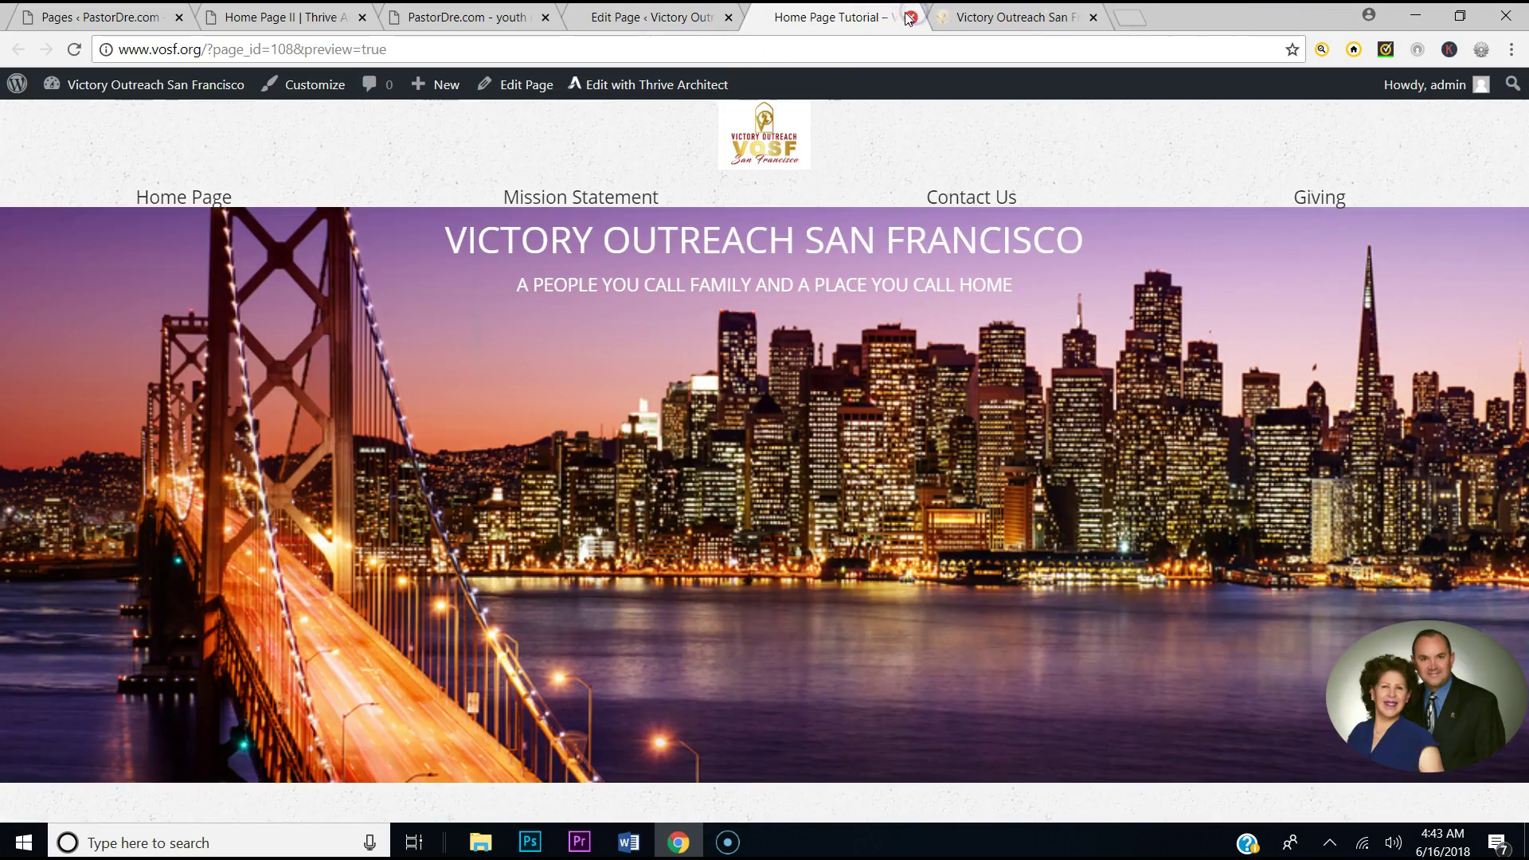
left_click(654, 17)
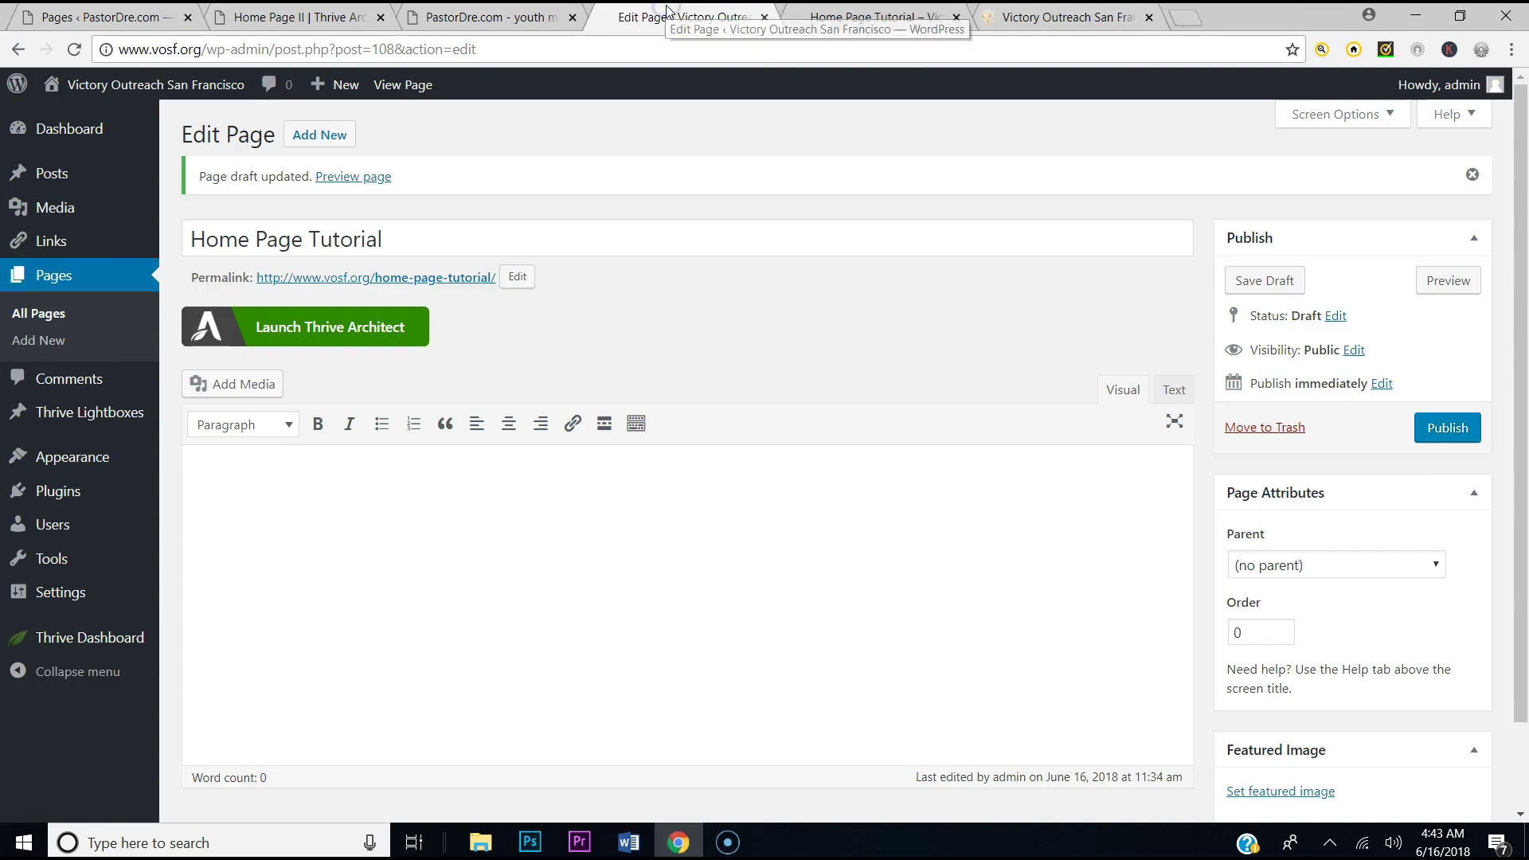
left_click(352, 328)
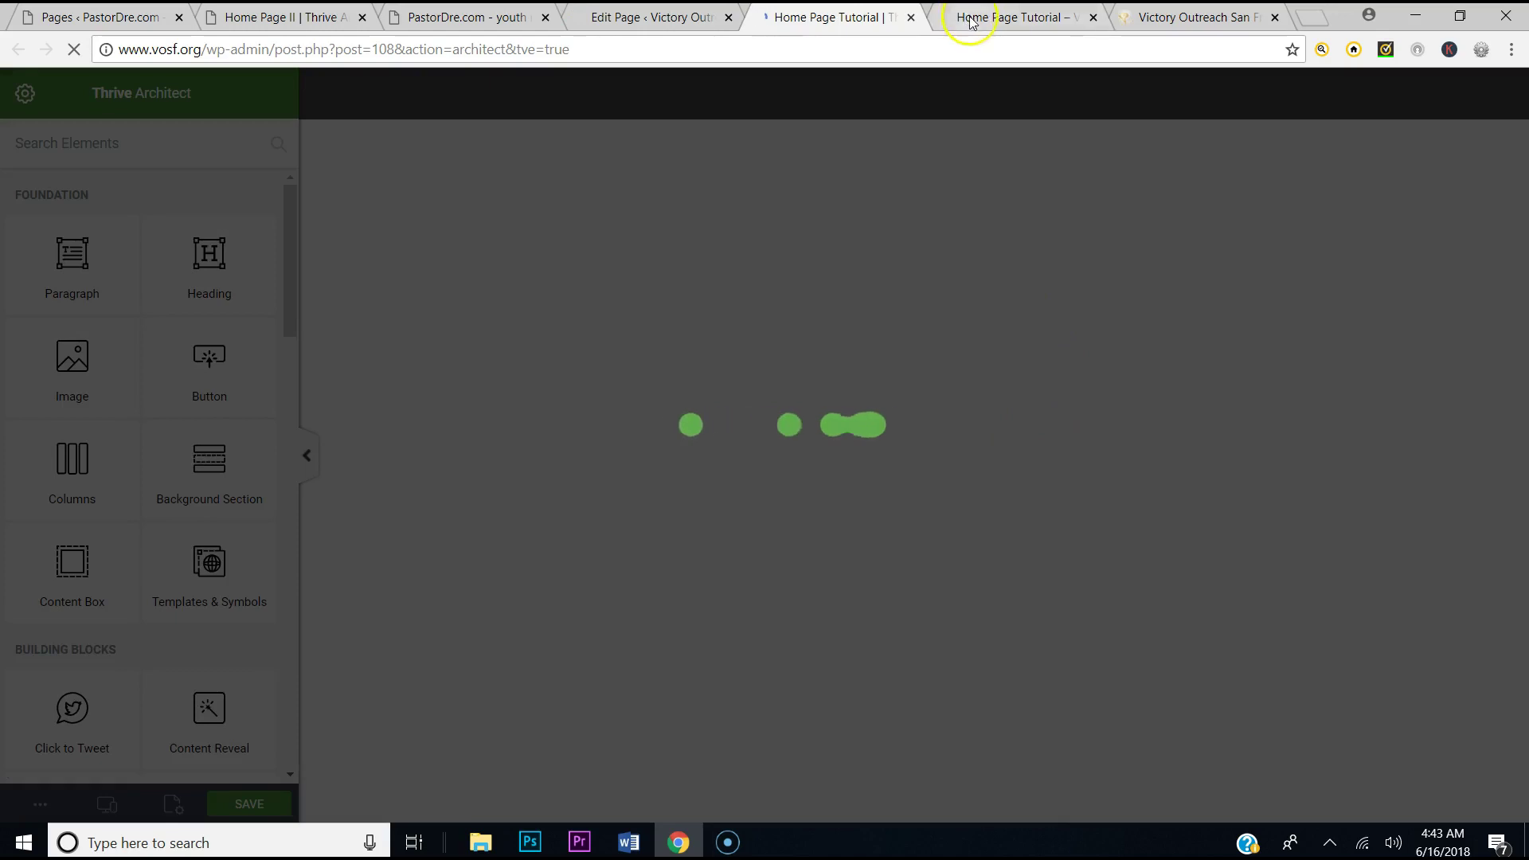
left_click(972, 22)
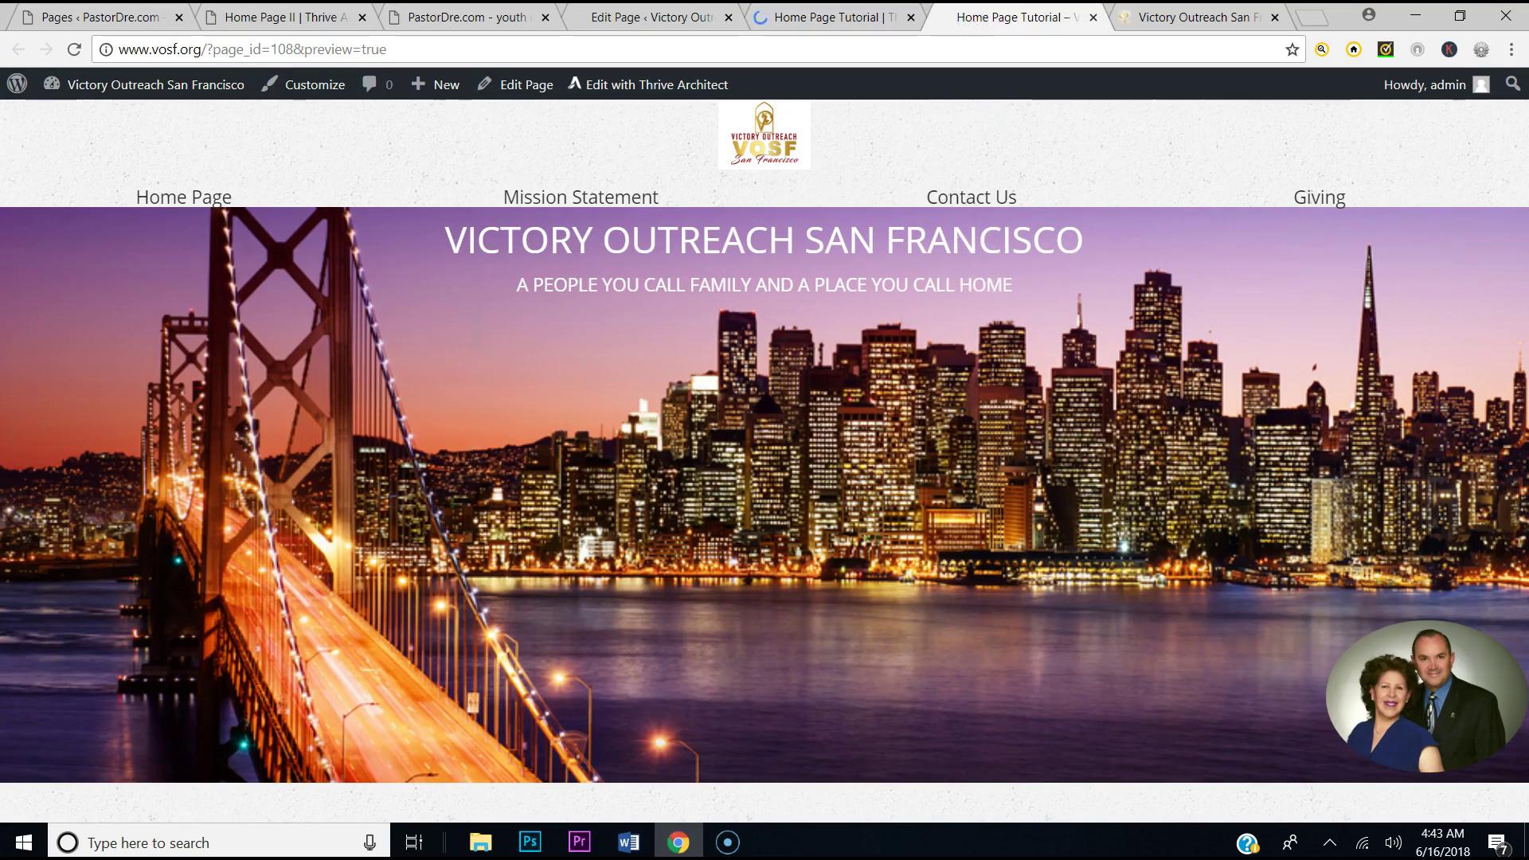
left_click(821, 14)
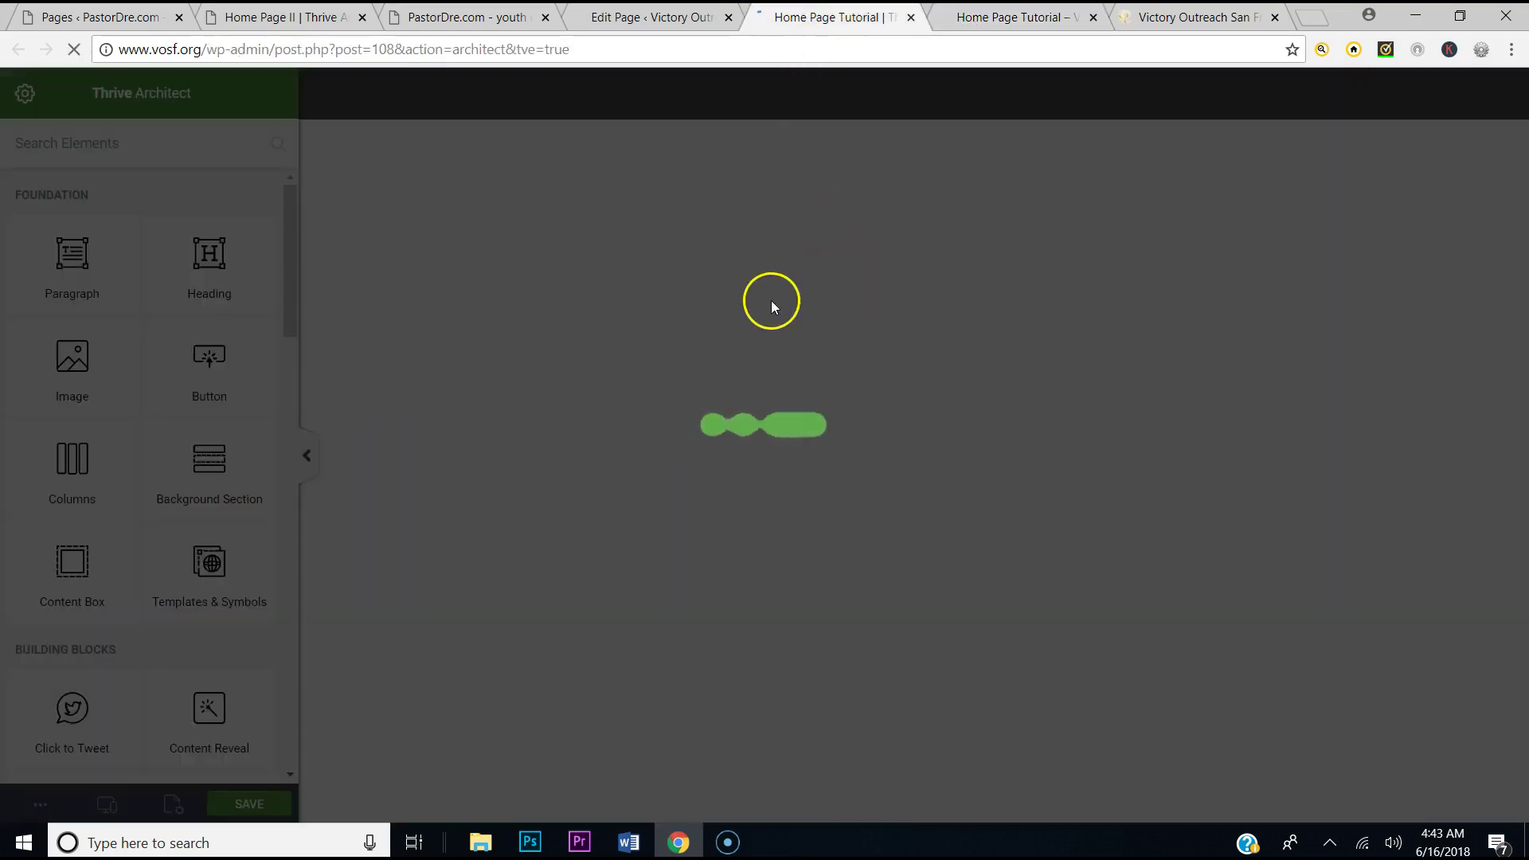
left_click(1203, 17)
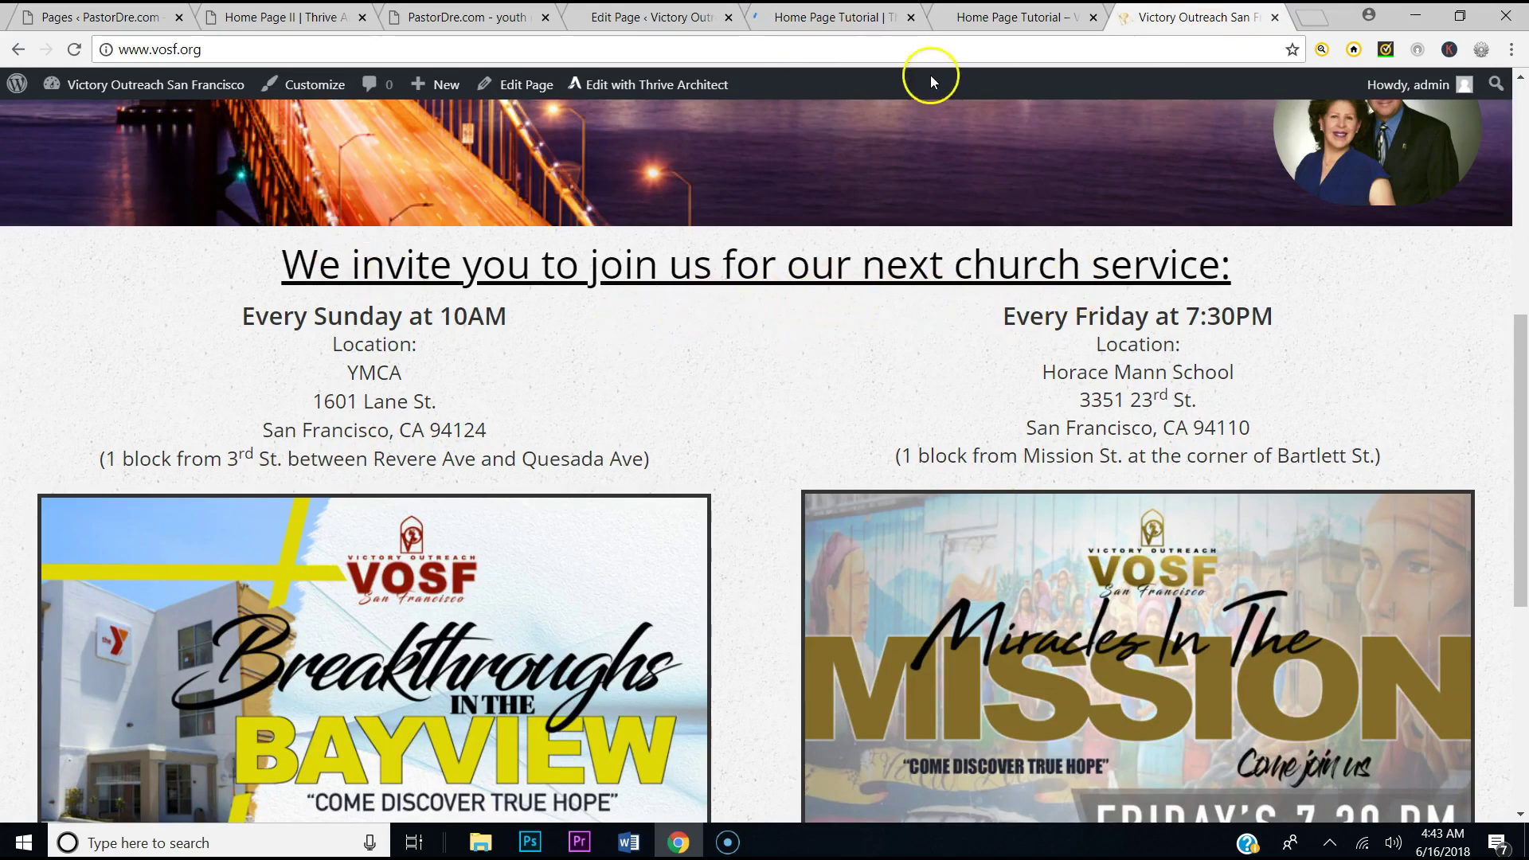
left_click(848, 15)
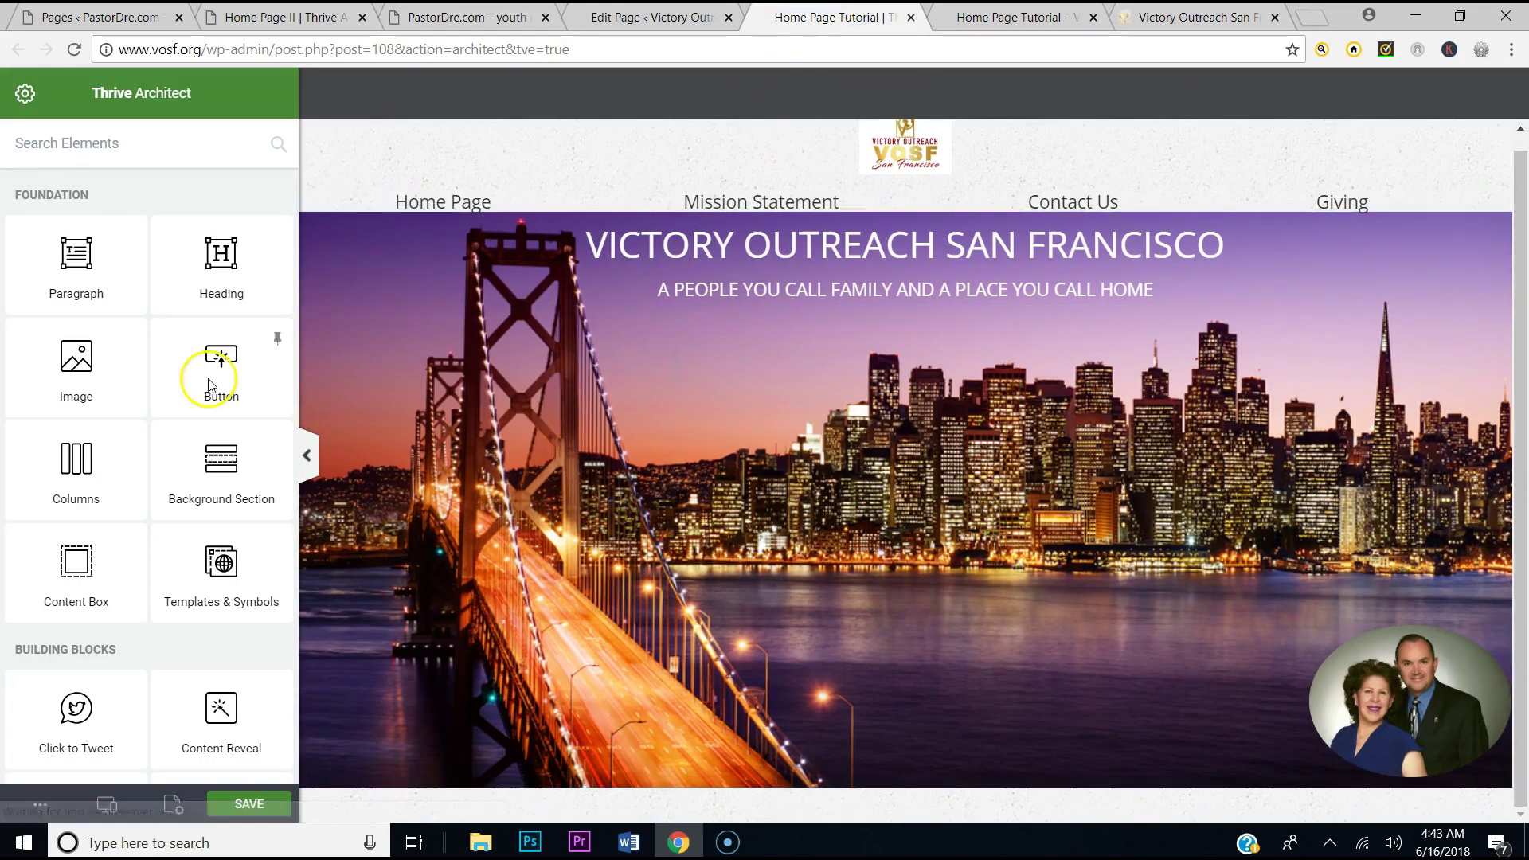
Add a heading below the banner with the text "We invite you to join us for our next church service:" copied from the live page
left_click_drag(207, 271, 932, 785)
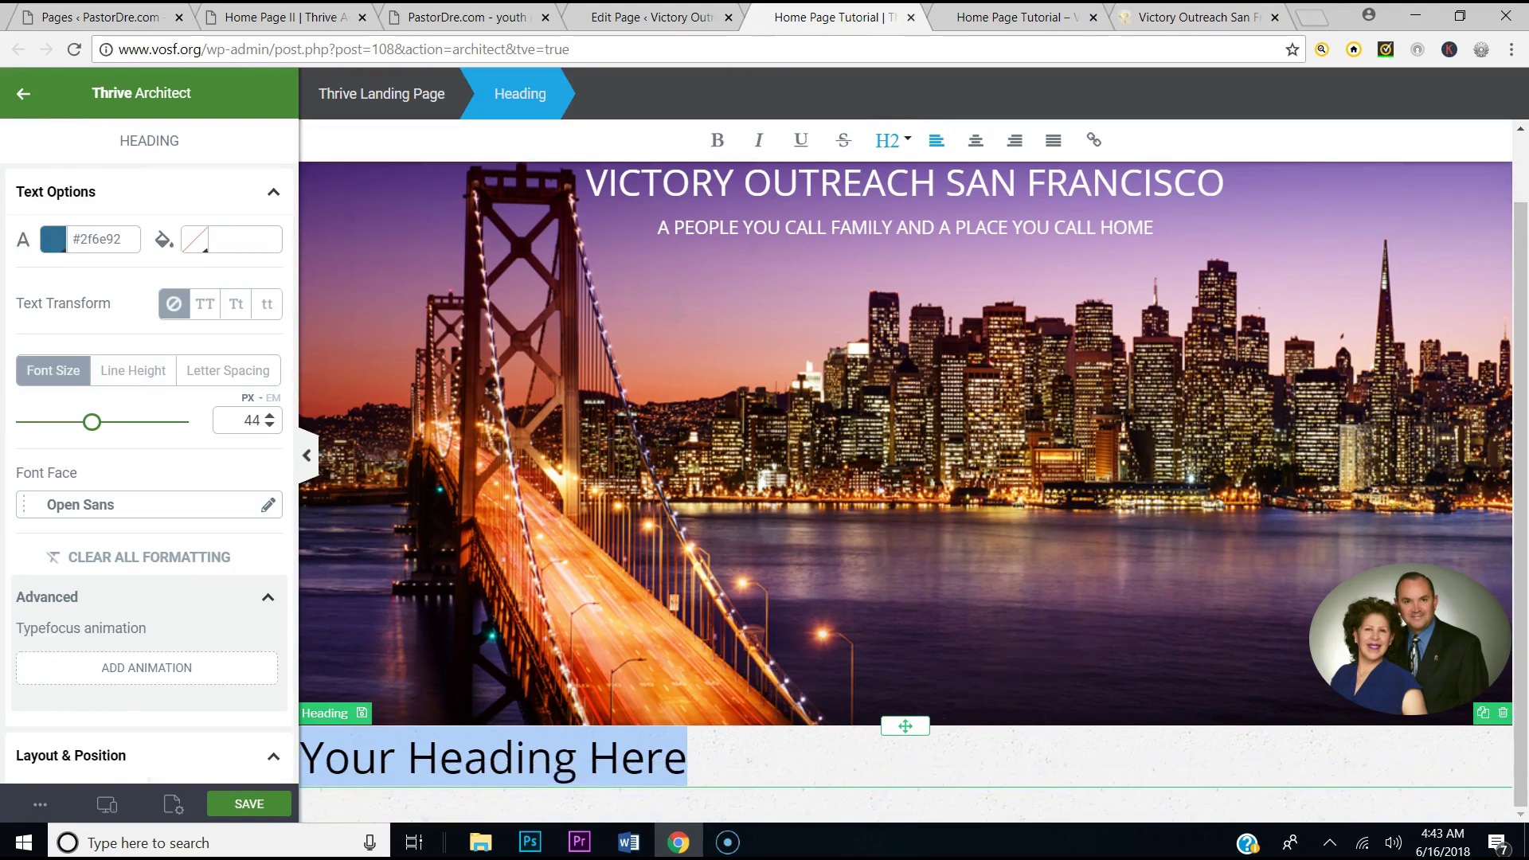
left_click(1178, 17)
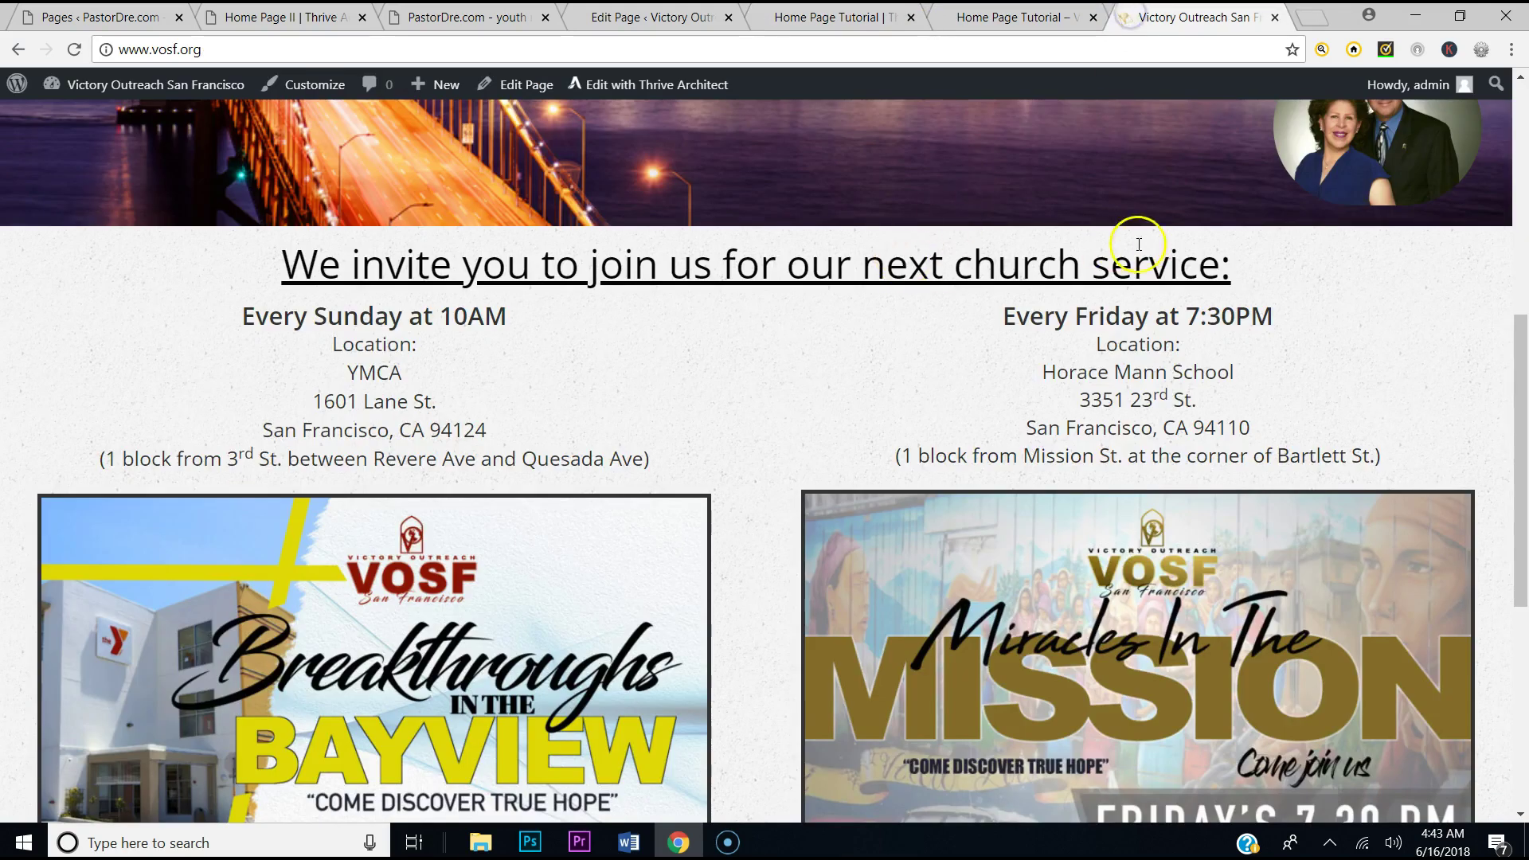
left_click_drag(1225, 262, 279, 283)
key("ctrl+c")
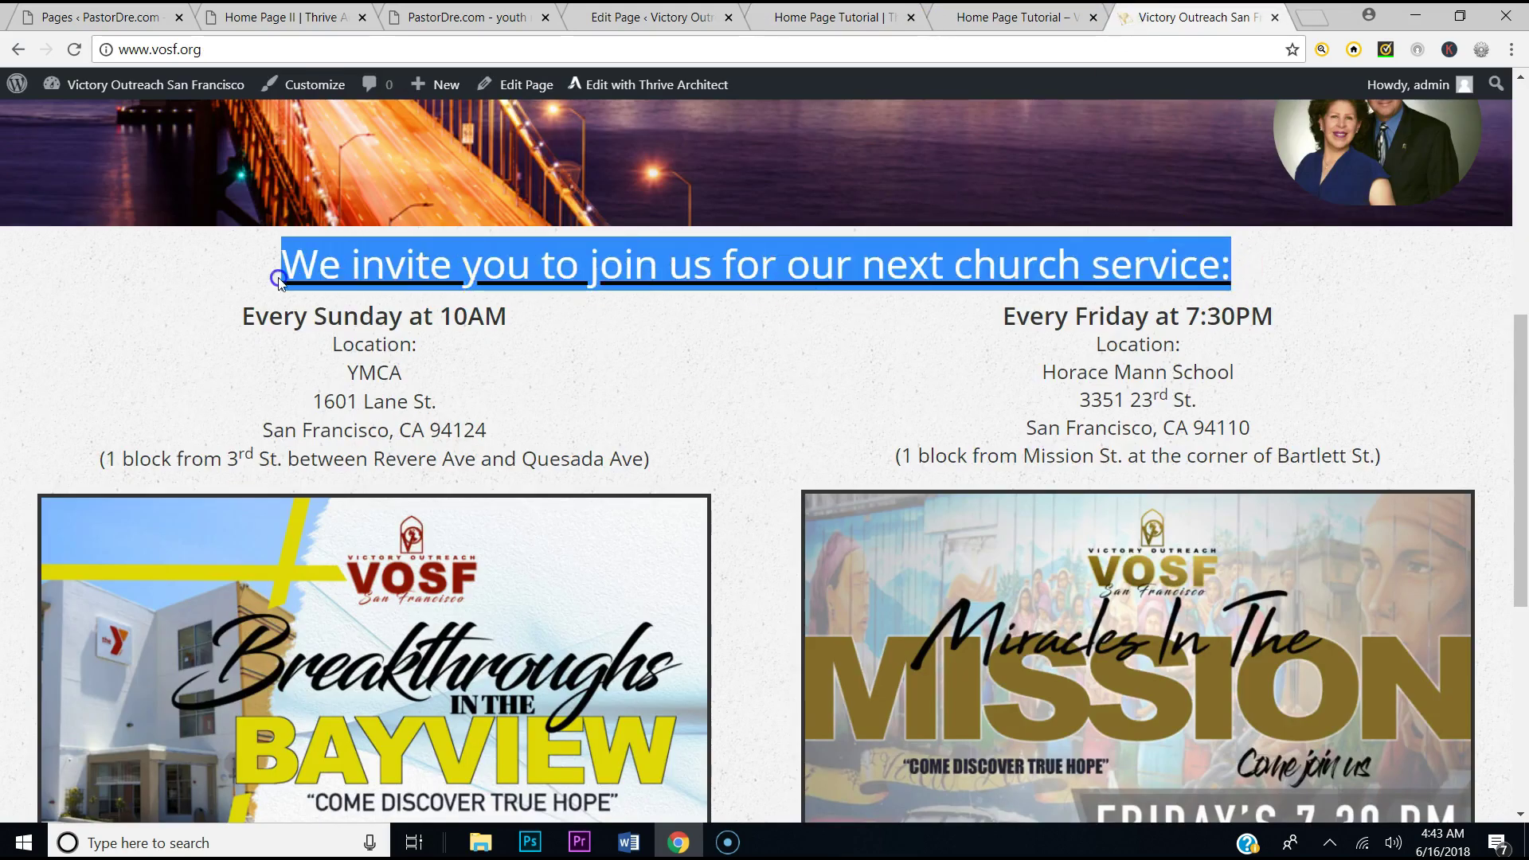
left_click(828, 17)
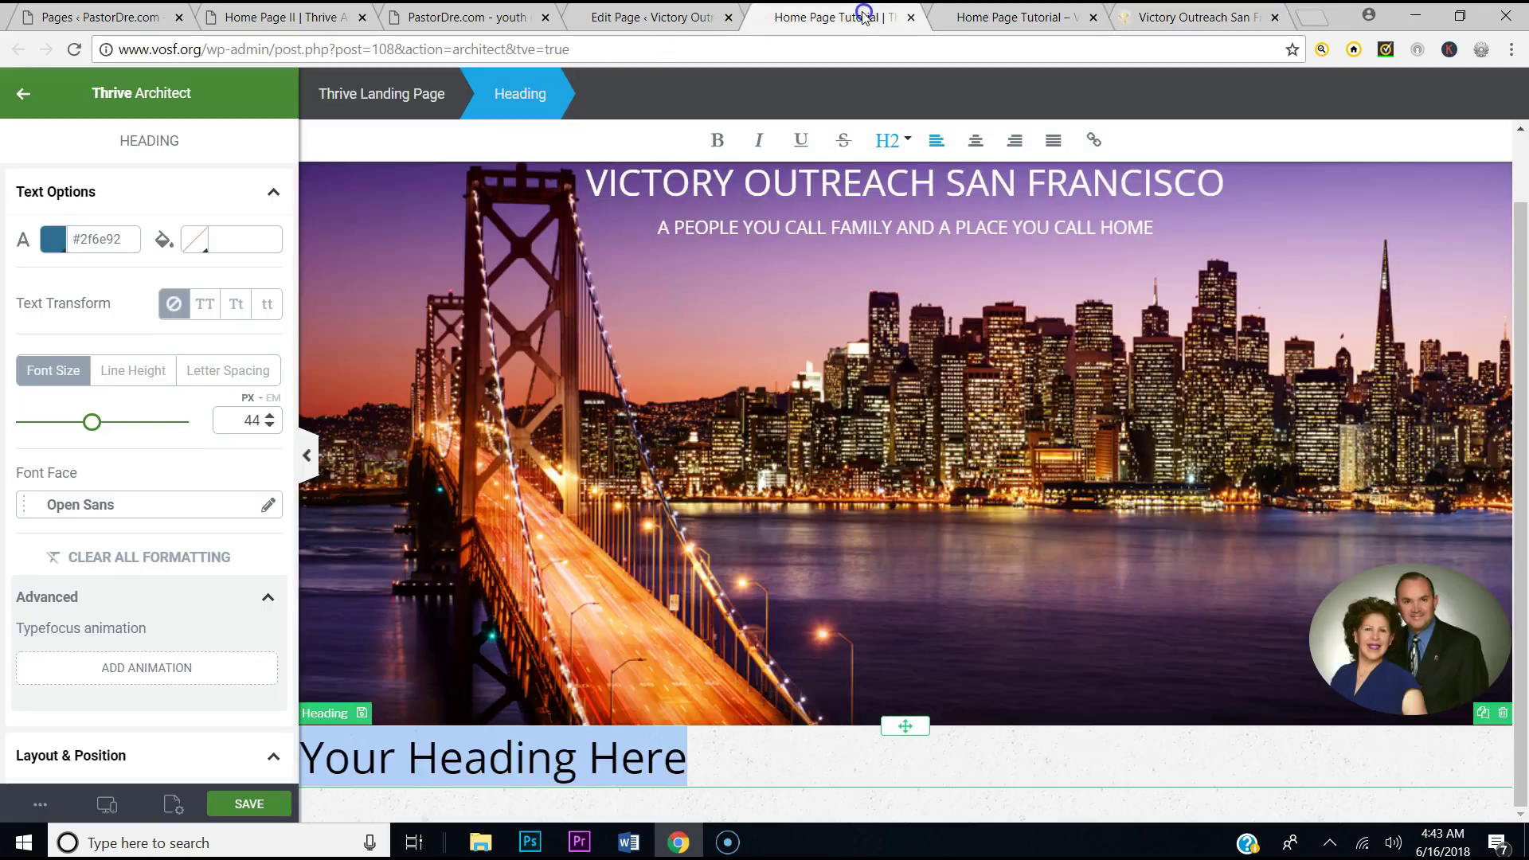
left_click_drag(690, 760, 303, 768)
key("ctrl+v")
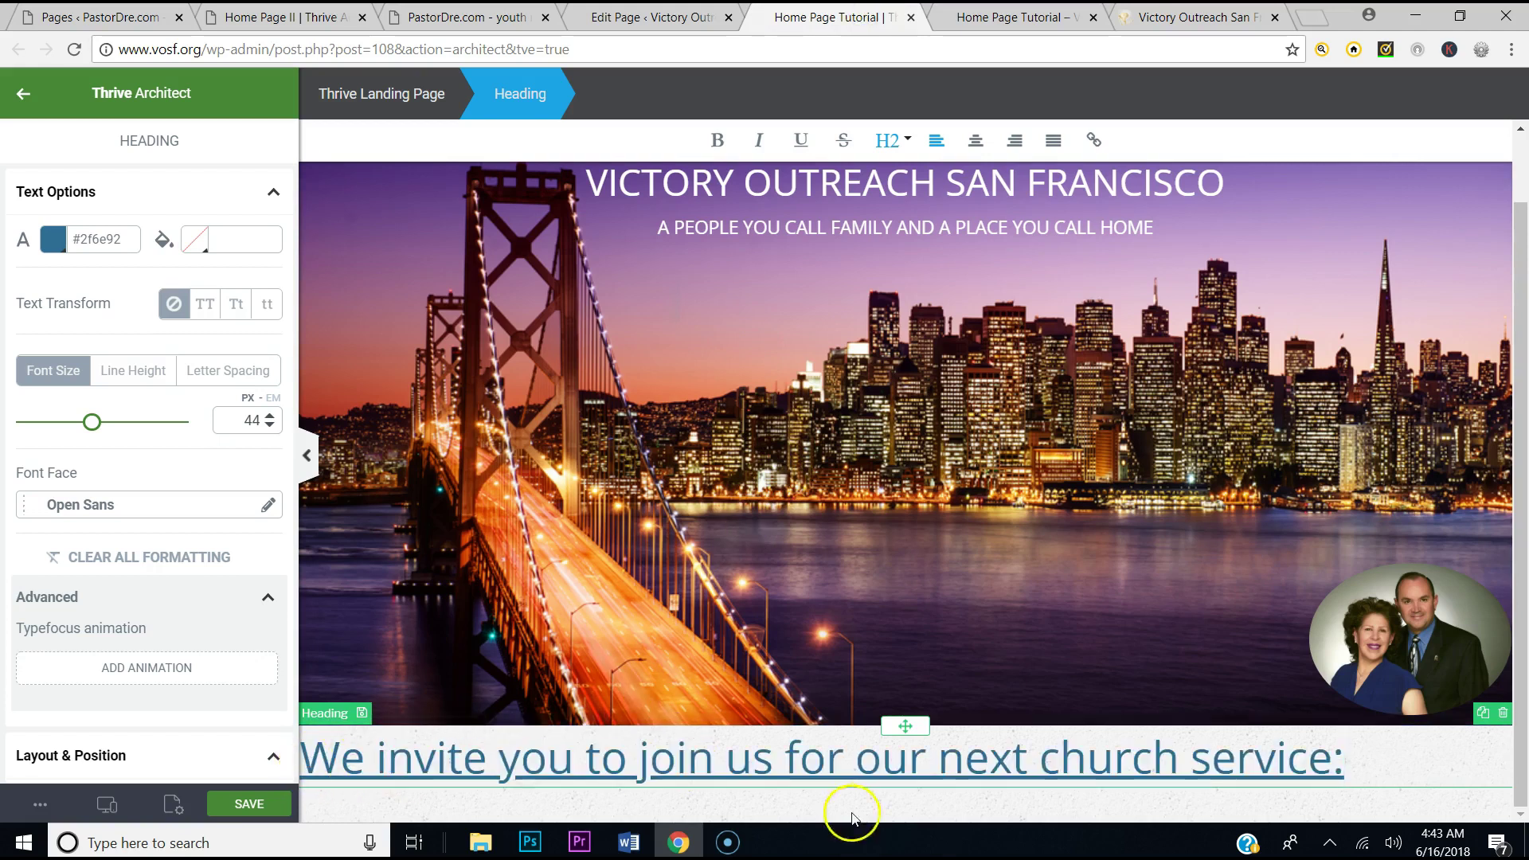
Set the invitation heading's text colour to #0a0a0a, centre the heading, and save the page
key("ctrl+a")
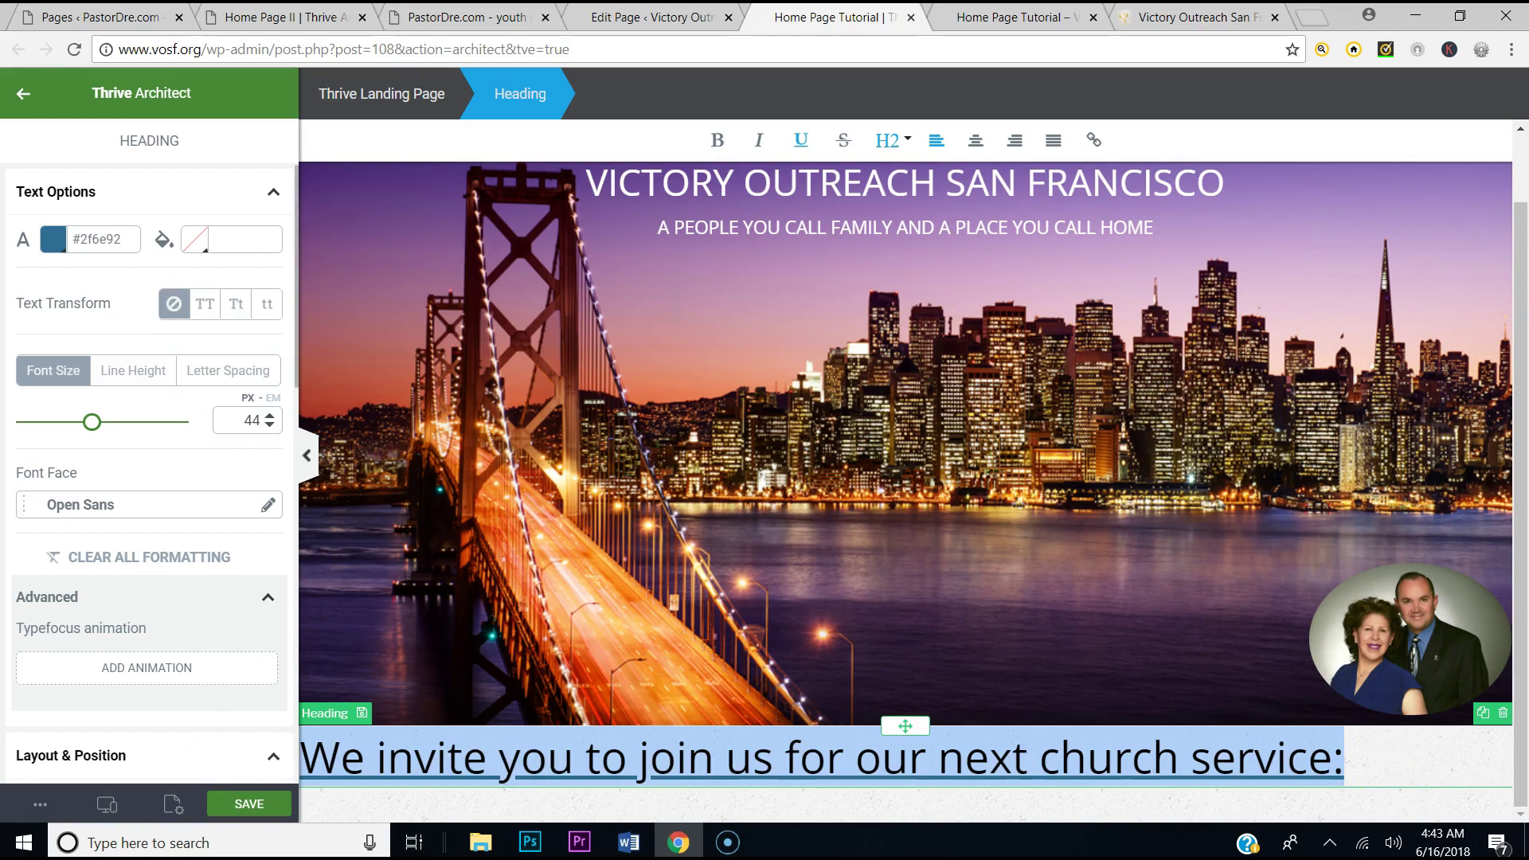
left_click(50, 240)
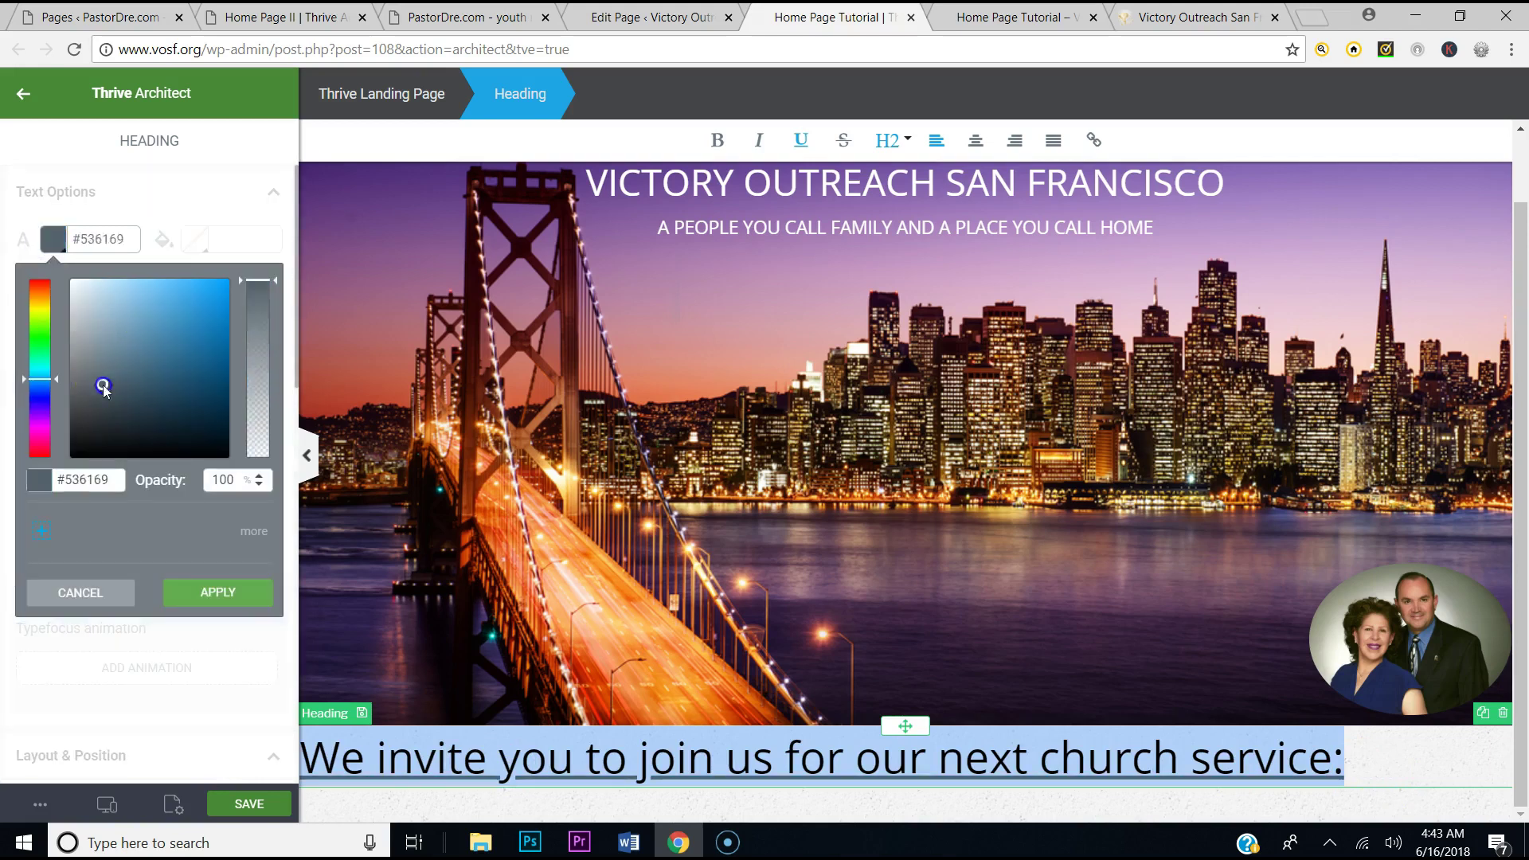
left_click_drag(103, 388, 71, 452)
left_click(239, 594)
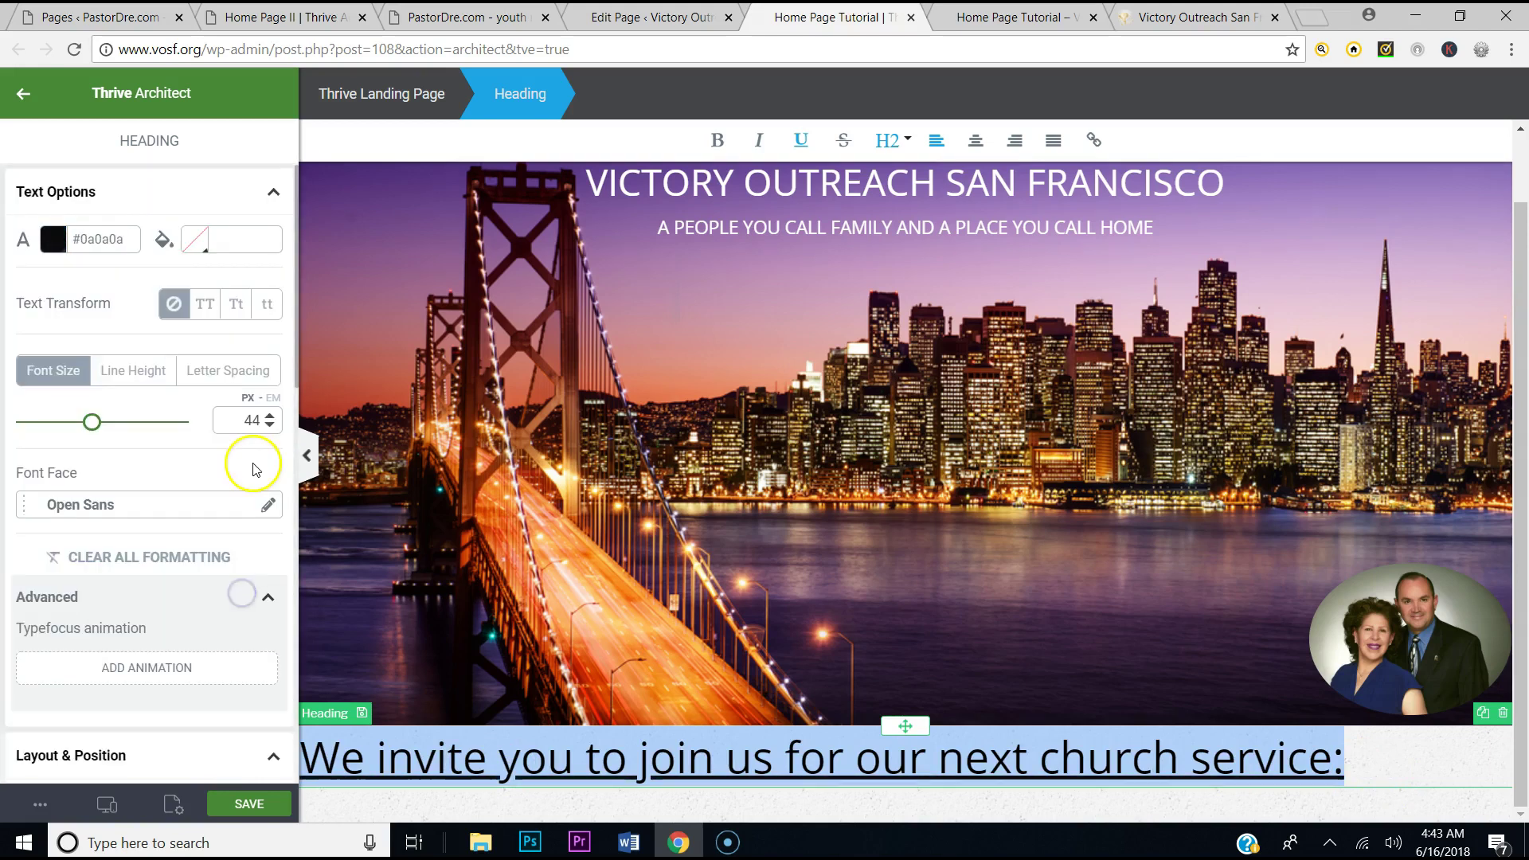
left_click(975, 140)
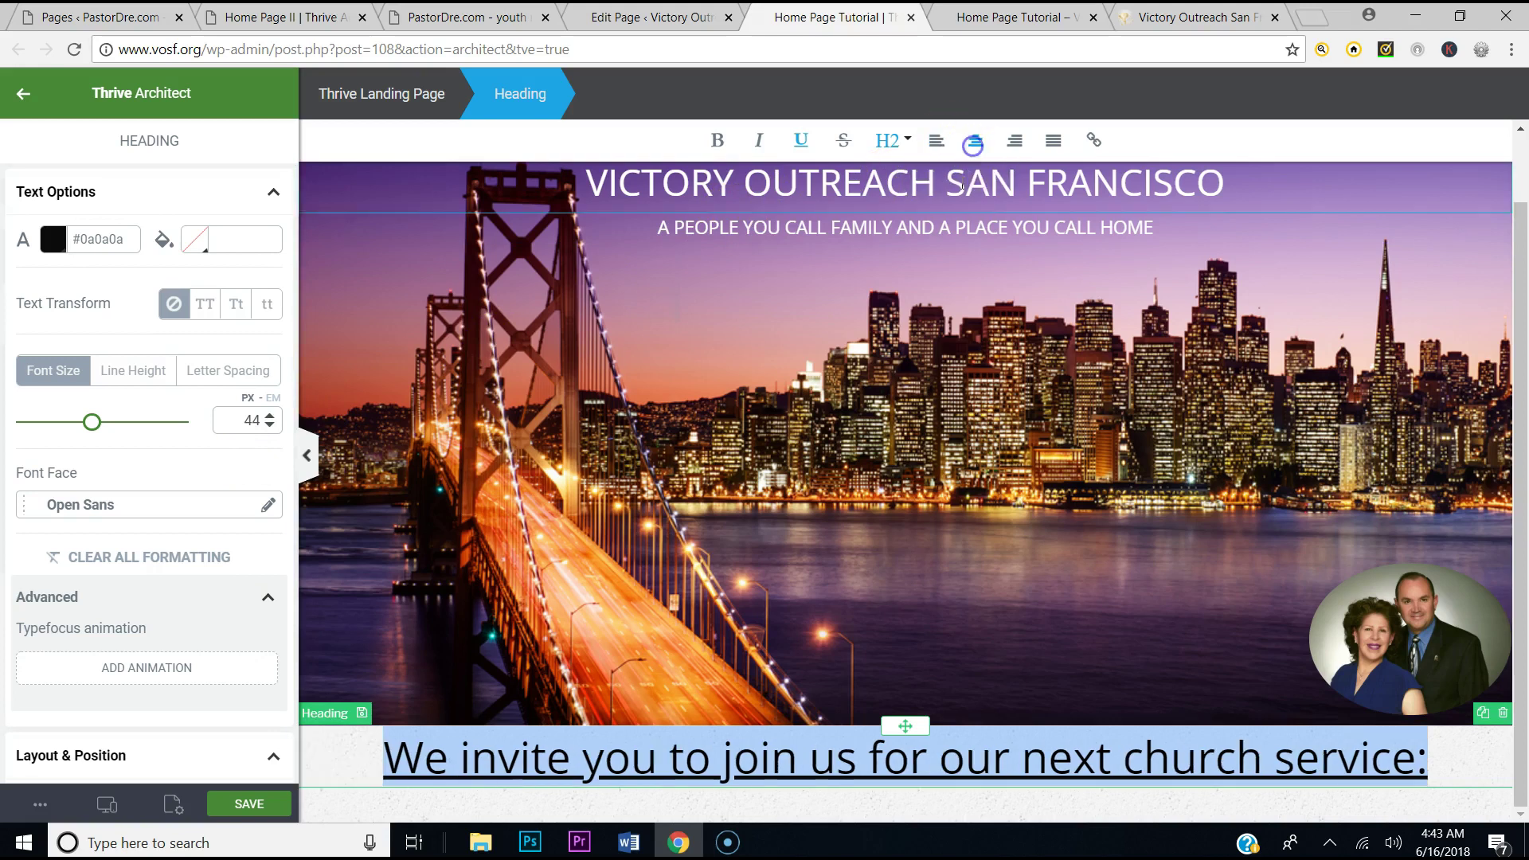
left_click(938, 377)
left_click(248, 804)
Check the layout below the heading on the live site, and add a two-column element under the invitation heading
left_click(1163, 17)
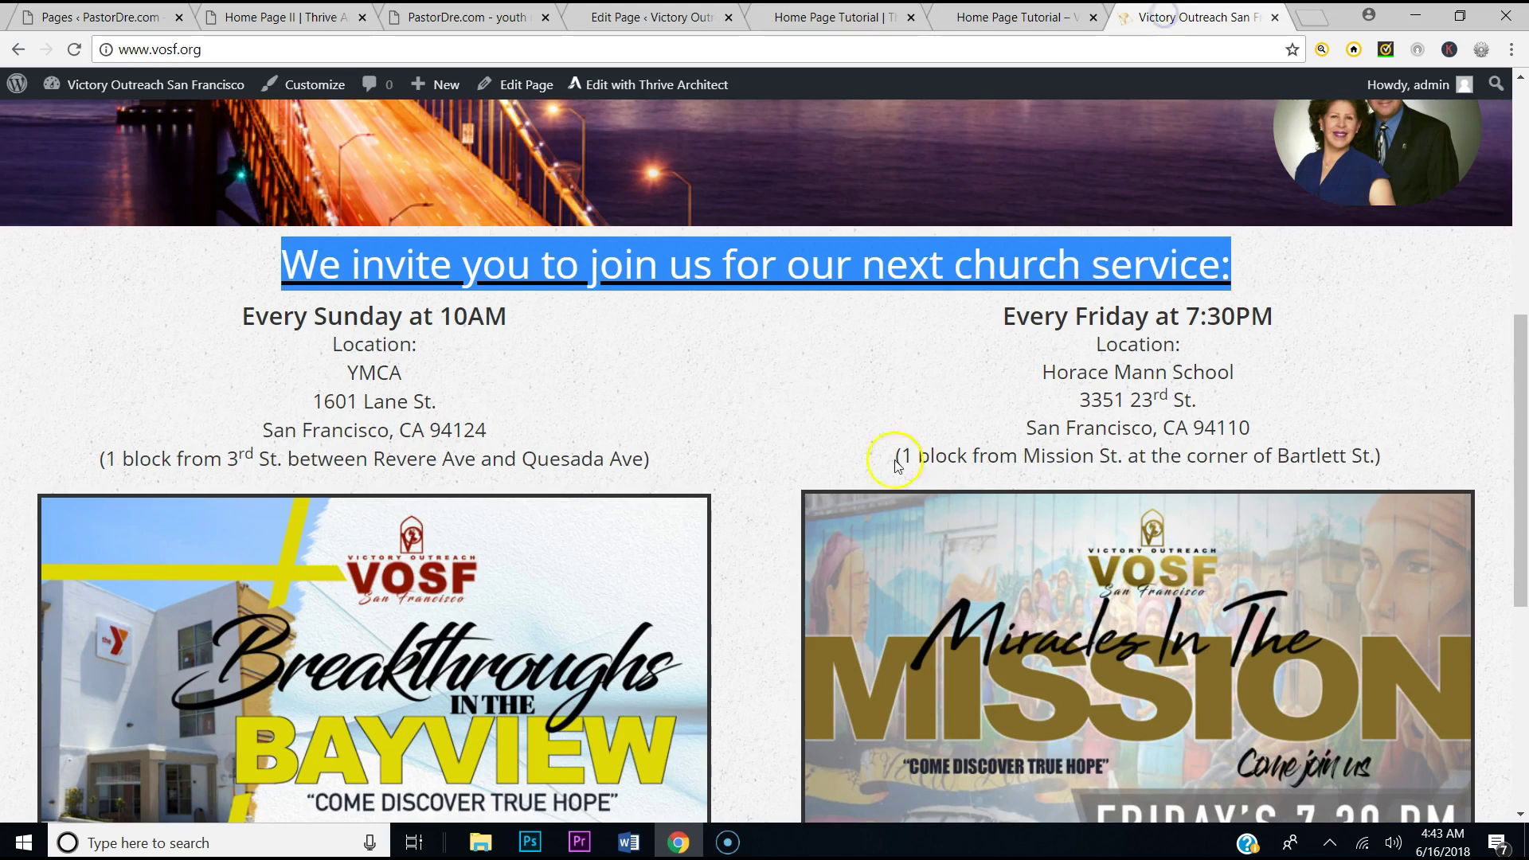
left_click(989, 14)
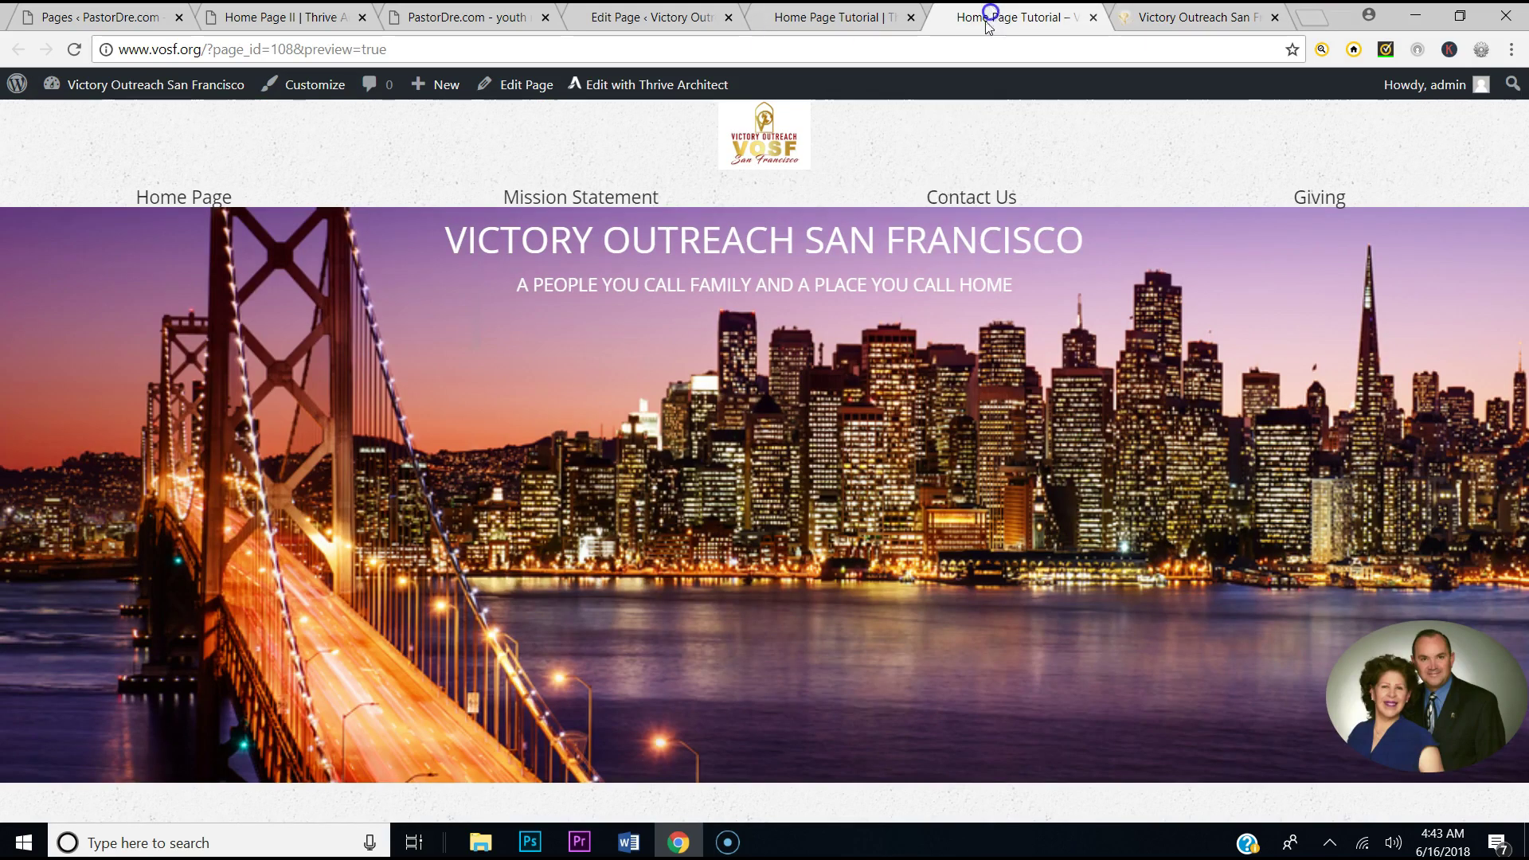
left_click(794, 13)
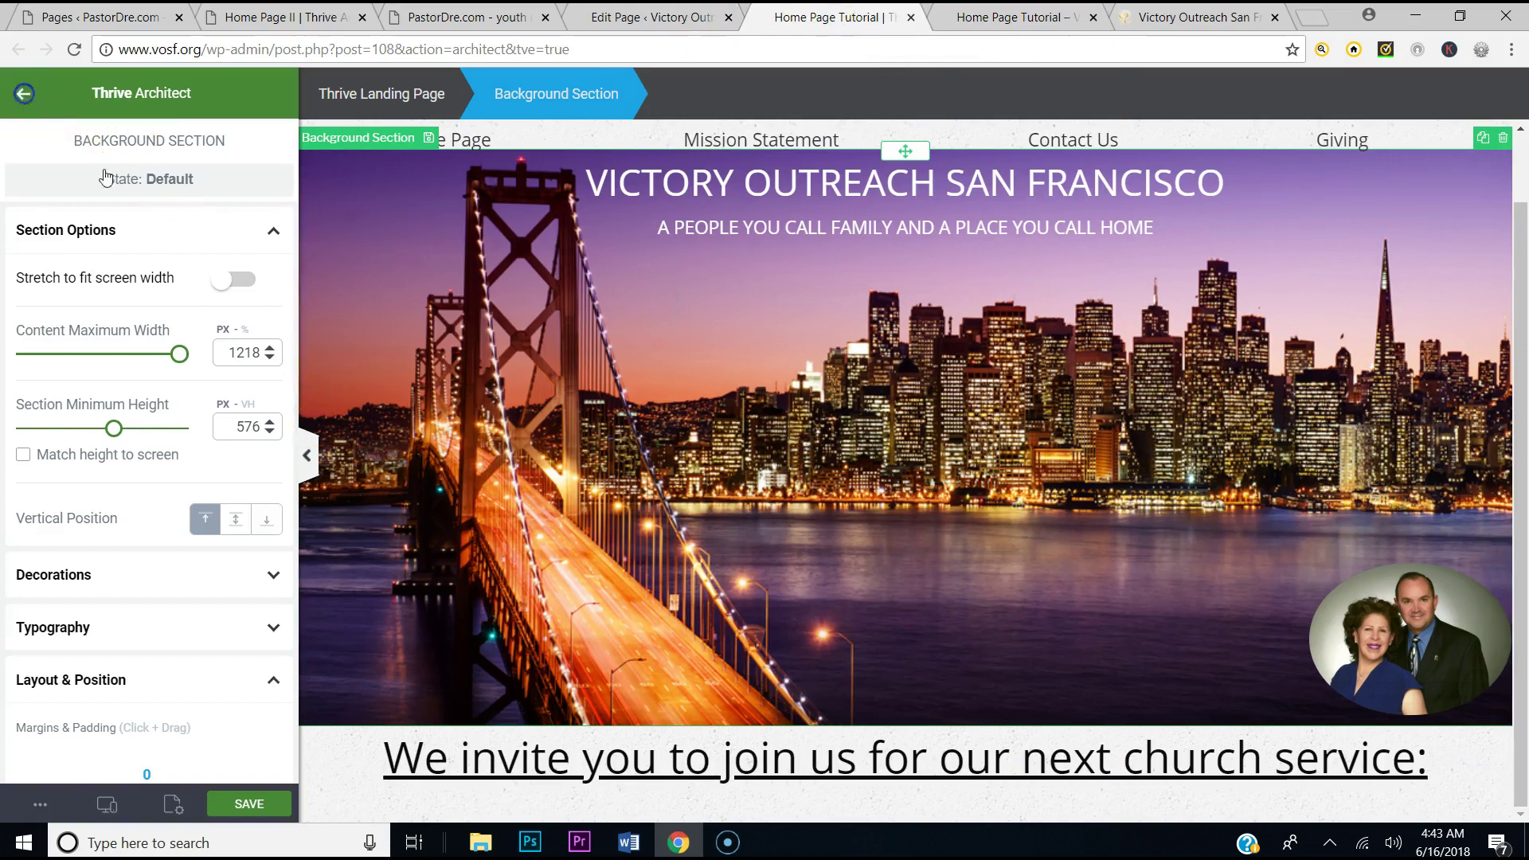
left_click(24, 93)
left_click_drag(87, 473, 894, 782)
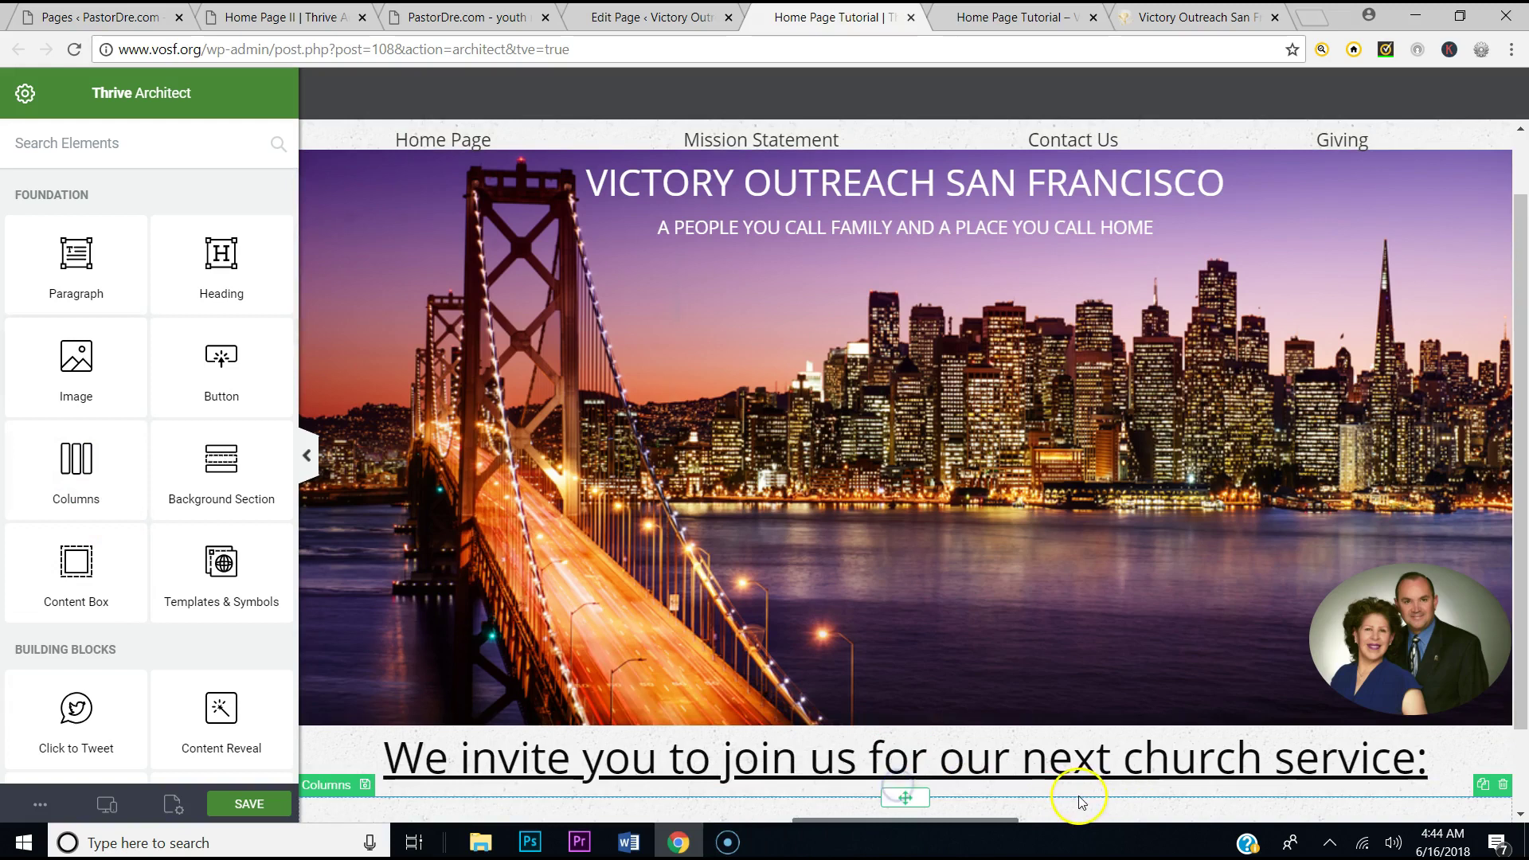
left_click(829, 693)
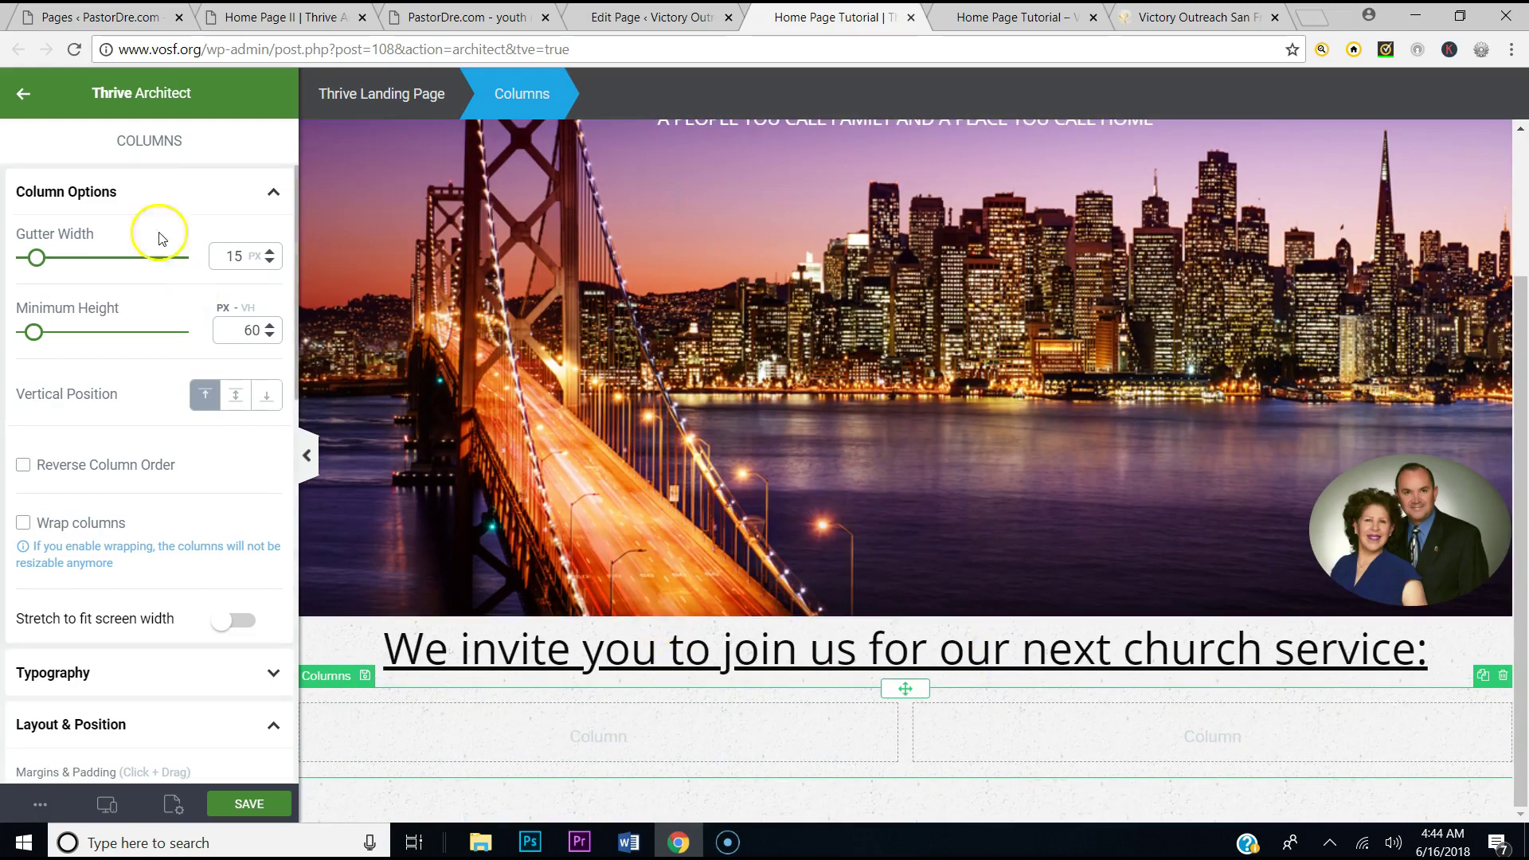
Add a paragraph to the first column, and place a duplicate of it in the second column
left_click(23, 93)
left_click_drag(59, 263, 594, 723)
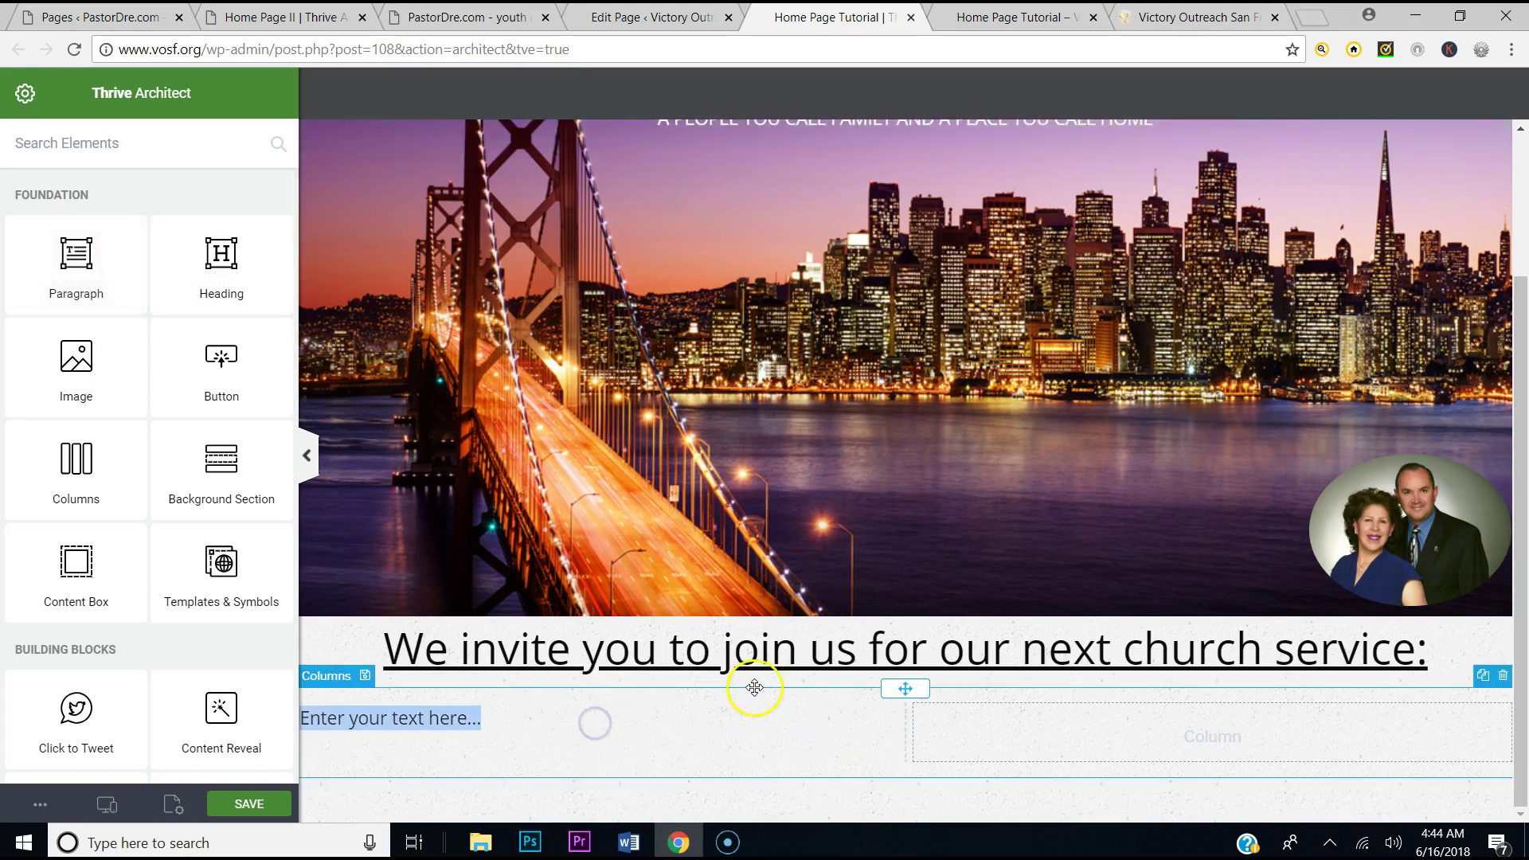
left_click(630, 730)
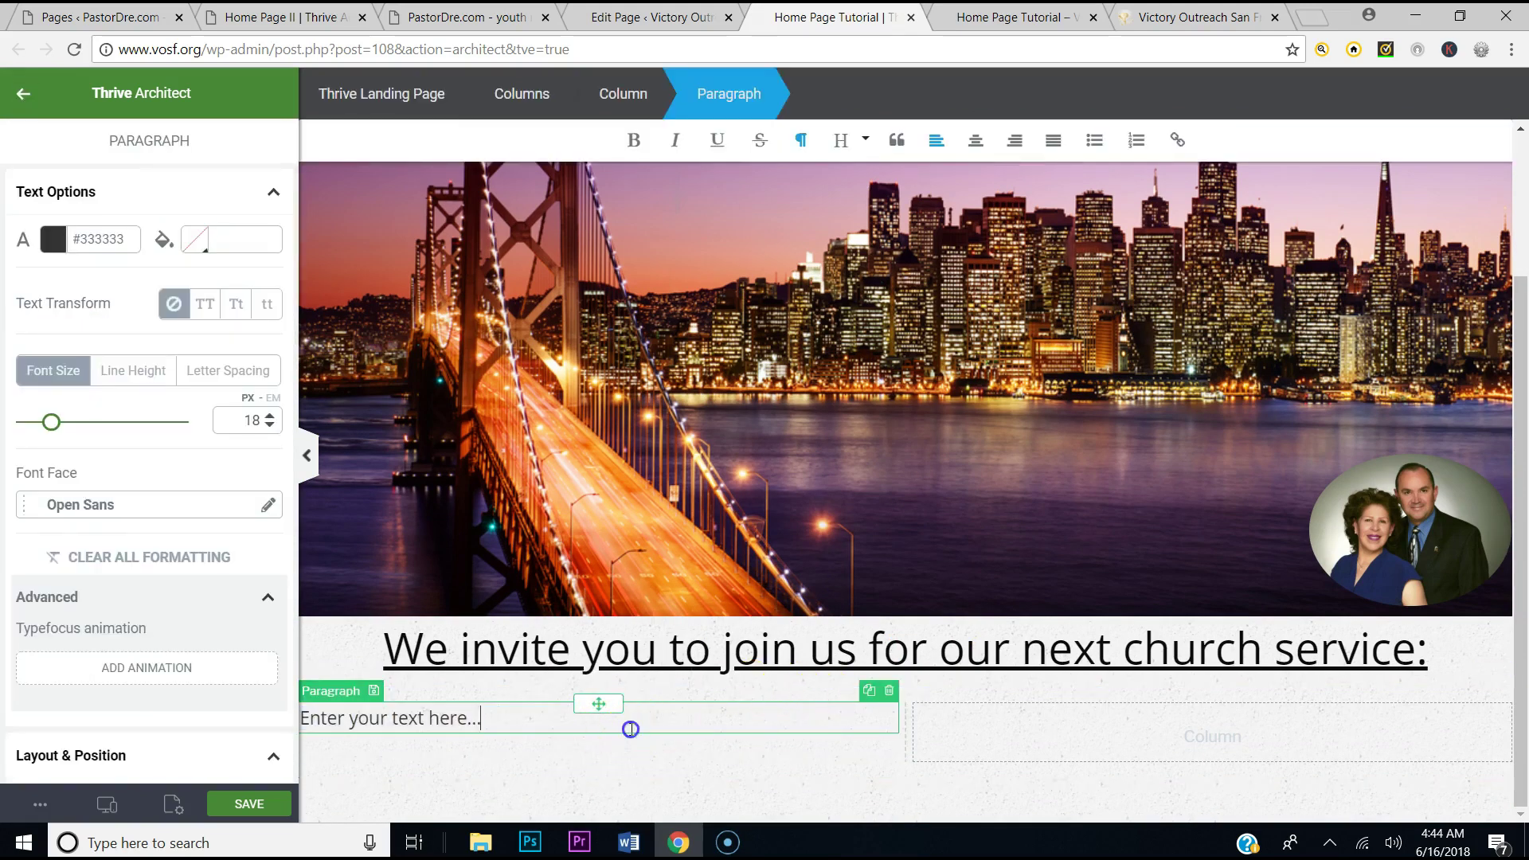
left_click(867, 695)
left_click_drag(590, 704, 1154, 709)
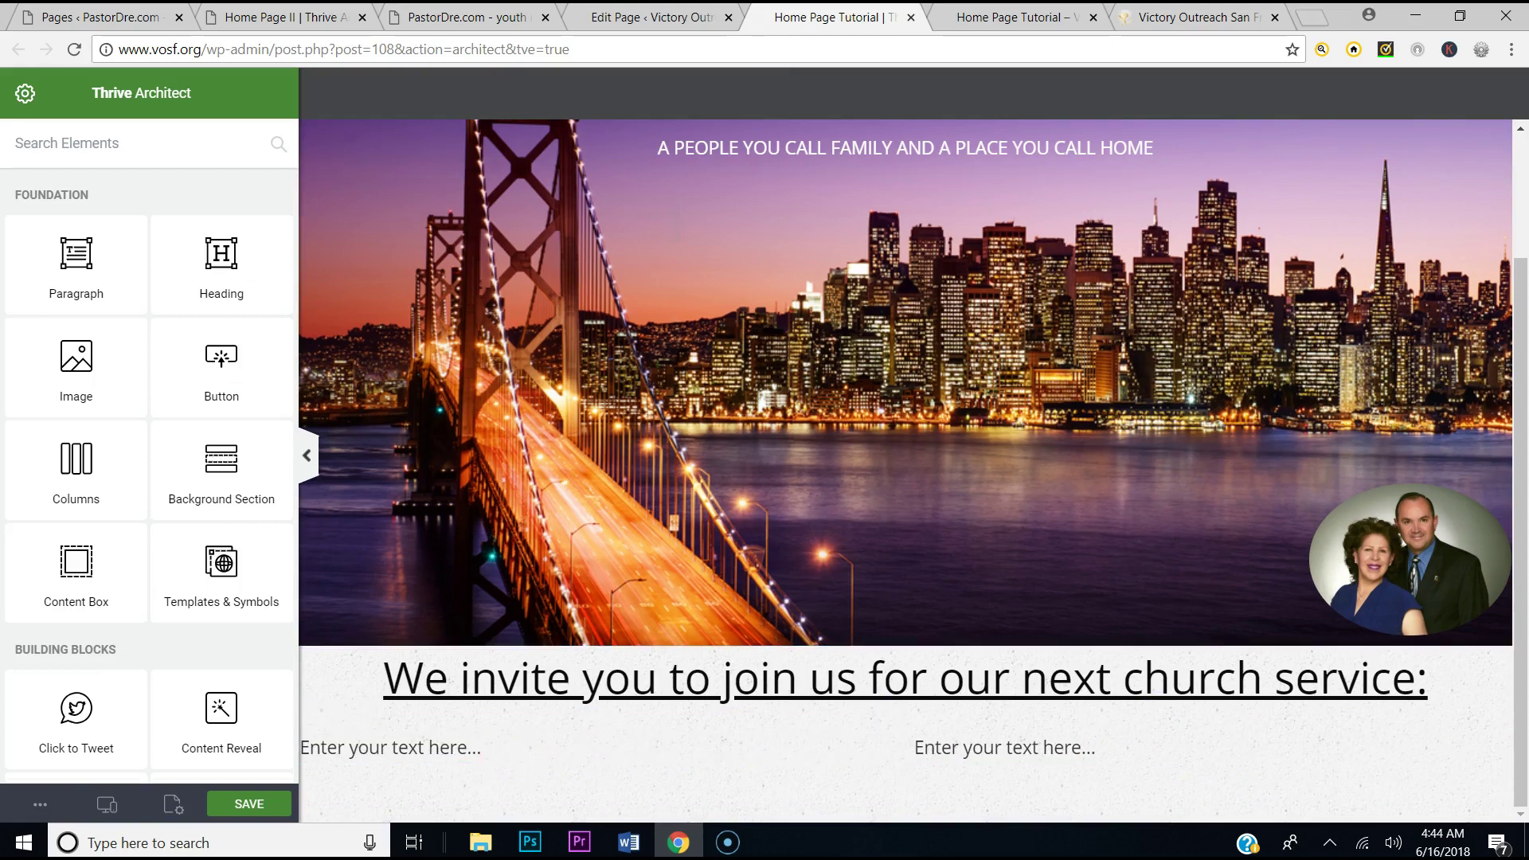
Replace the first column's placeholder text with the "Every Sunday at 10AM" service details copied from the live page
left_click(1181, 17)
left_click_drag(652, 466, 261, 332)
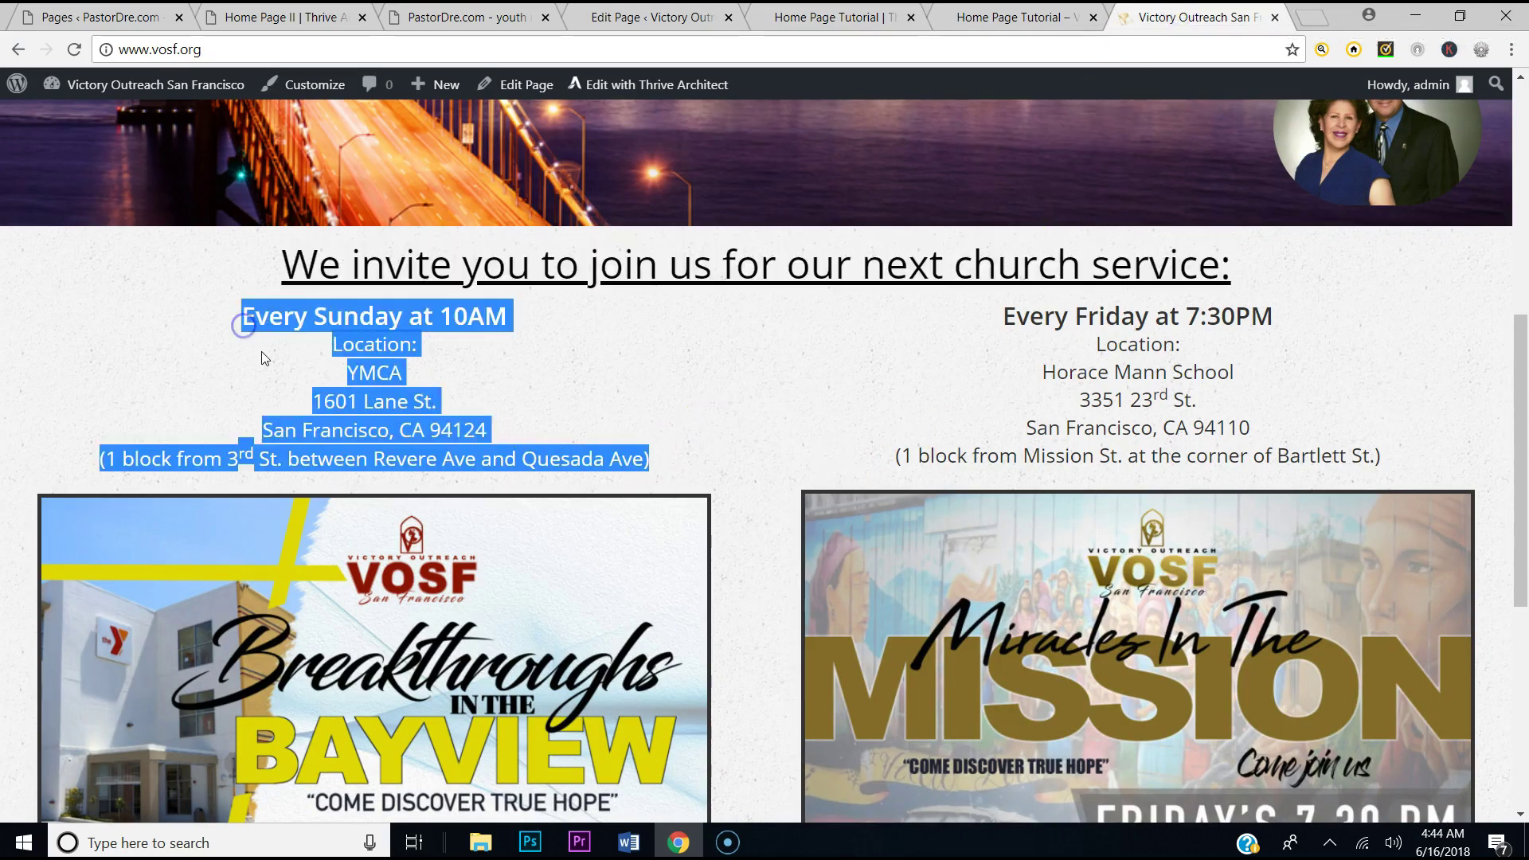
left_click(828, 17)
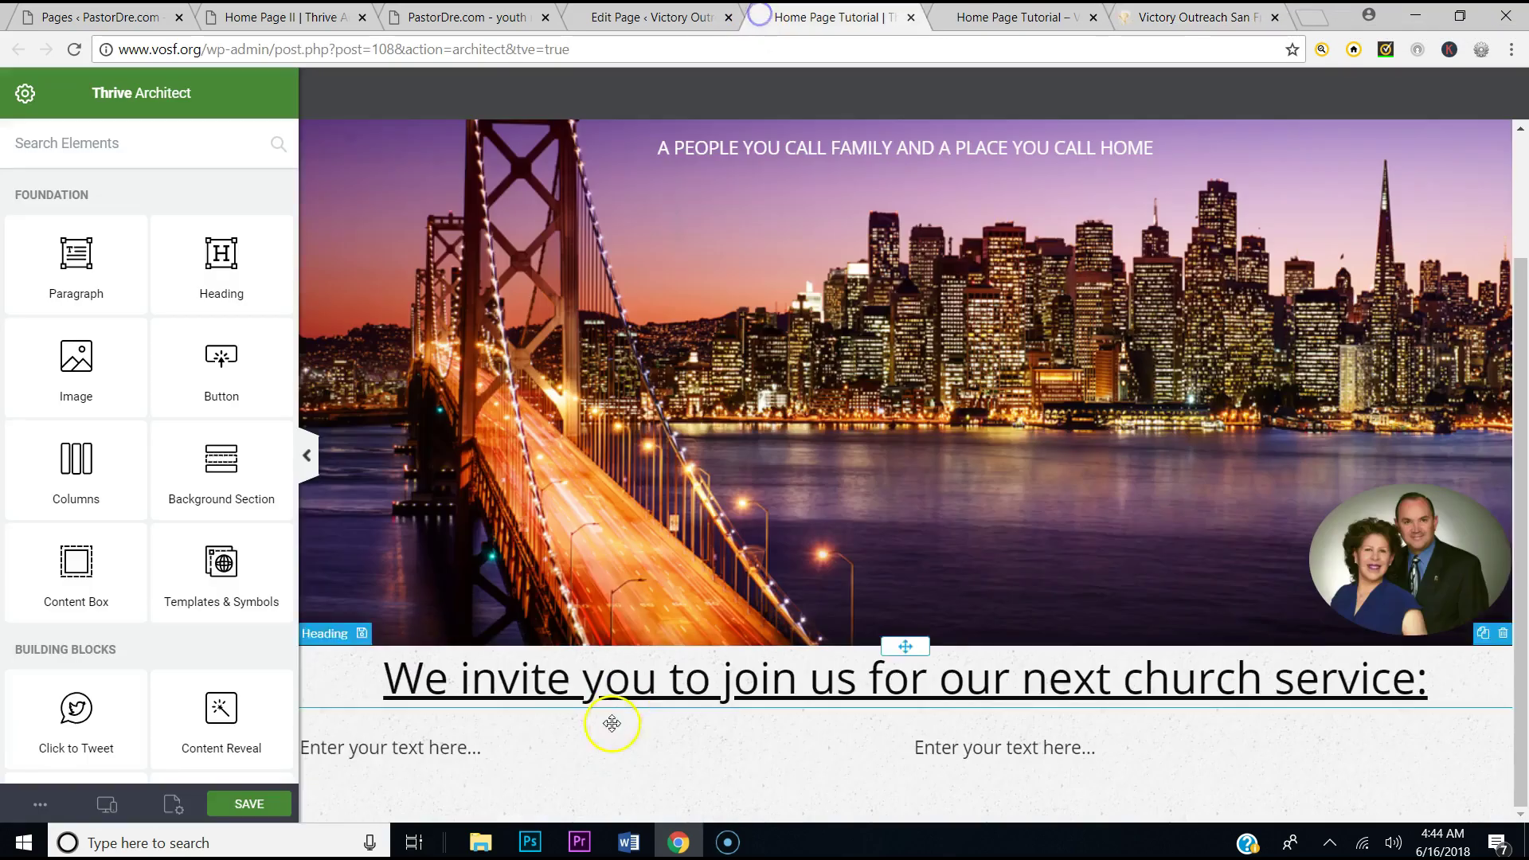
left_click(514, 753)
left_click_drag(514, 754, 336, 761)
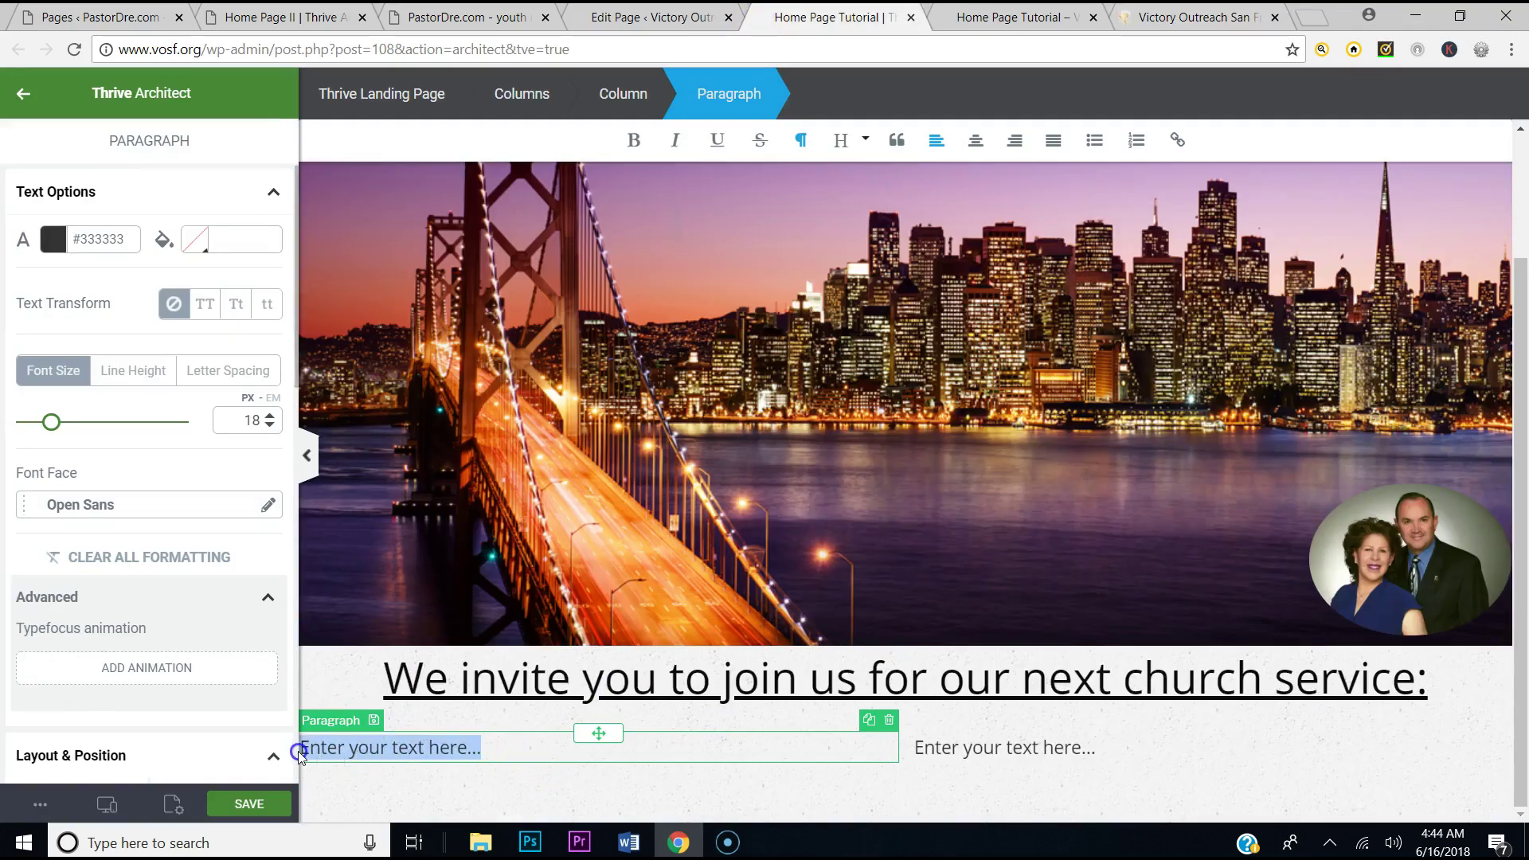
key("ctrl+v")
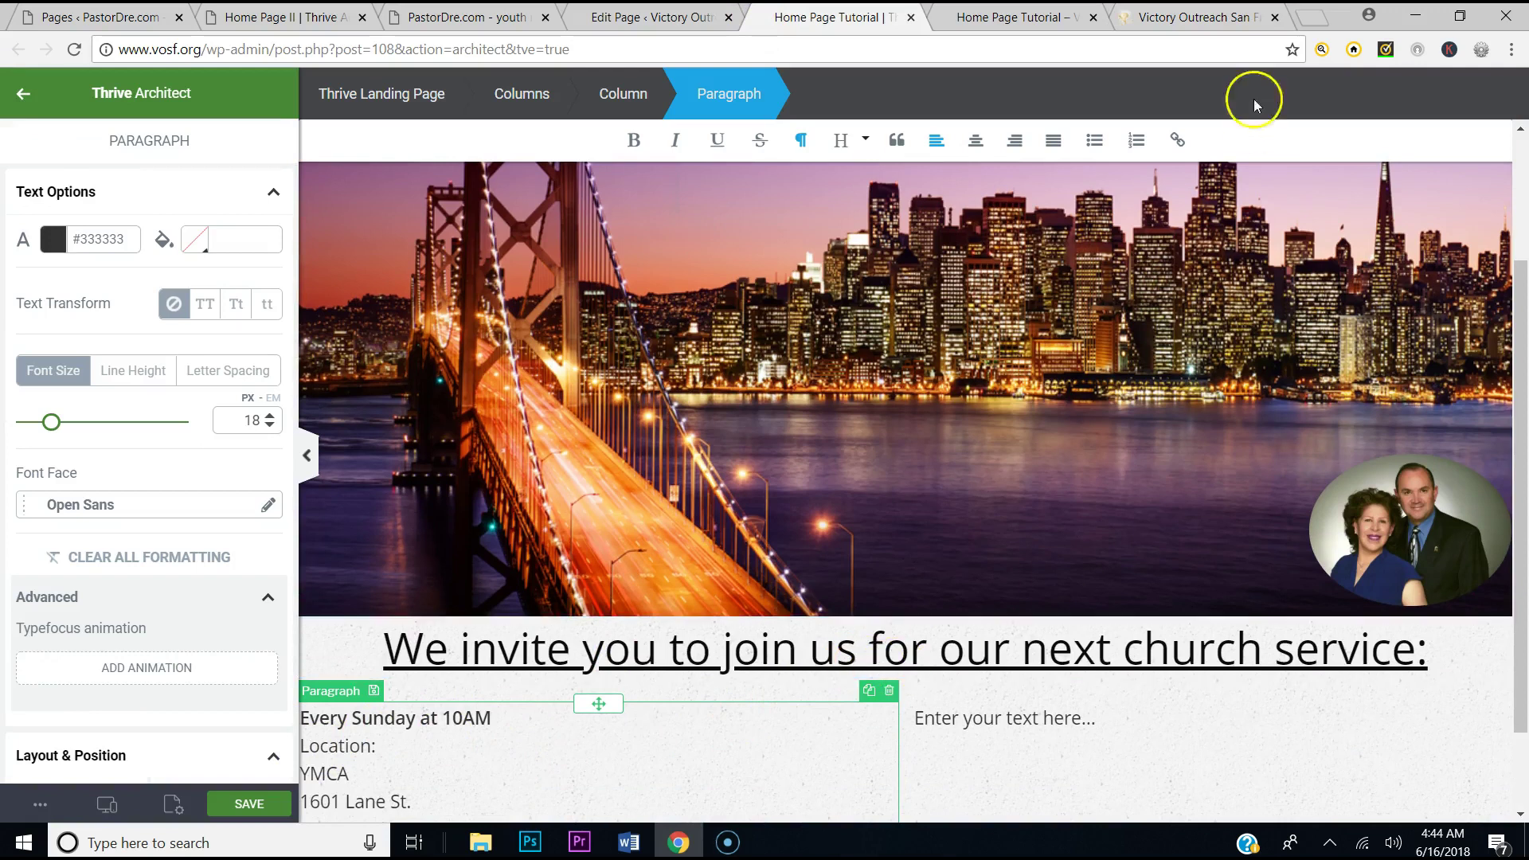
Replace the second column's placeholder text with the "Every Friday at 7:30PM" service details copied from the live page
left_click(1210, 18)
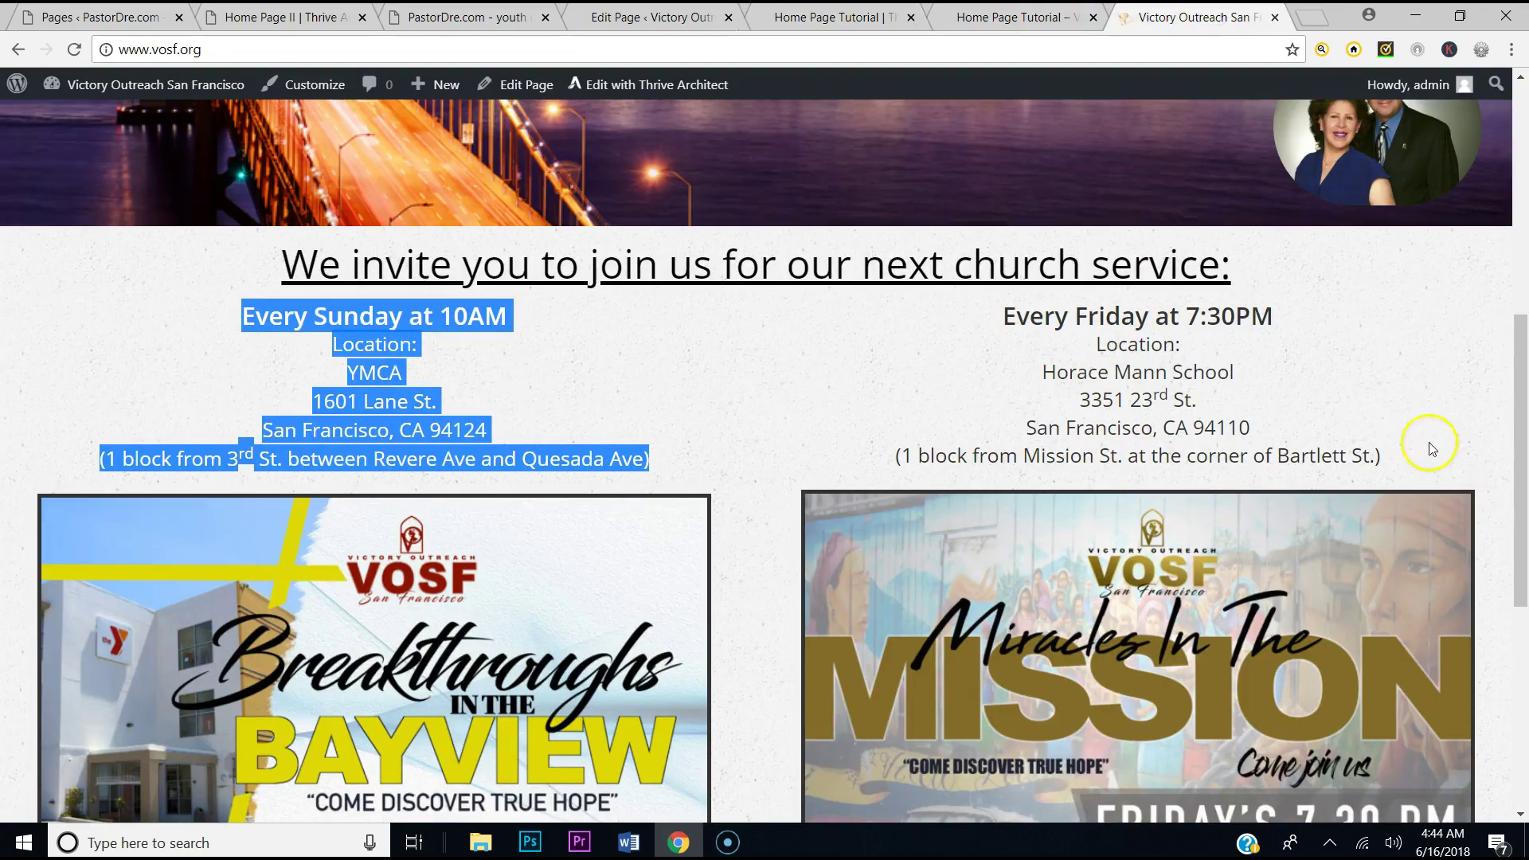
left_click(1399, 455)
left_click_drag(1332, 455, 981, 321)
key("ctrl+c")
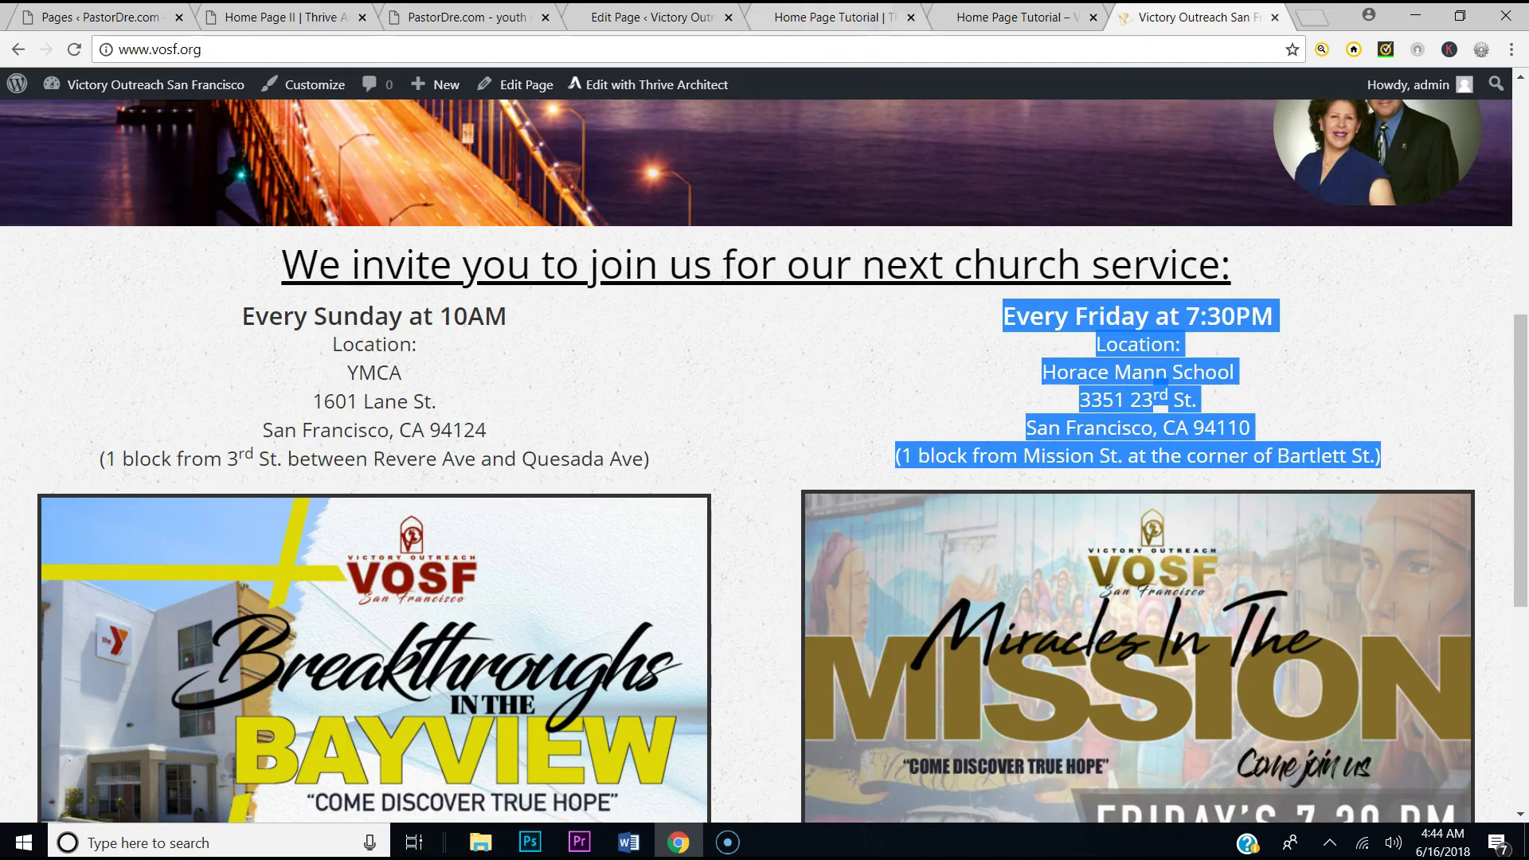
left_click(827, 11)
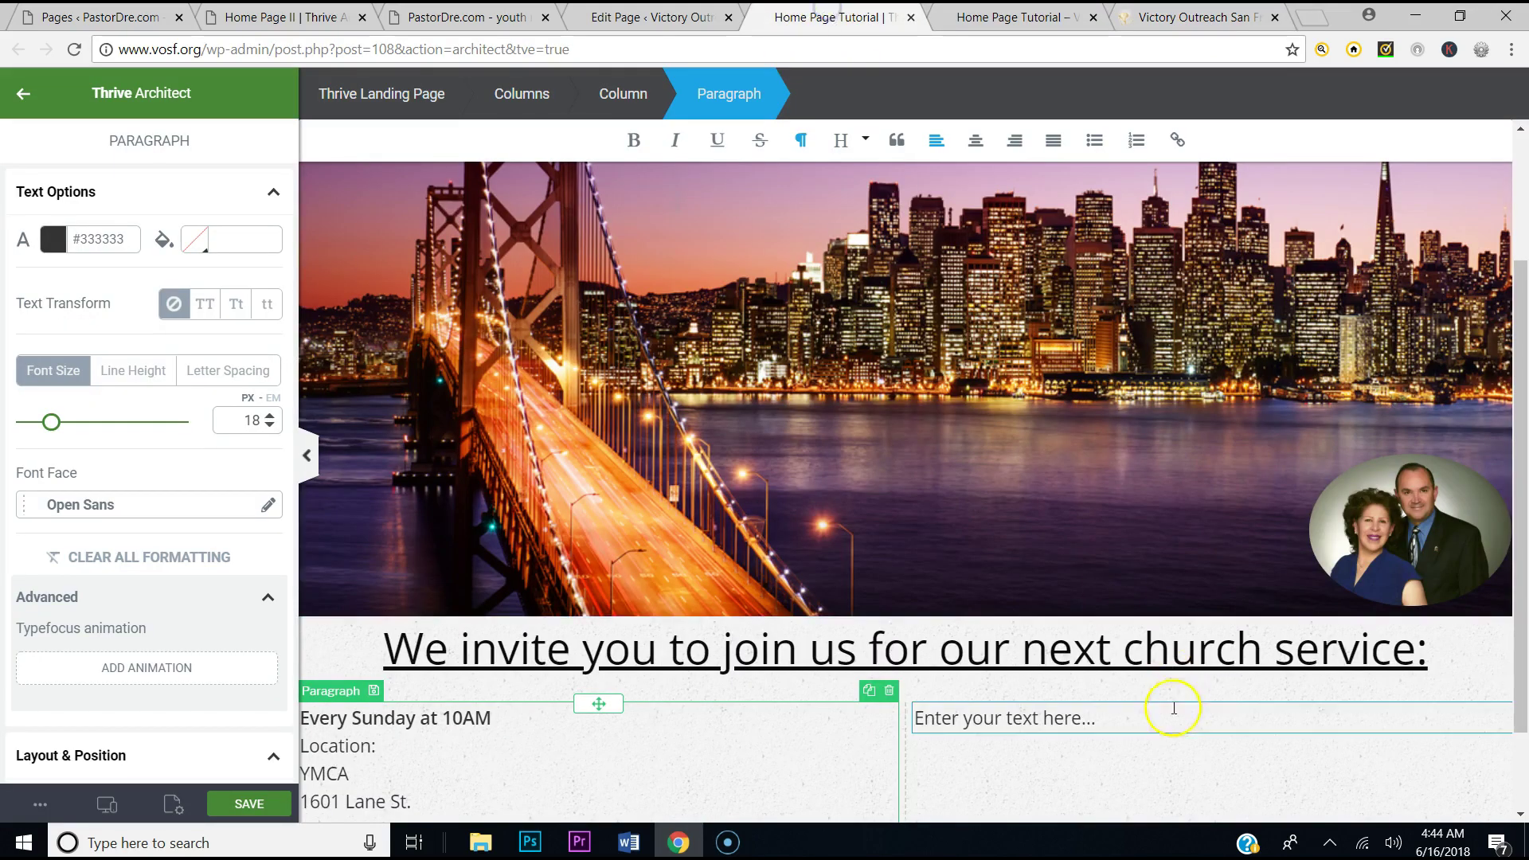
left_click(1118, 716)
key("ctrl+v")
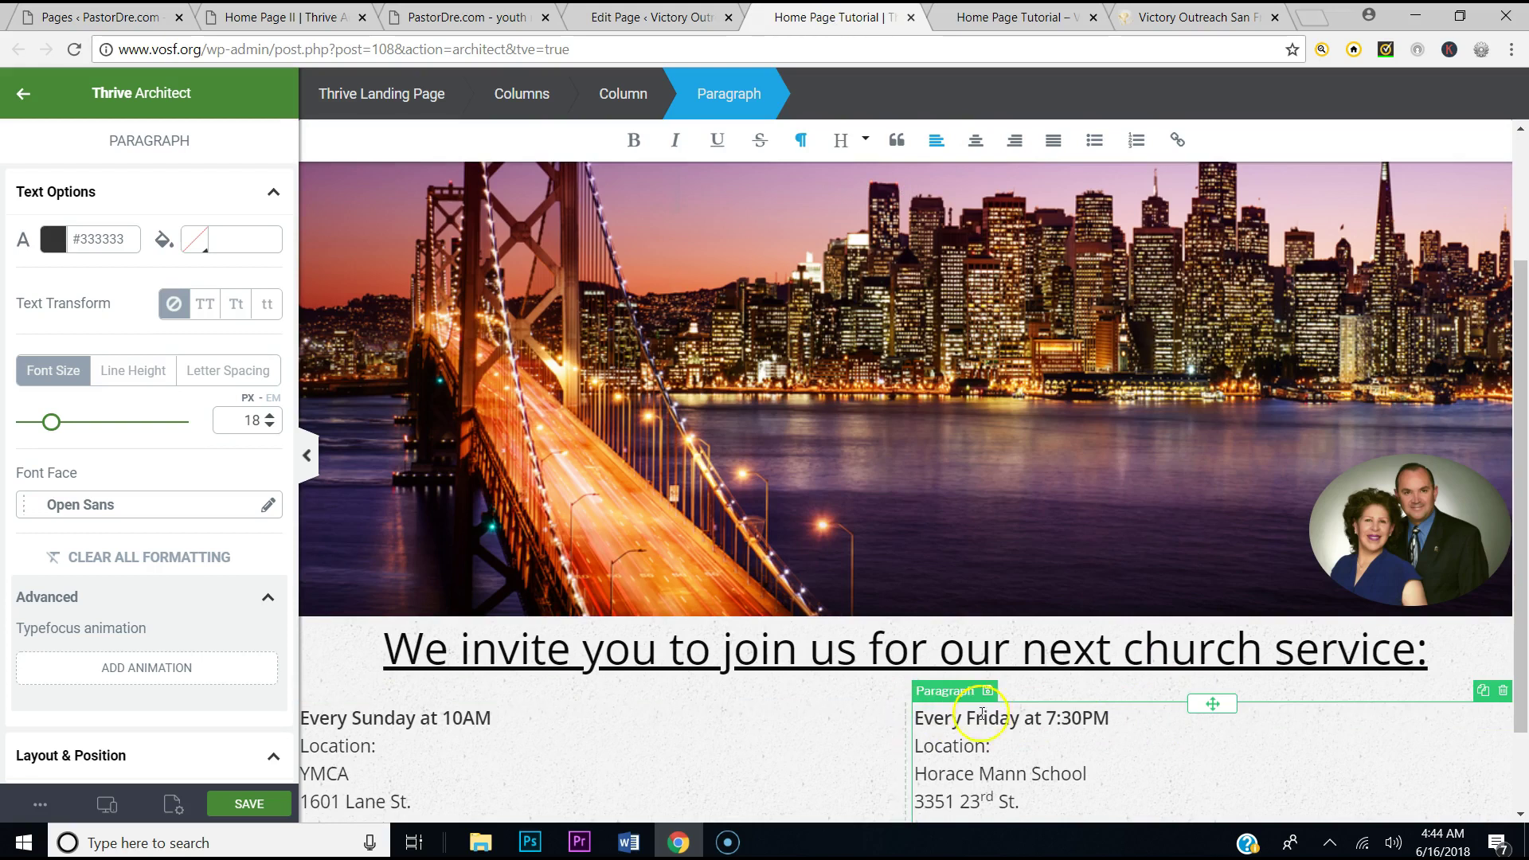
Centre all lines of the Sunday and Friday service paragraphs in their columns
scroll(1007, 693, "down", 2)
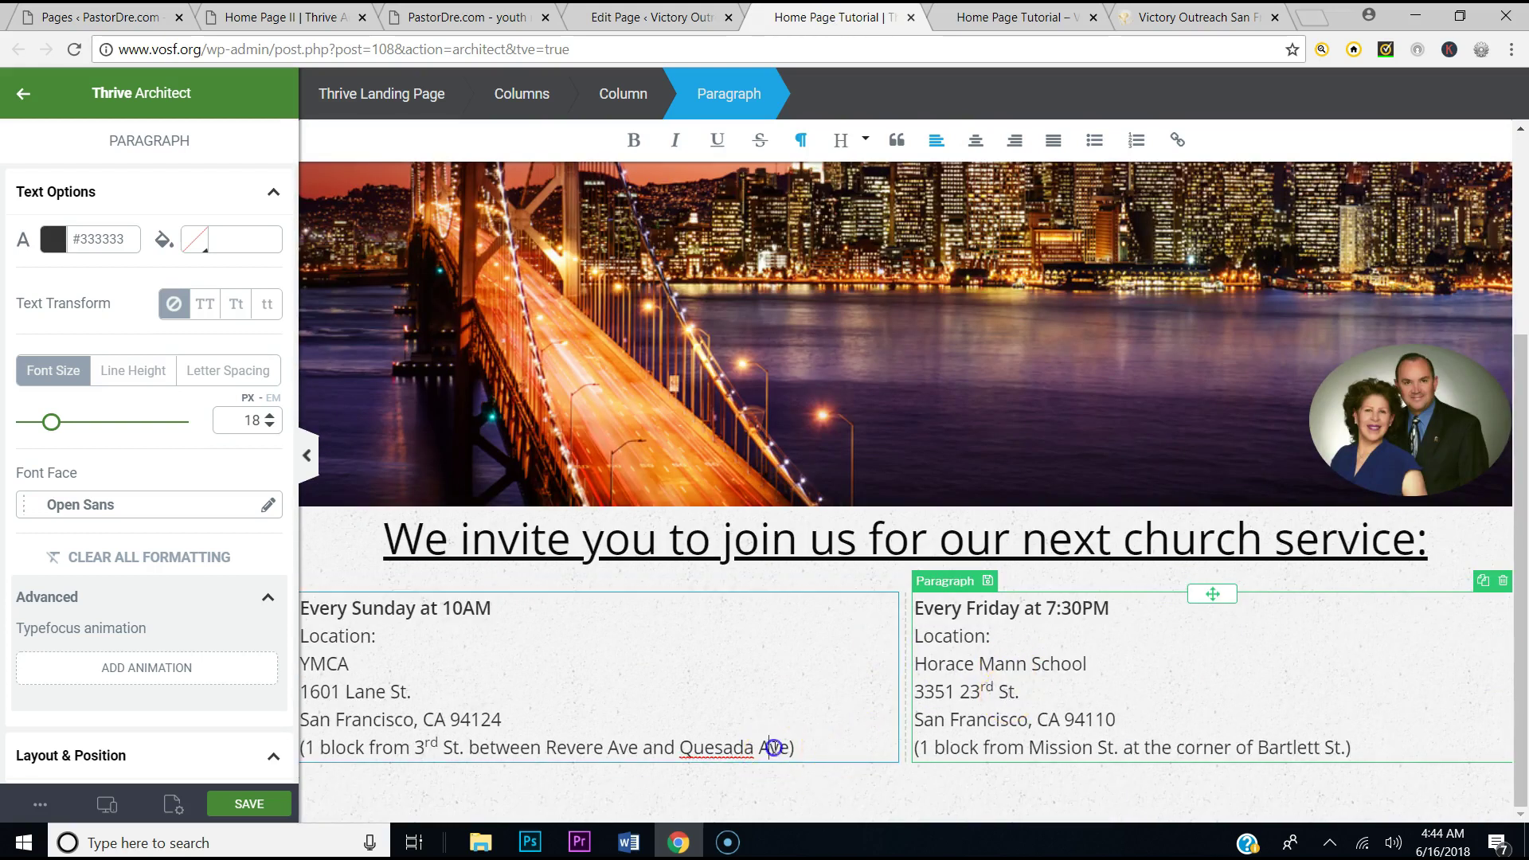
left_click(773, 747)
left_click(975, 140)
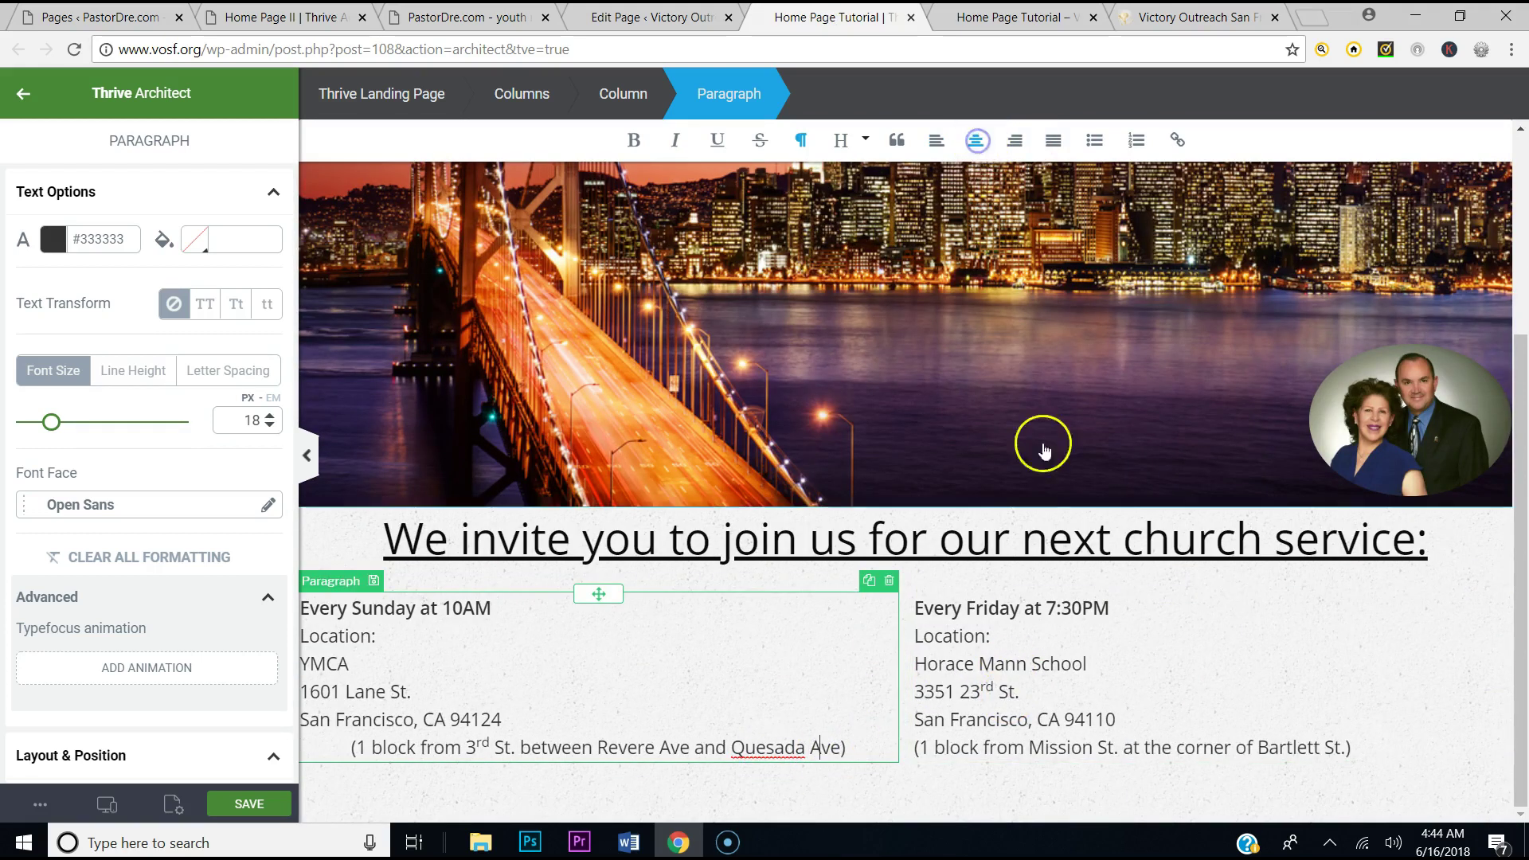
left_click_drag(865, 743, 306, 618)
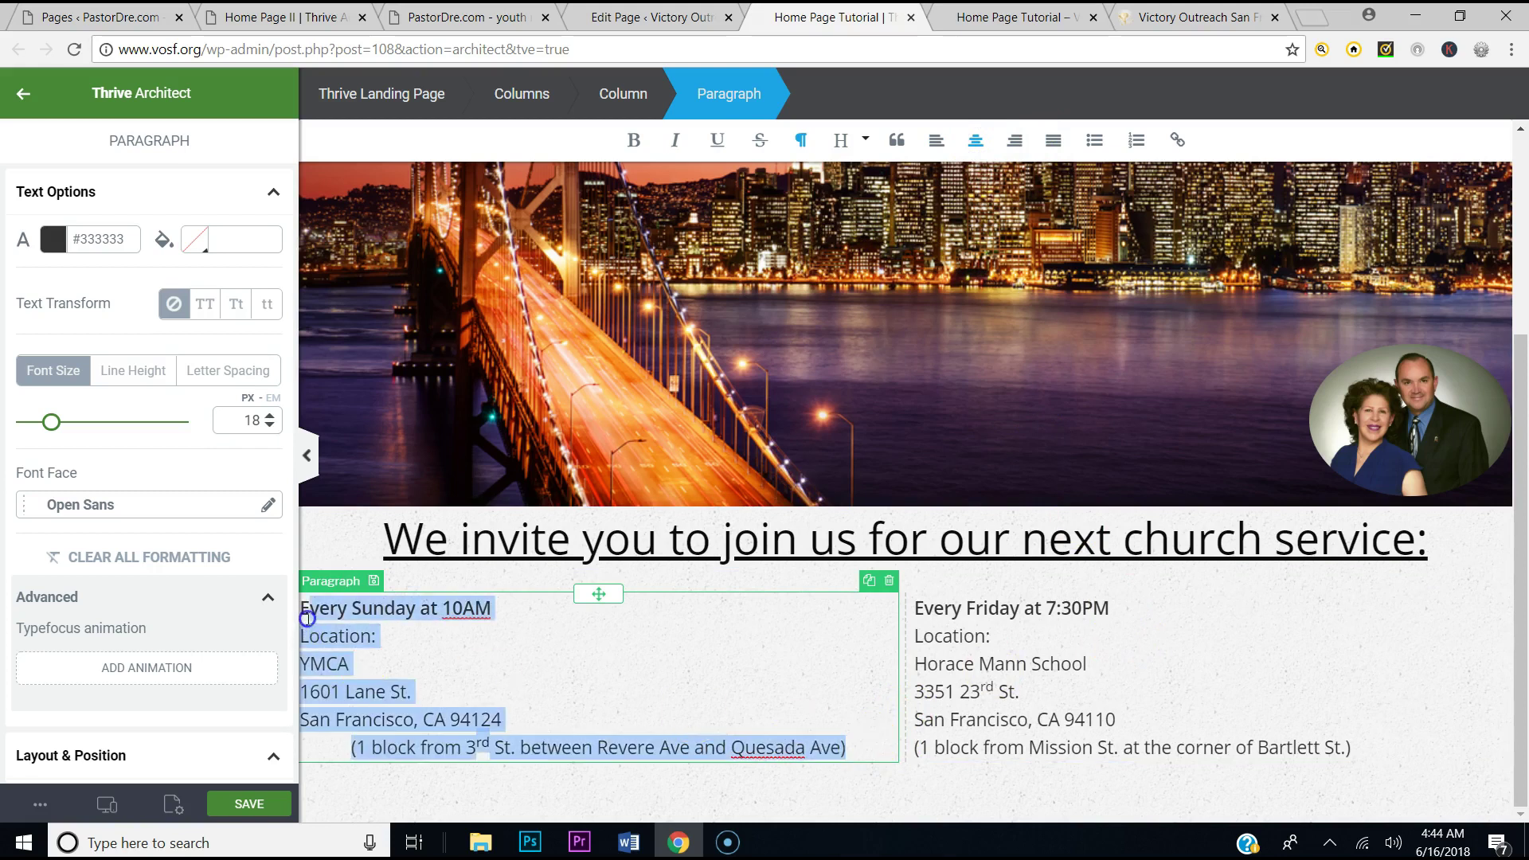
left_click(976, 141)
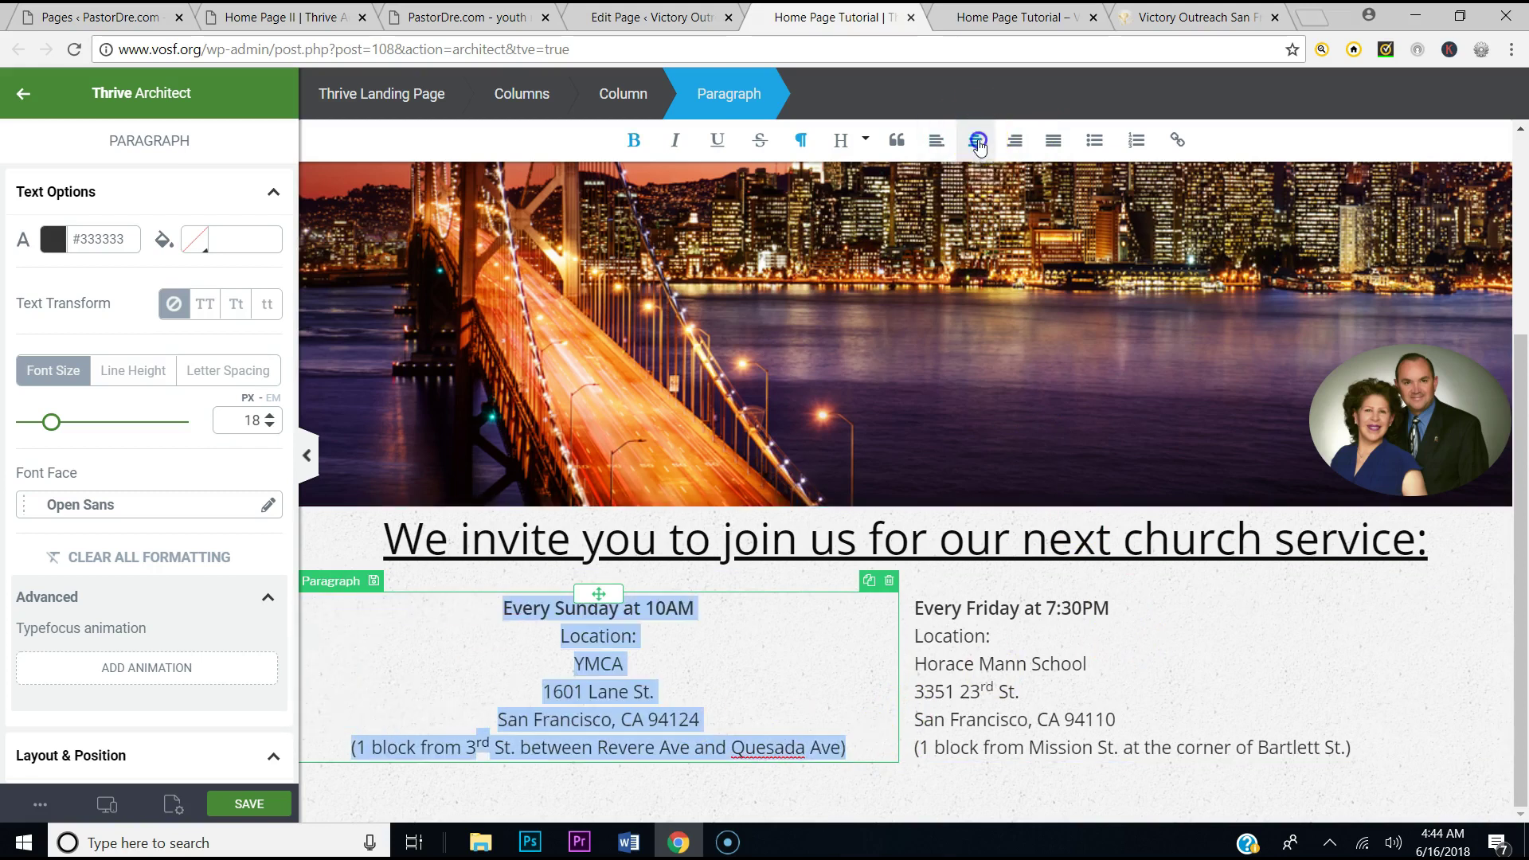
left_click(1354, 744)
left_click(907, 608, "shift")
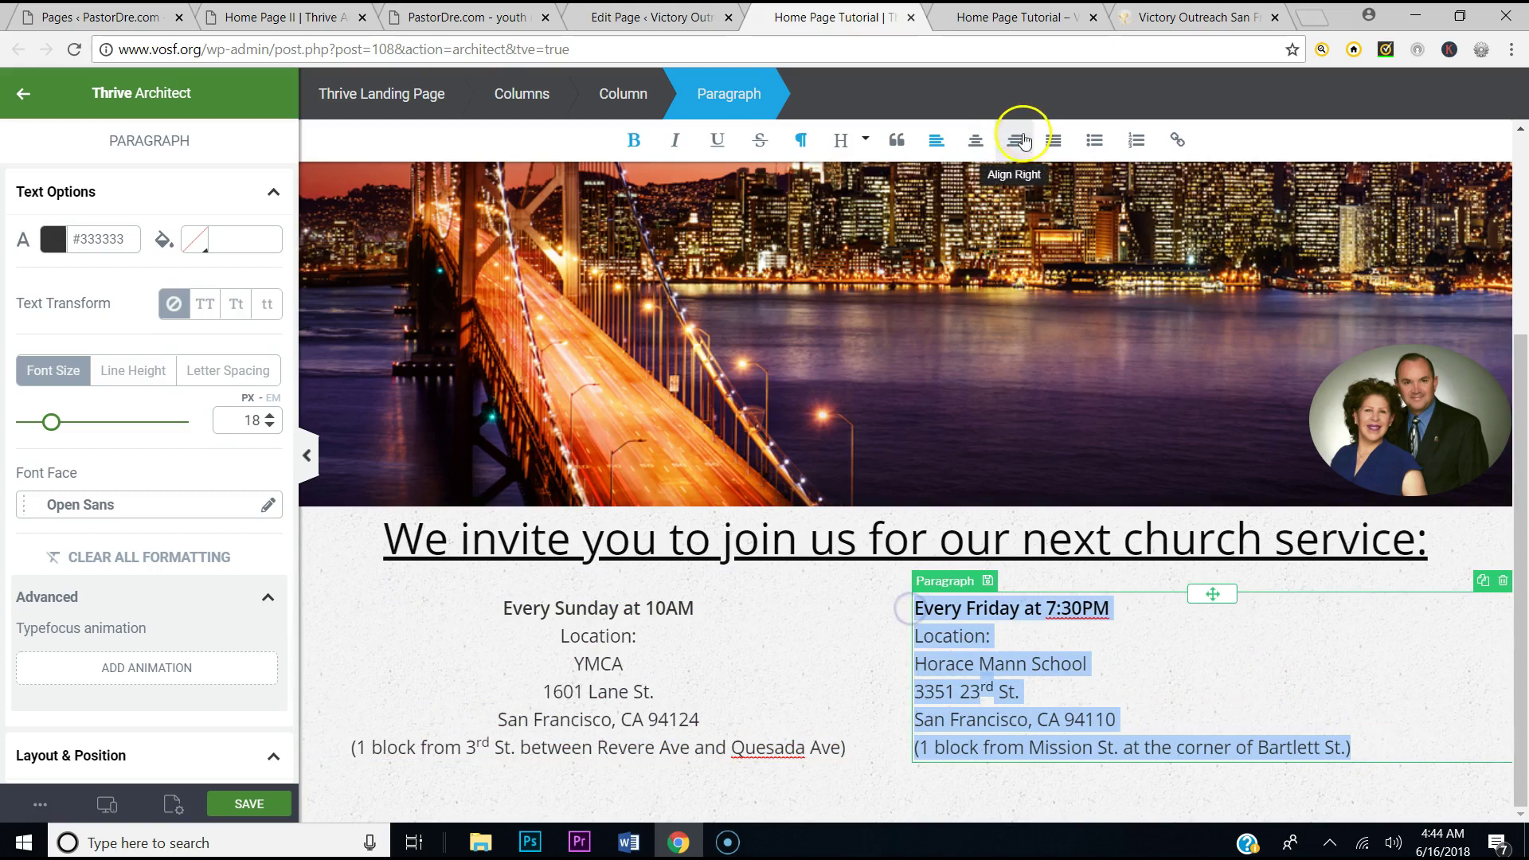
left_click(982, 142)
Save the page and open a fresh preview to review the invitation section
left_click(1094, 529)
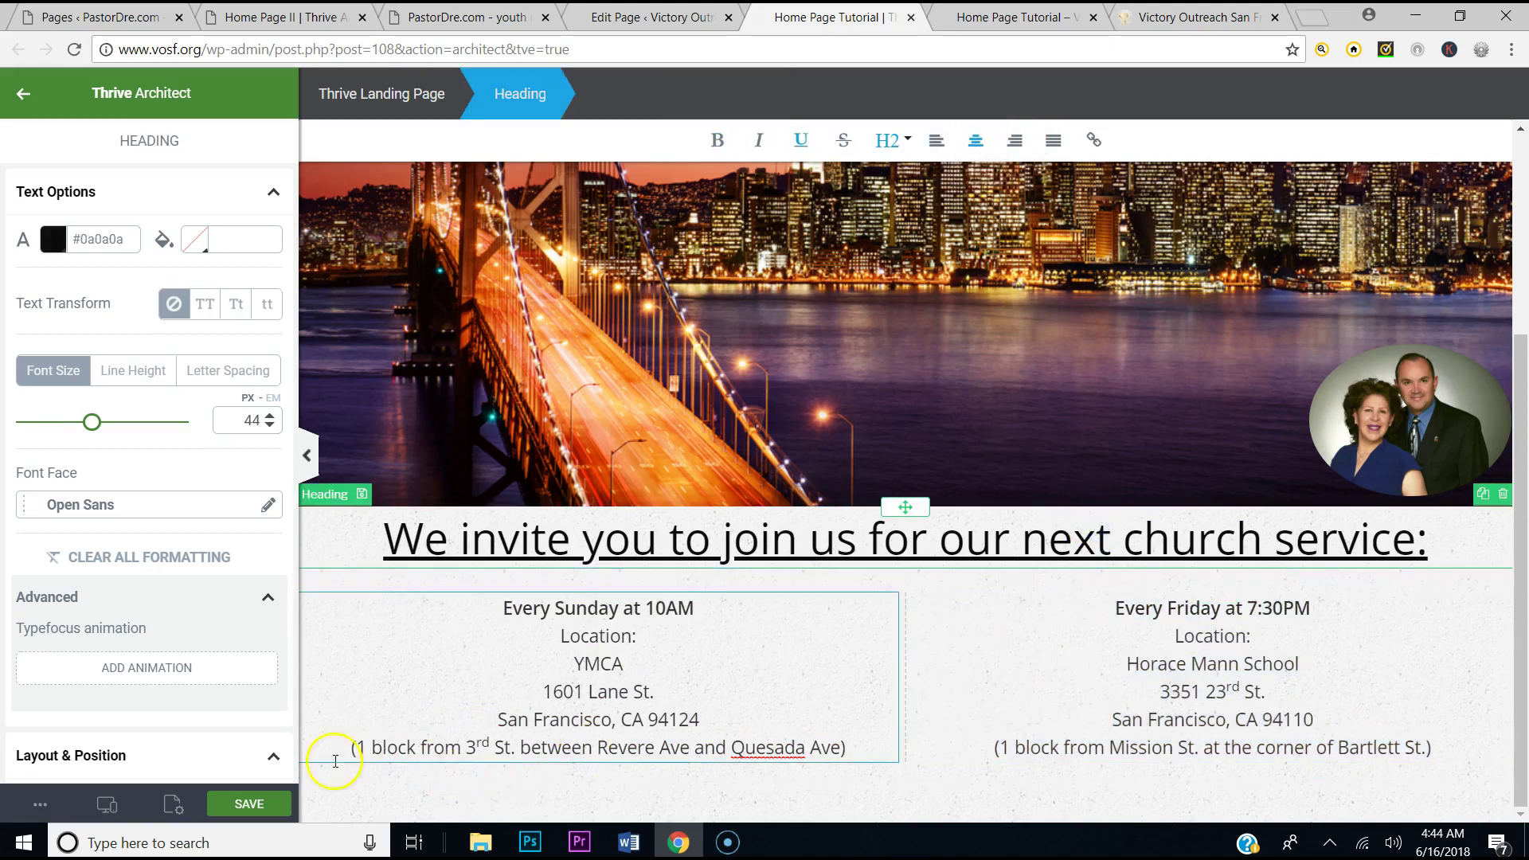
left_click(267, 806)
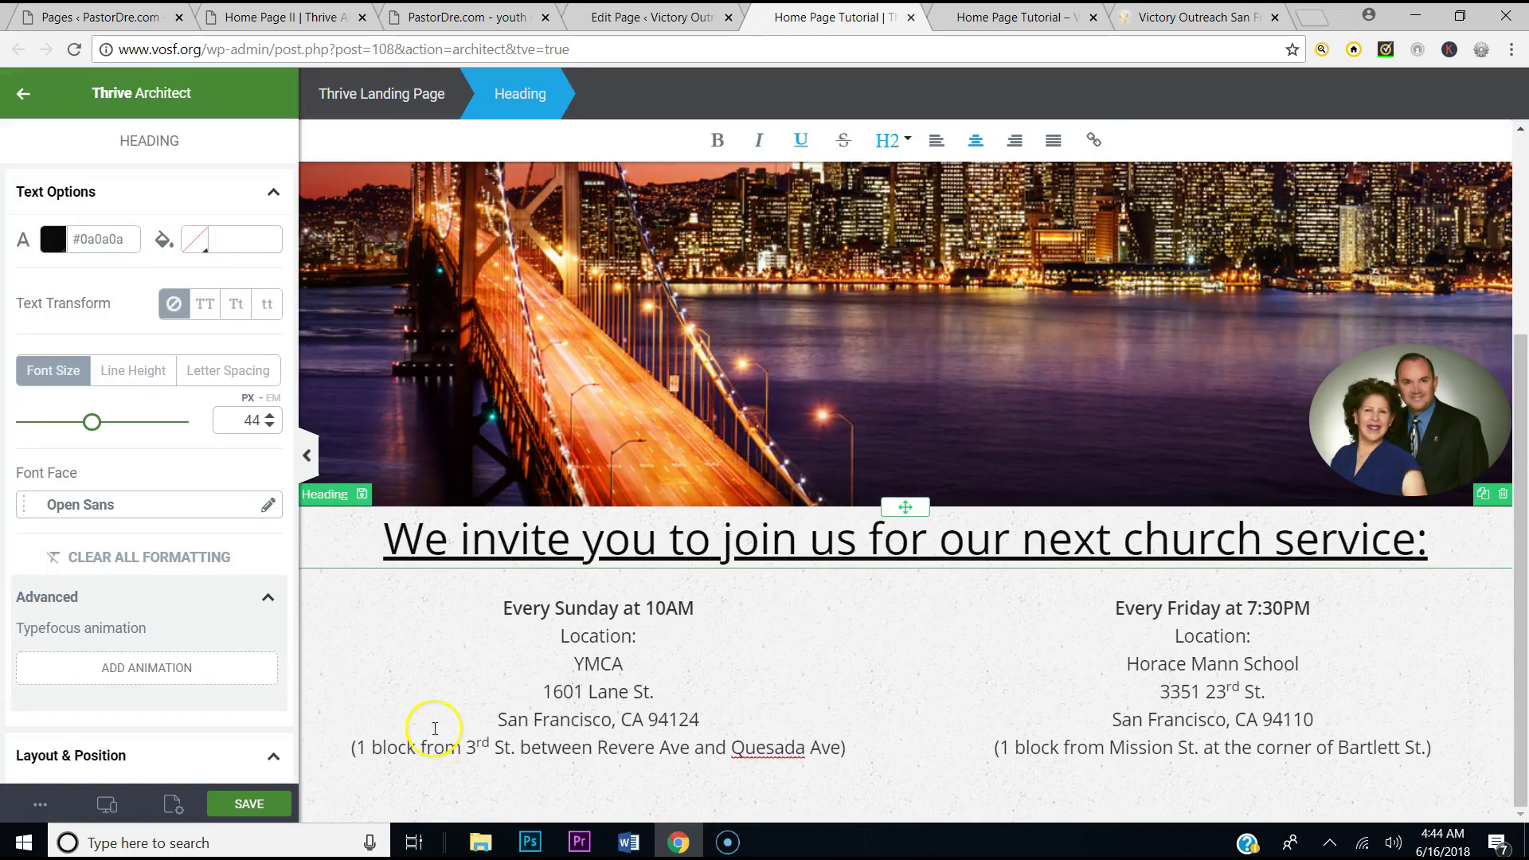
scroll(109, 685, "down", 3)
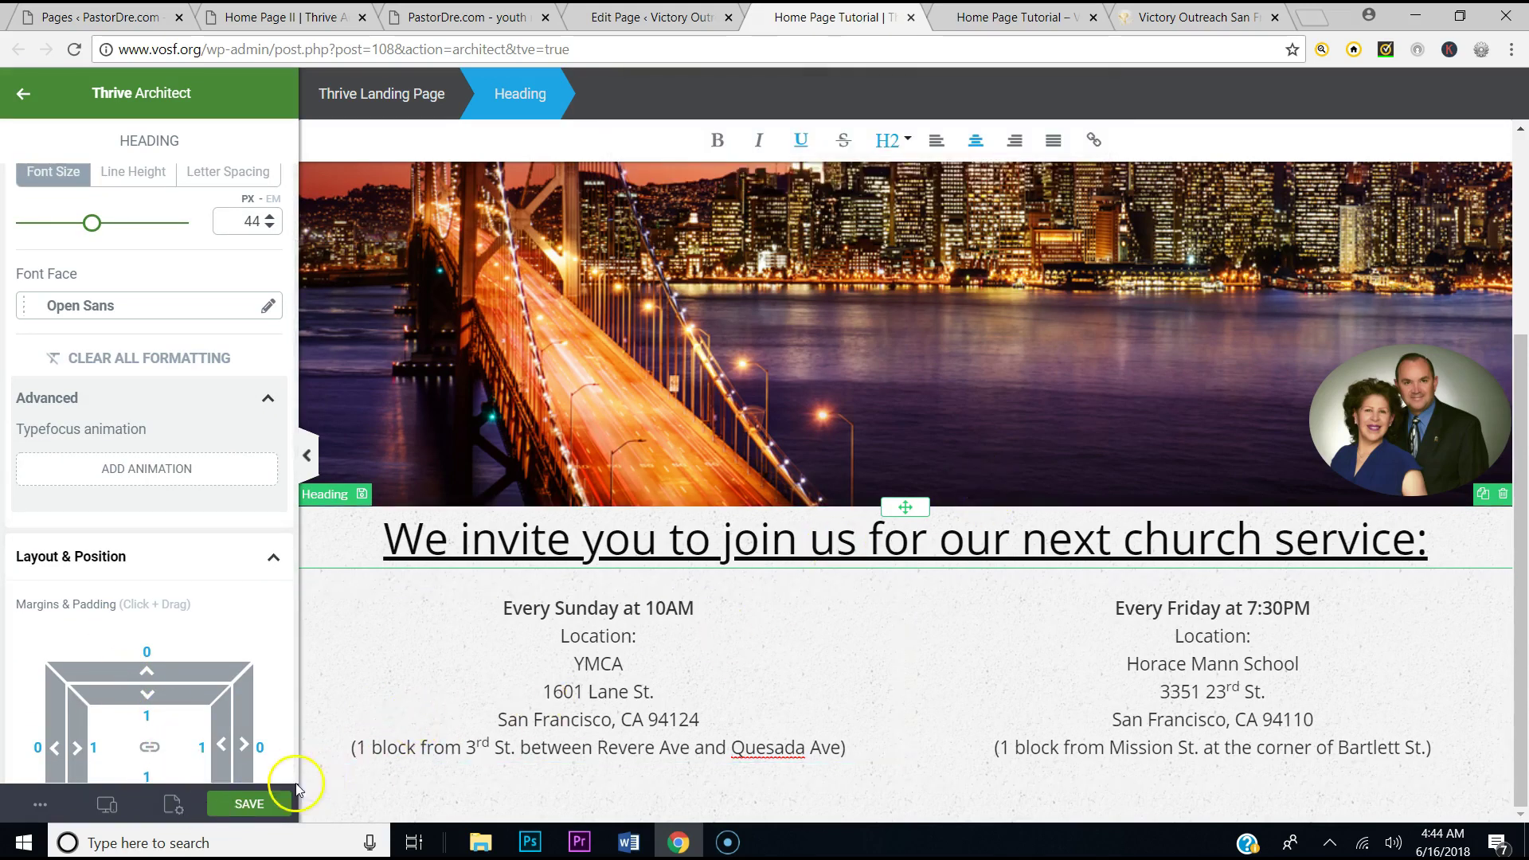
left_click(258, 799)
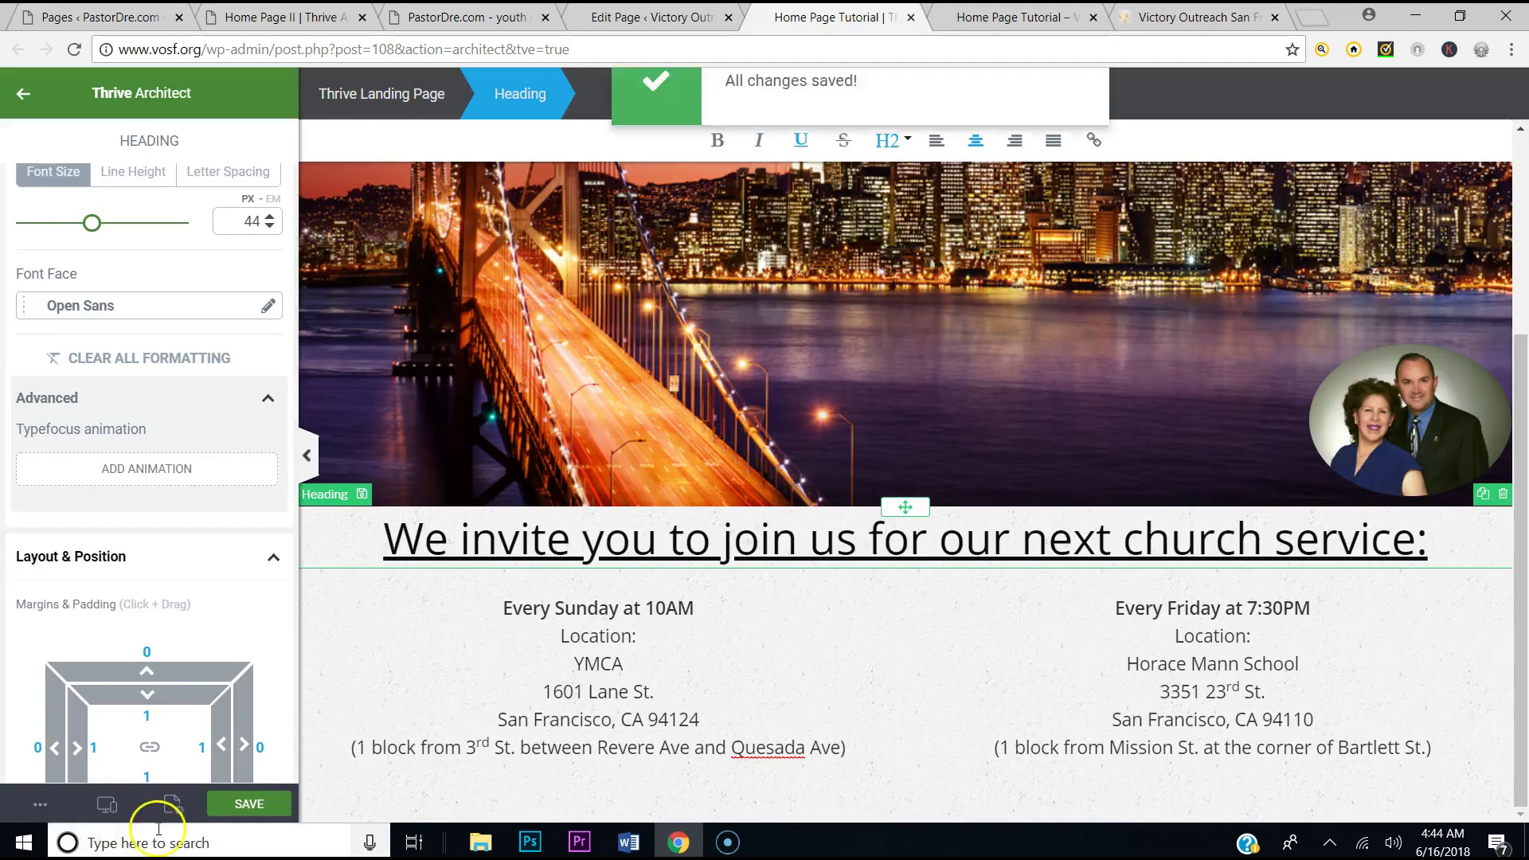
left_click(39, 803)
left_click(112, 620)
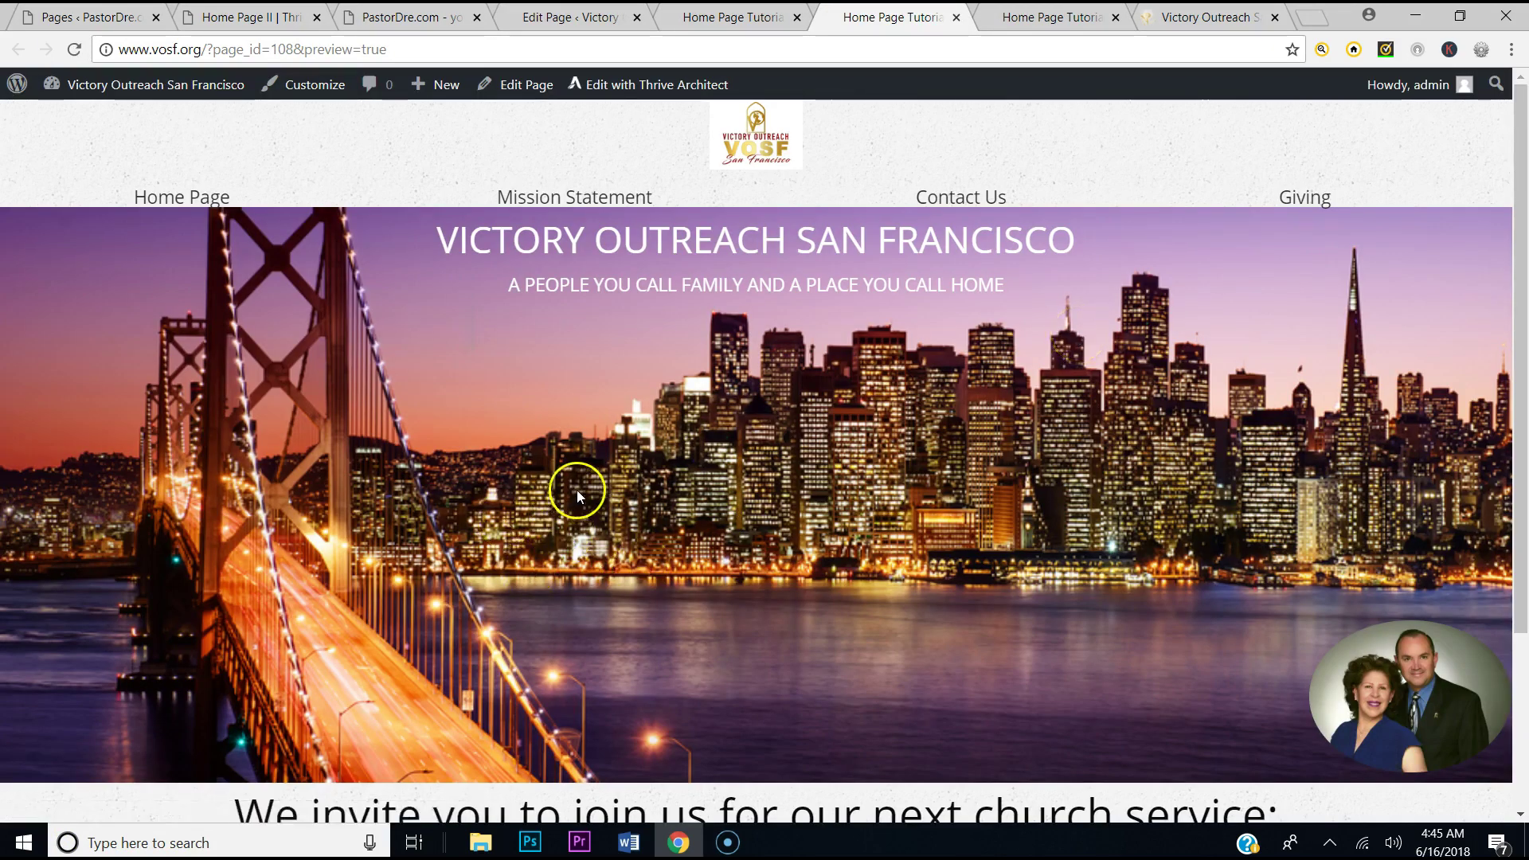
scroll(576, 490, "down", 3)
scroll(579, 495, "up", 3)
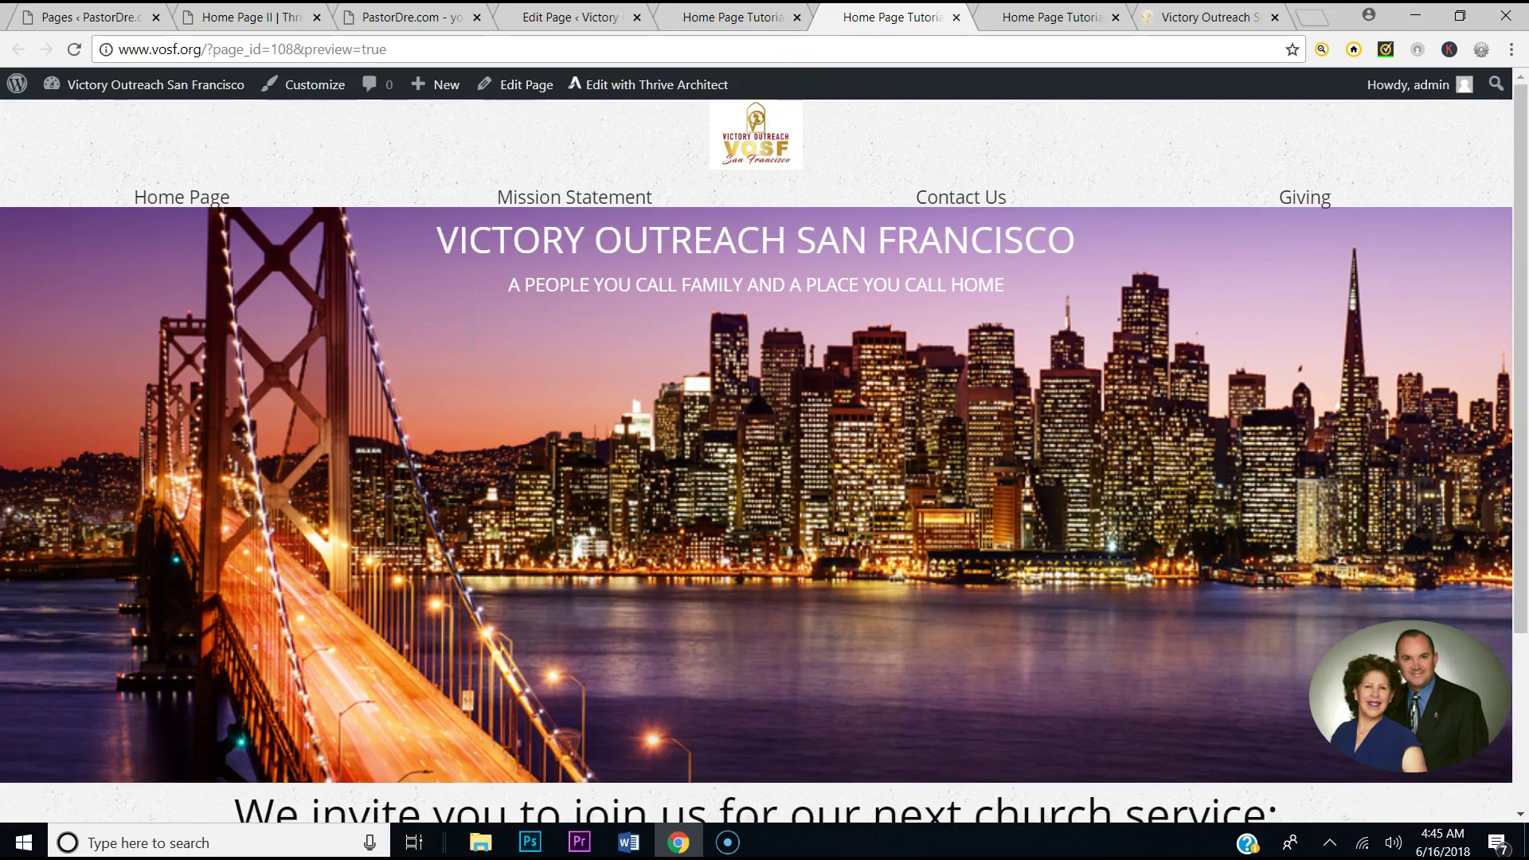
Check the live site's content below the service details, and return to the editor's list of elements
left_click(1015, 15)
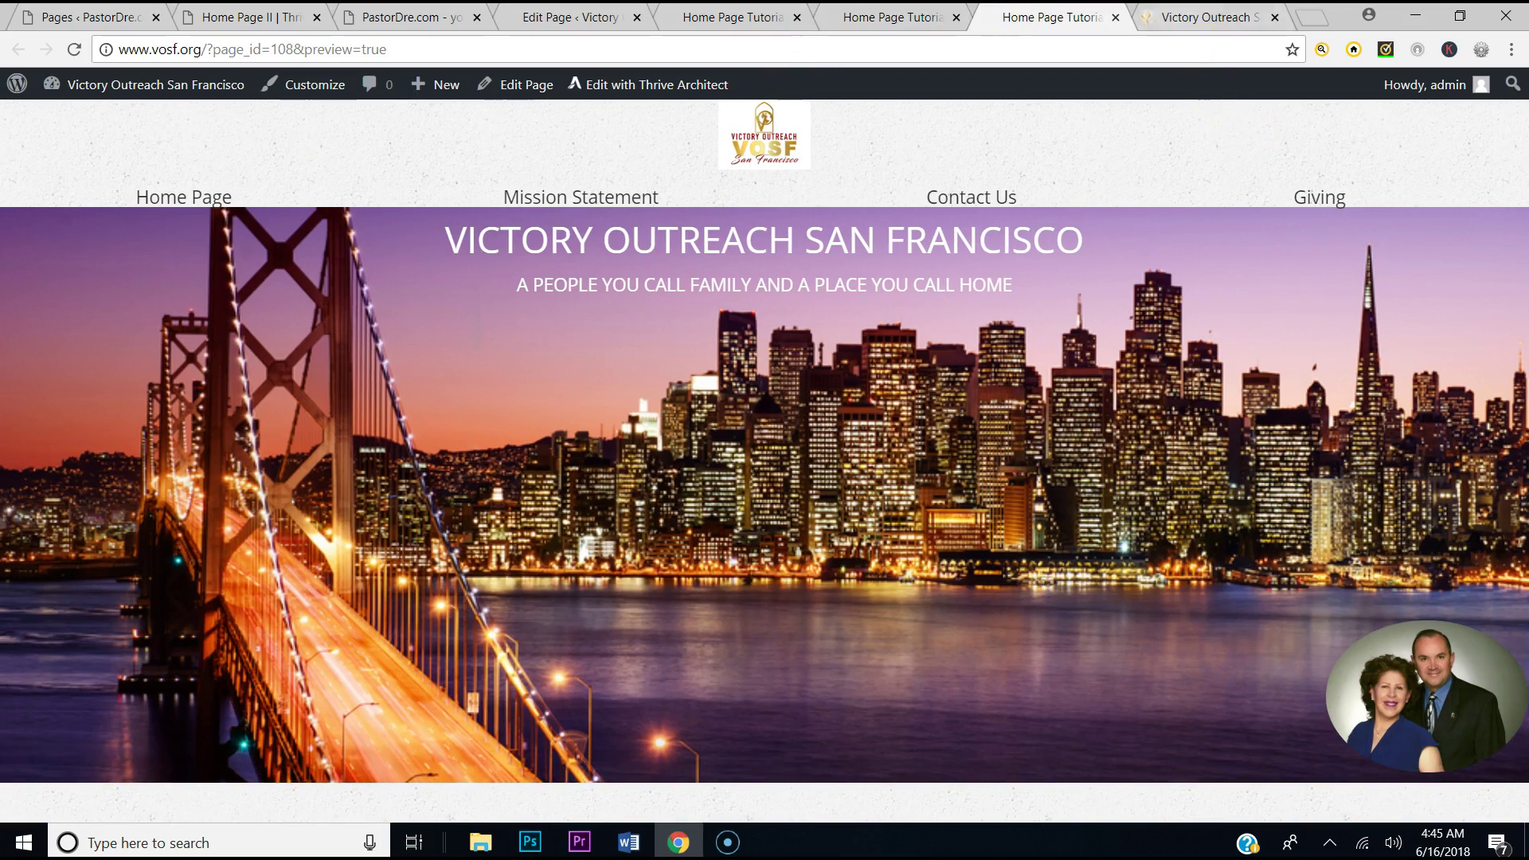
left_click(1202, 17)
scroll(1036, 657, "down", 1)
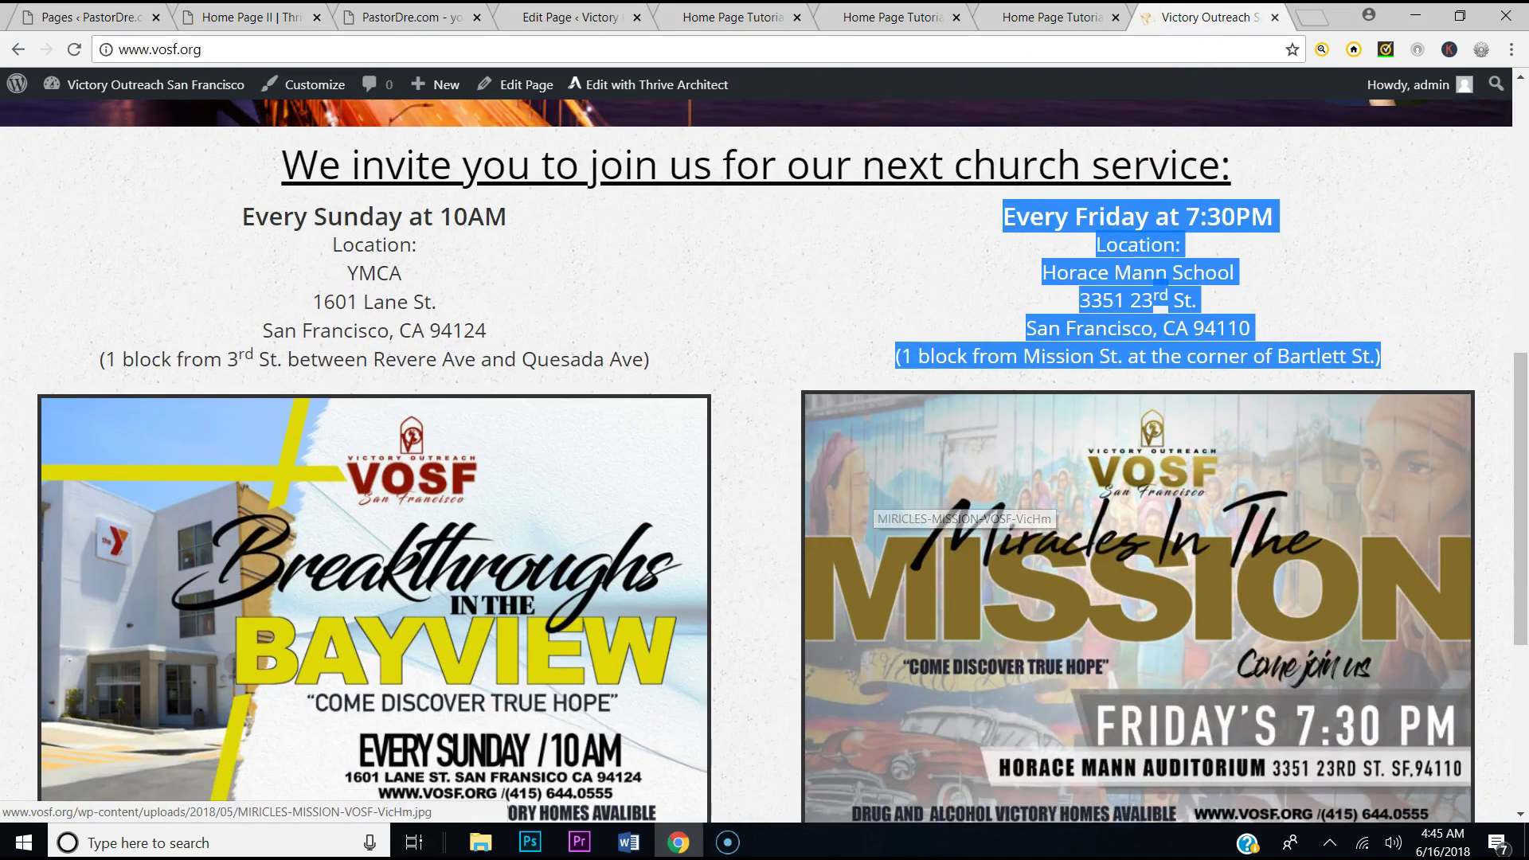
left_click(892, 16)
left_click(732, 17)
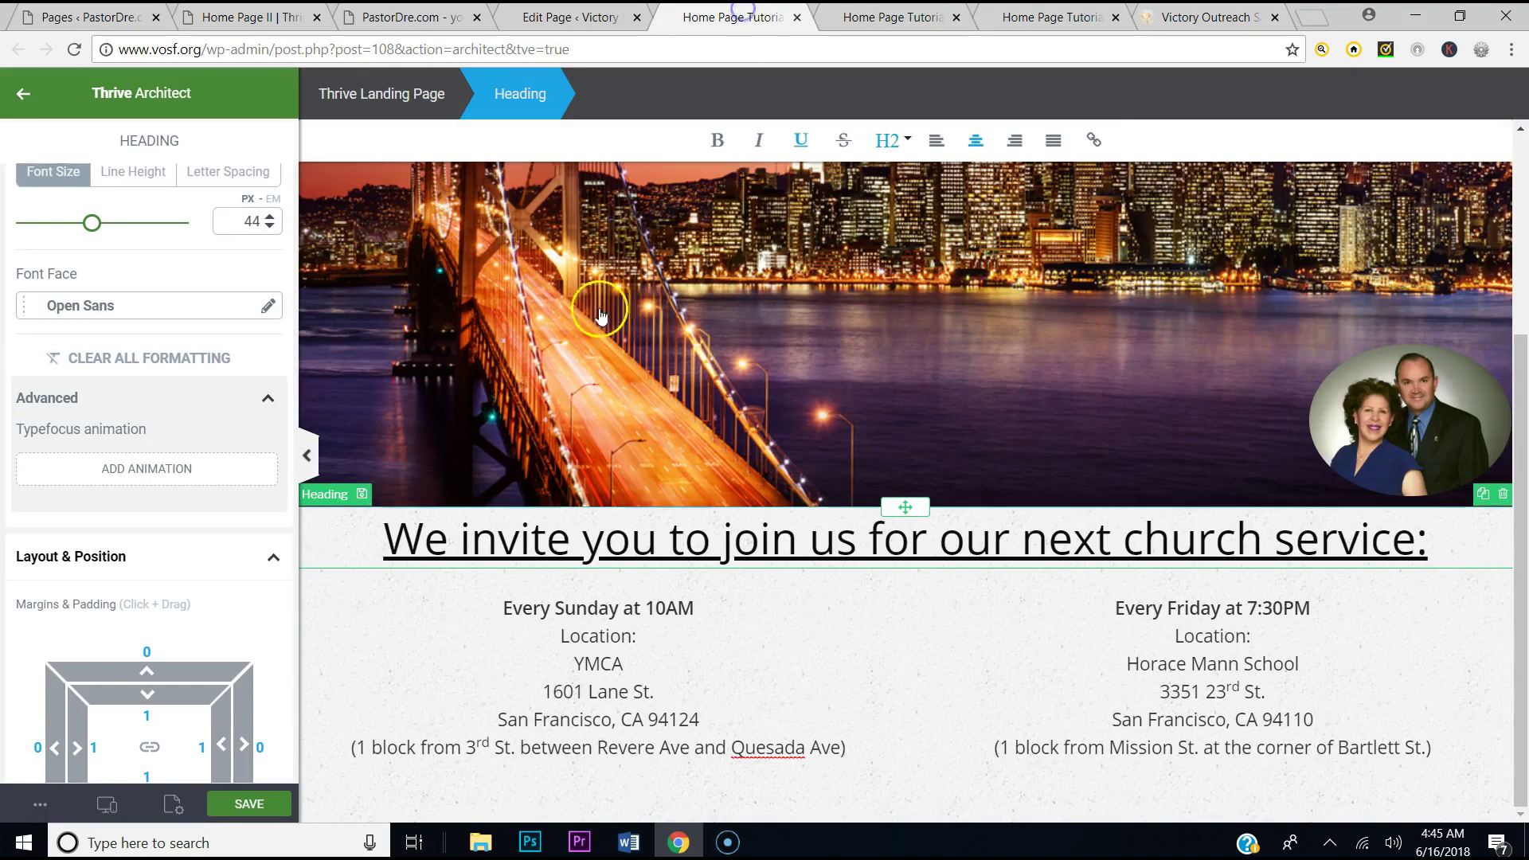
left_click(24, 95)
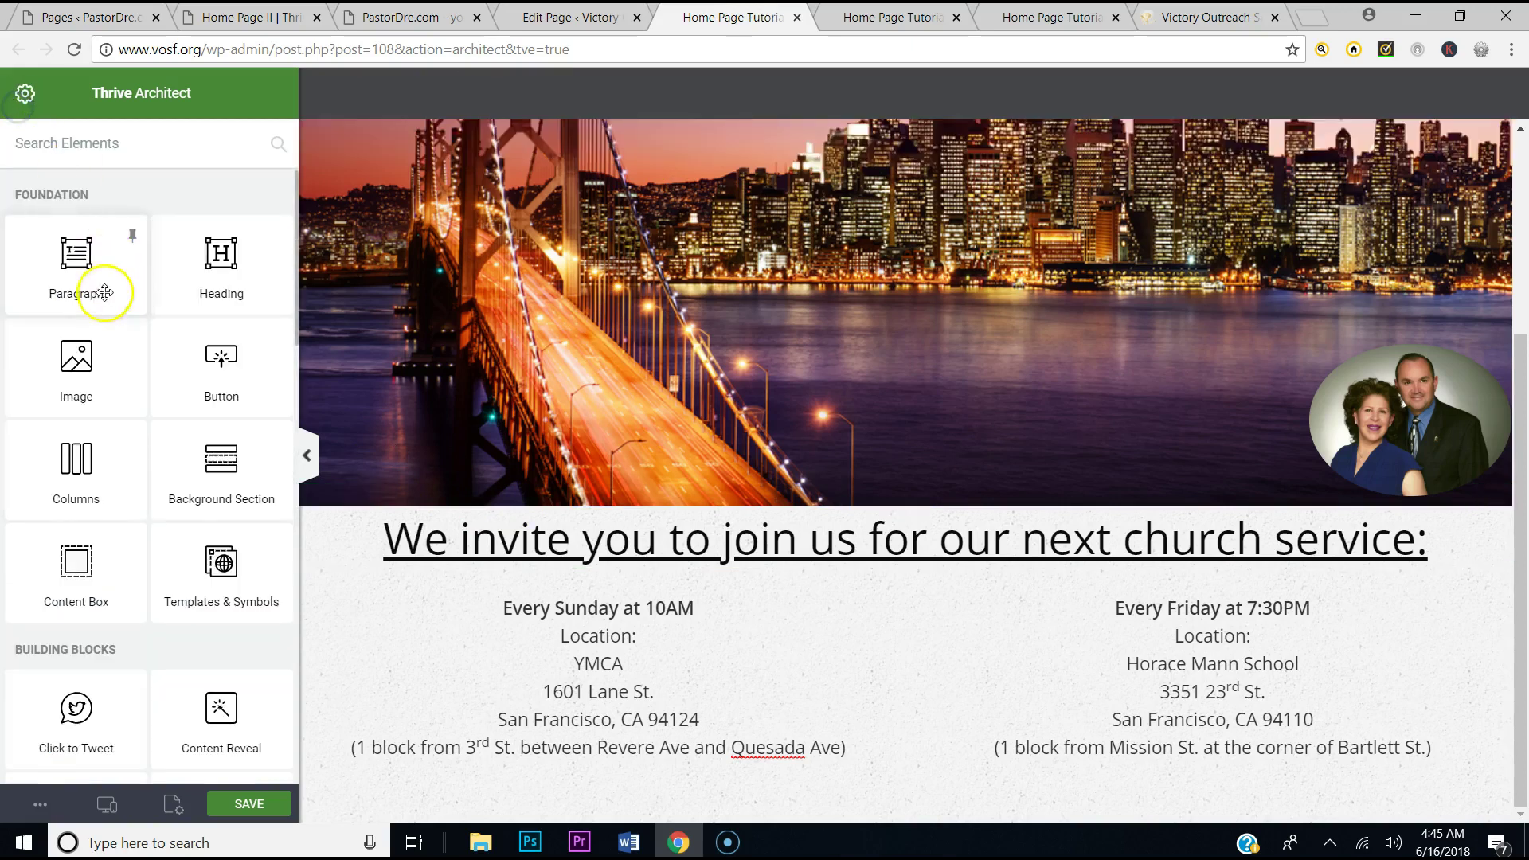
left_click_drag(68, 361, 716, 739)
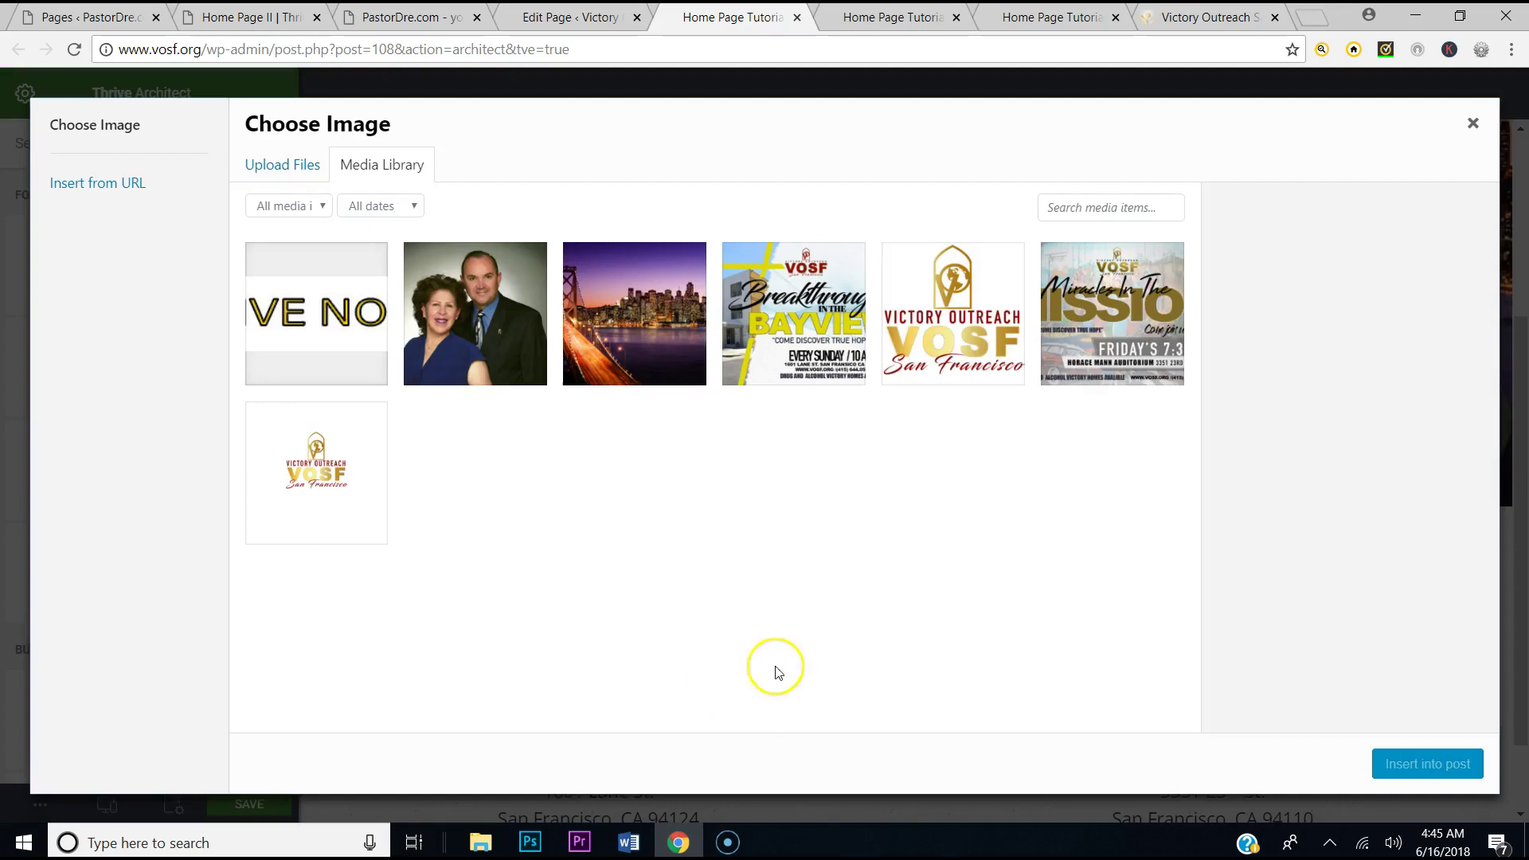
left_click(1473, 124)
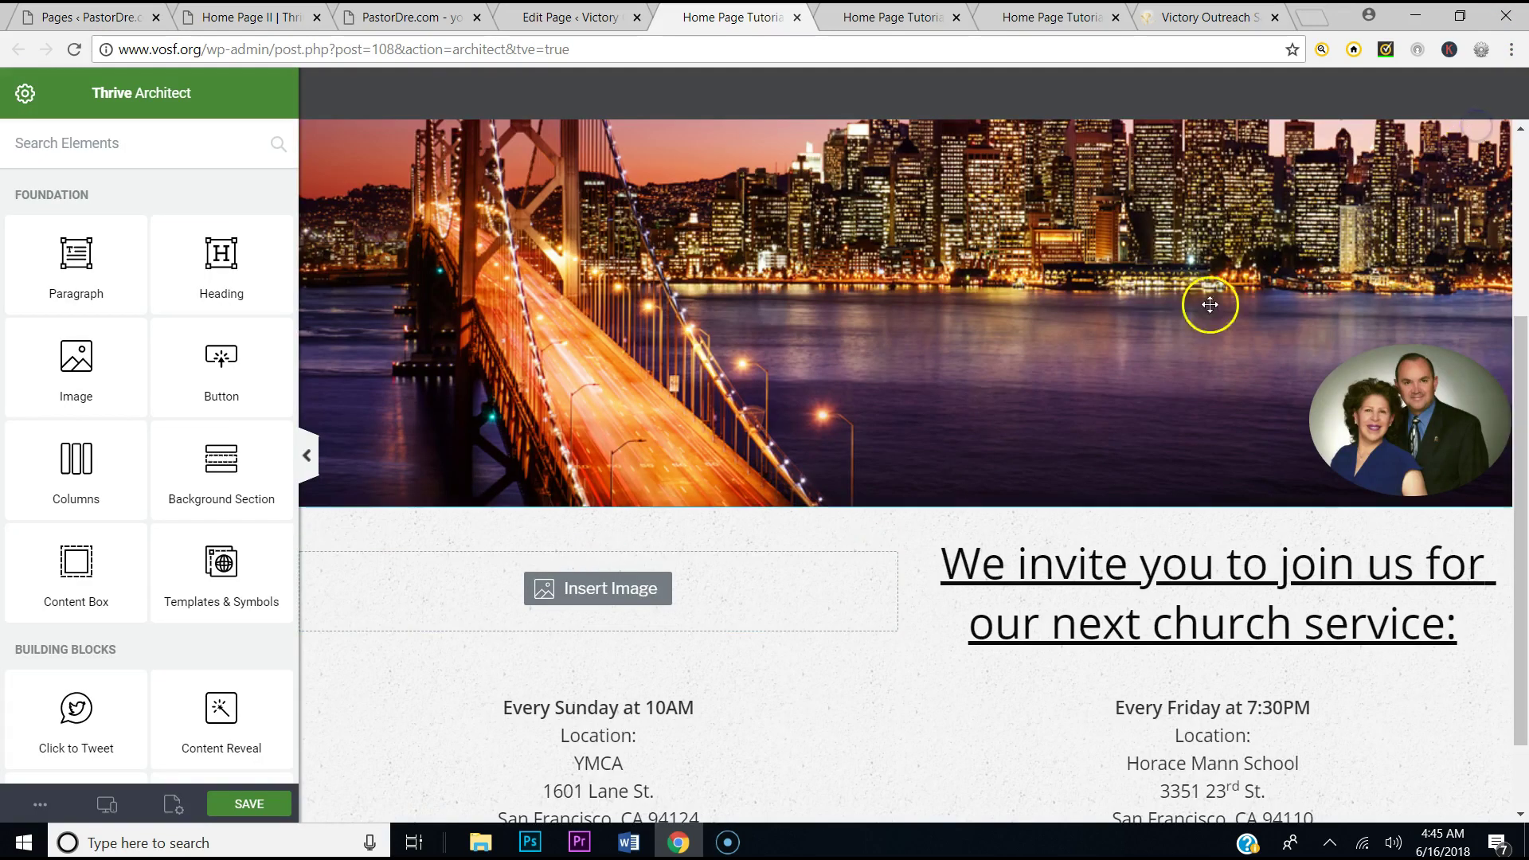
key("ctrl+z")
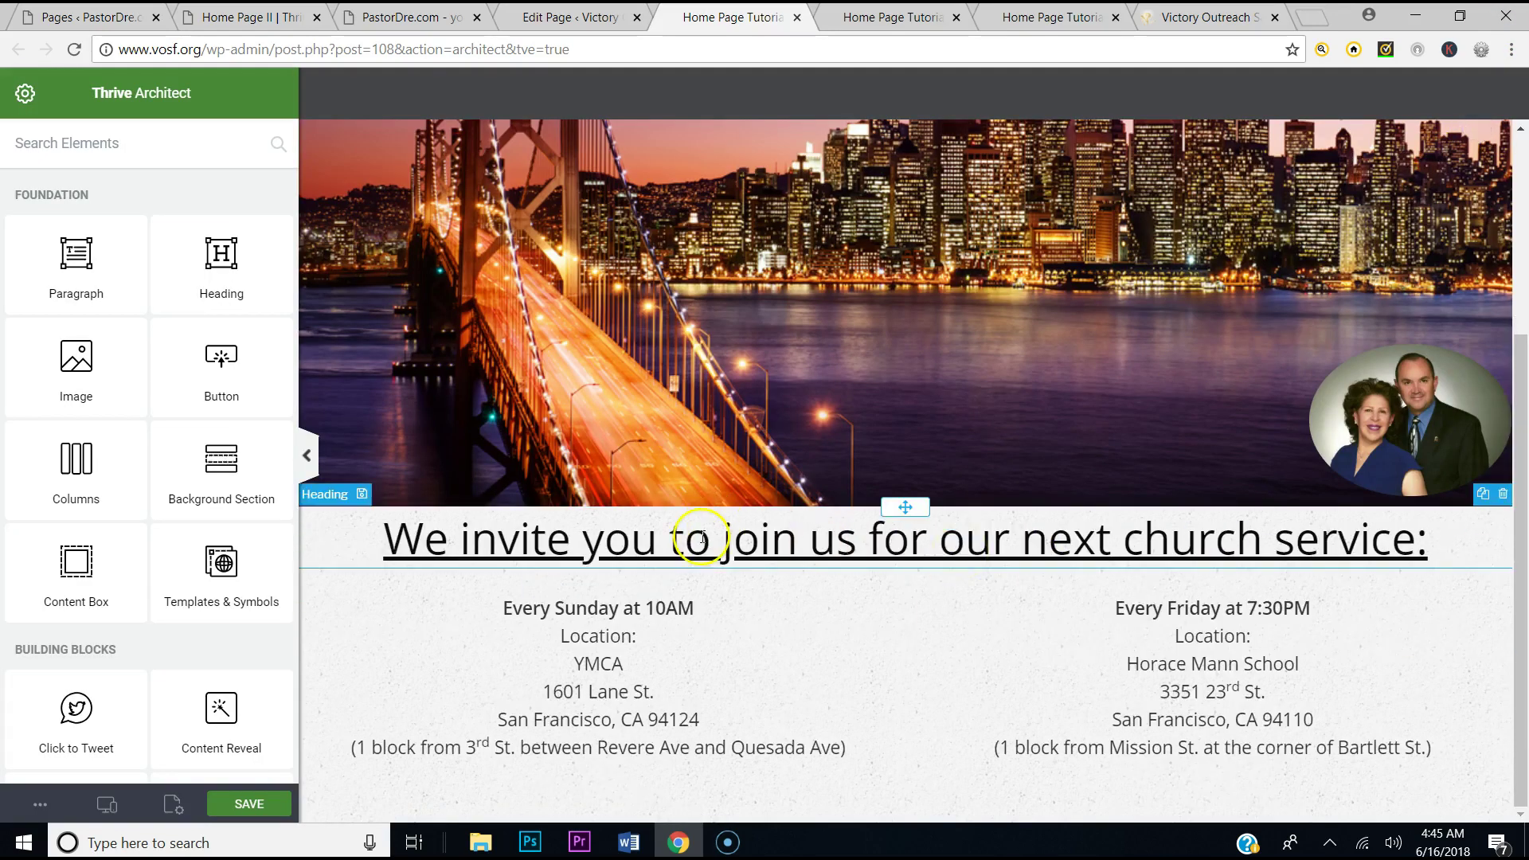
Add a two-column 1/2 + 1/2 layout below the Sunday and Friday service details
left_click_drag(115, 448, 874, 781)
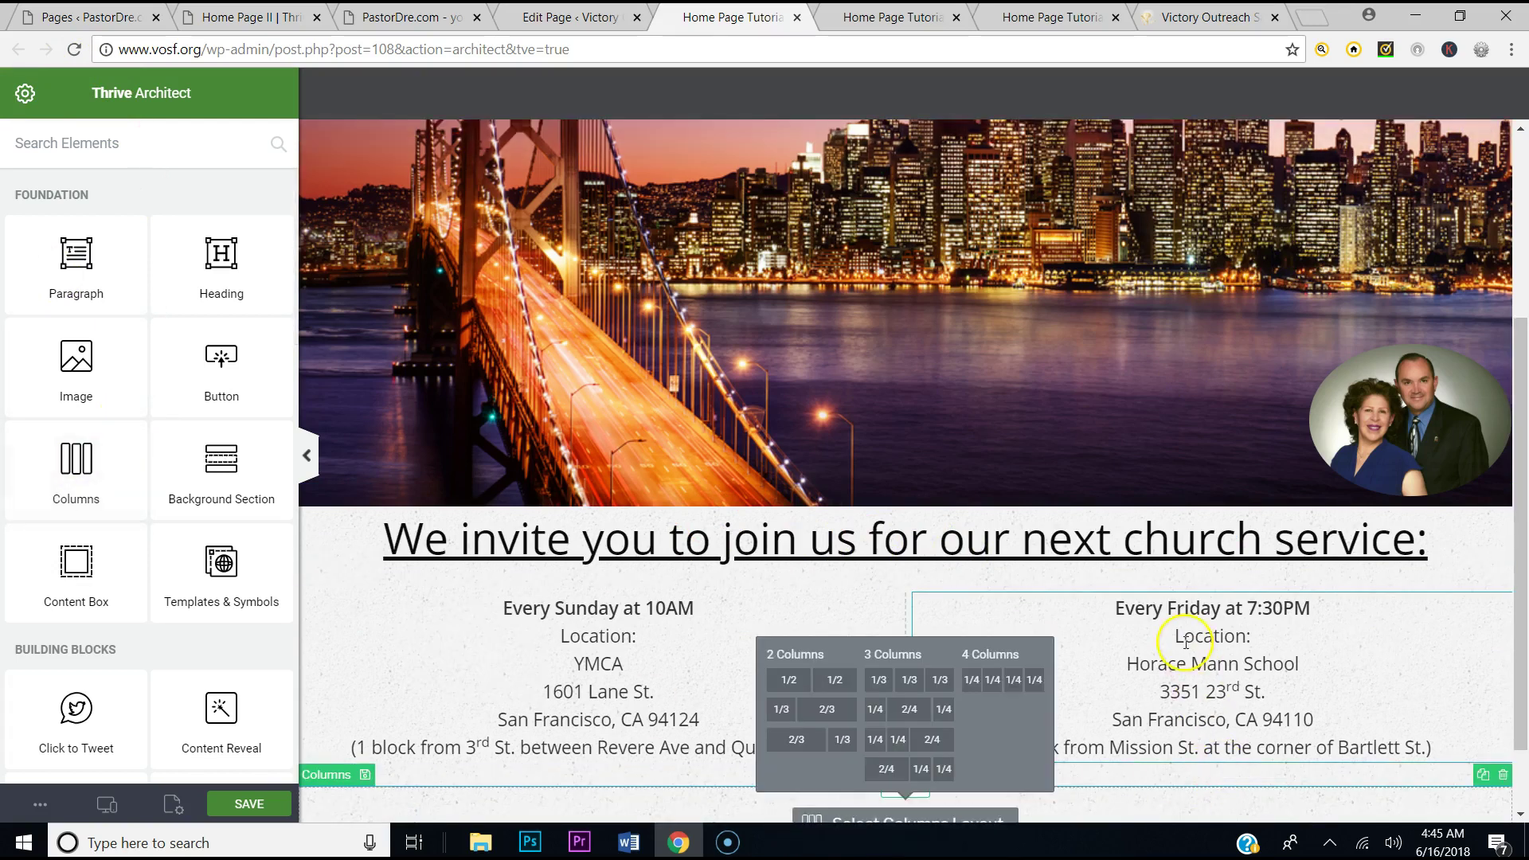
scroll(1186, 643, "down", 1)
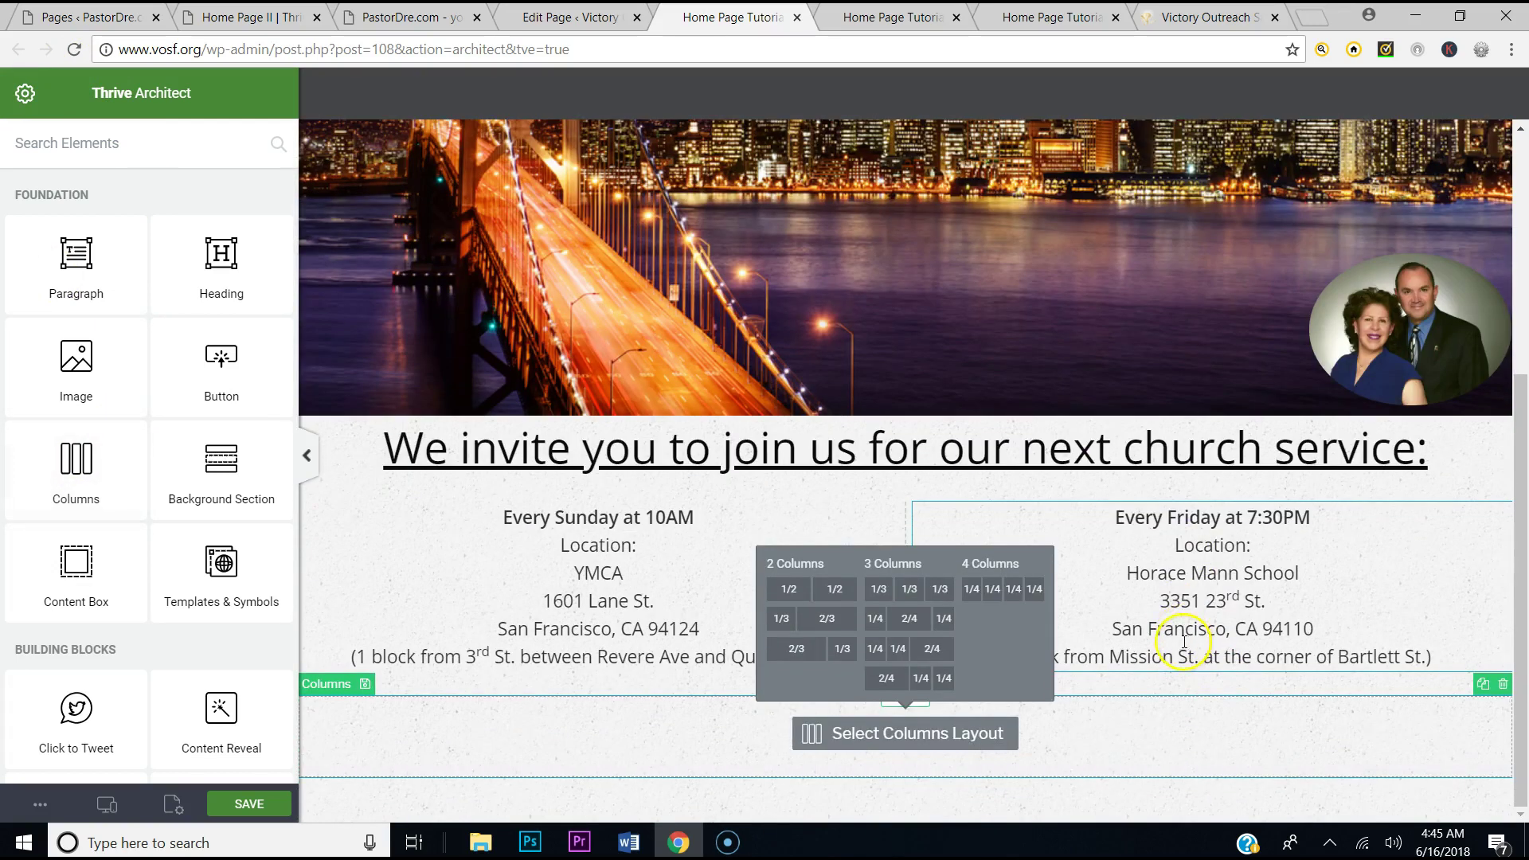
left_click(793, 591)
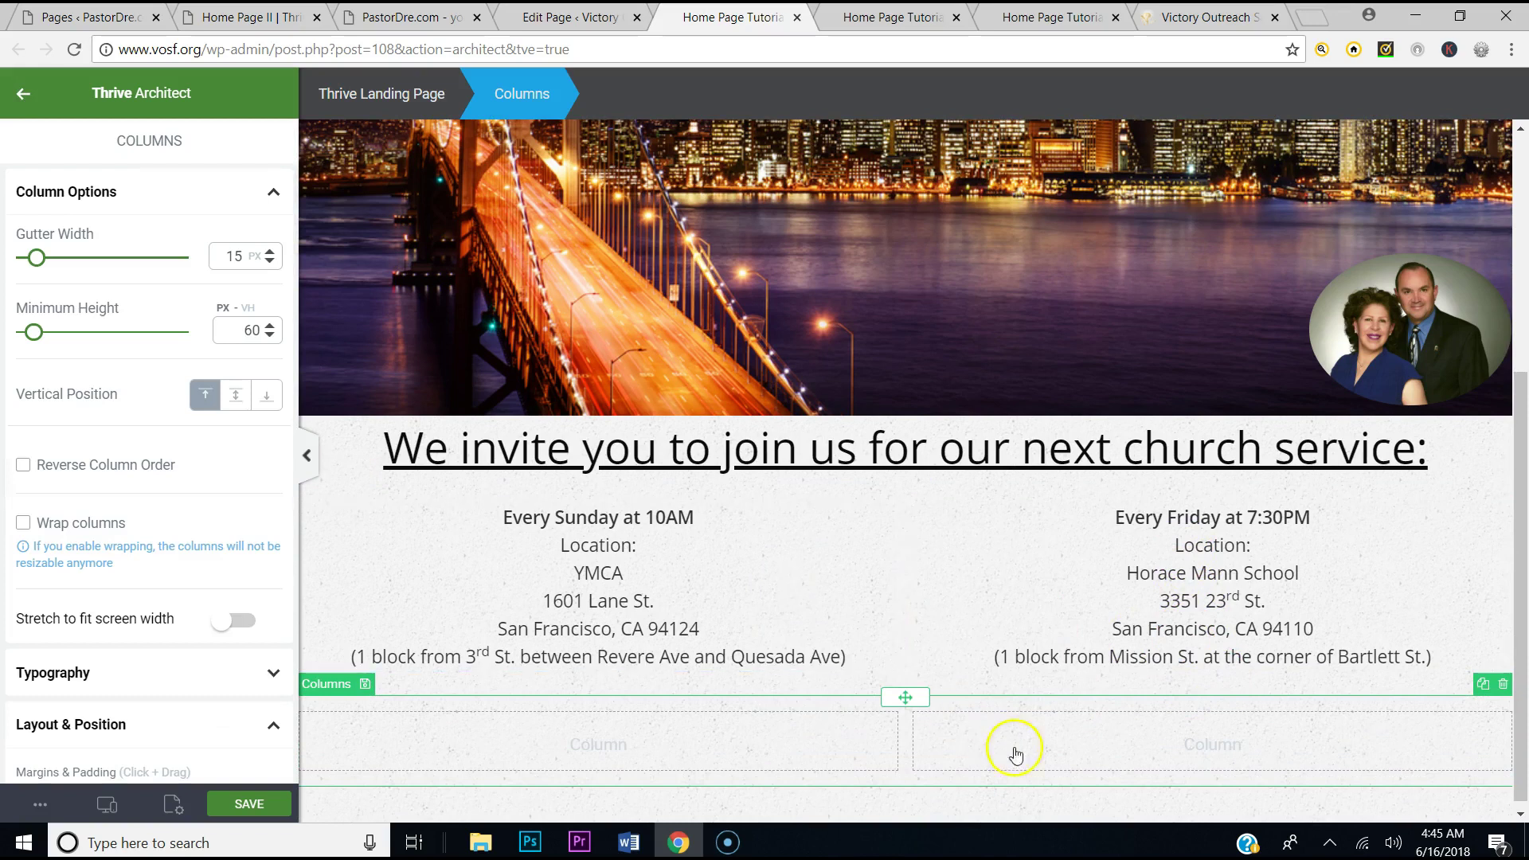
Insert the Breakthroughs-BAYVIEW-VOSF-VicHm.jpg image from the media library into the first empty column
left_click(12, 104)
left_click_drag(76, 356, 645, 721)
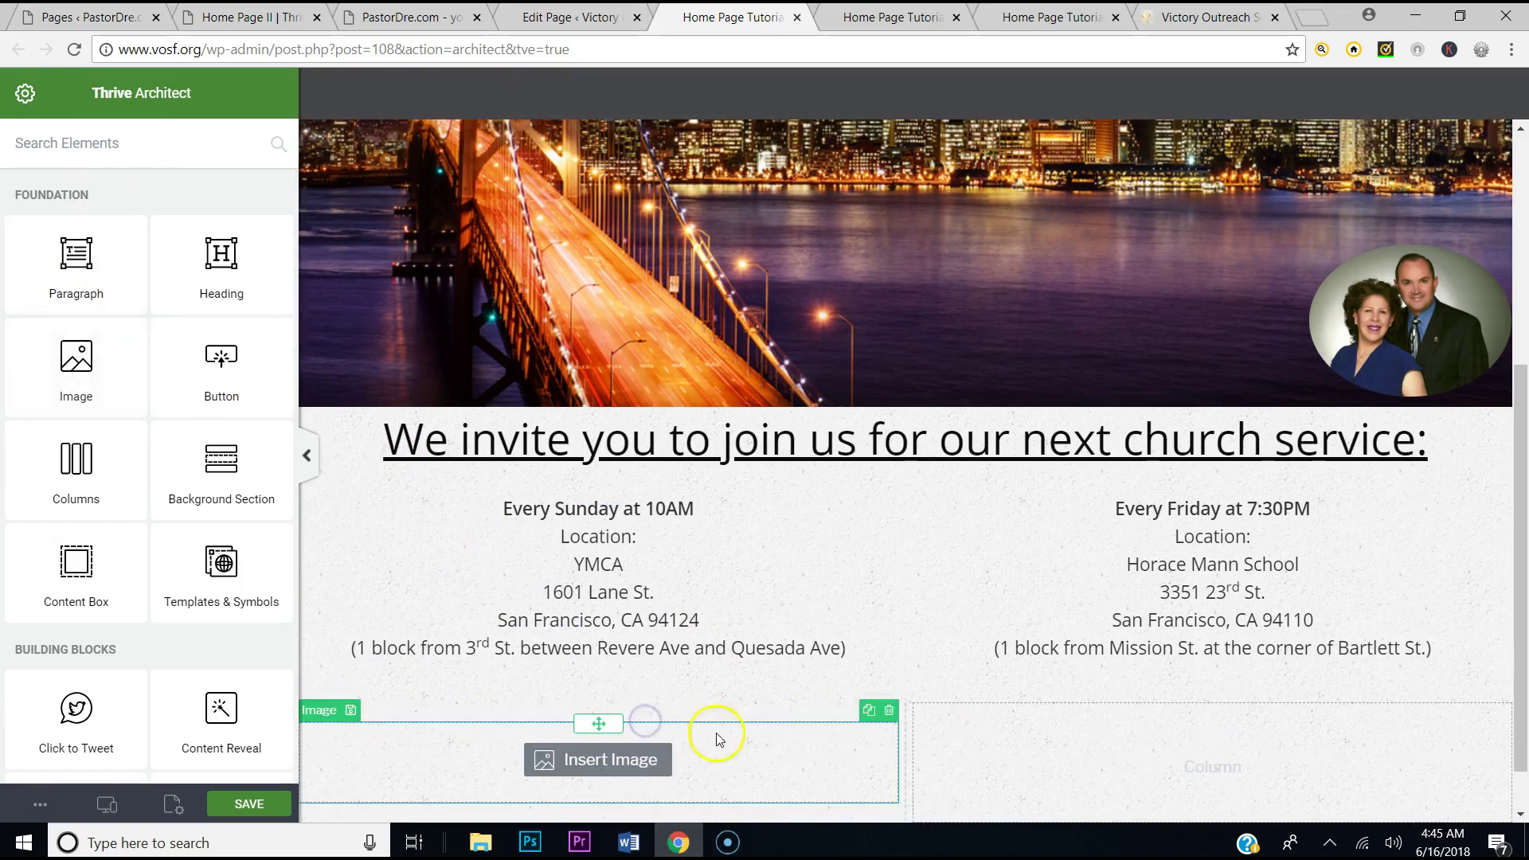
left_click(810, 344)
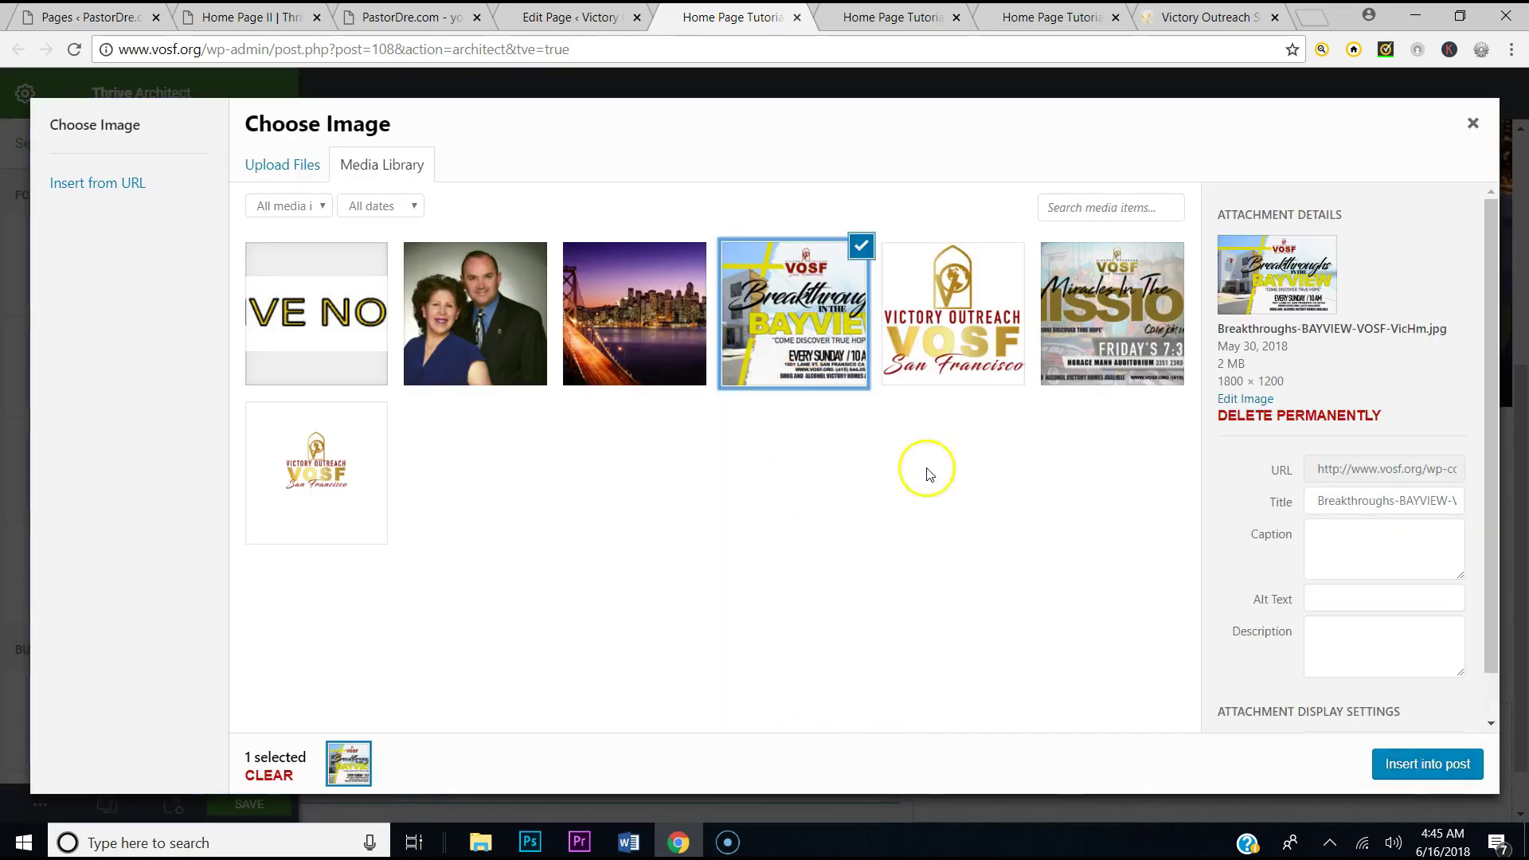
left_click(1425, 776)
scroll(804, 518, "down", 5)
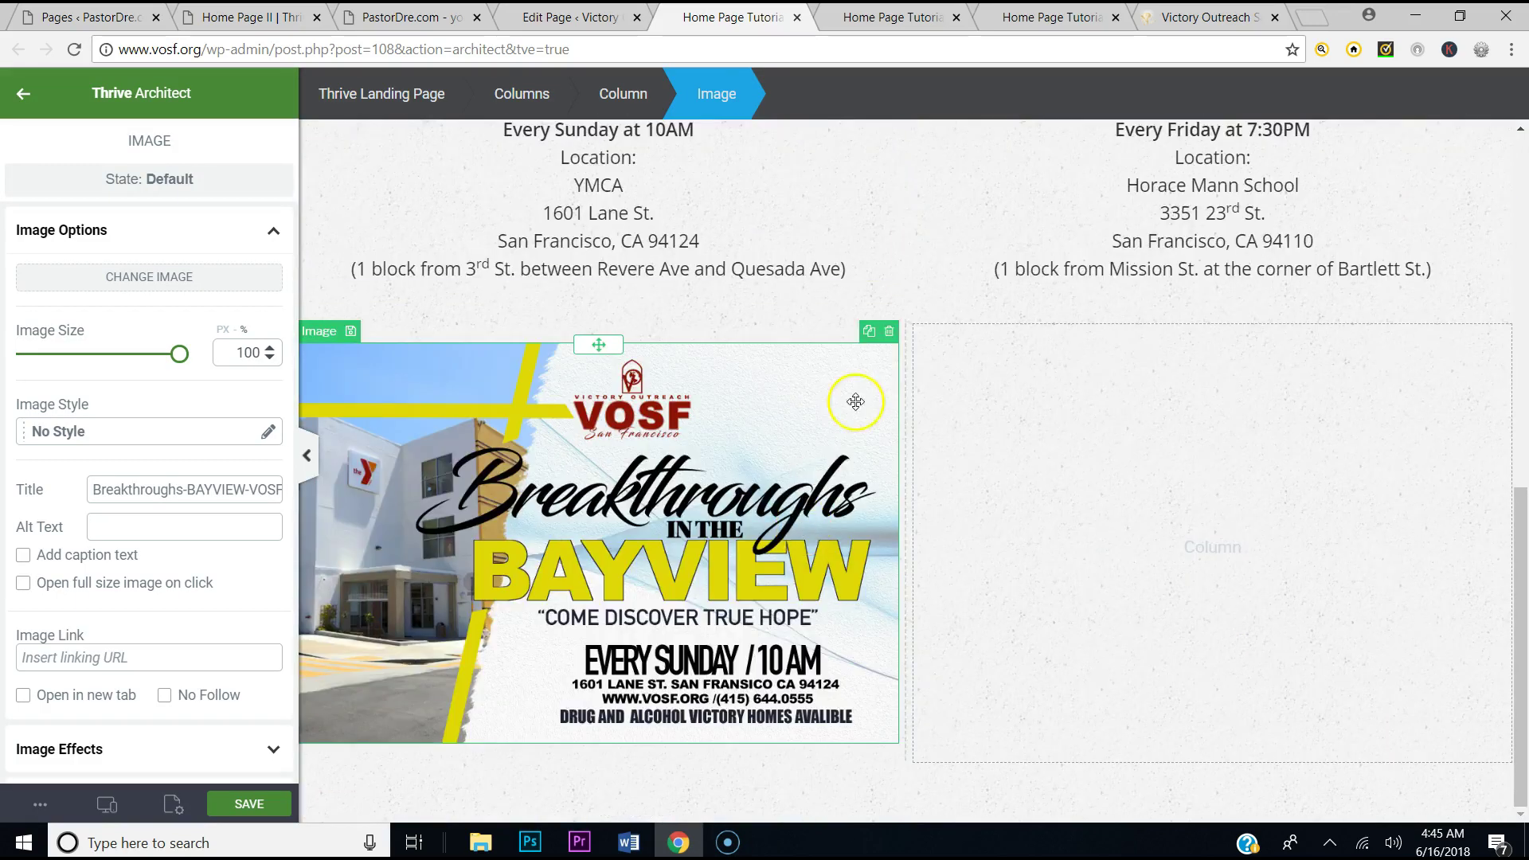
Duplicate the Bayview flyer into the second column and replace the copy with MIRICLES-MISSION-VOSF-VicHm.jpg
mouse_move(598, 344)
left_mouse_down()
mouse_move(1402, 460)
mouse_move(1311, 438)
left_mouse_up()
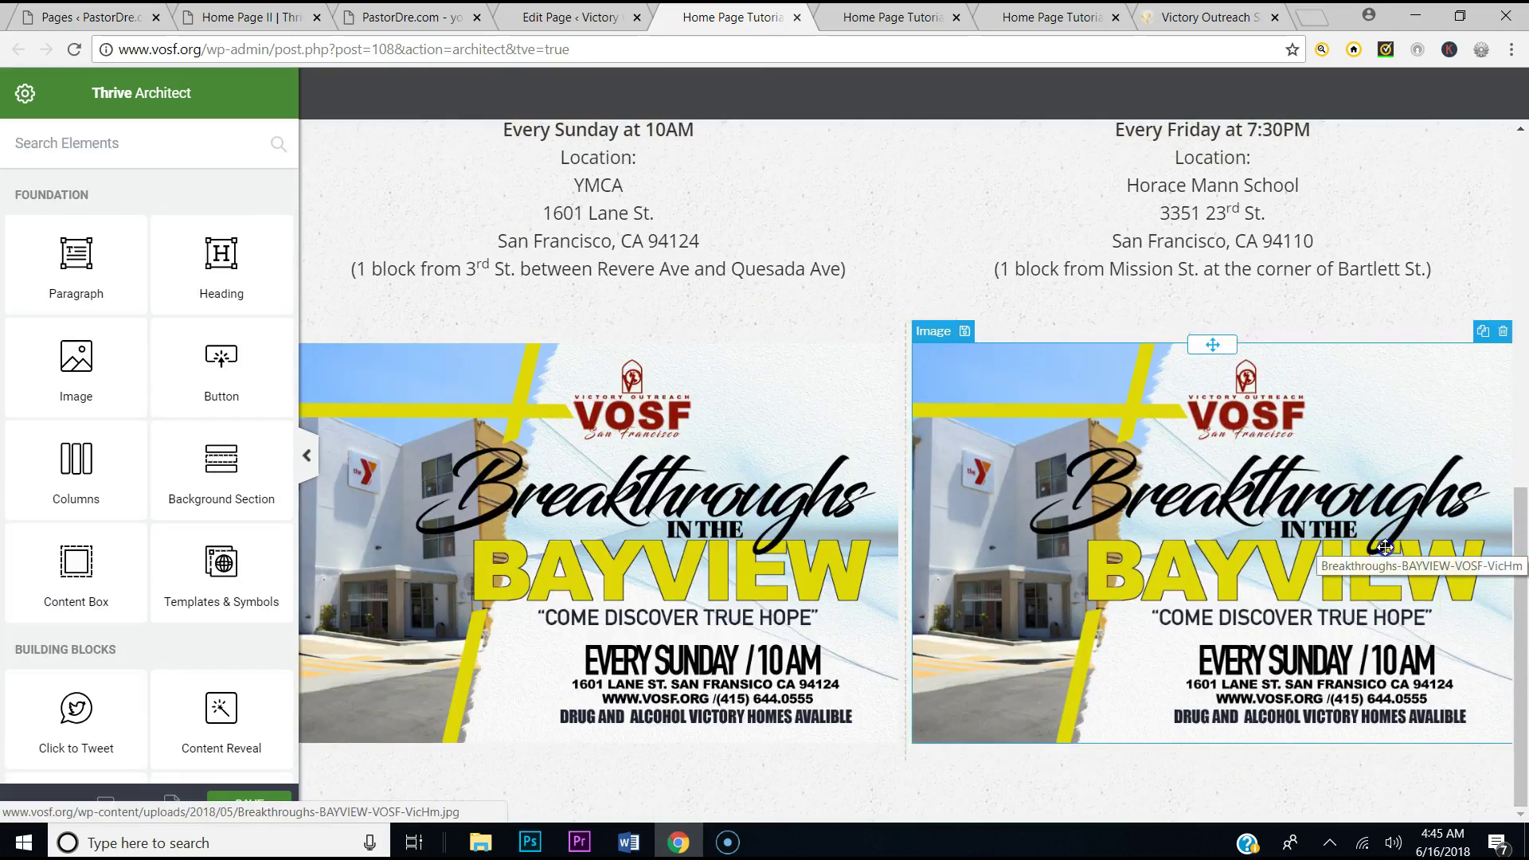
left_click(164, 276)
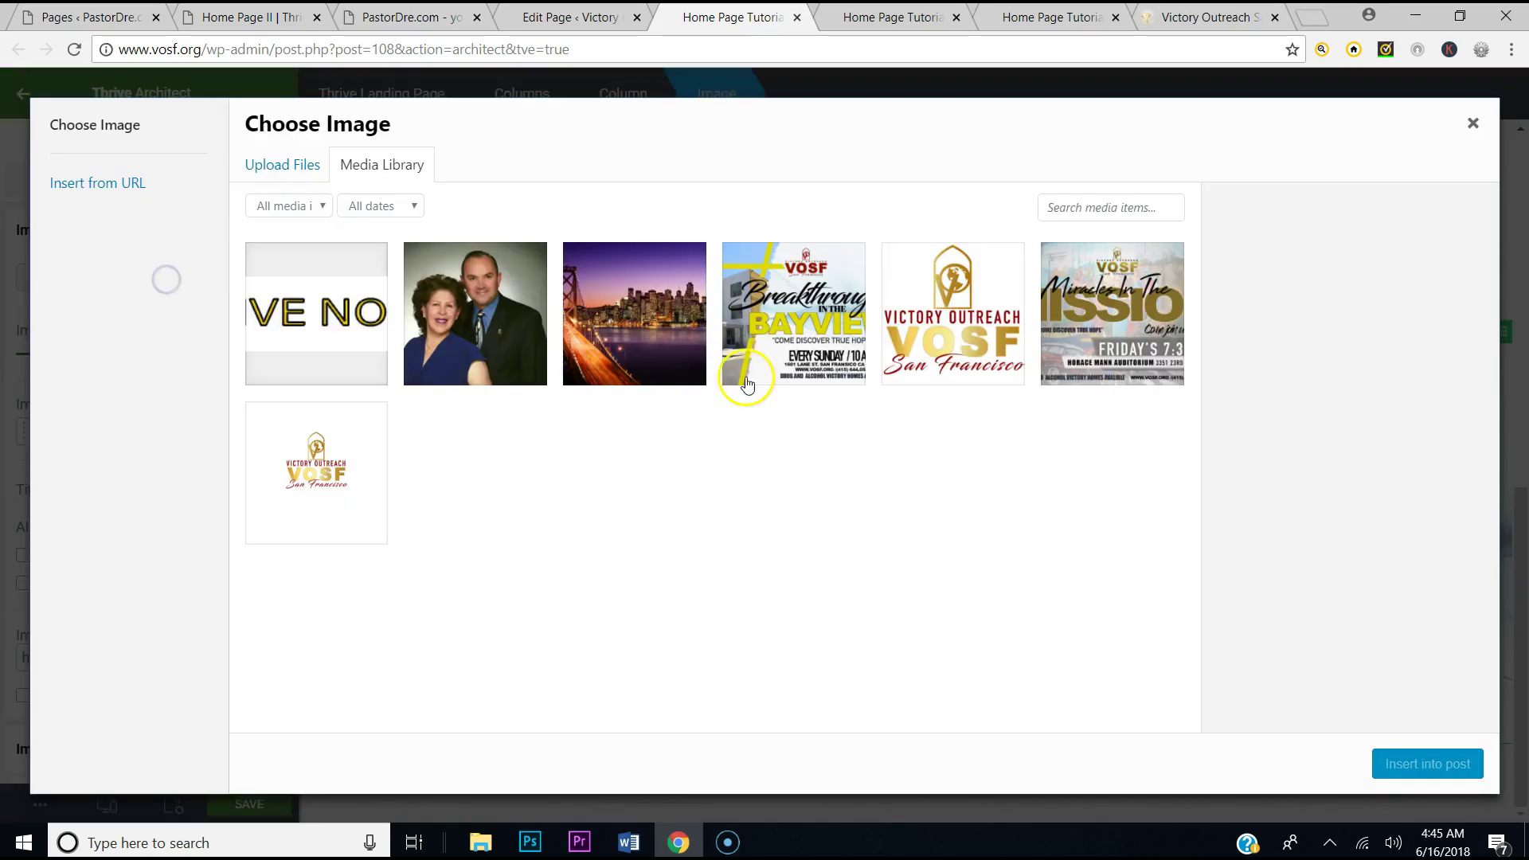
left_click(1093, 321)
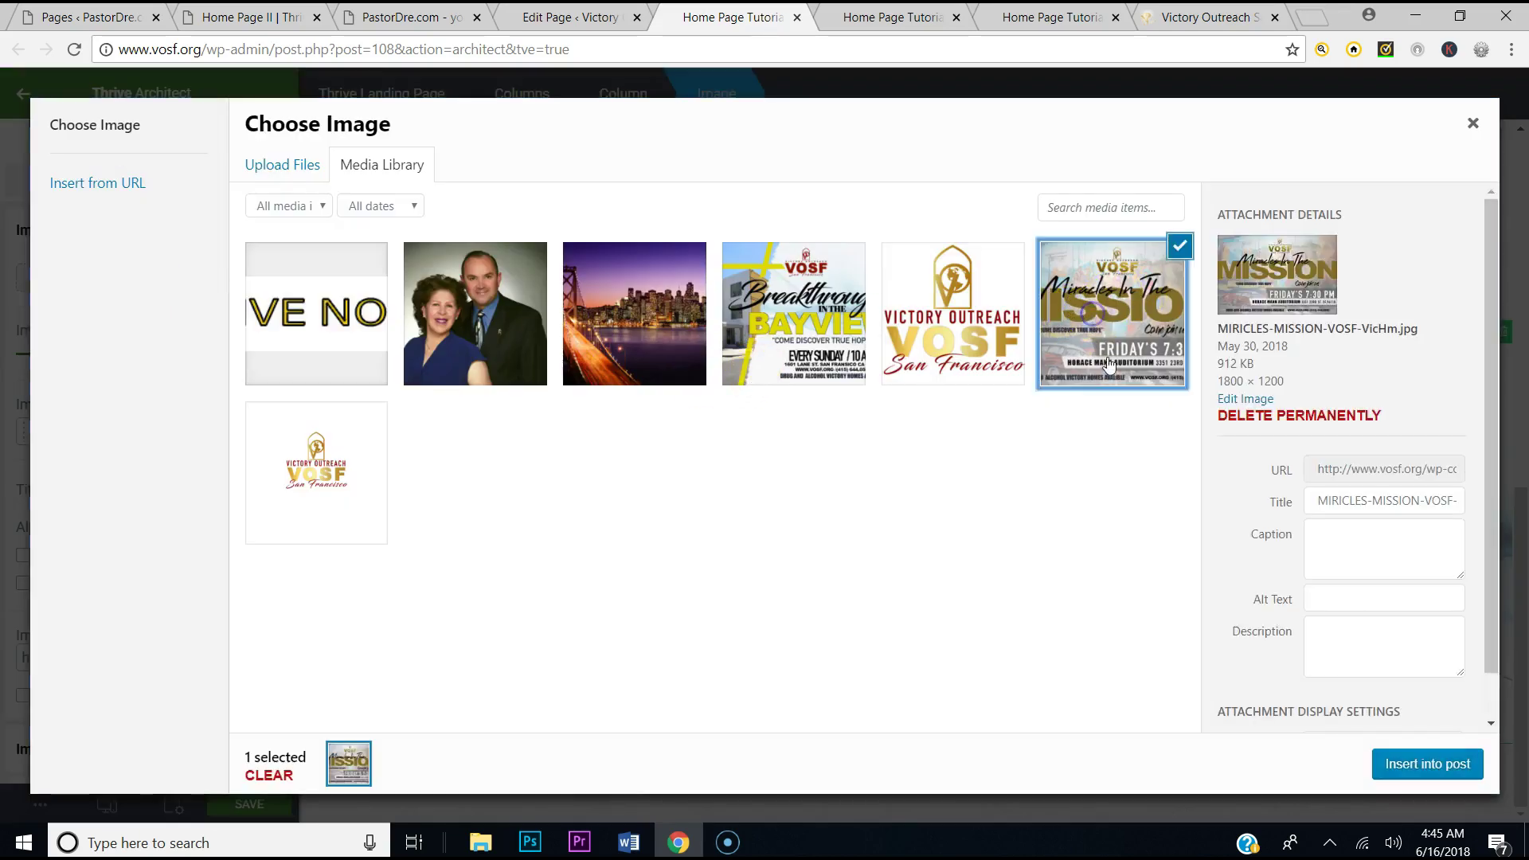
left_click(1424, 757)
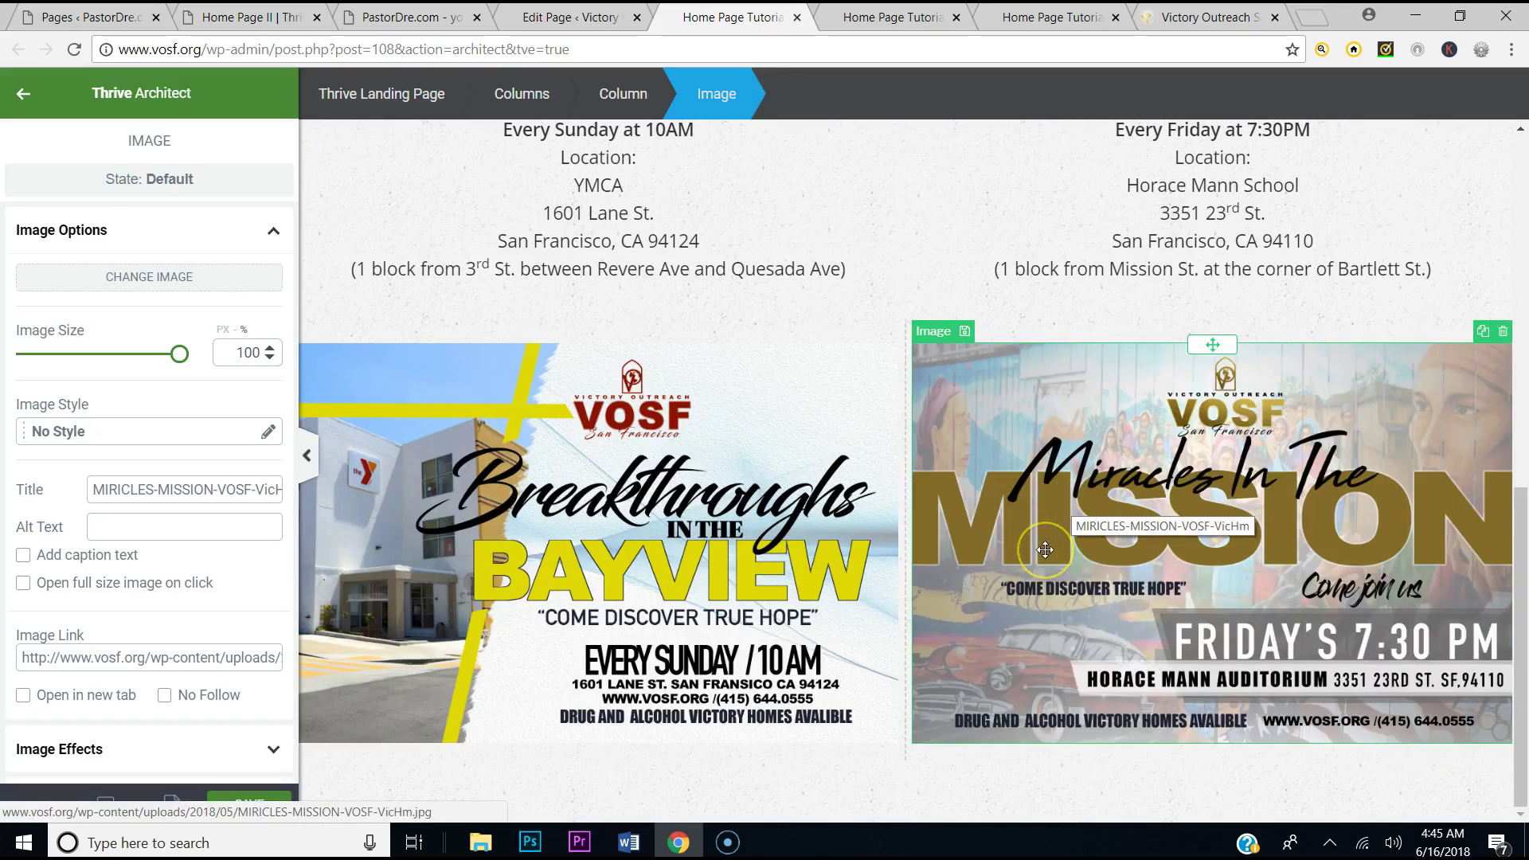
scroll(1045, 550, "up", 1)
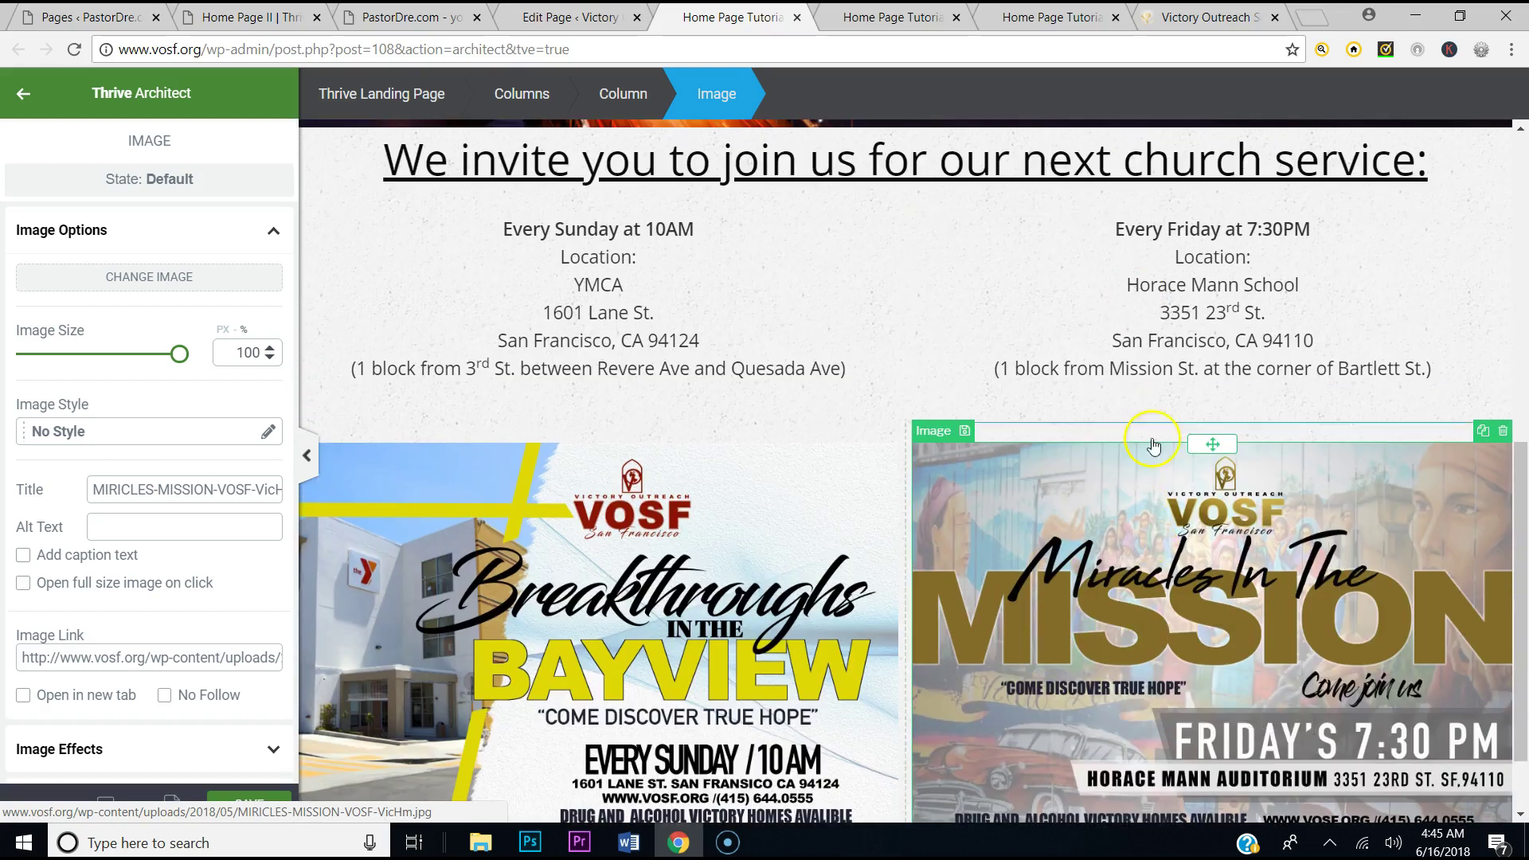
Save the page and reload its preview to review the two flyer images
left_click(597, 597)
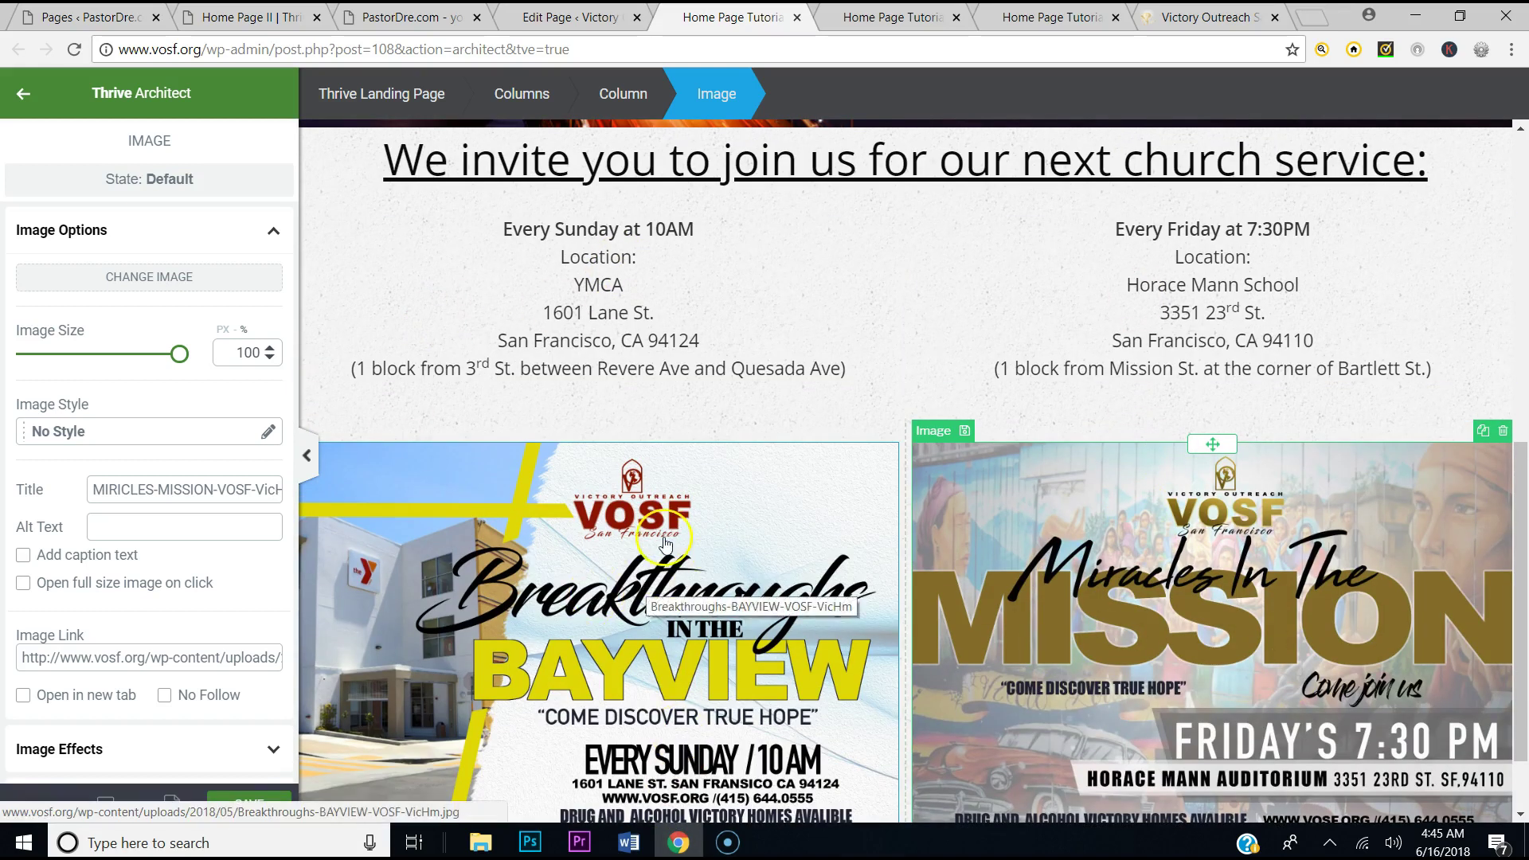
left_click(249, 800)
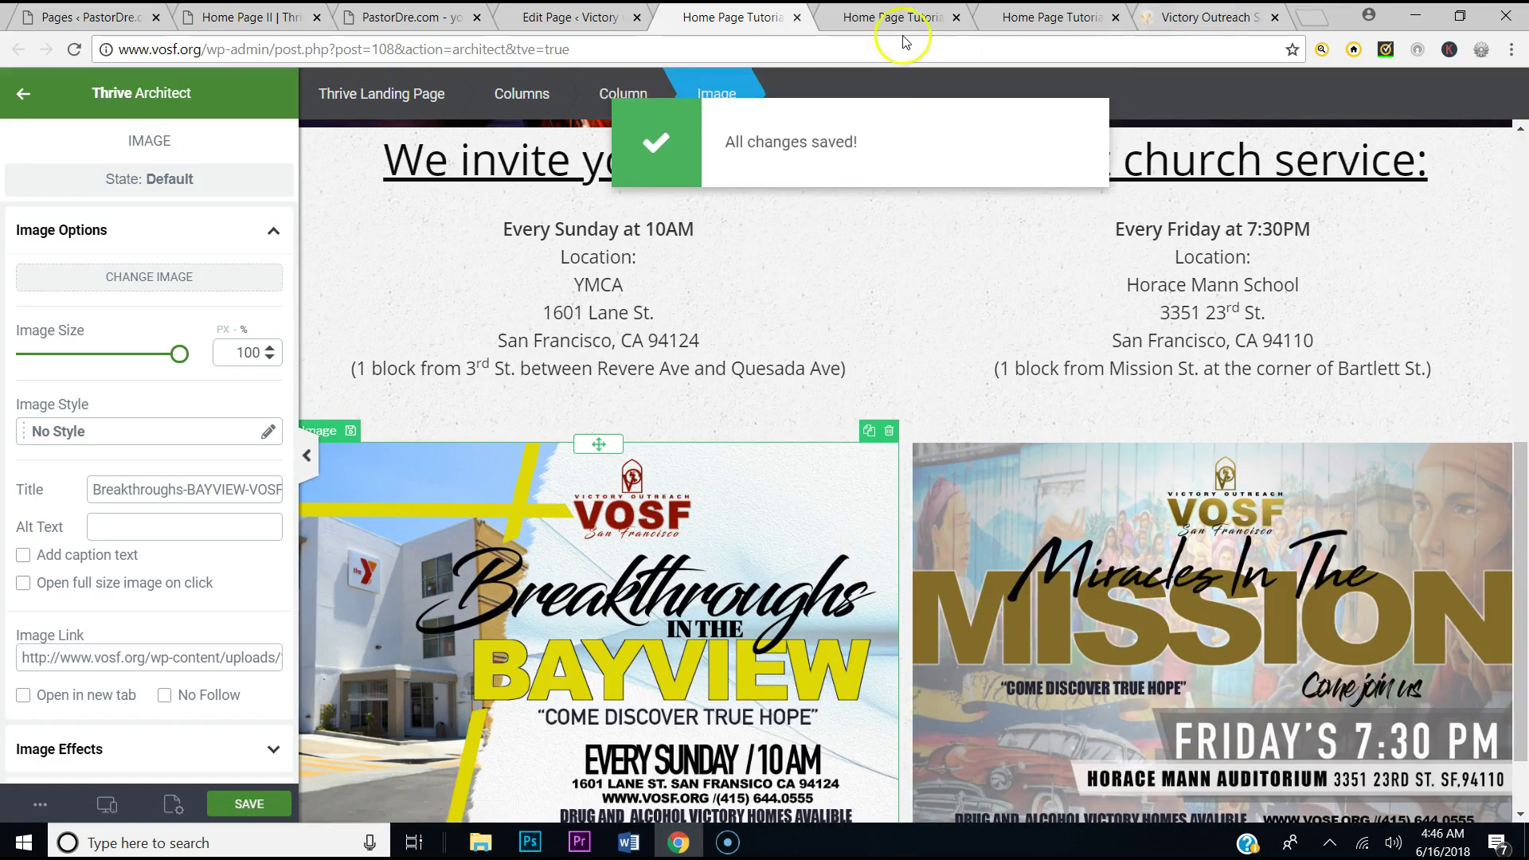
left_click(930, 17)
left_click(75, 49)
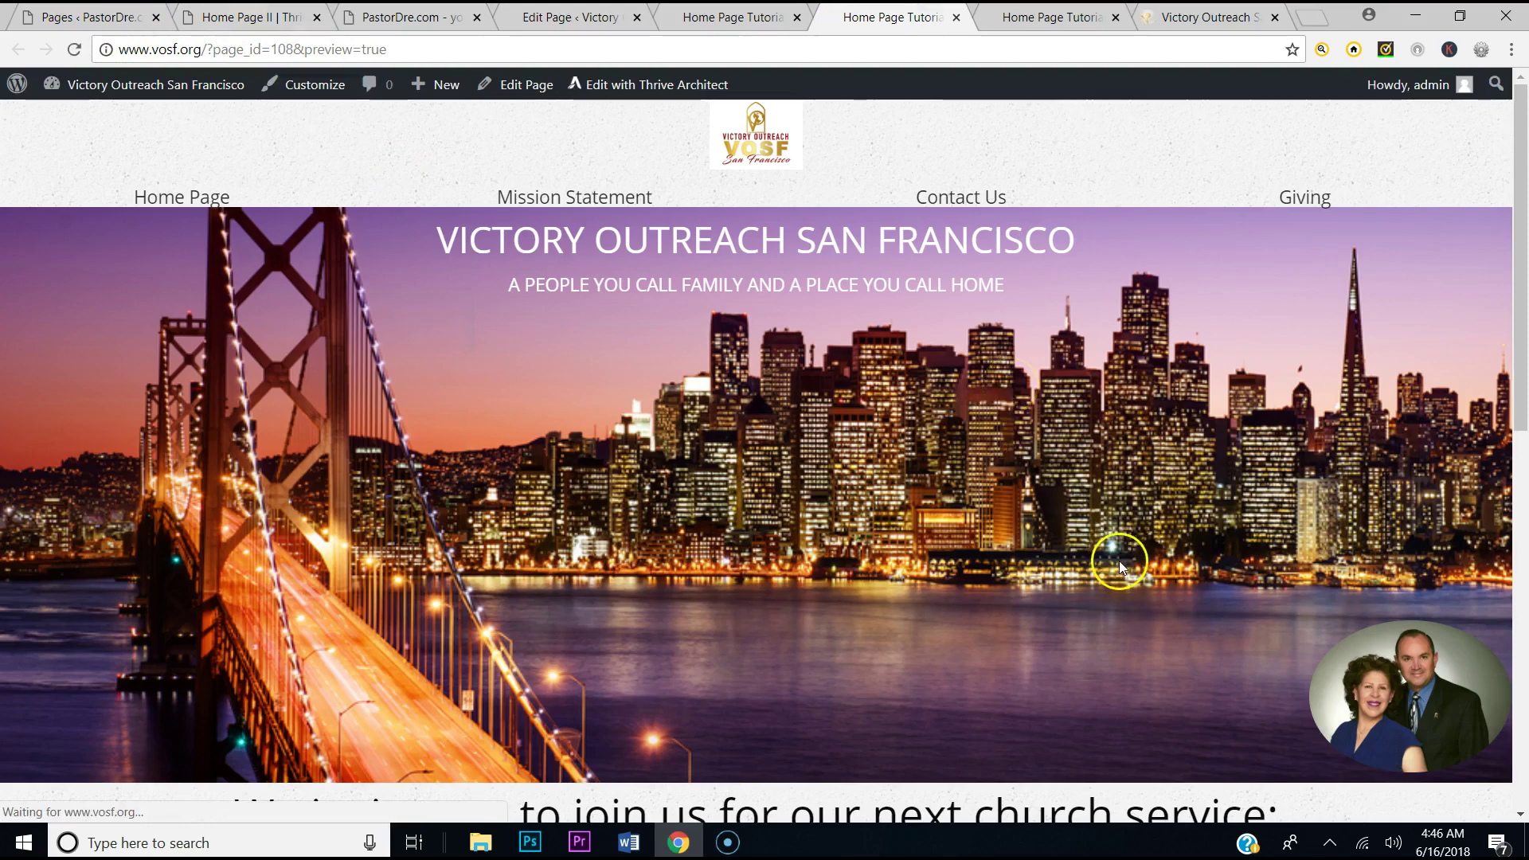
scroll(1102, 528, "down", 10)
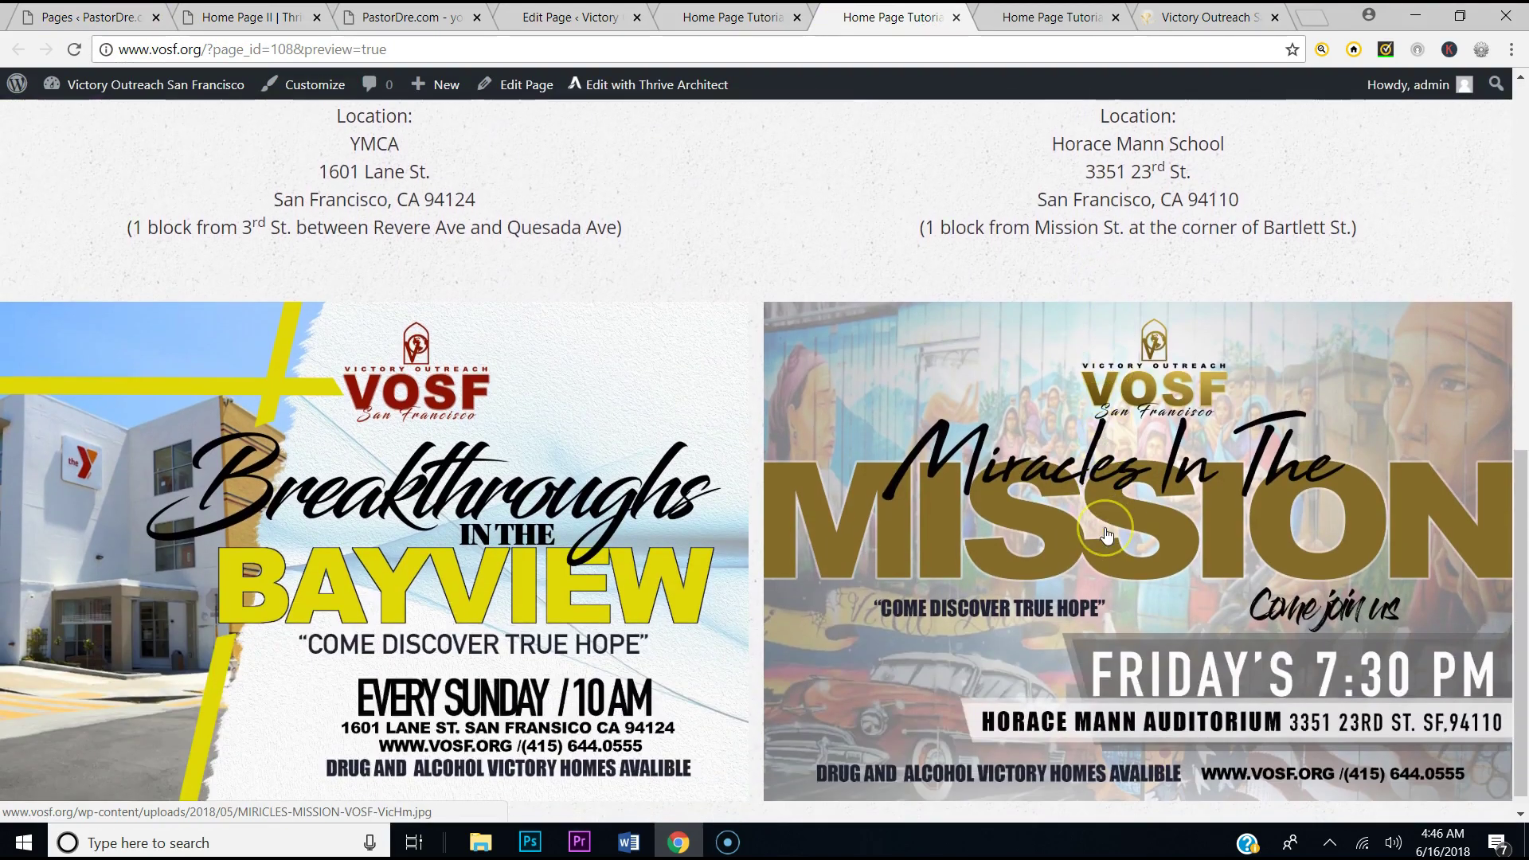
scroll(1106, 533, "down", 1)
Compare the flyer images with those on the live site, and close the outdated duplicate preview
left_click(1200, 16)
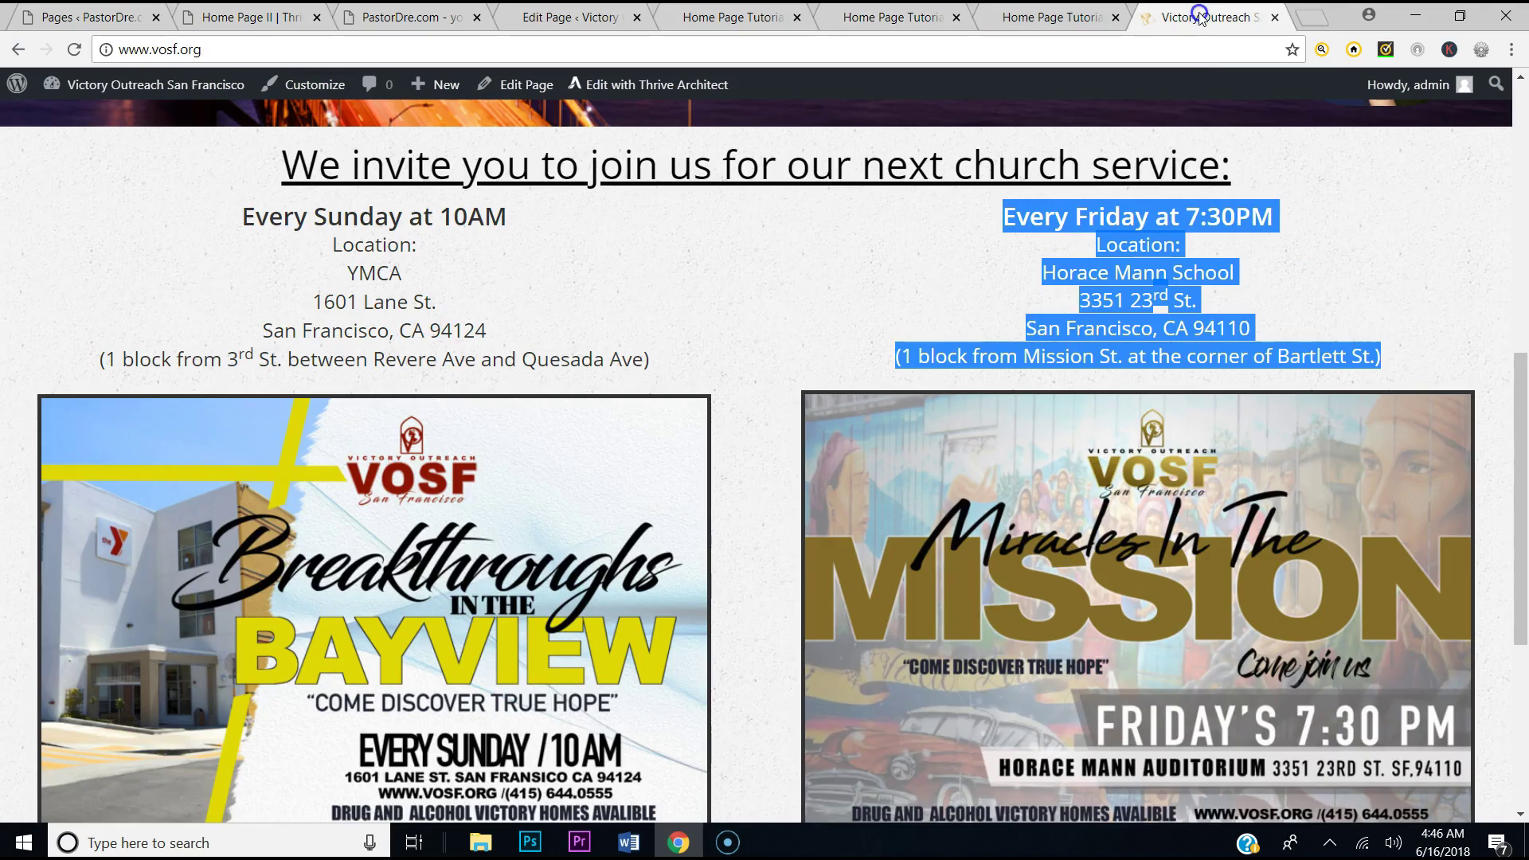
left_click(1051, 17)
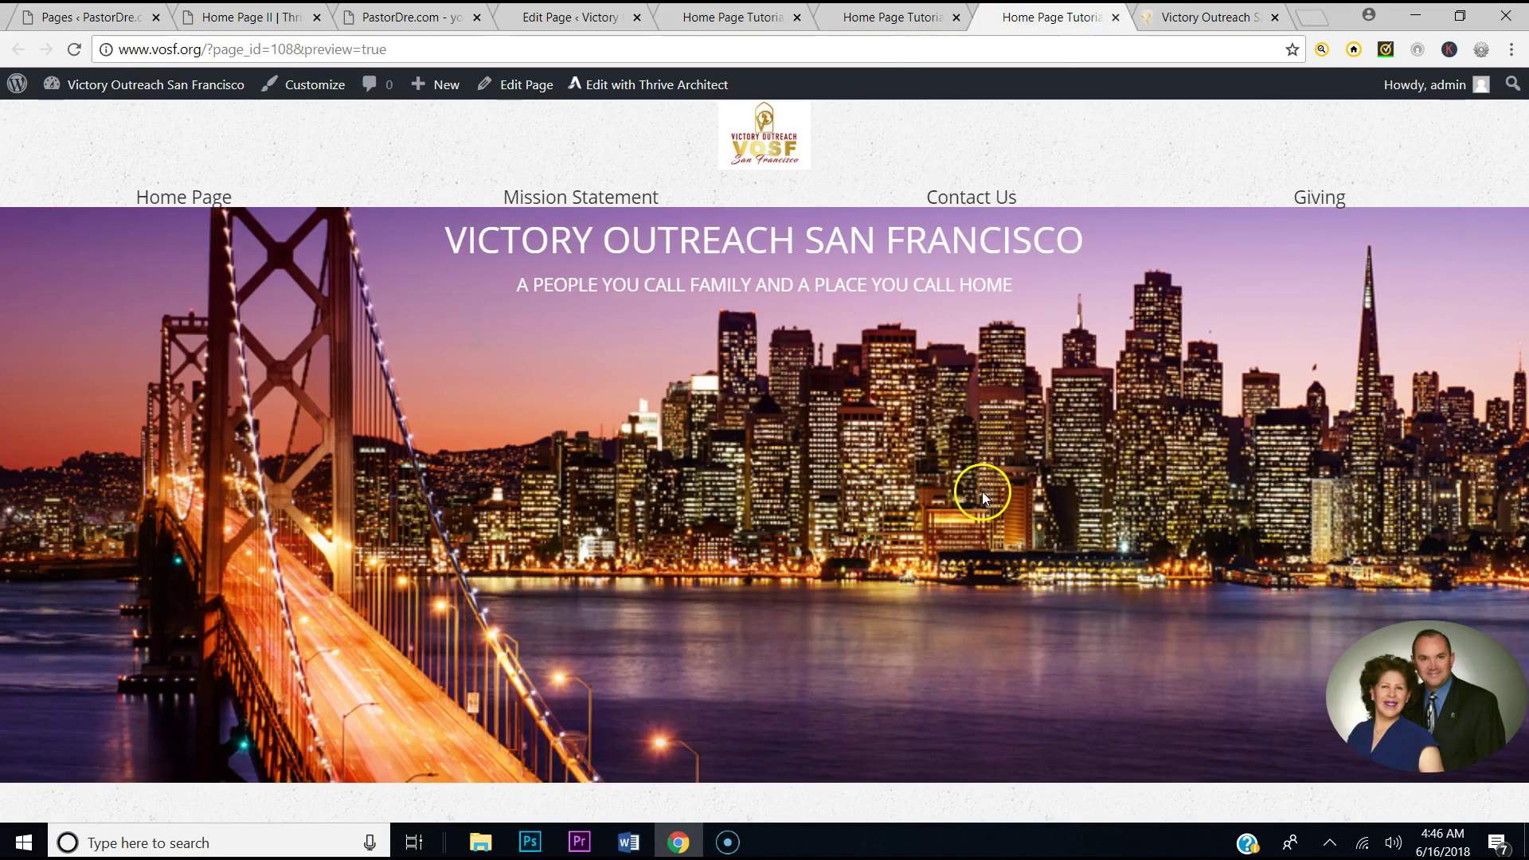
left_click(872, 17)
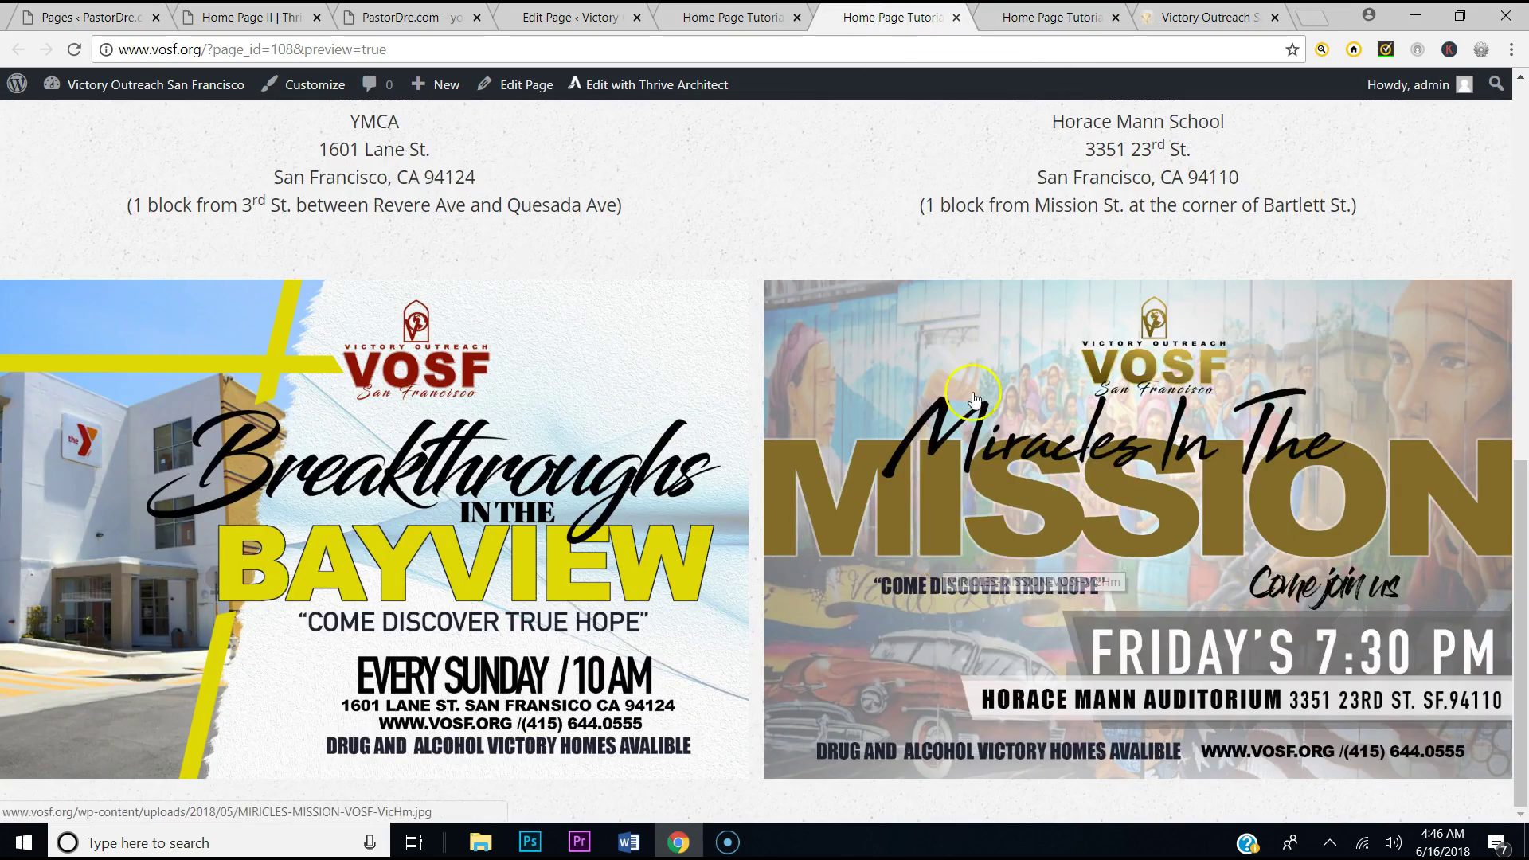
left_click(1043, 20)
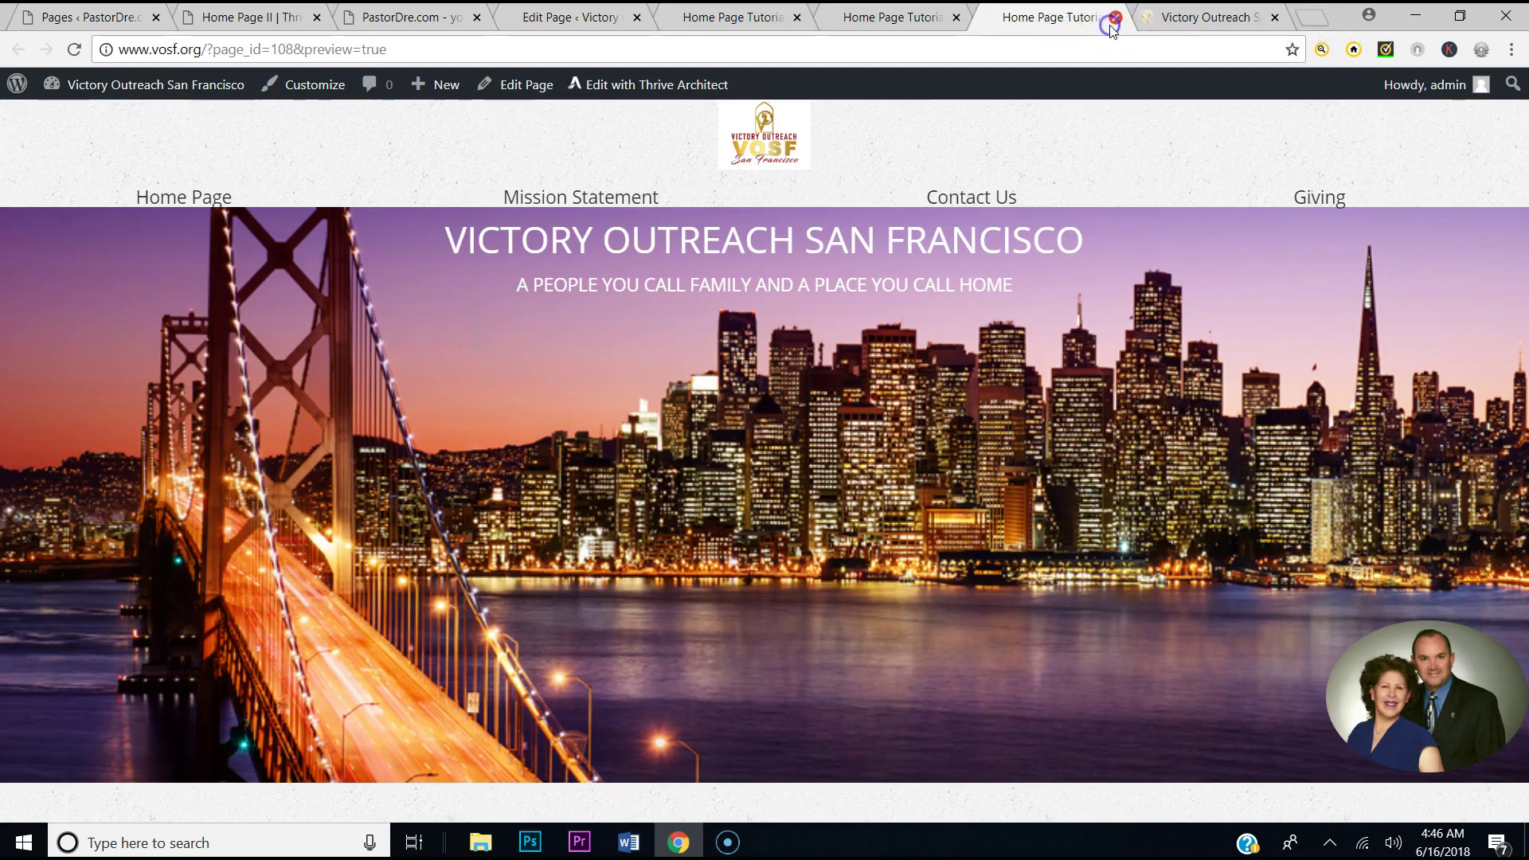
left_click(1120, 16)
Return to the refreshed preview and follow the Miracles in the Mission flyer's link to its full-size image
left_click(740, 15)
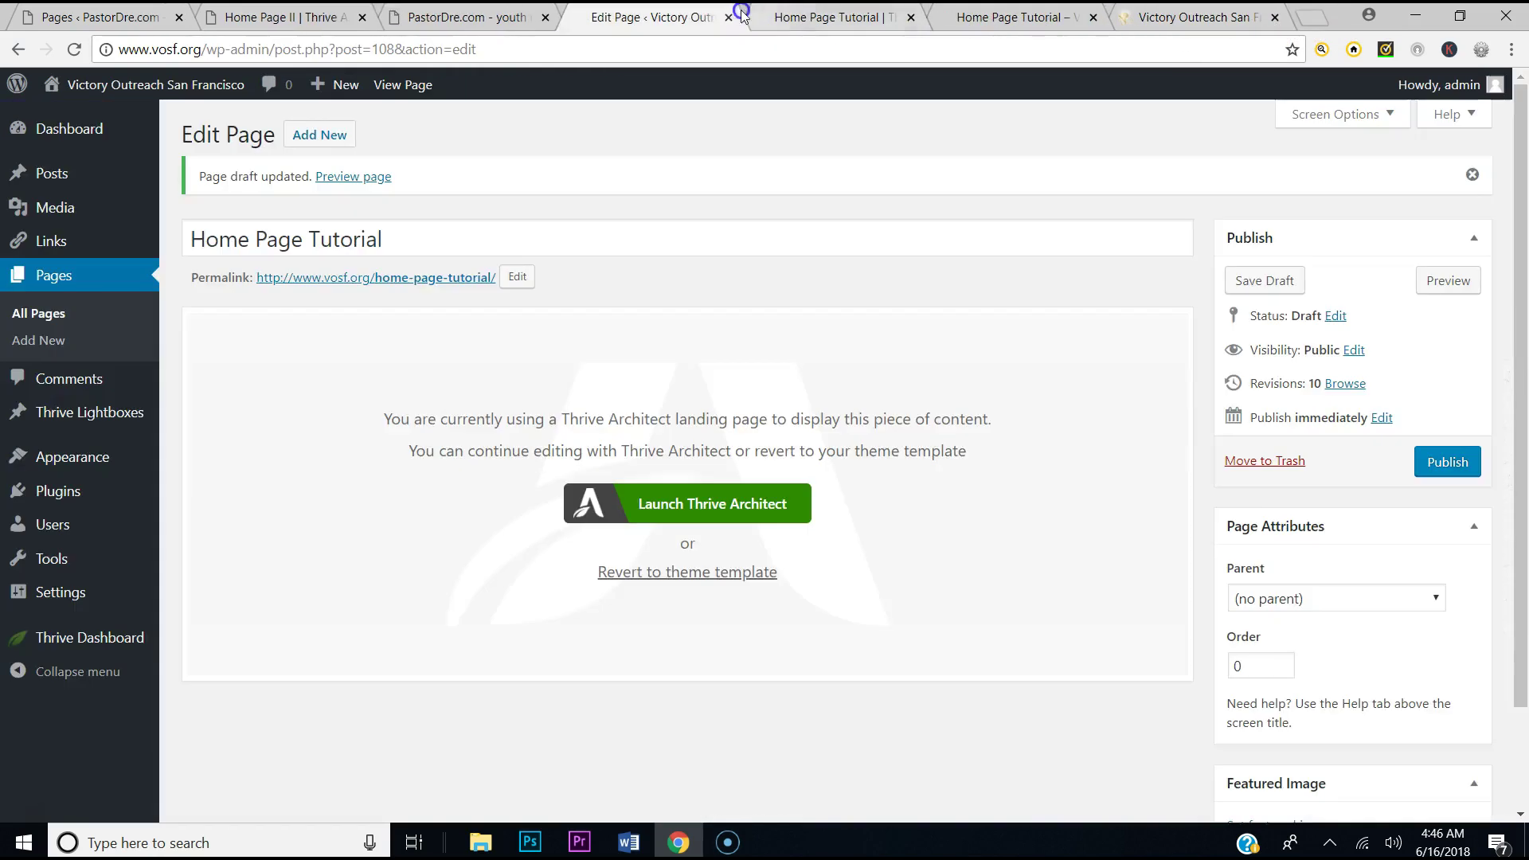
left_click(846, 23)
left_click(966, 20)
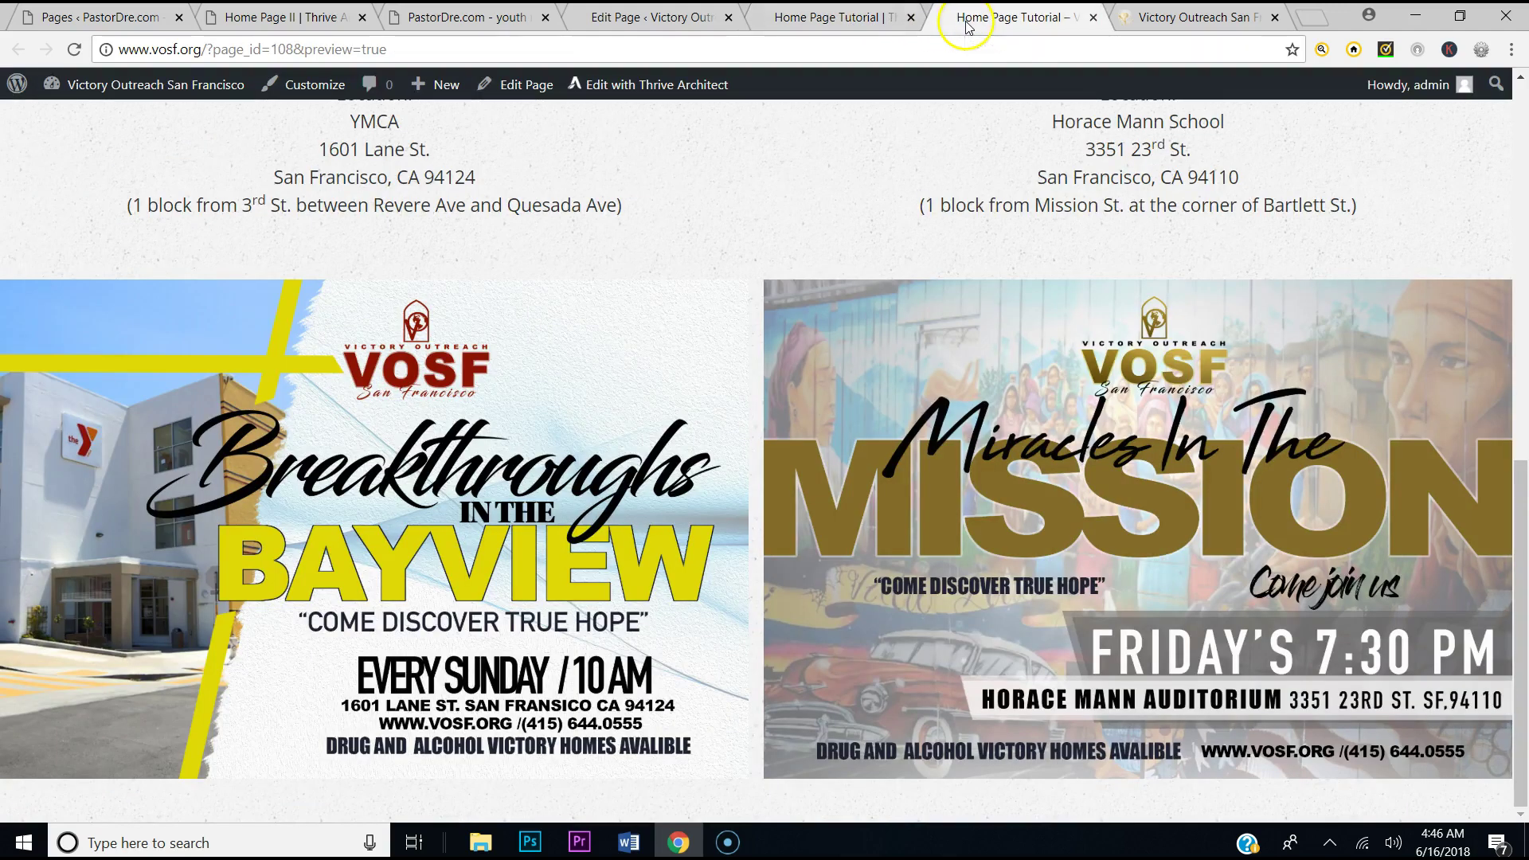
left_click(1028, 458)
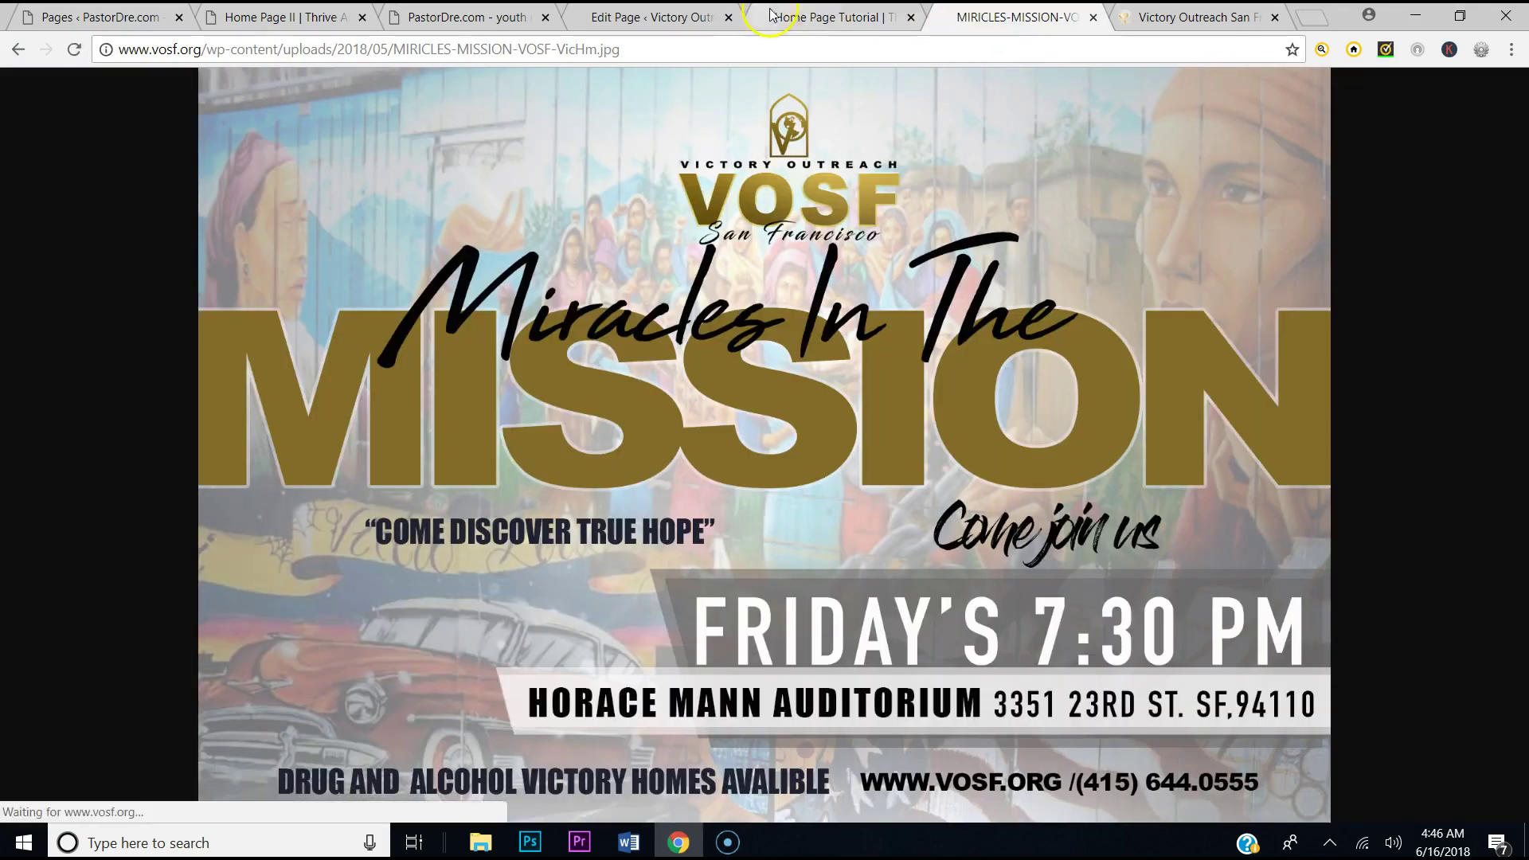
Return to the page editor and give the Bayview flyer the Dark Frame image style
left_click(796, 16)
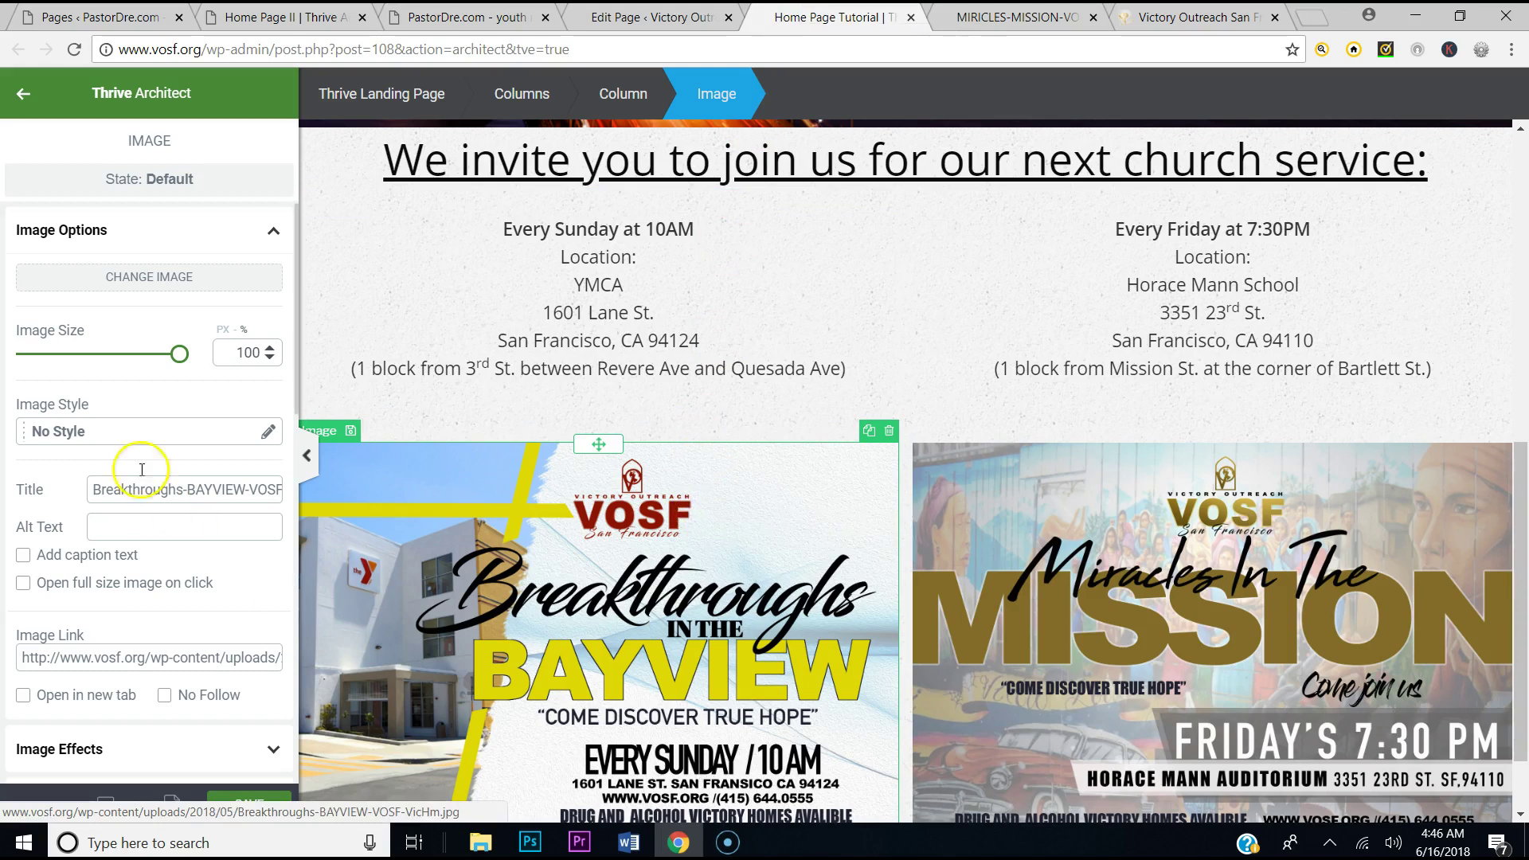
left_click(142, 428)
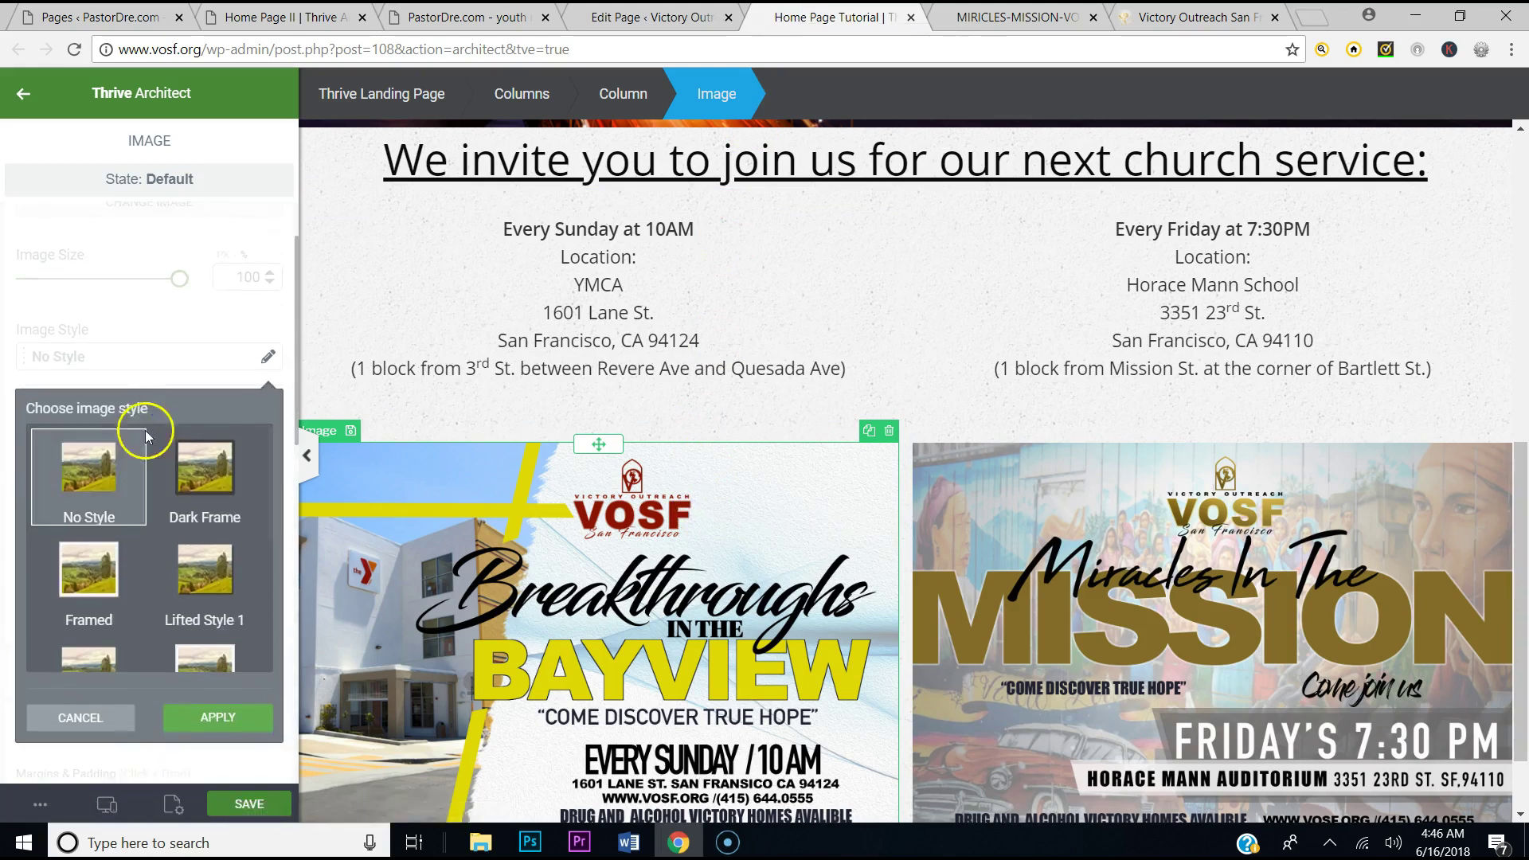
left_click(180, 462)
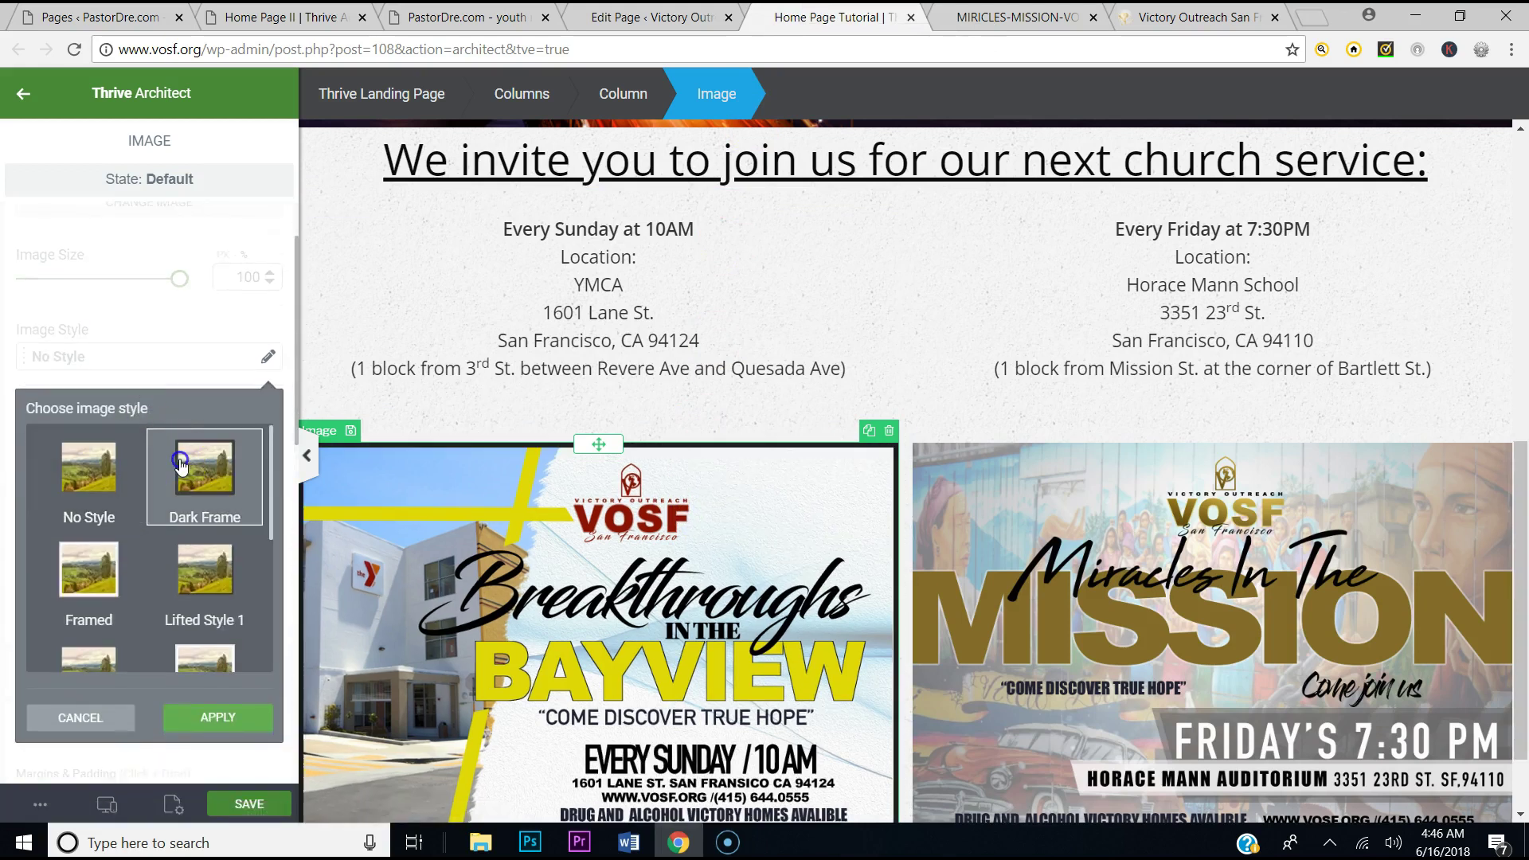
Try the Lifted Style 1 and Framed styles on the Miracles in the Mission flyer, and apply Dark Frame instead
left_click(1035, 644)
left_click(269, 340)
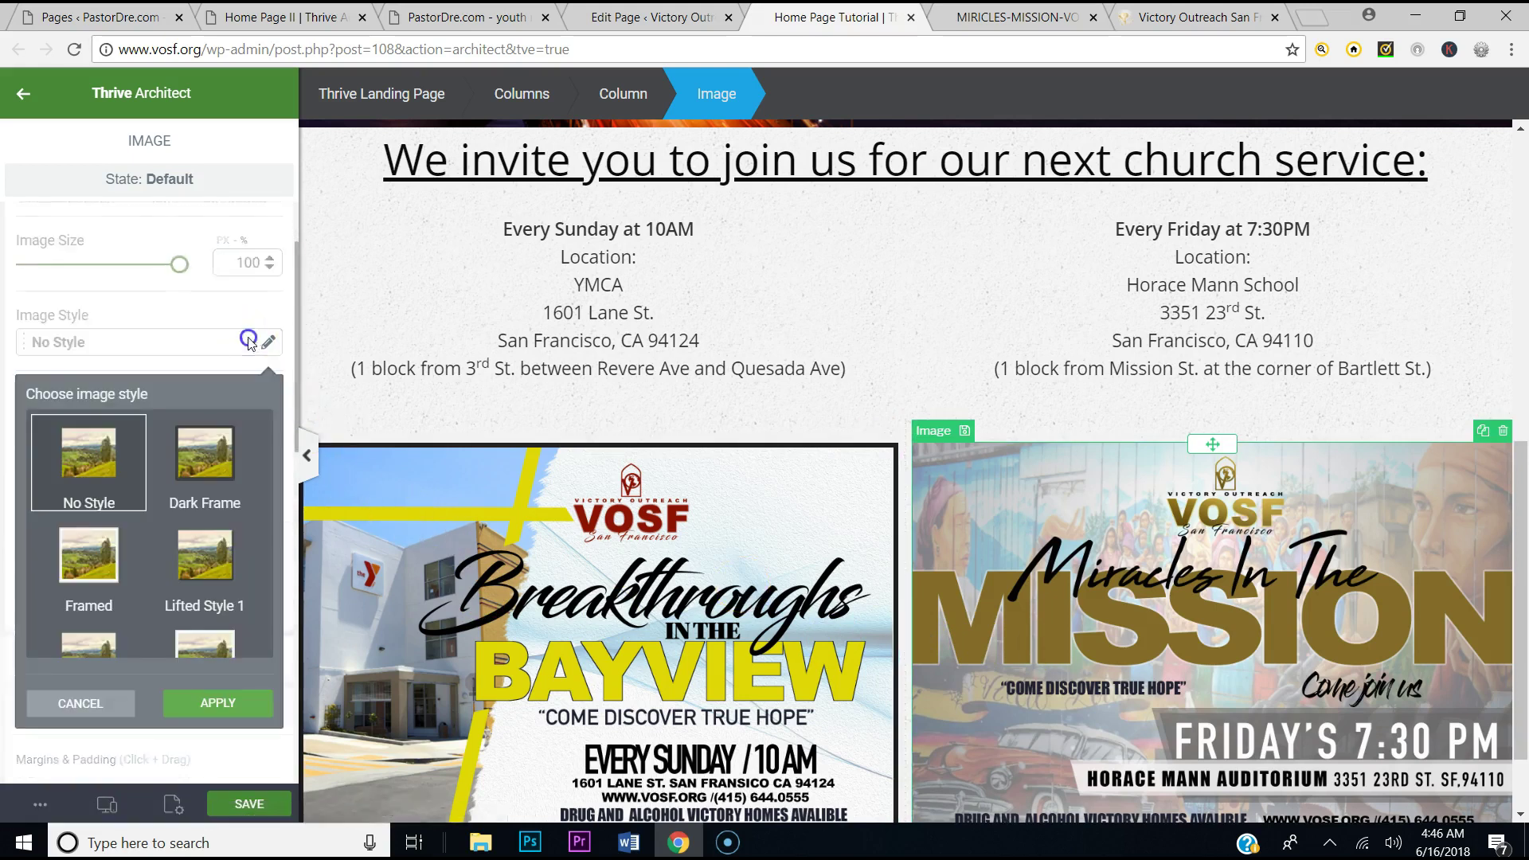
left_click(210, 566)
left_click(91, 562)
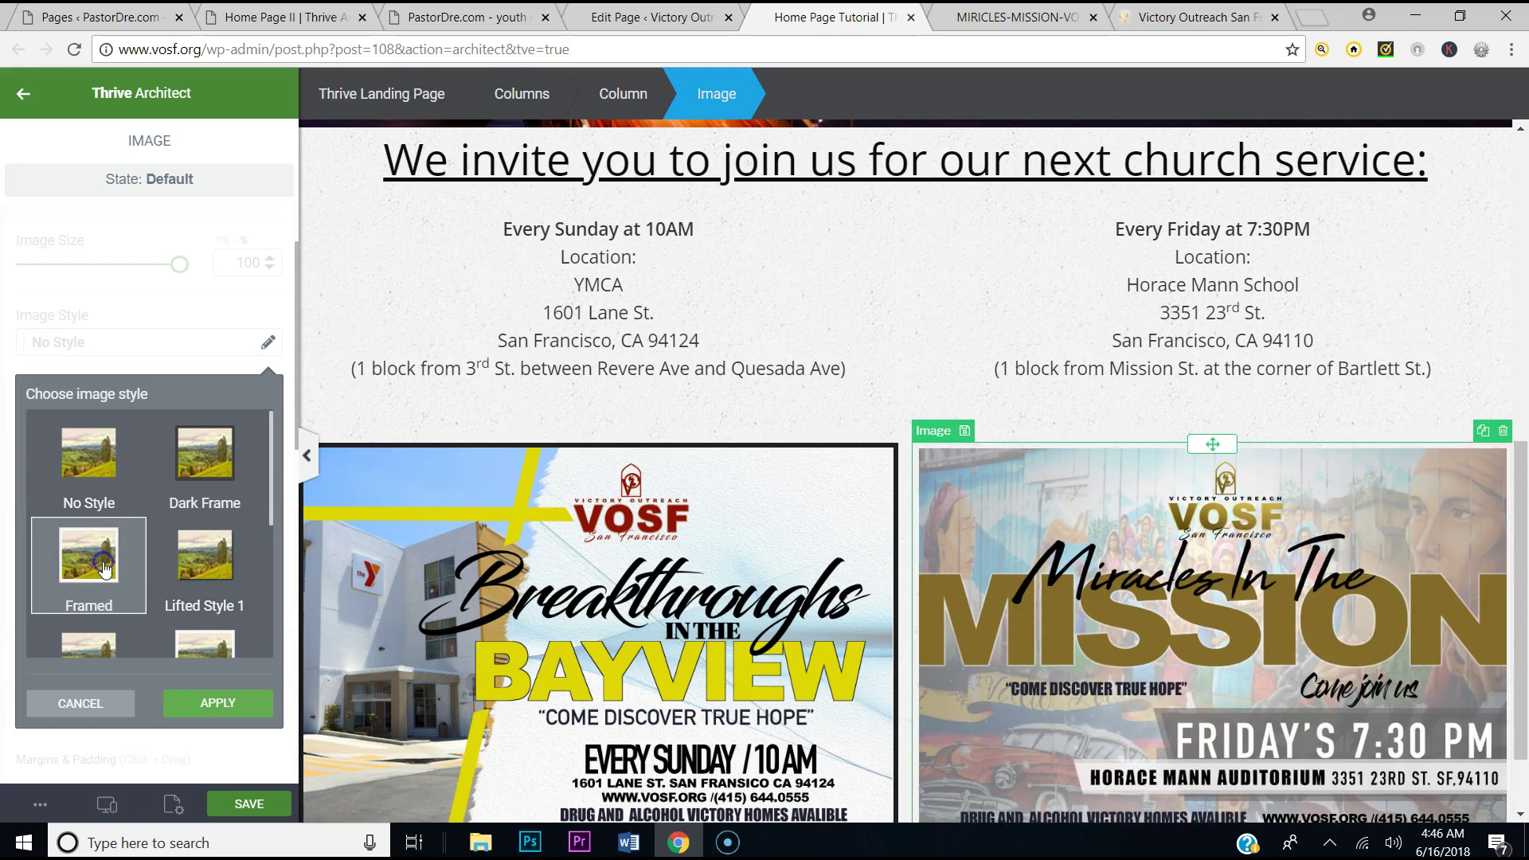
left_click(203, 482)
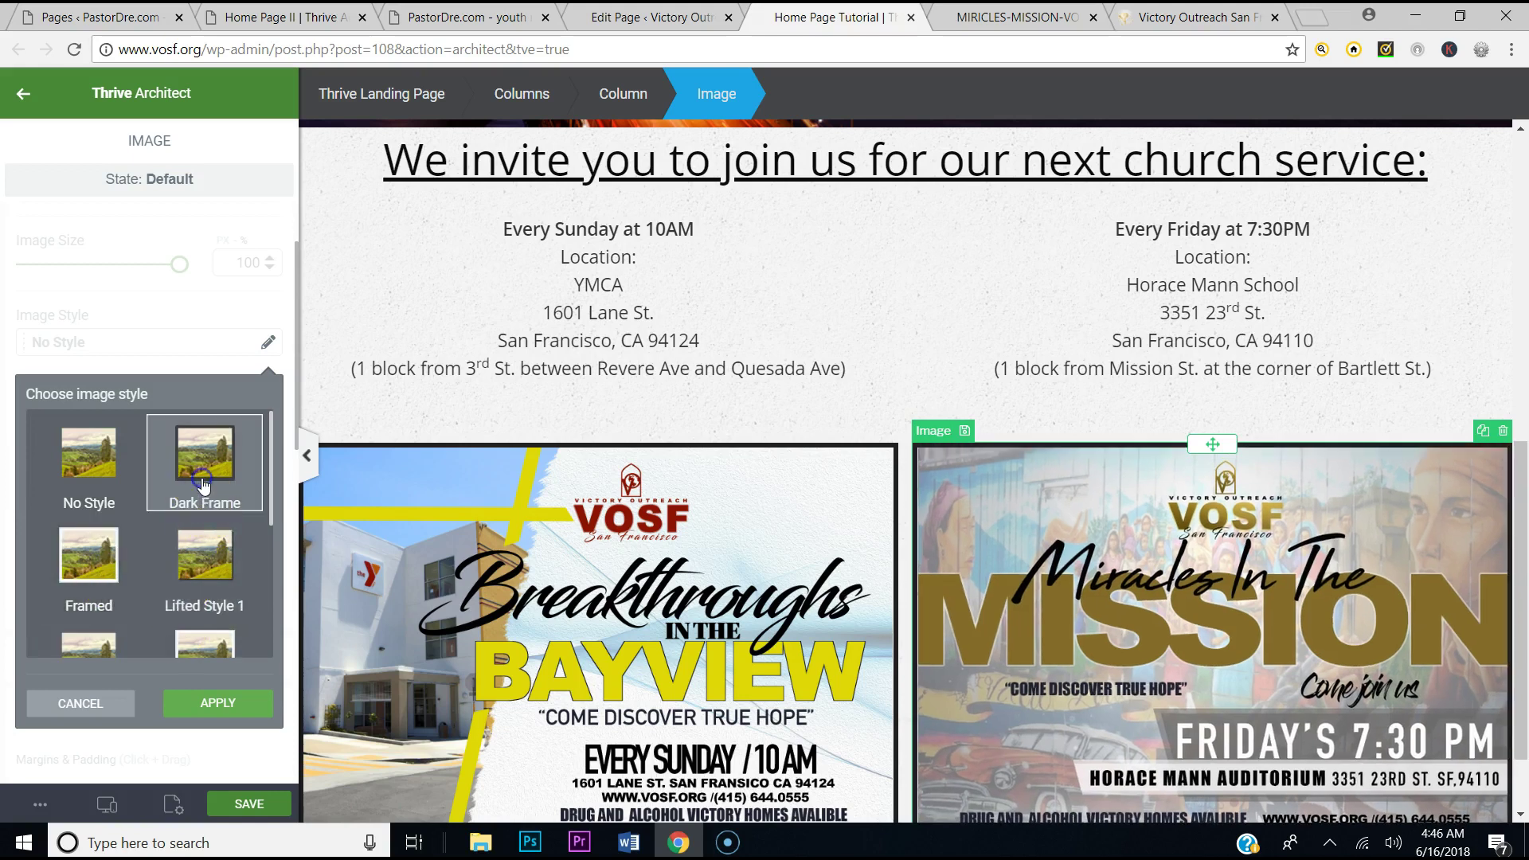
left_click(217, 703)
scroll(199, 764, "down", 3)
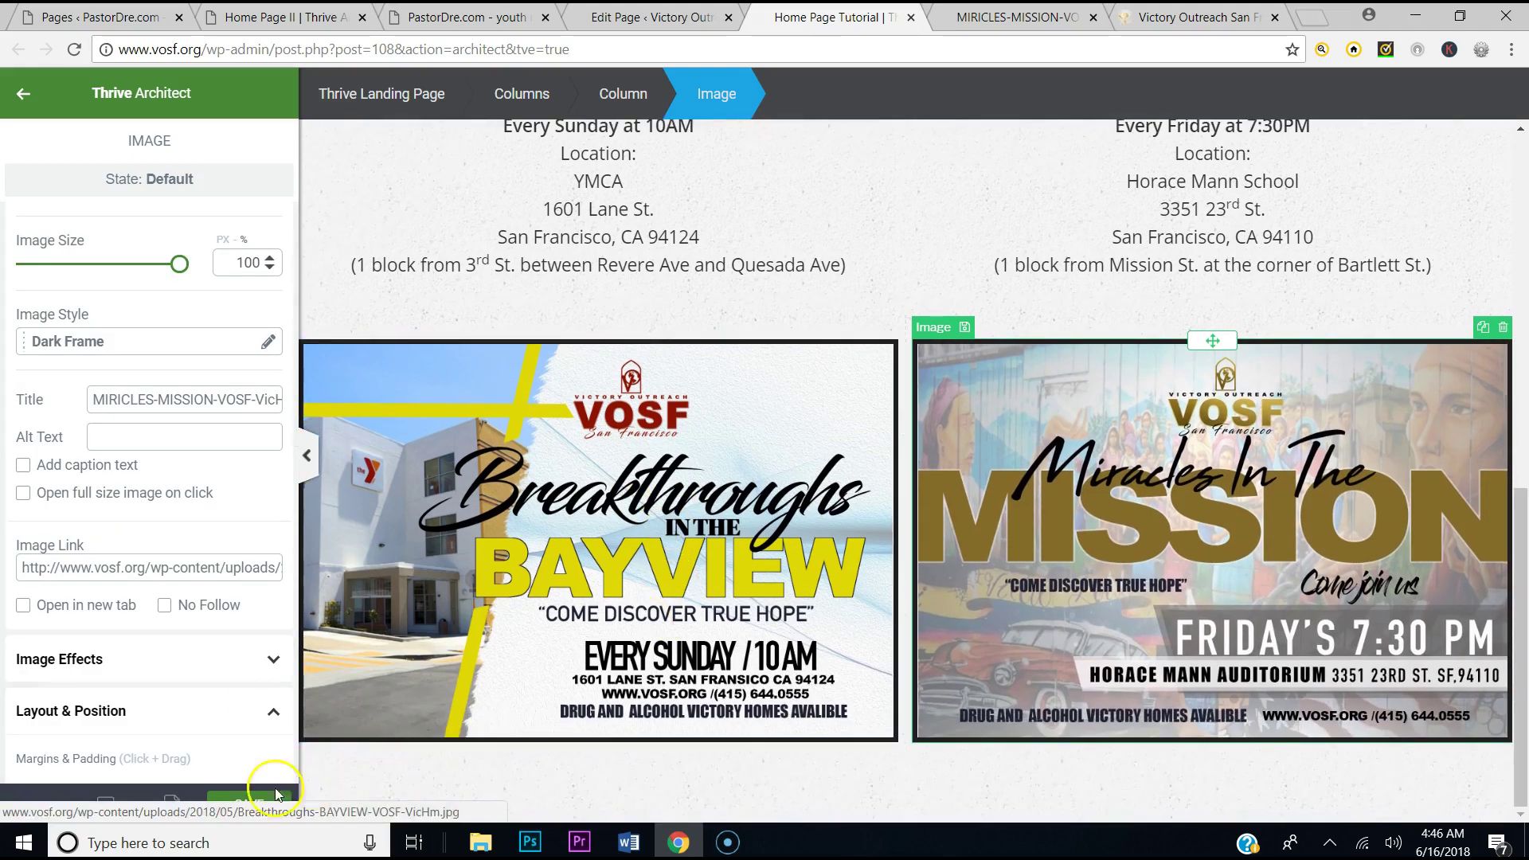
Save the page, open a fresh preview, and close the leftover full-size flyer image
left_click(246, 811)
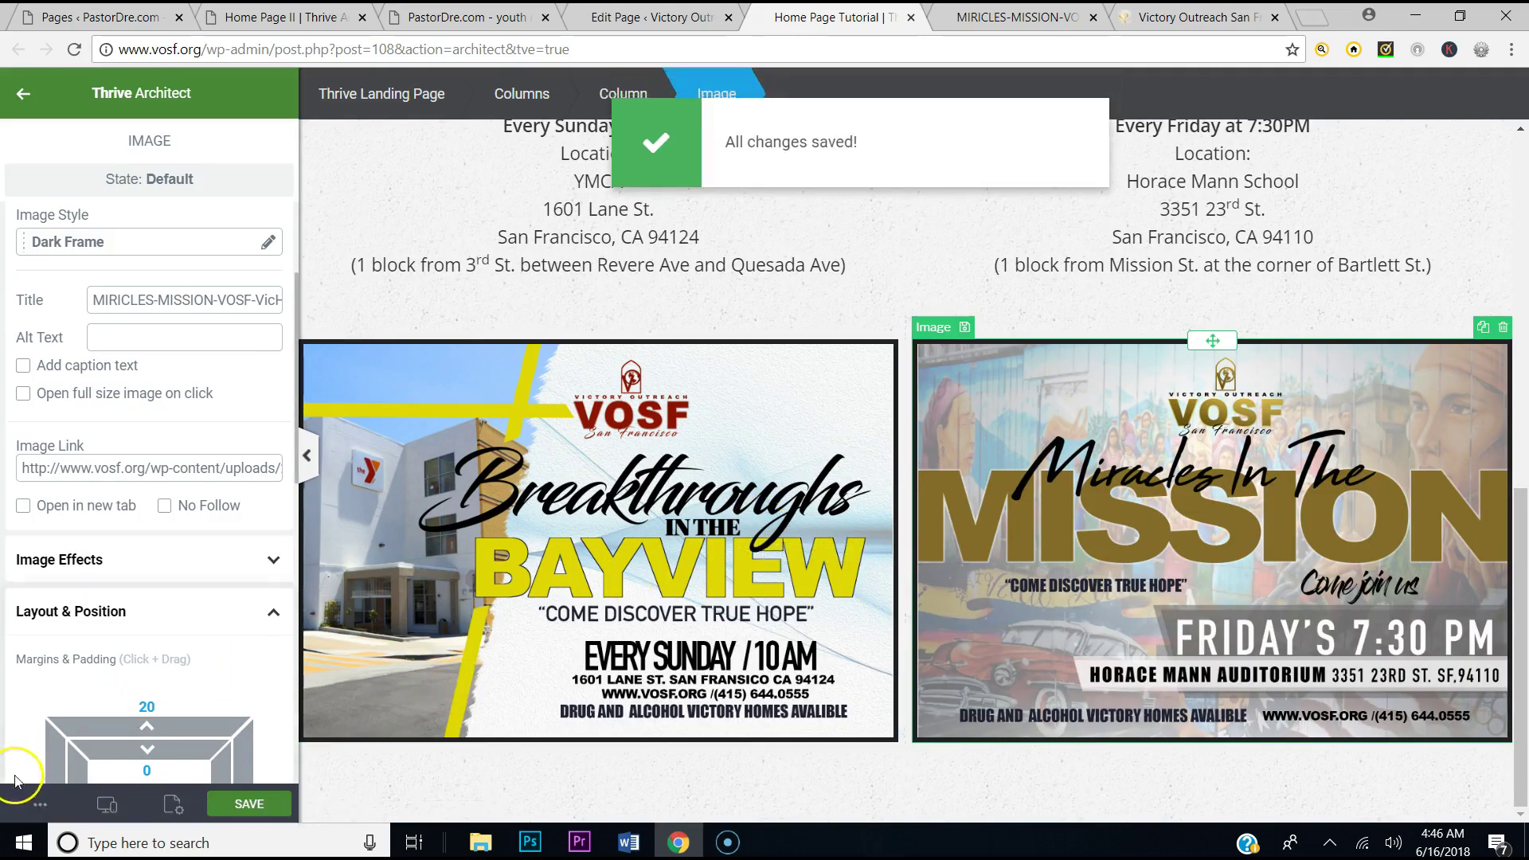
left_click(39, 805)
left_click(80, 604)
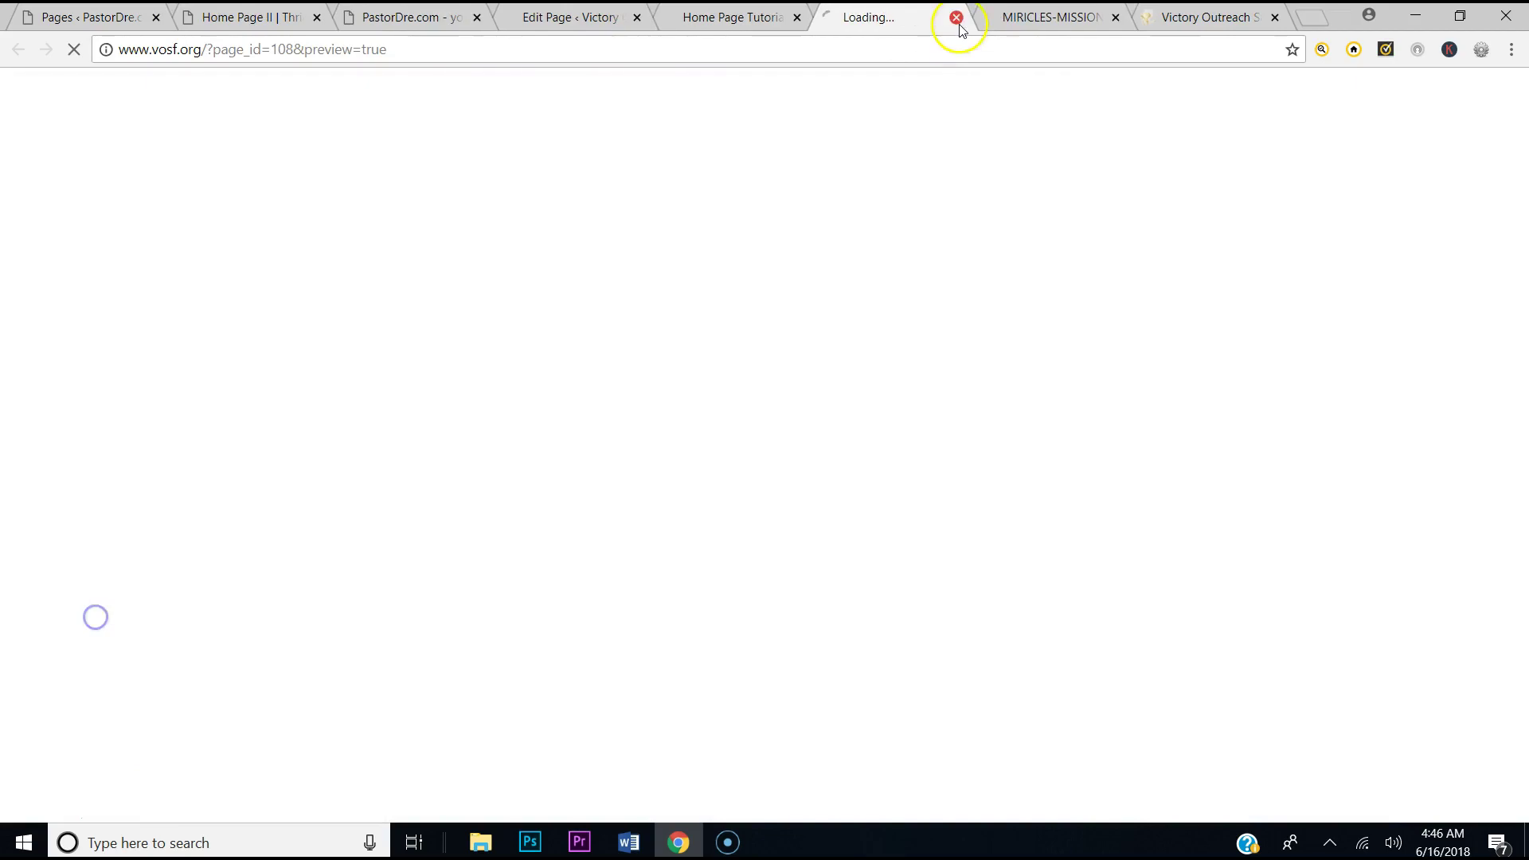
left_click(1091, 14)
left_click(1113, 17)
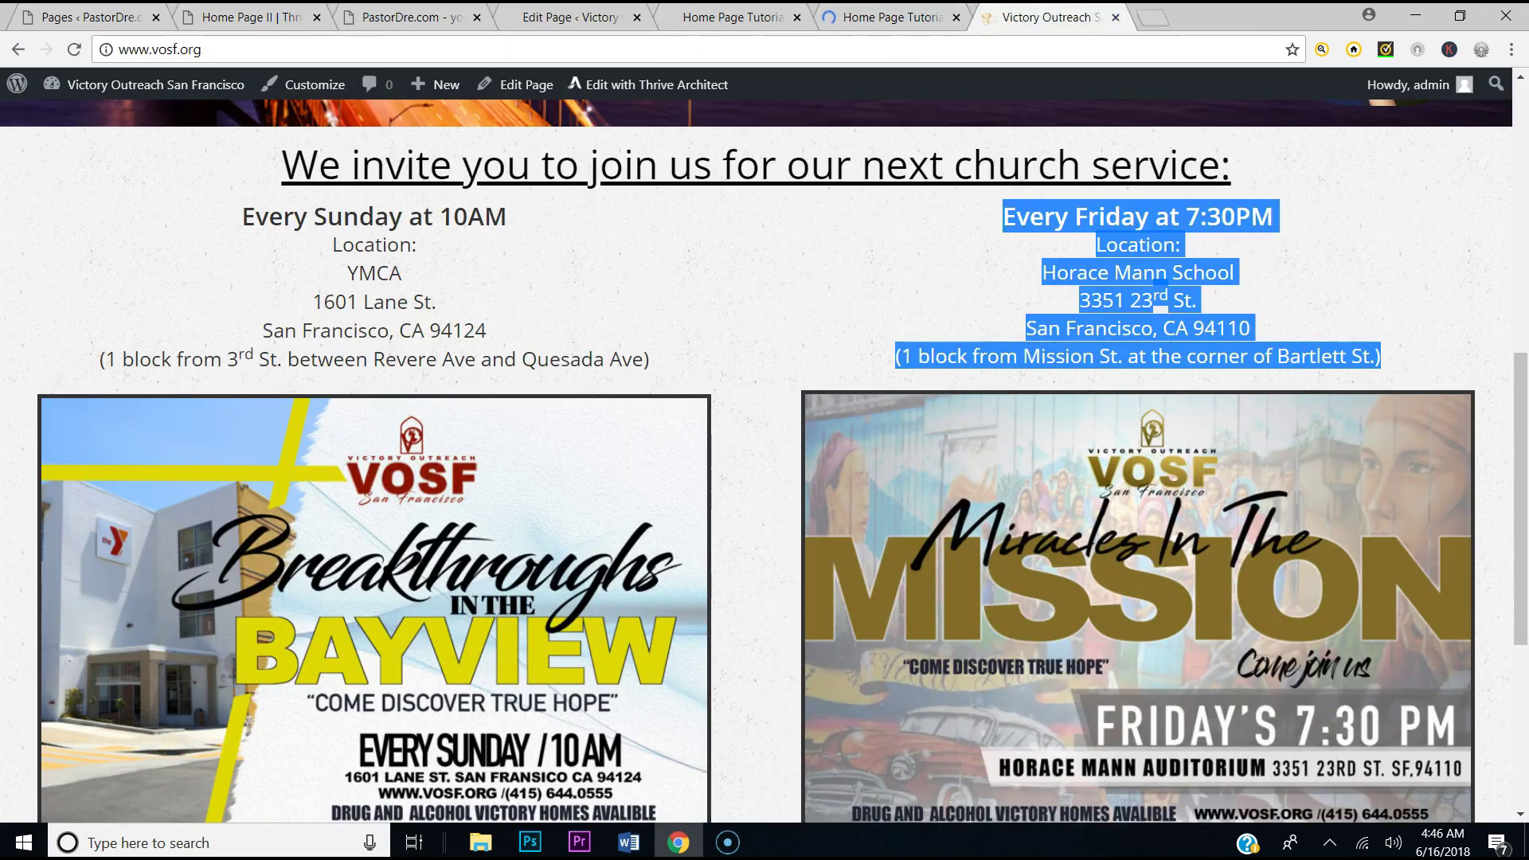
Compare the refreshed preview with the live site, checking the banner, service section, giving section and footer
left_click(1023, 17)
scroll(1024, 280, "down", 10)
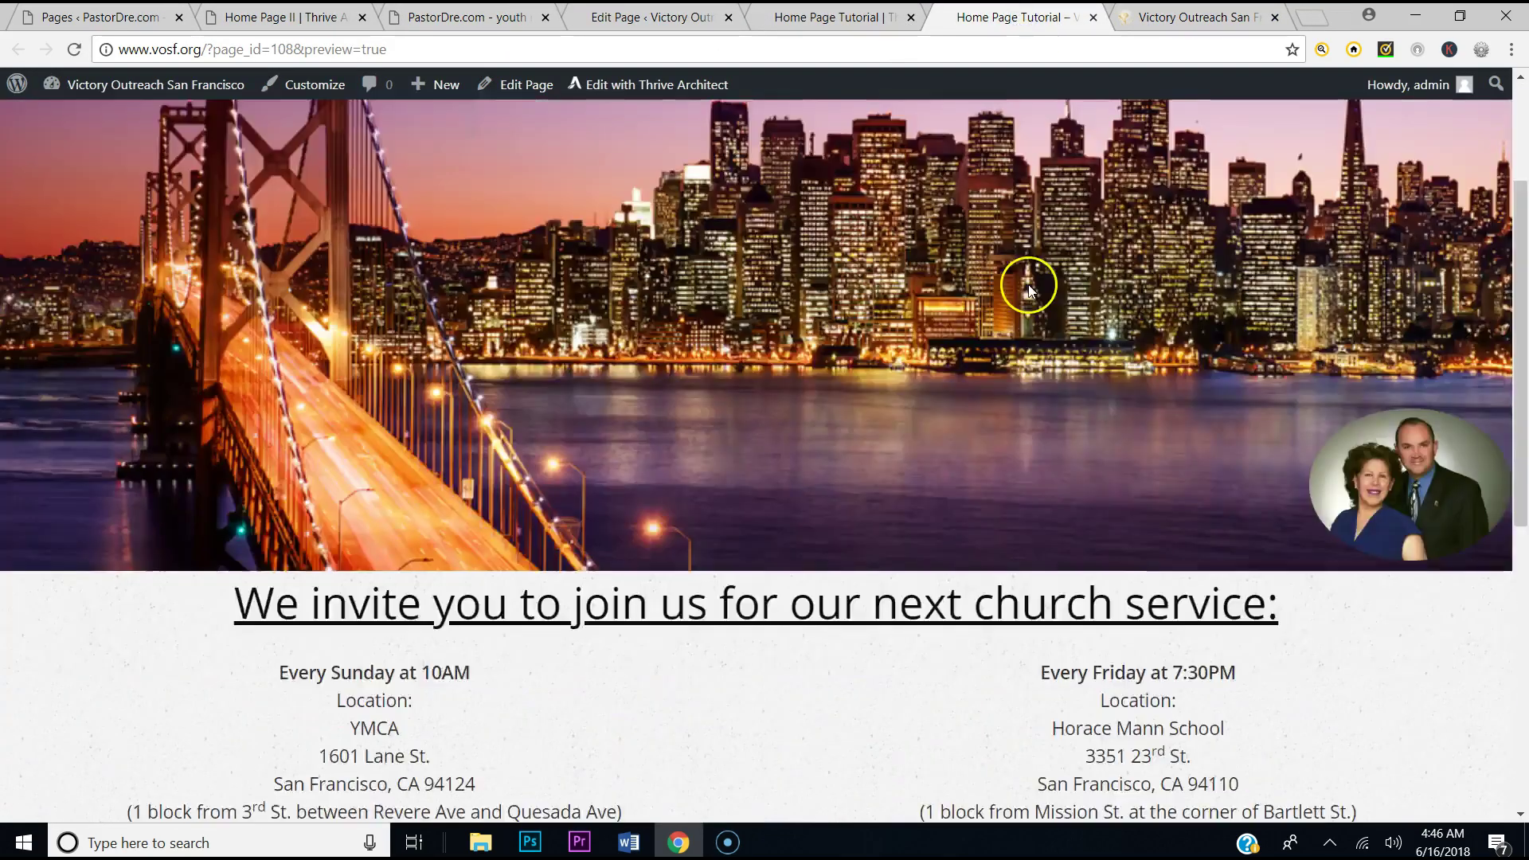
scroll(1031, 281, "up", 4)
scroll(1031, 280, "up", 5)
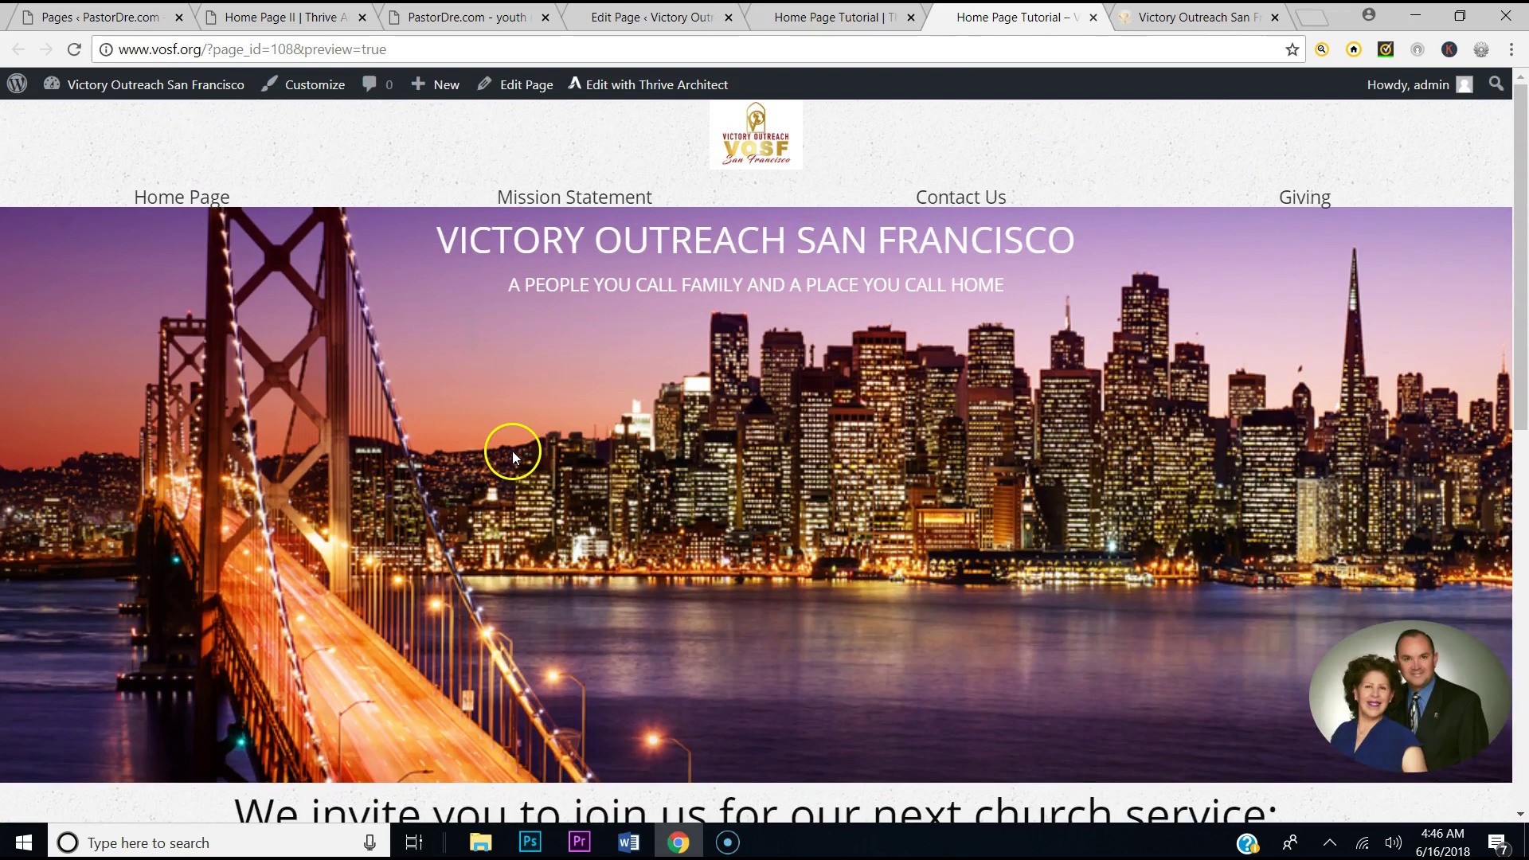
left_click(780, 17)
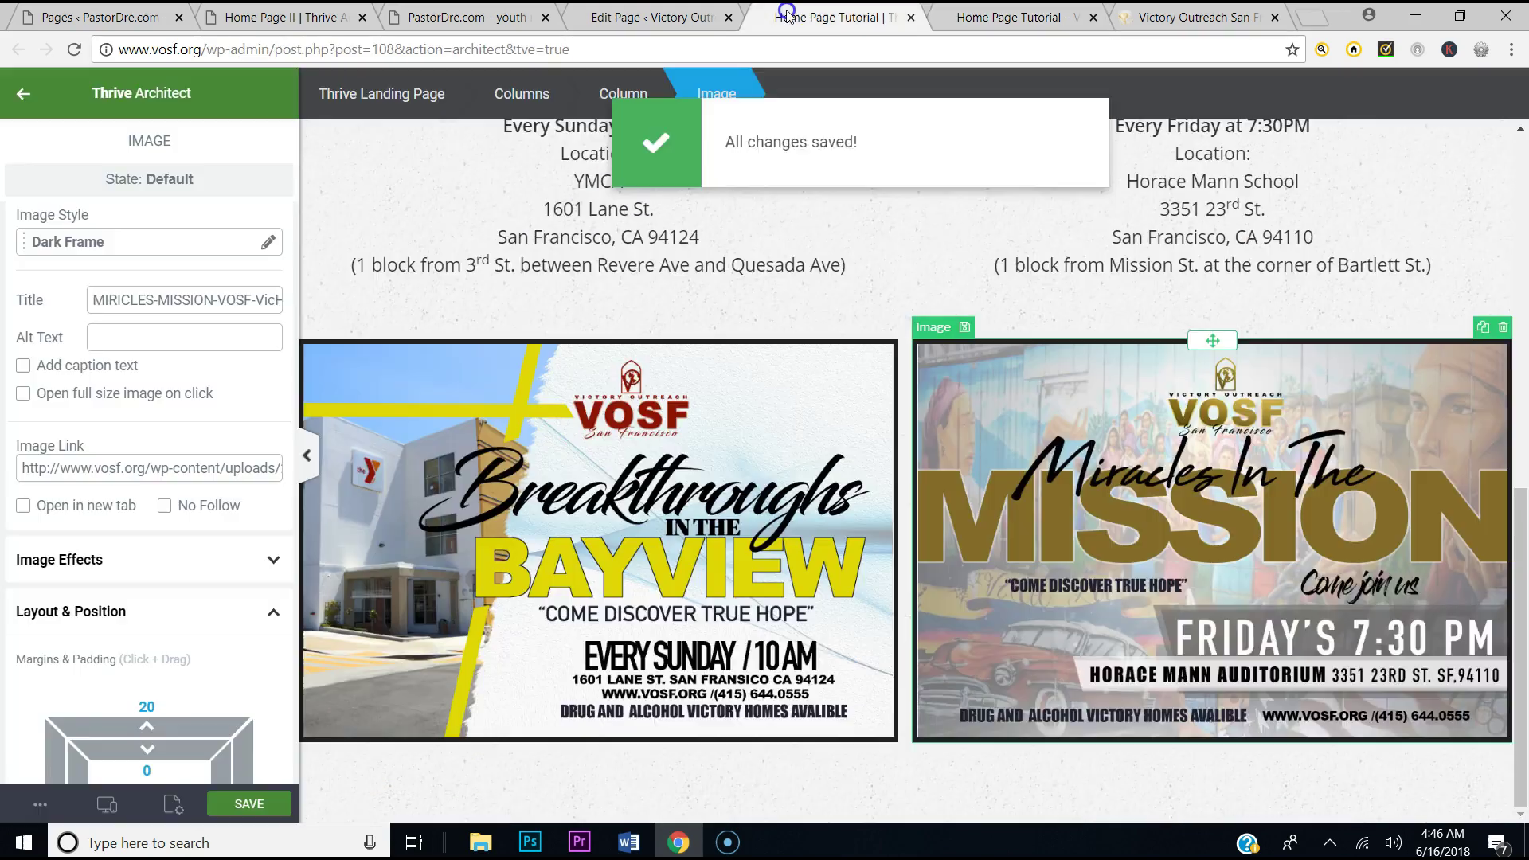
left_click(1204, 16)
scroll(693, 435, "down", 5)
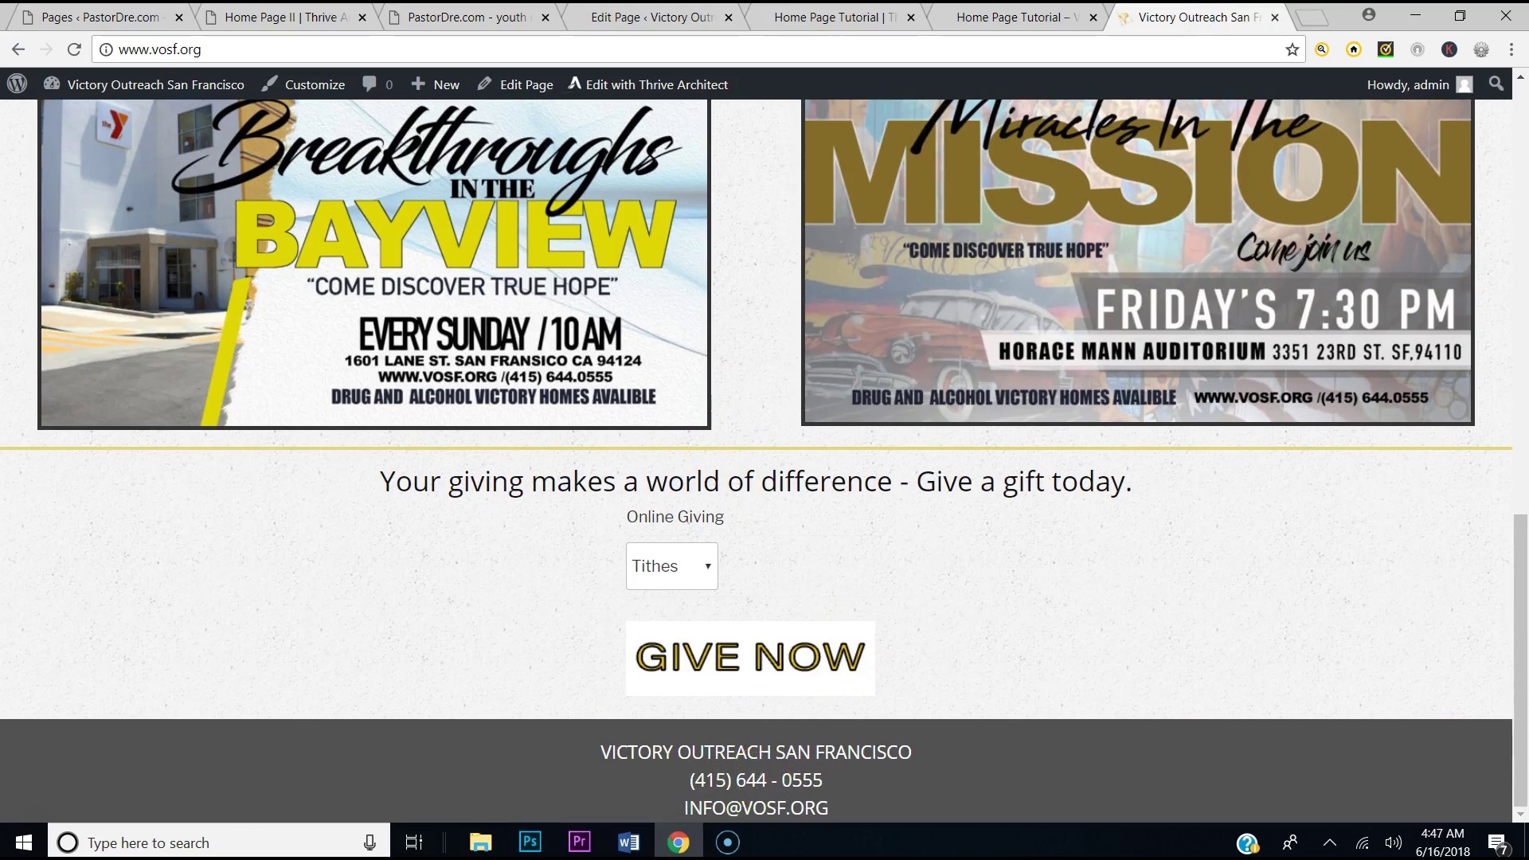
left_click(1005, 17)
left_click(836, 16)
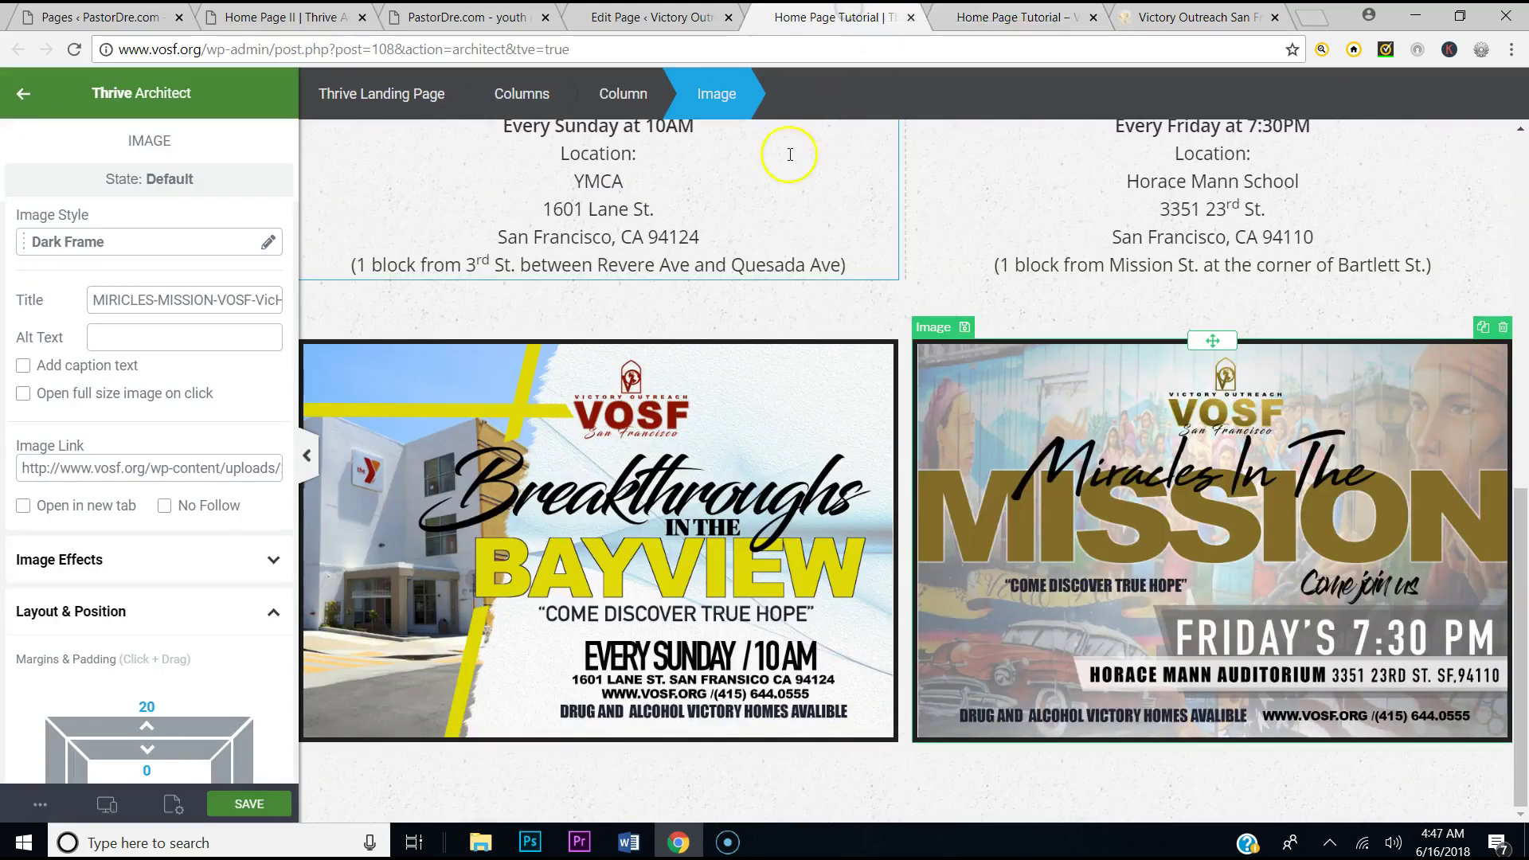
Add a heading element below the two flyers in the page editor
left_click(24, 96)
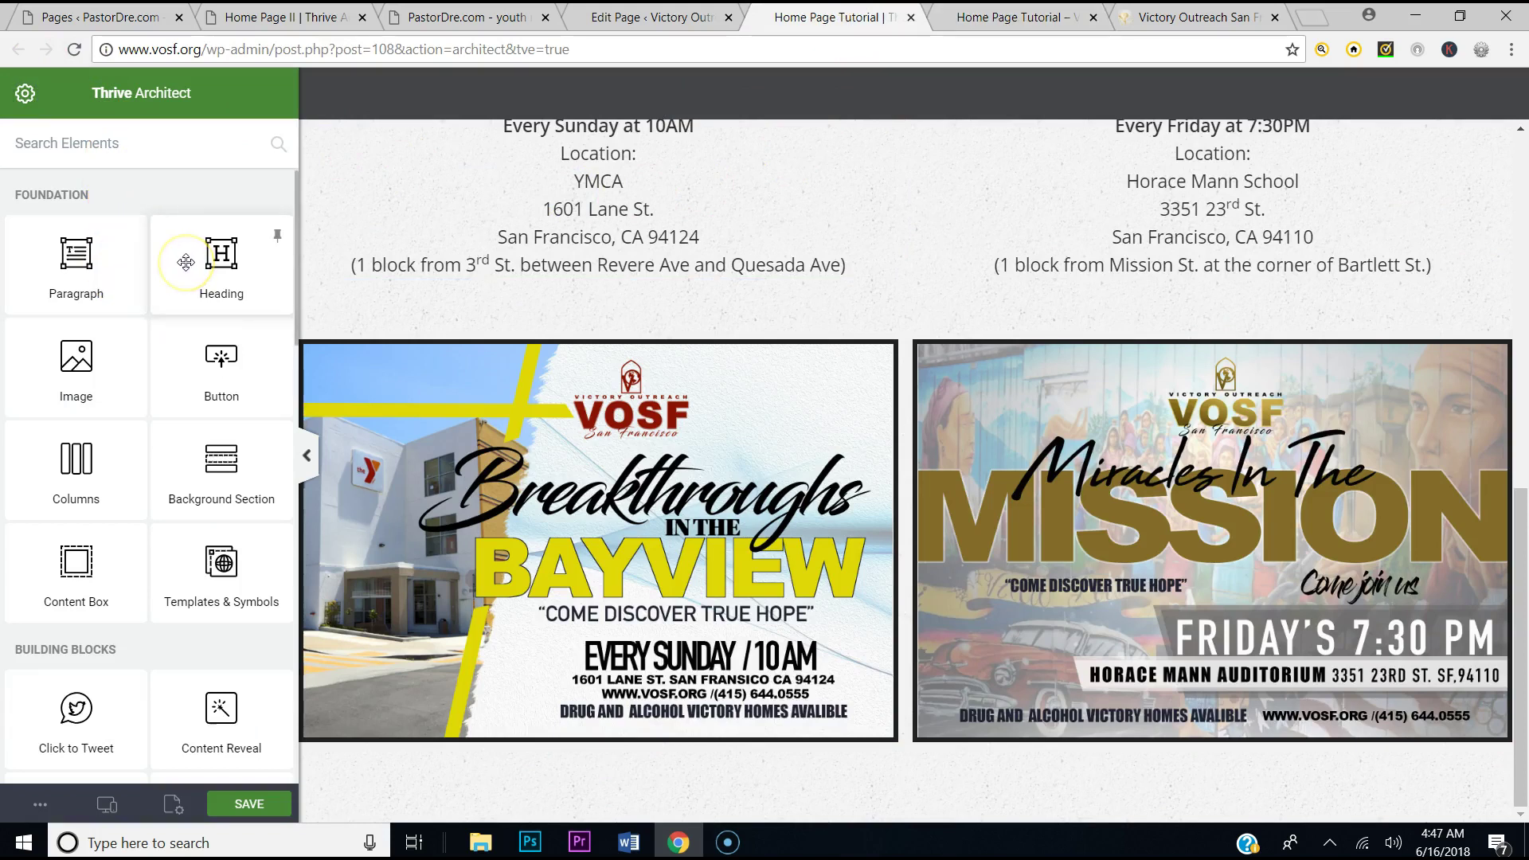
left_click_drag(187, 262, 892, 784)
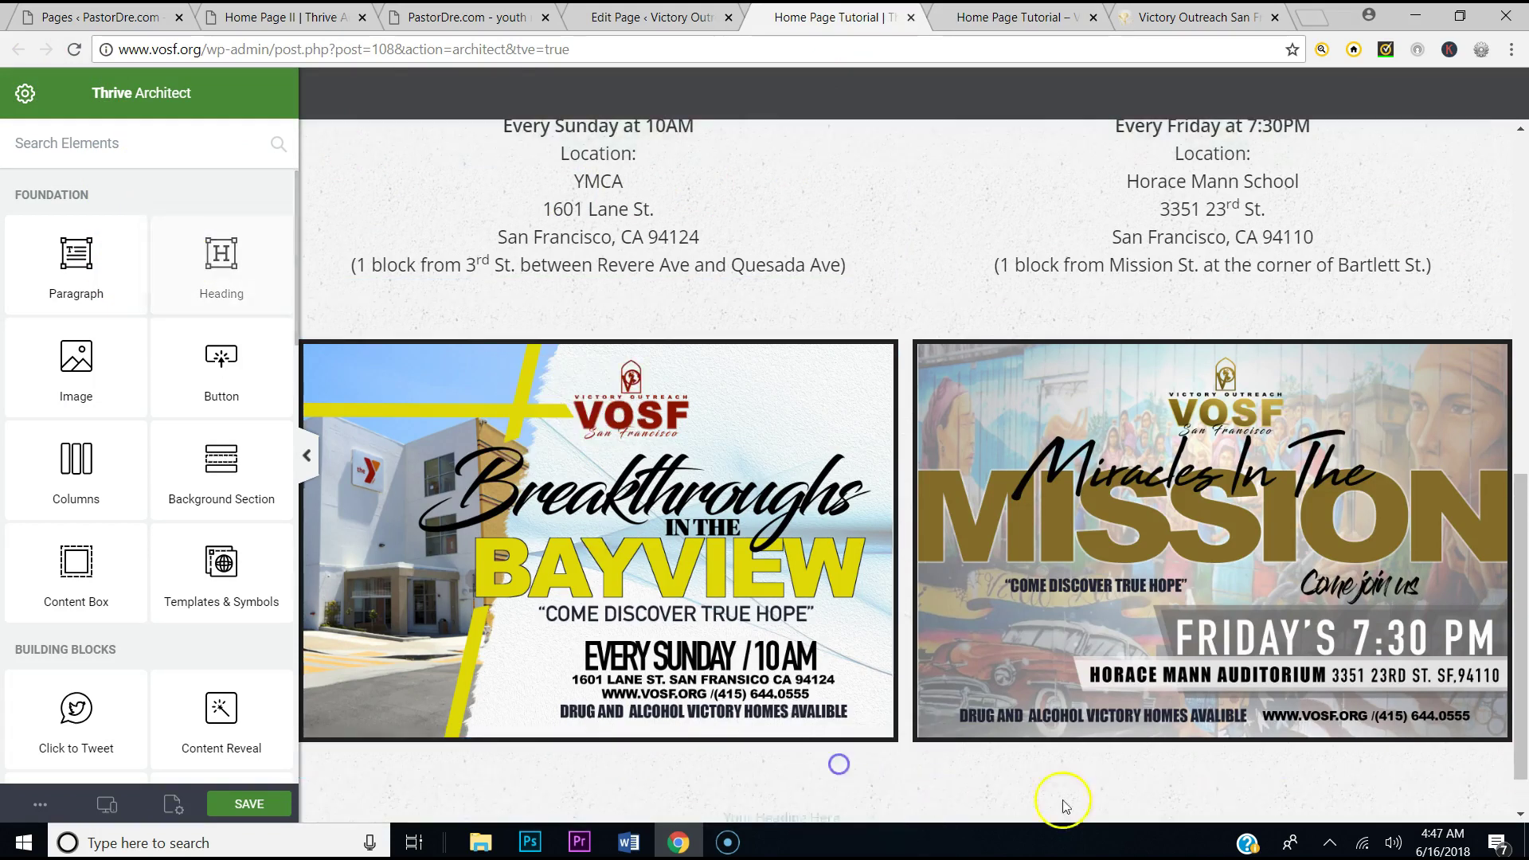
Copy the church name, phone and e-mail lines from the live site's footer and return to the page editor
left_click(1146, 32)
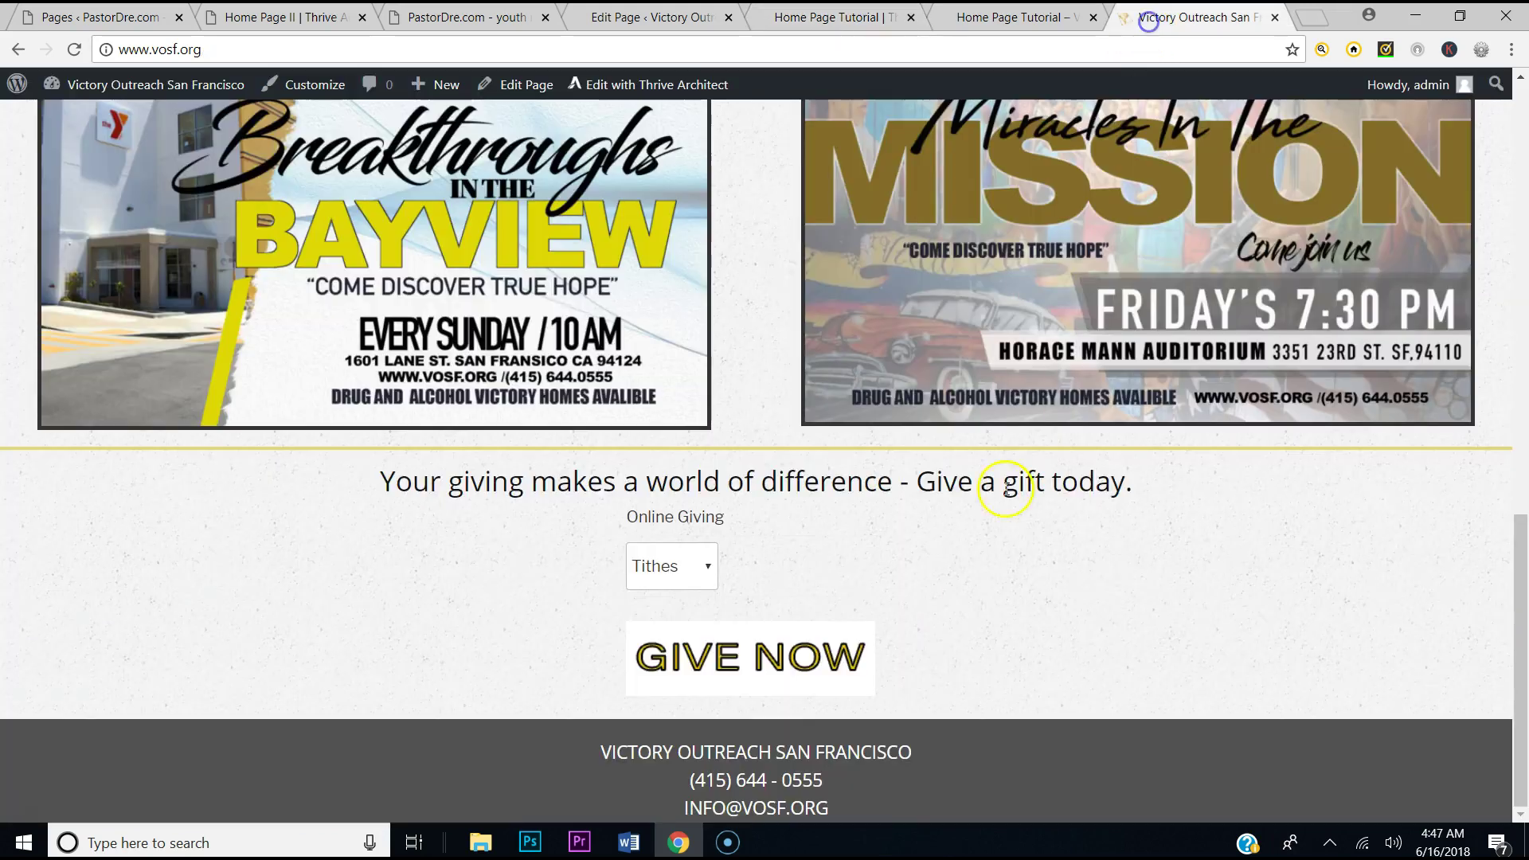
left_click_drag(841, 804, 593, 752)
right_click(719, 789)
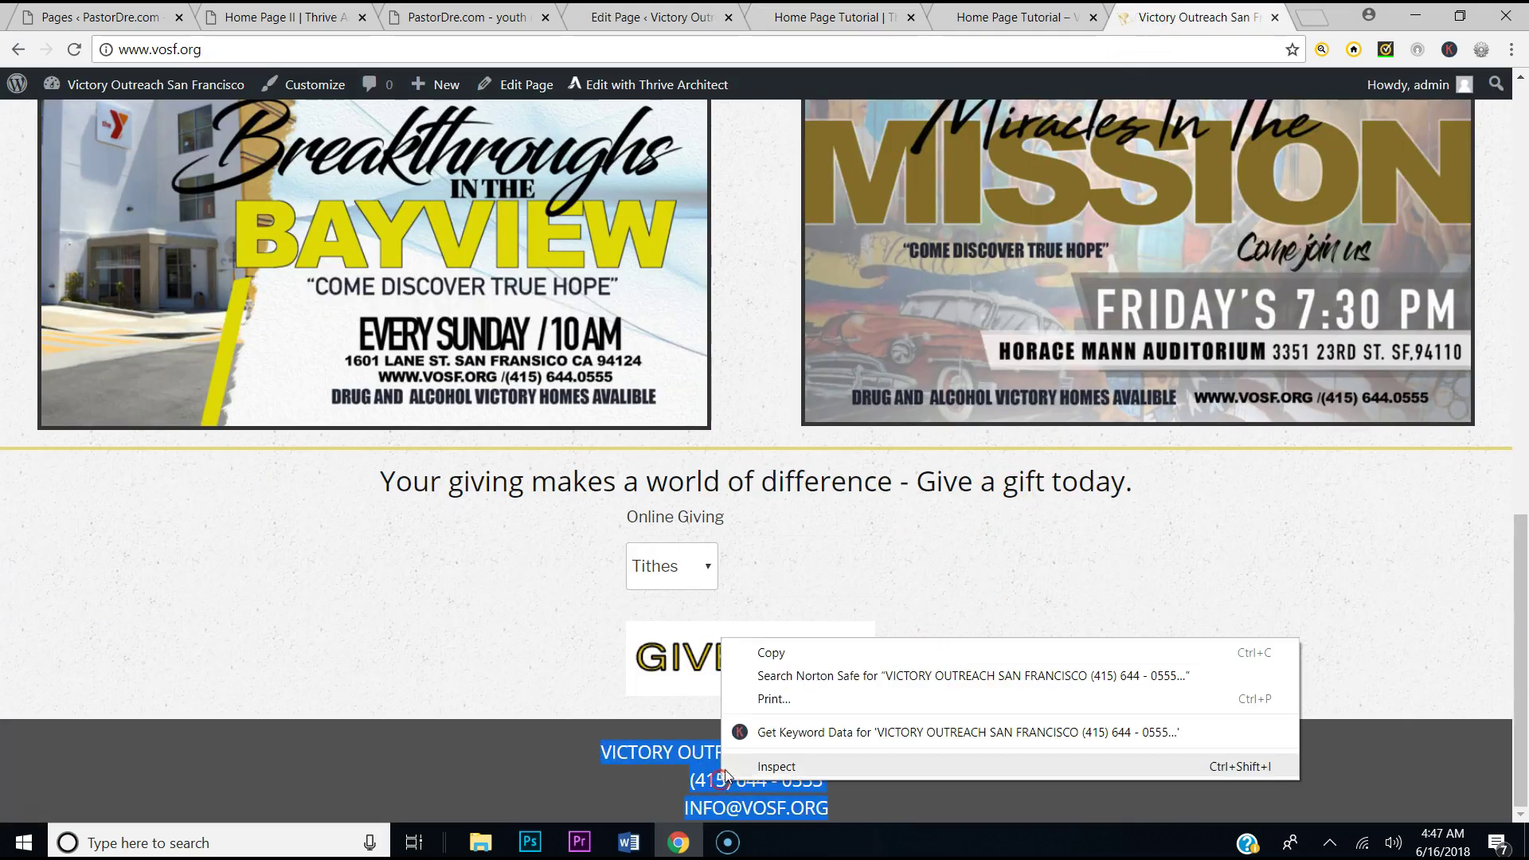
left_click(790, 649)
left_click(877, 16)
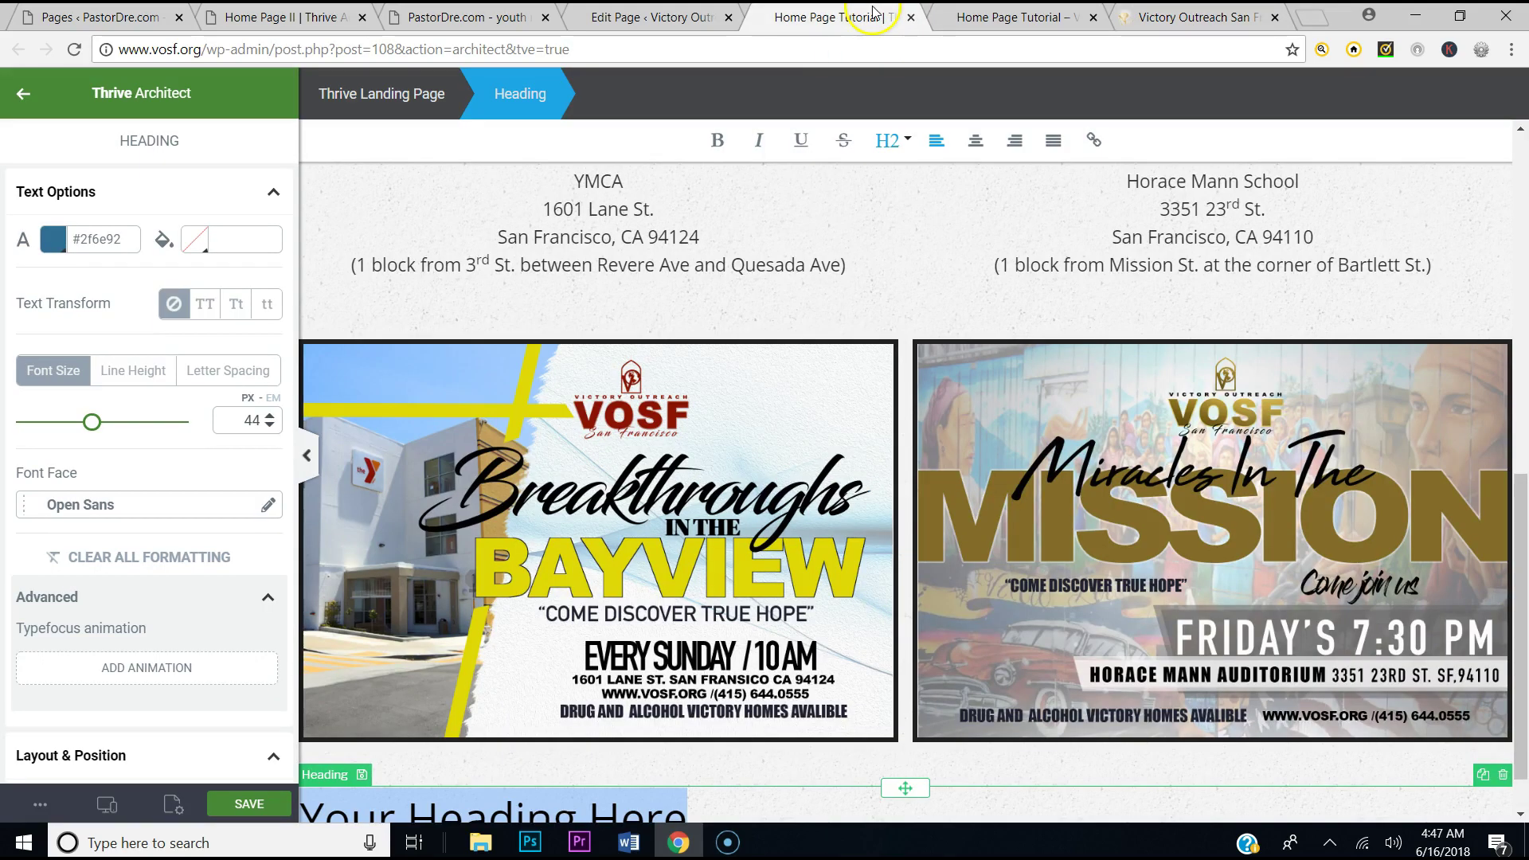
Delete the placeholder heading and add a background section beneath the flyers instead
scroll(893, 514, "down", 1)
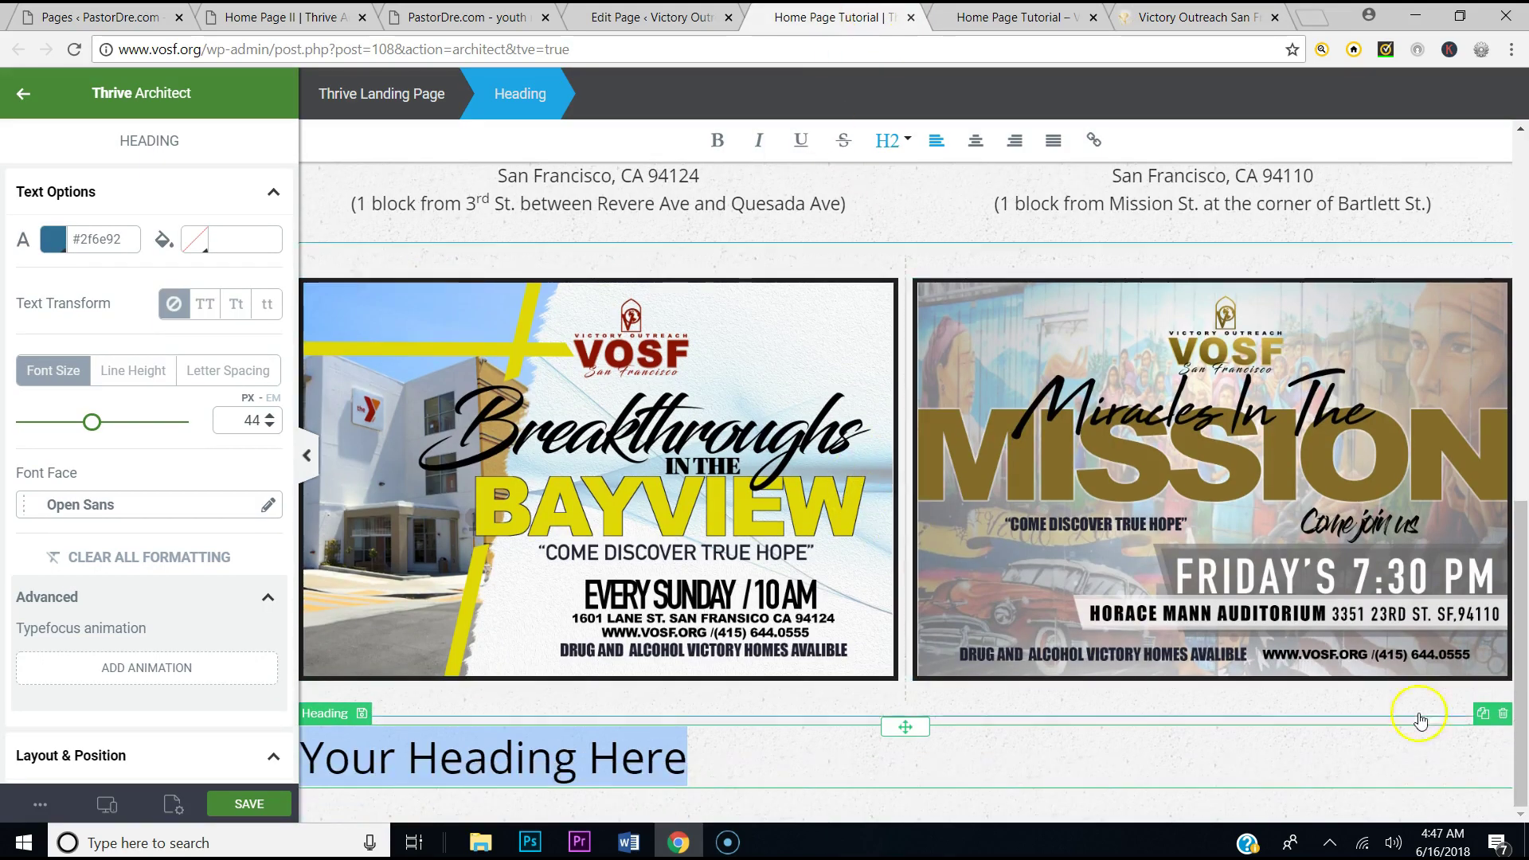
left_click(1502, 713)
left_click_drag(188, 472, 947, 777)
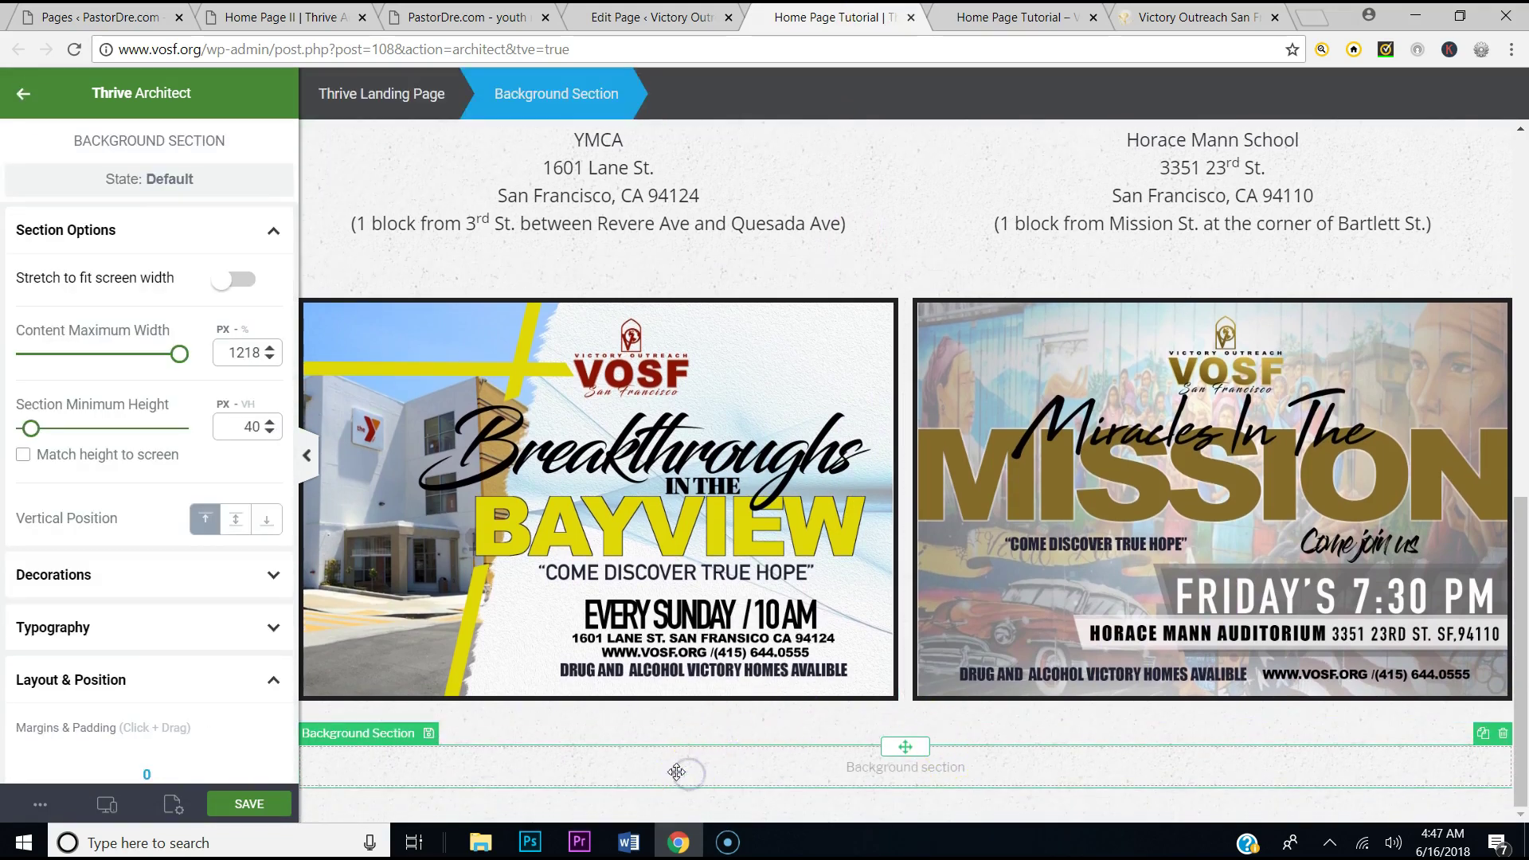
left_click(249, 231)
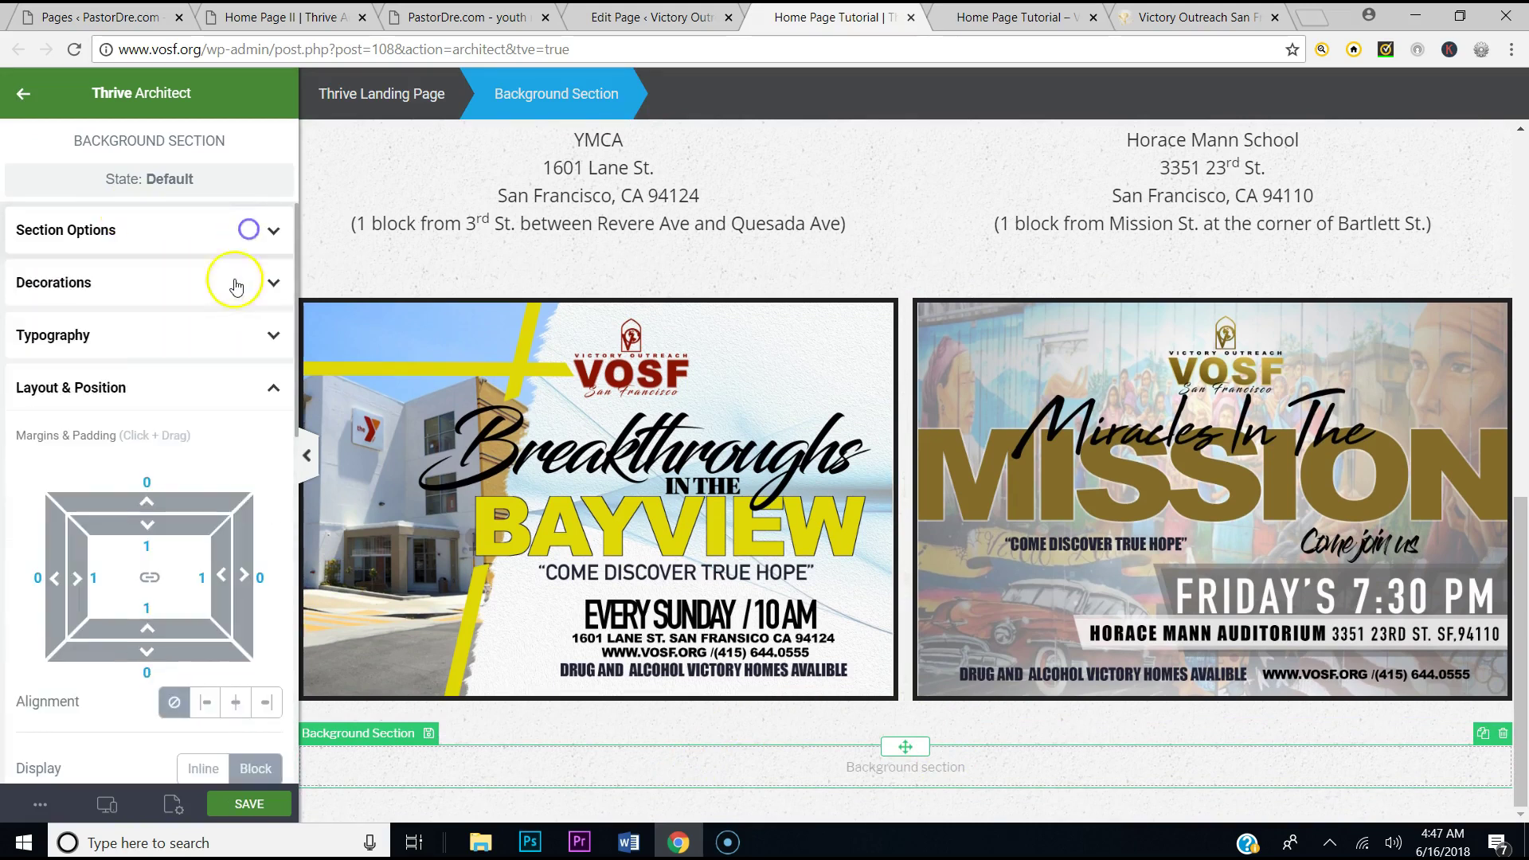
left_click(136, 337)
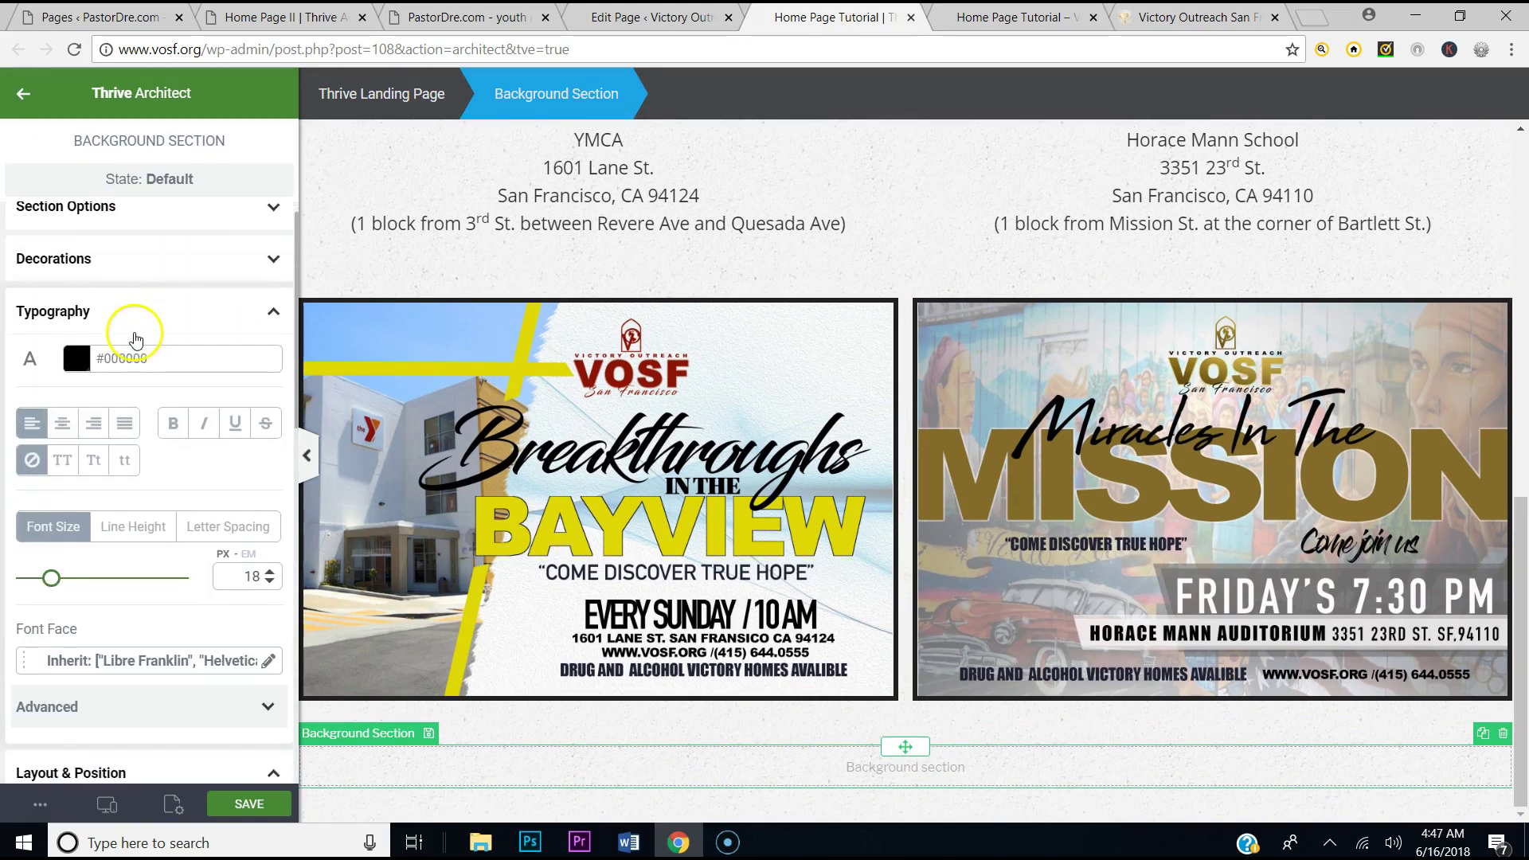
left_click(131, 334)
left_click(149, 290)
left_click(148, 292)
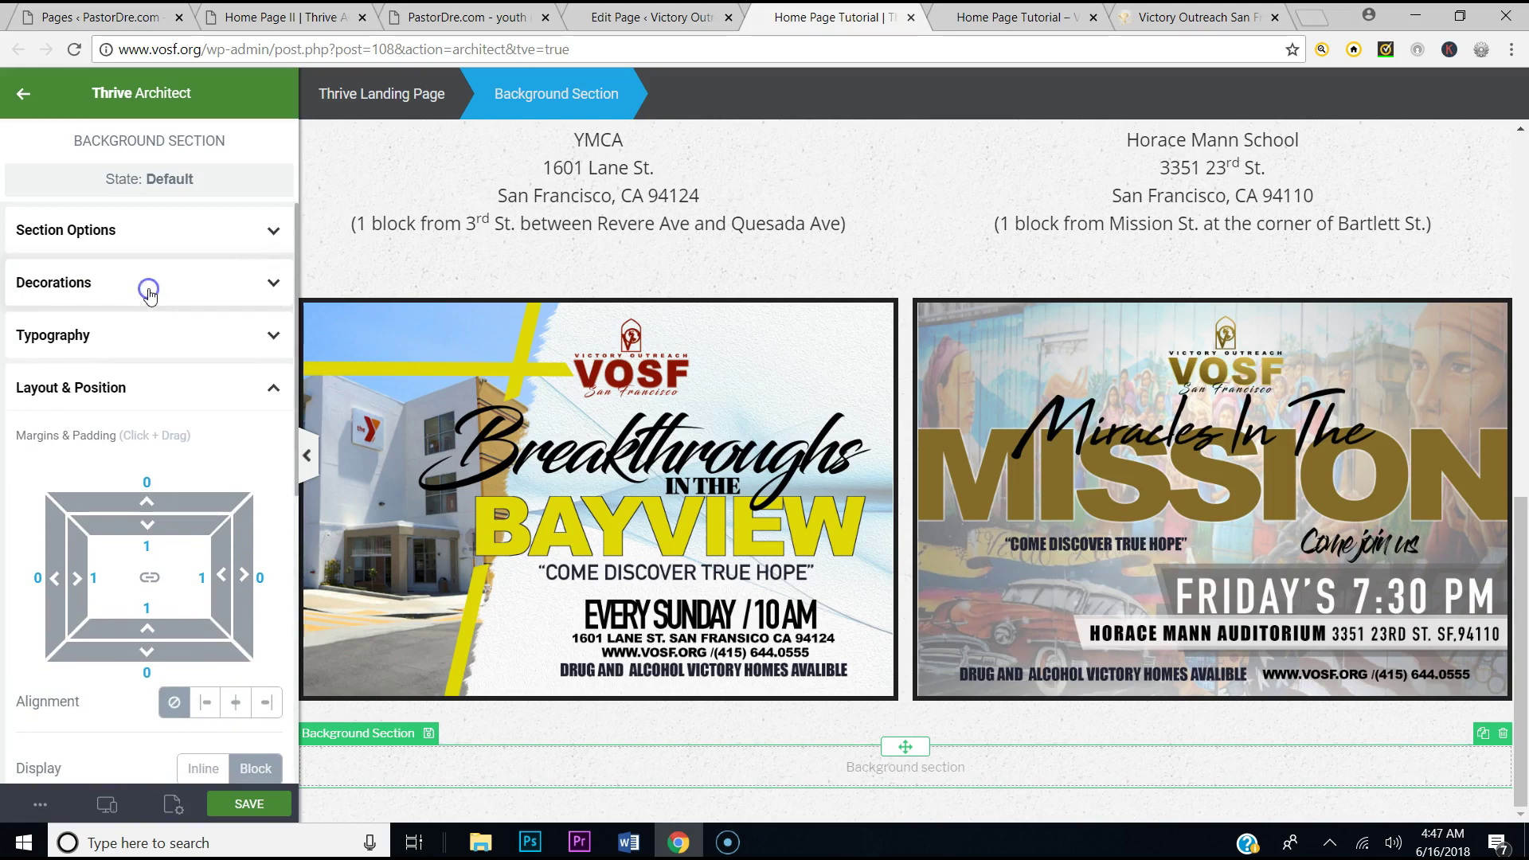
left_click(149, 387)
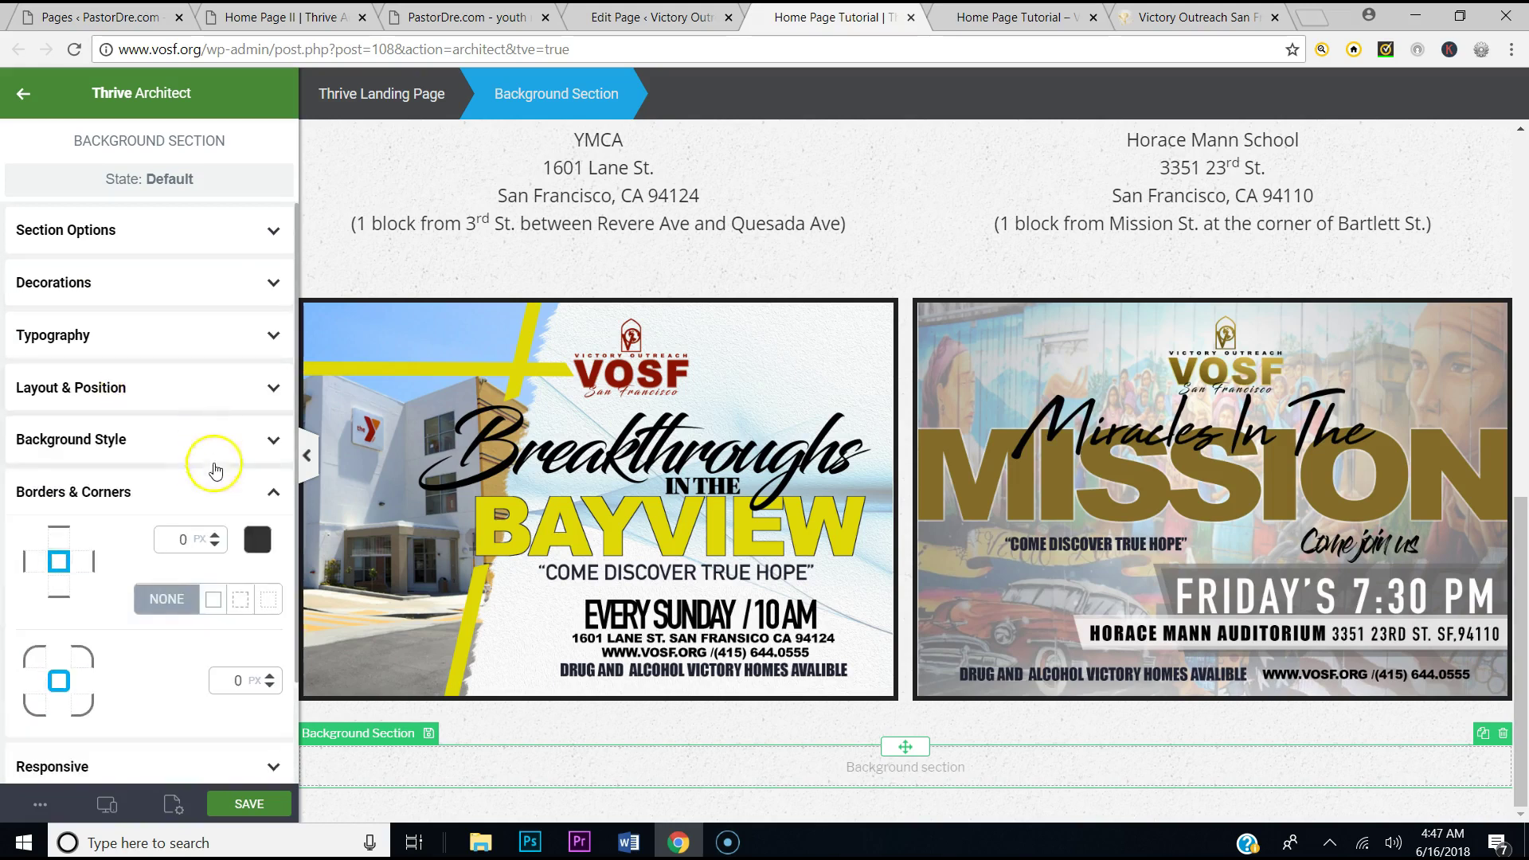
left_click(221, 492)
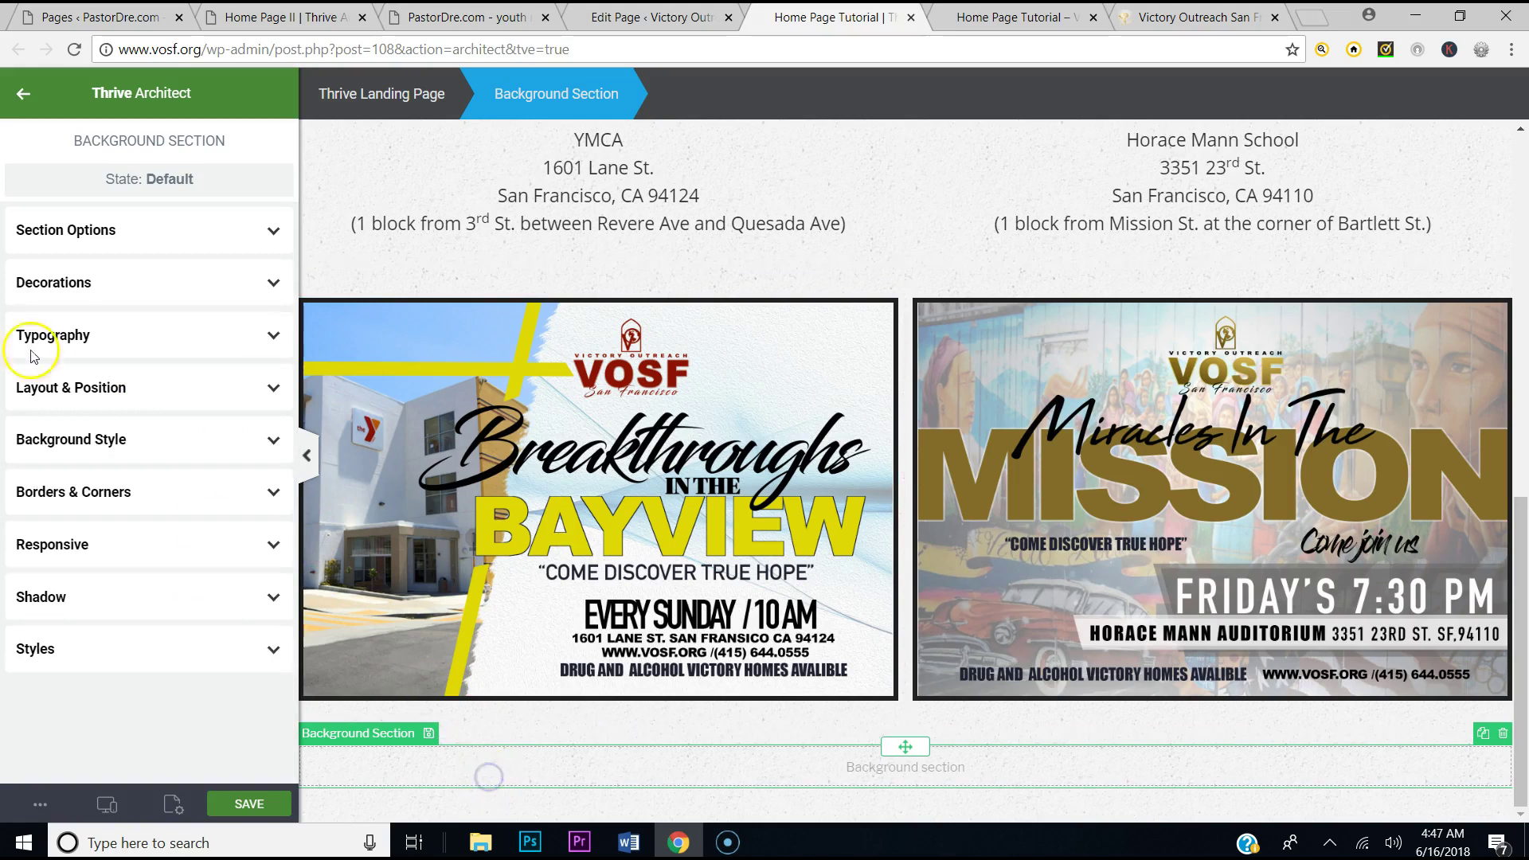
left_click(94, 334)
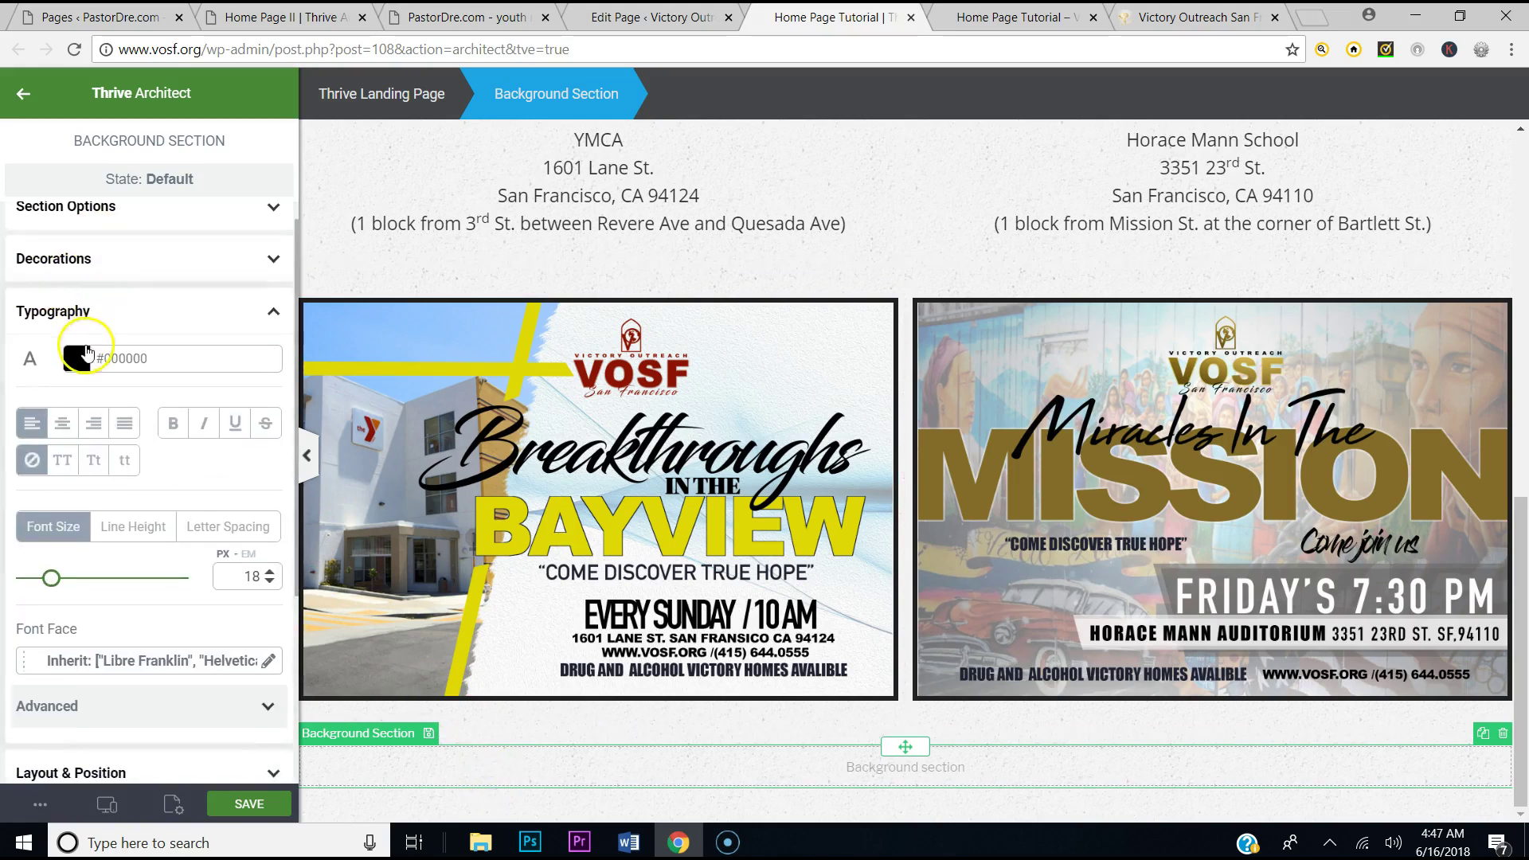
left_click(108, 314)
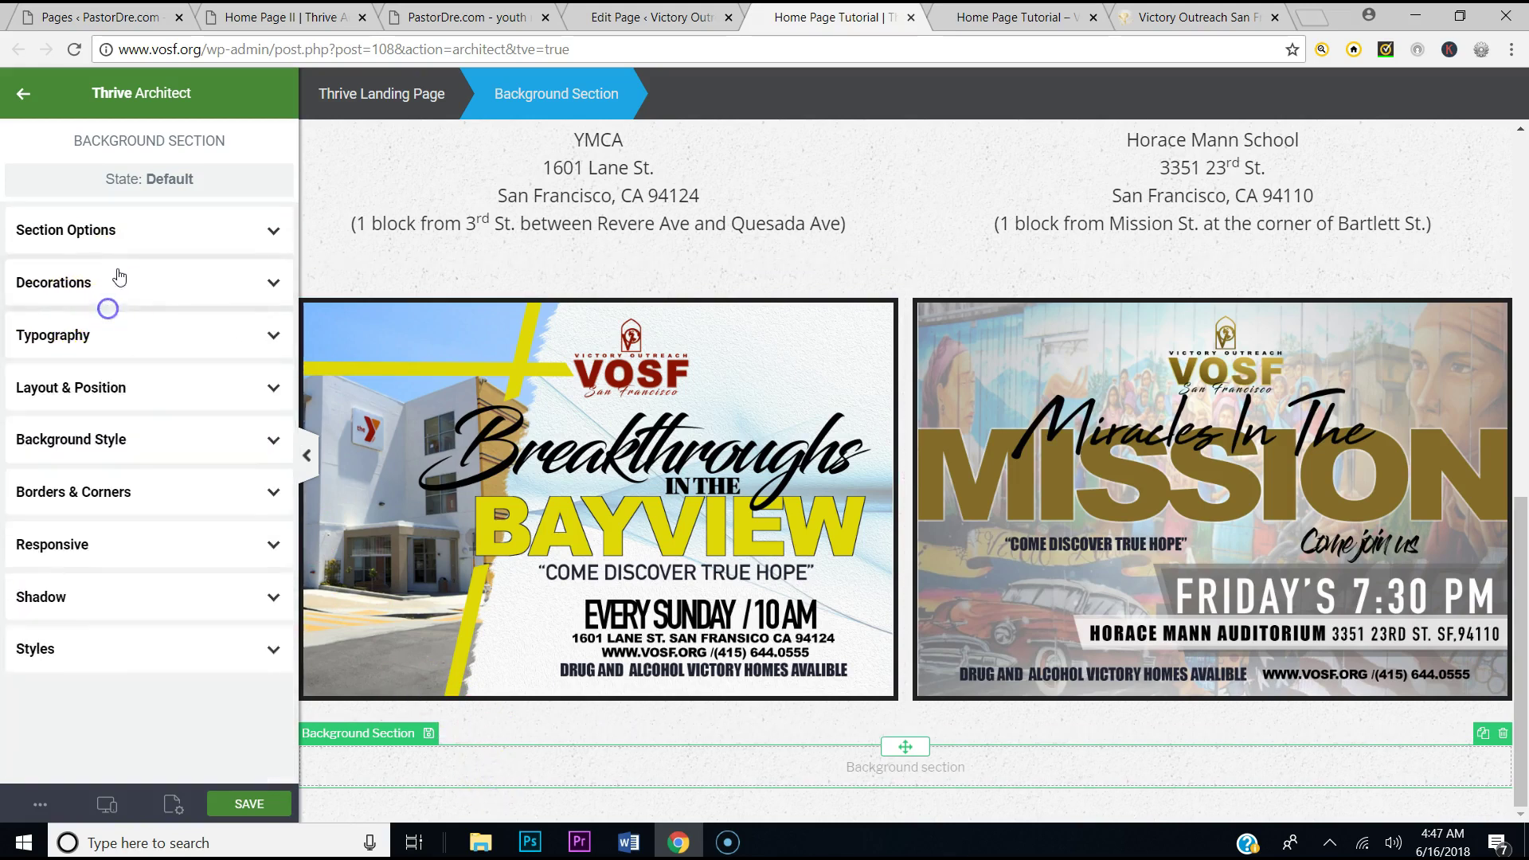
Give the background section a solid grey-blue color layer
left_click(127, 441)
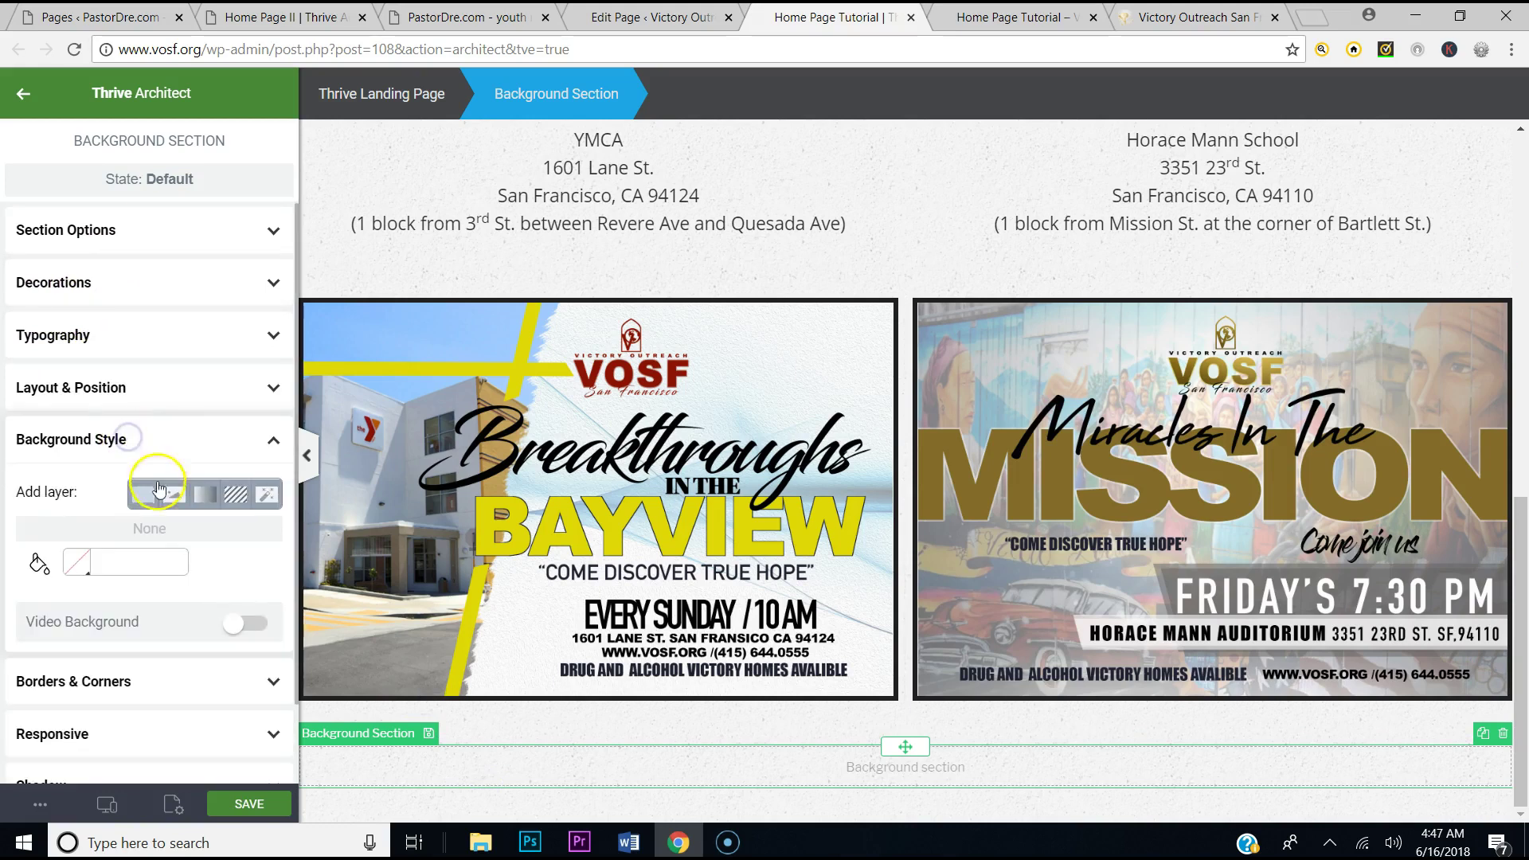
left_click(152, 491)
left_click(115, 484)
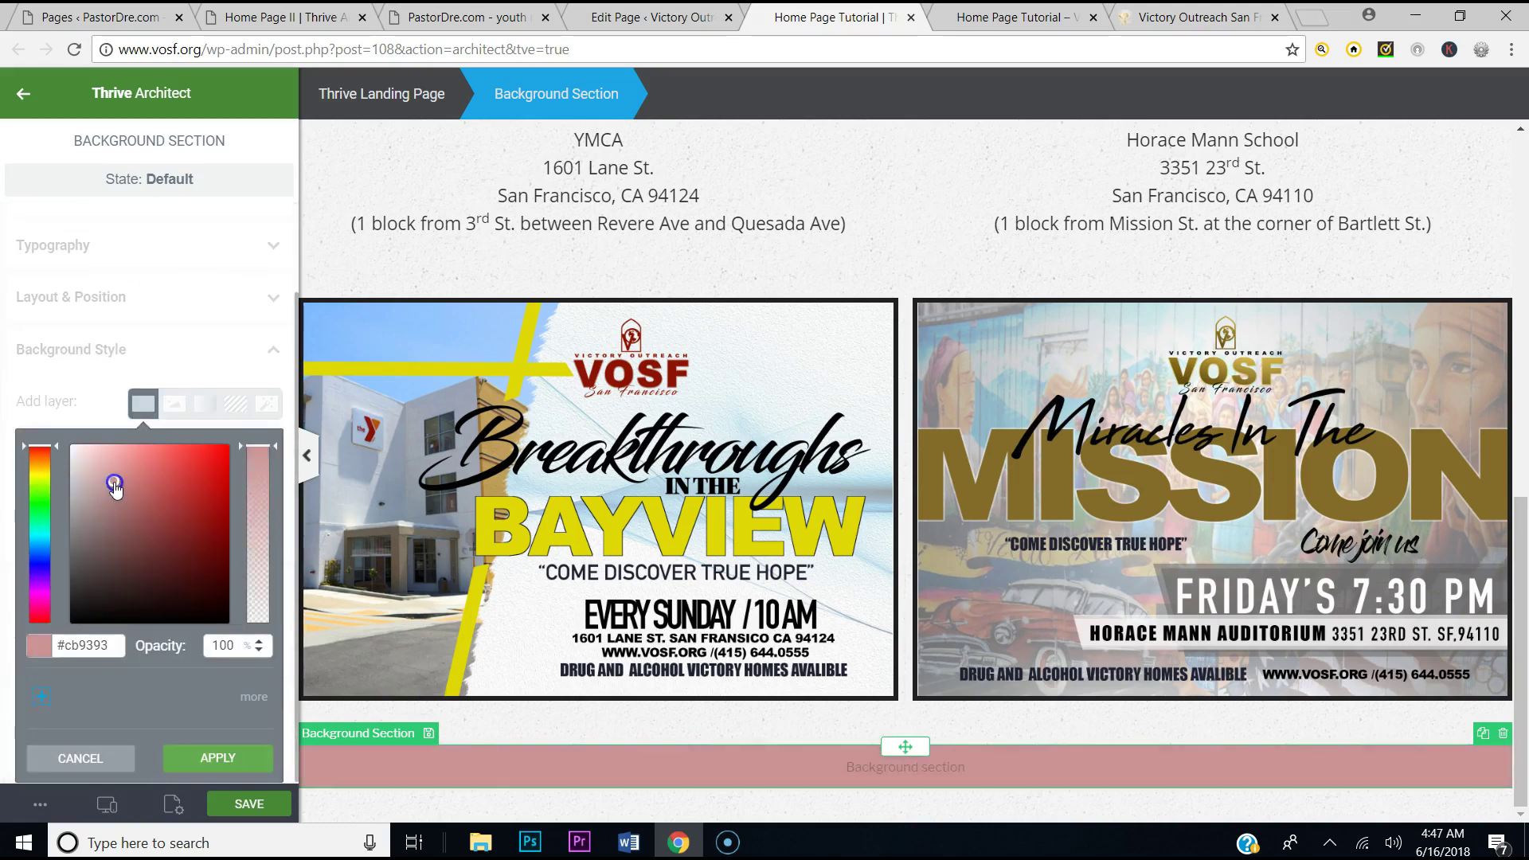
left_click(48, 542)
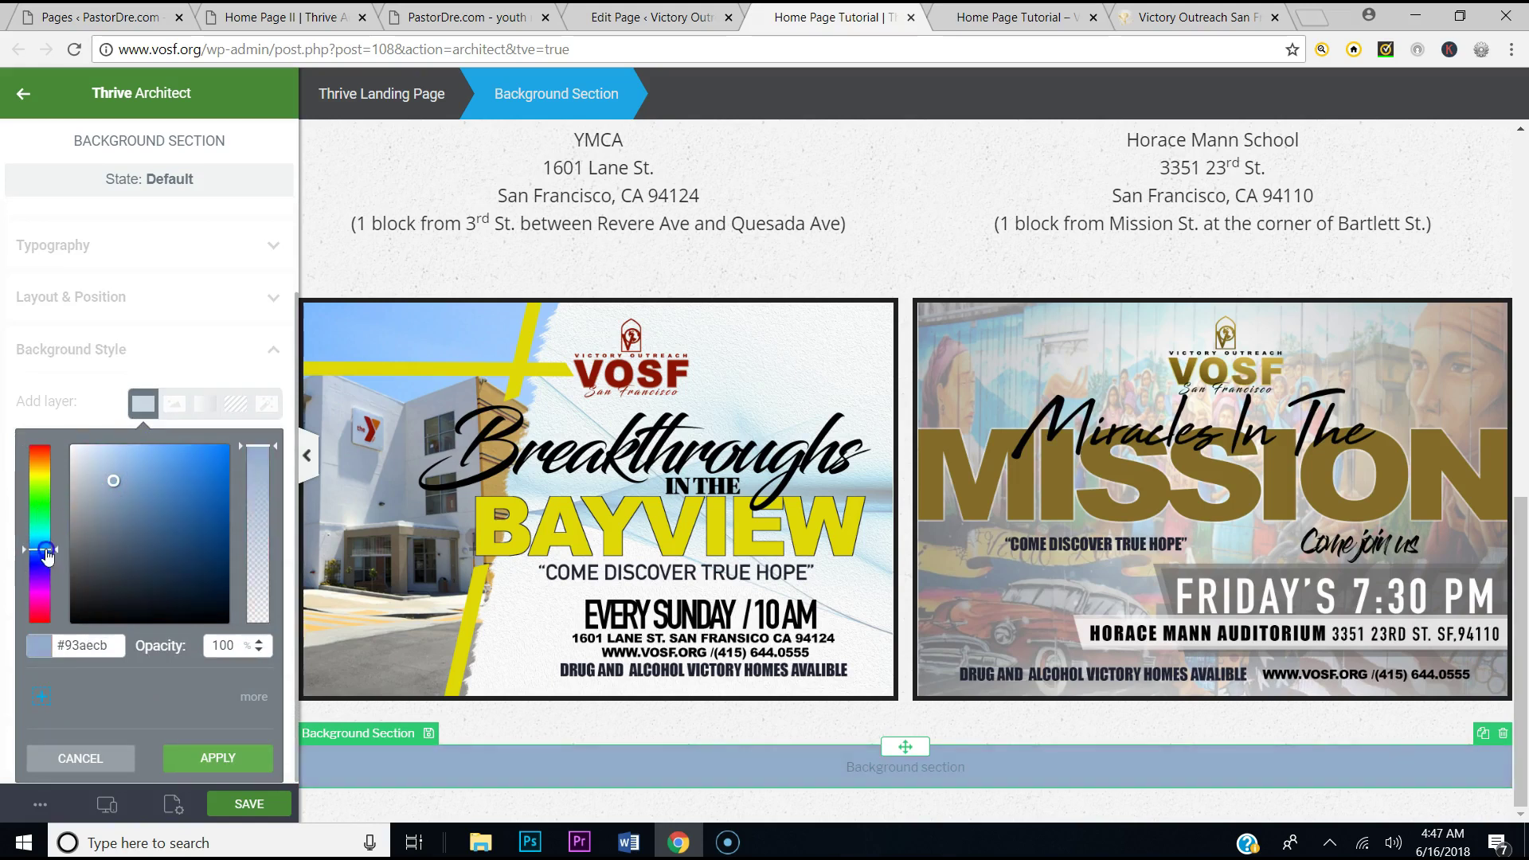
left_click_drag(43, 541, 44, 550)
left_click(259, 757)
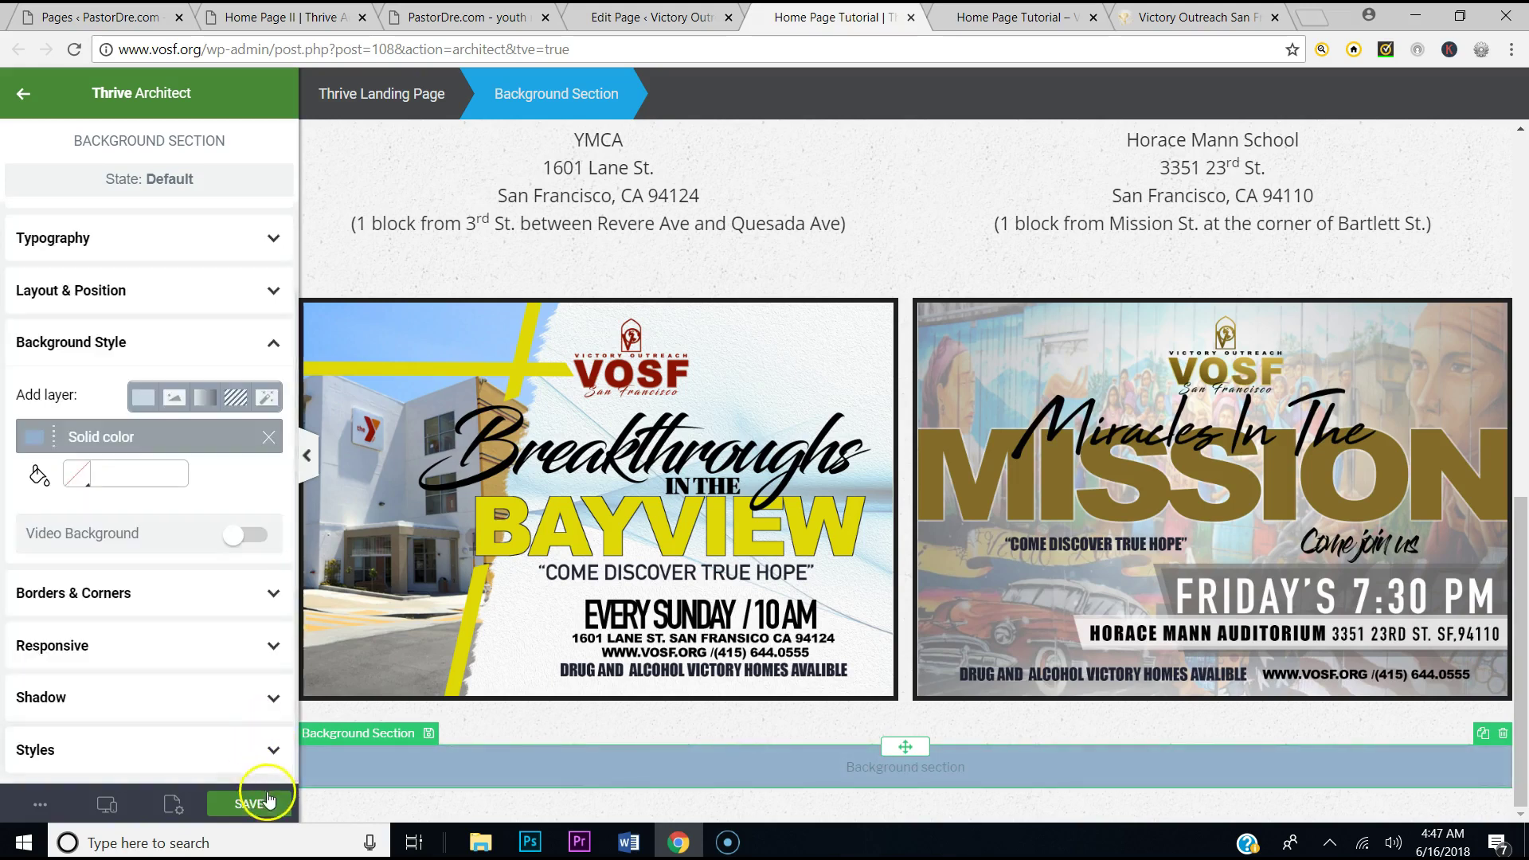
Try the second striped pattern on the background section, apply the fine-grid pattern layer instead, and save the page
left_click(236, 398)
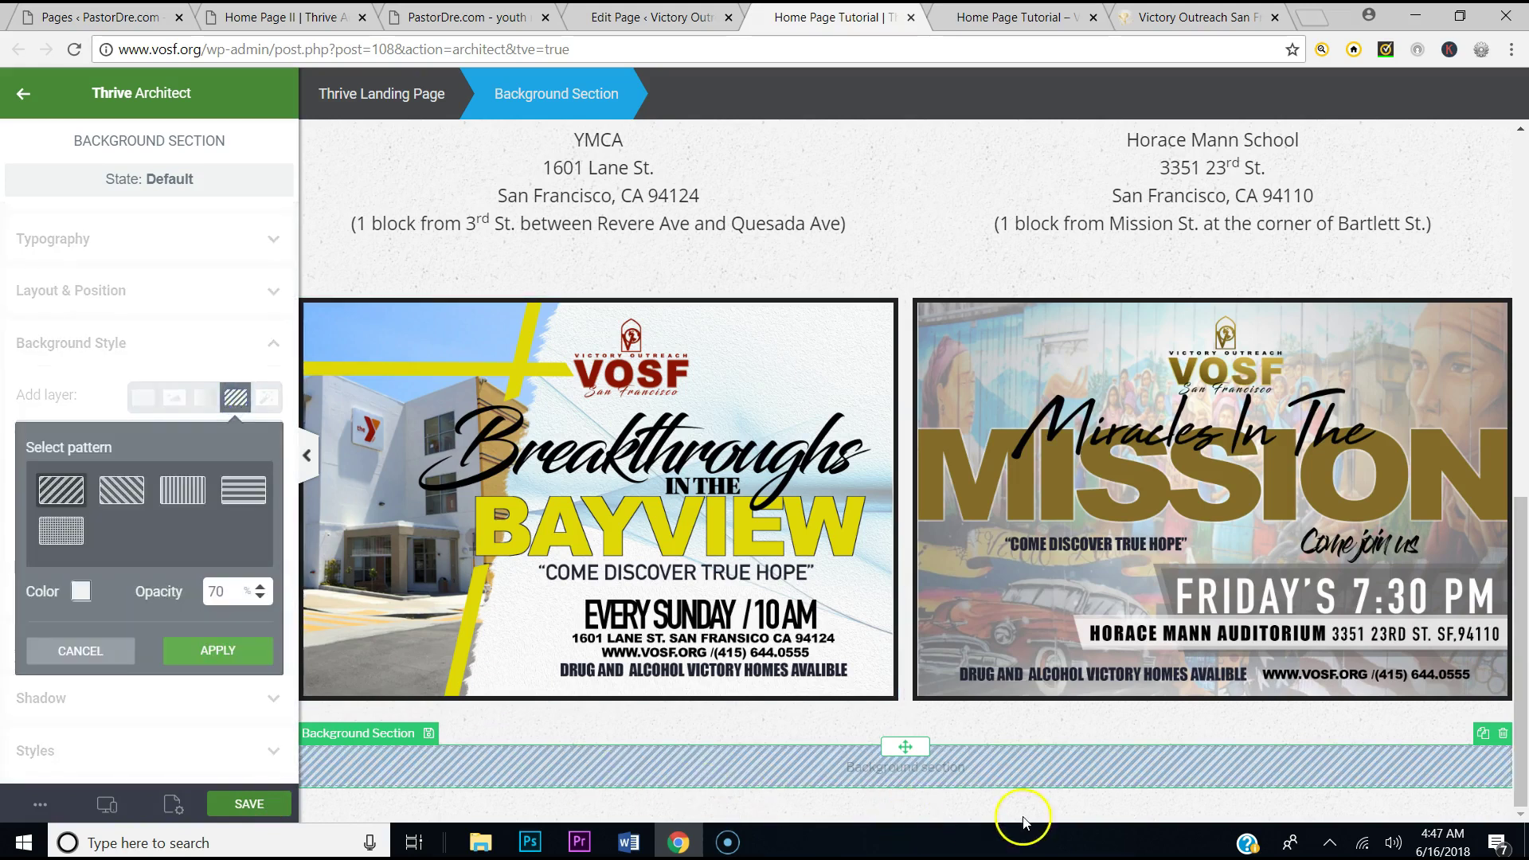
left_click(121, 499)
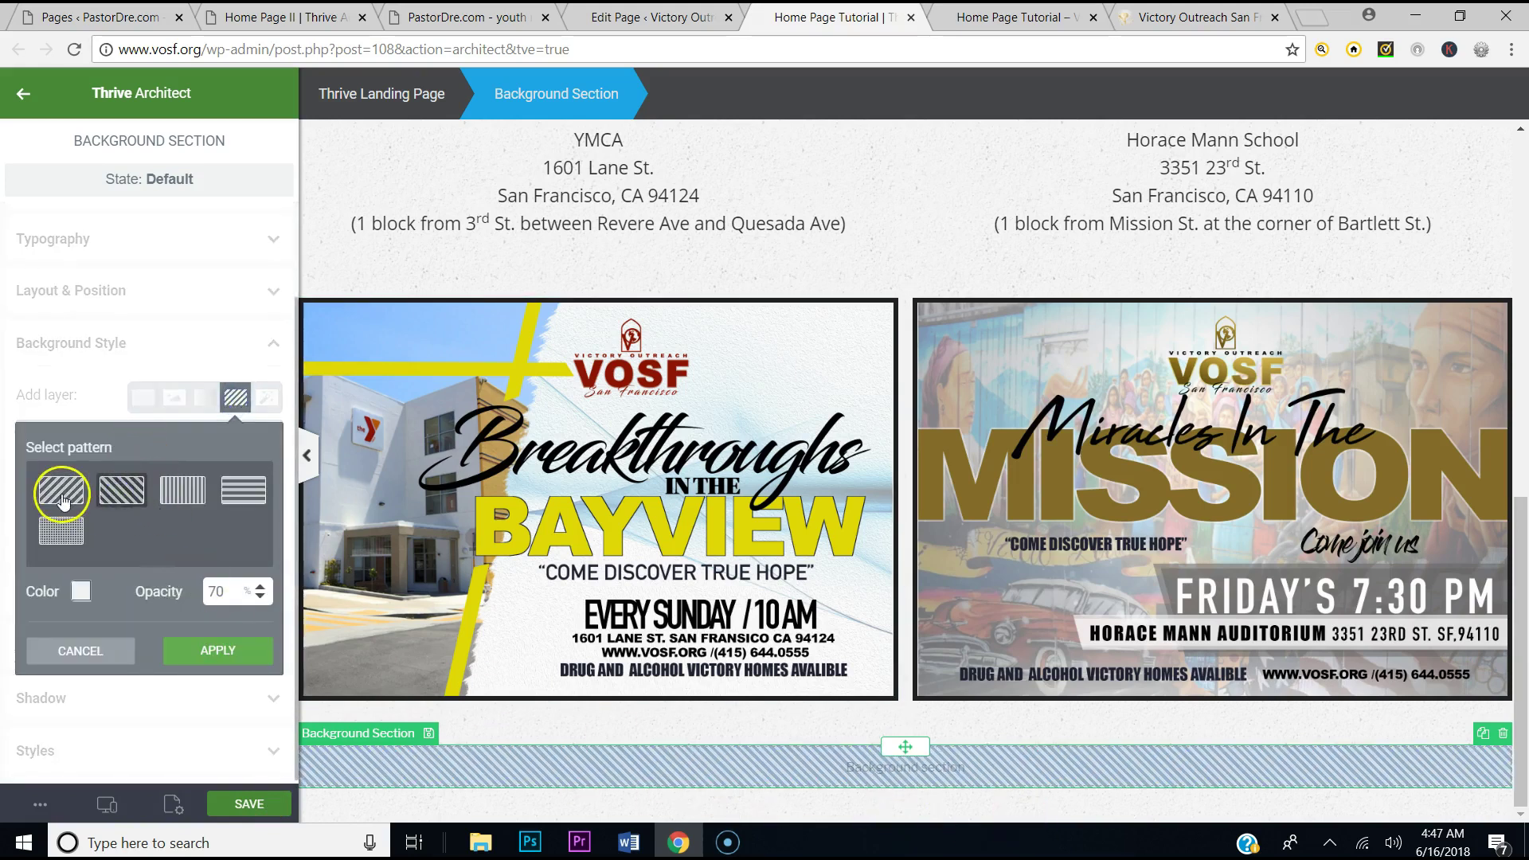
left_click(72, 531)
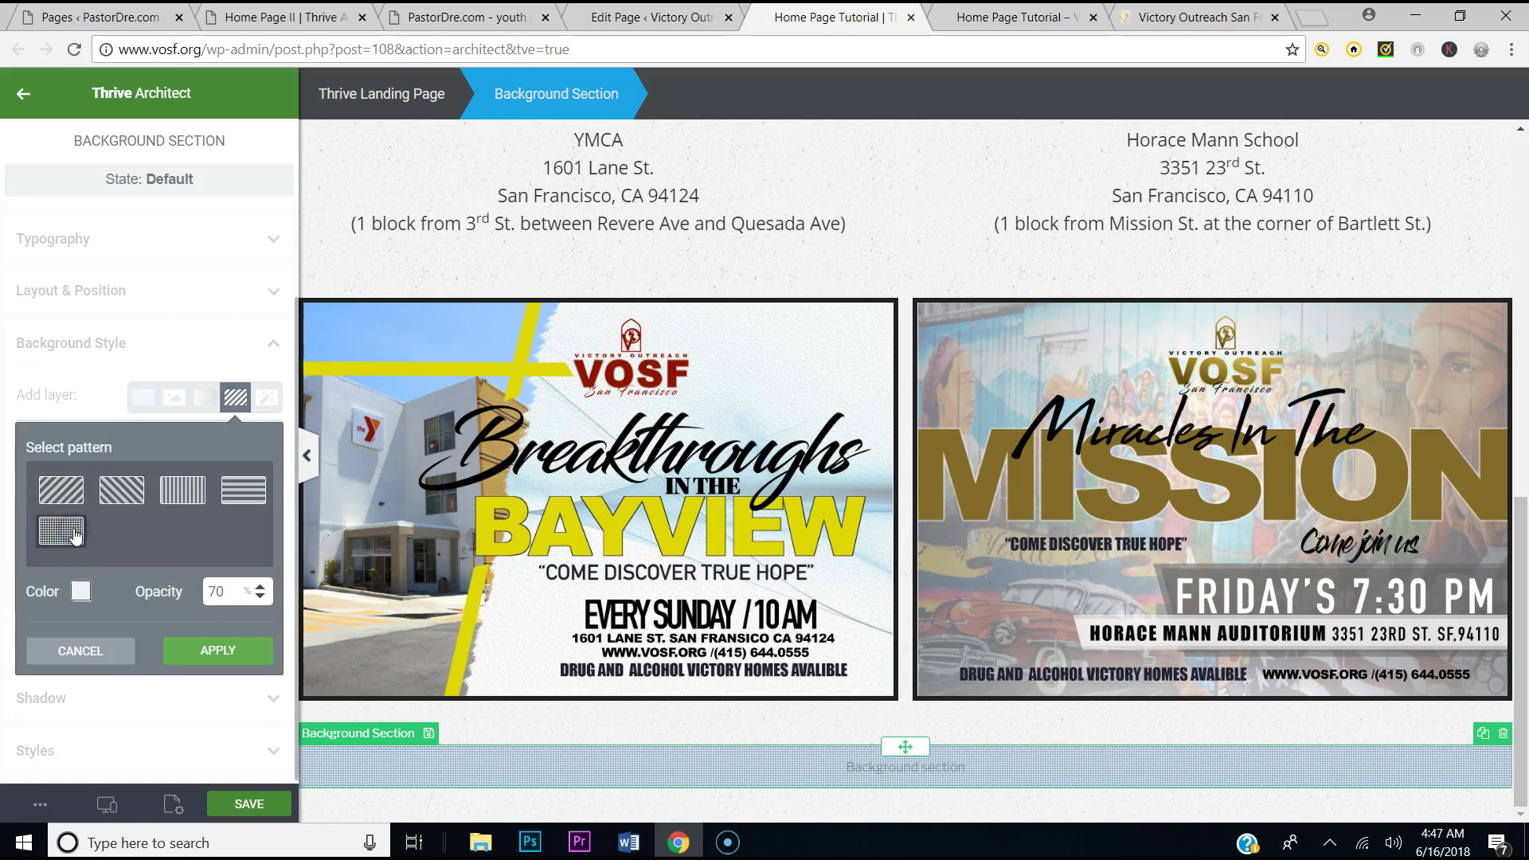
left_click(255, 658)
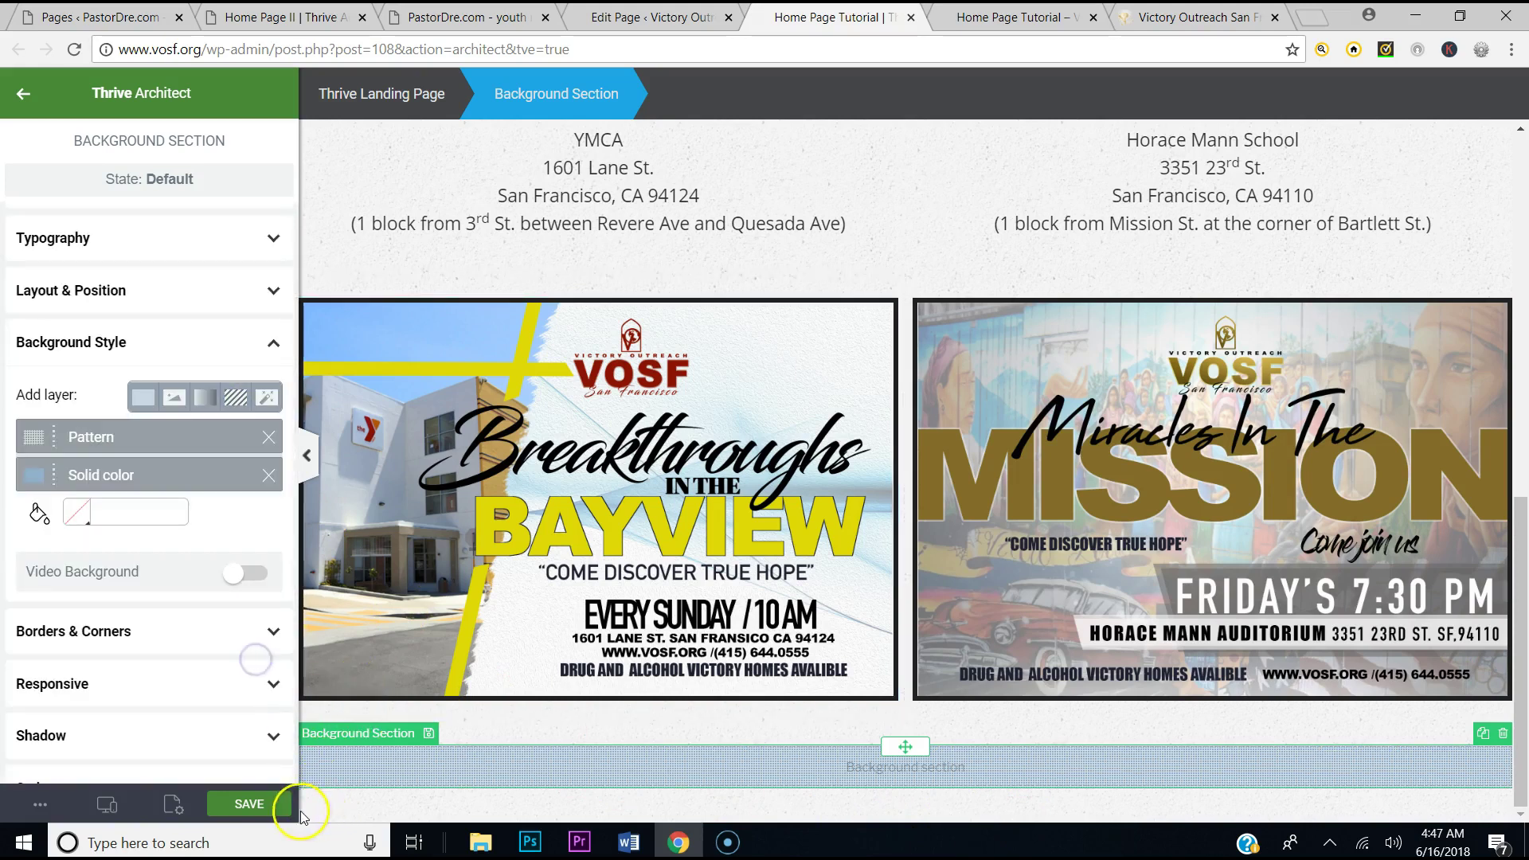
left_click(253, 804)
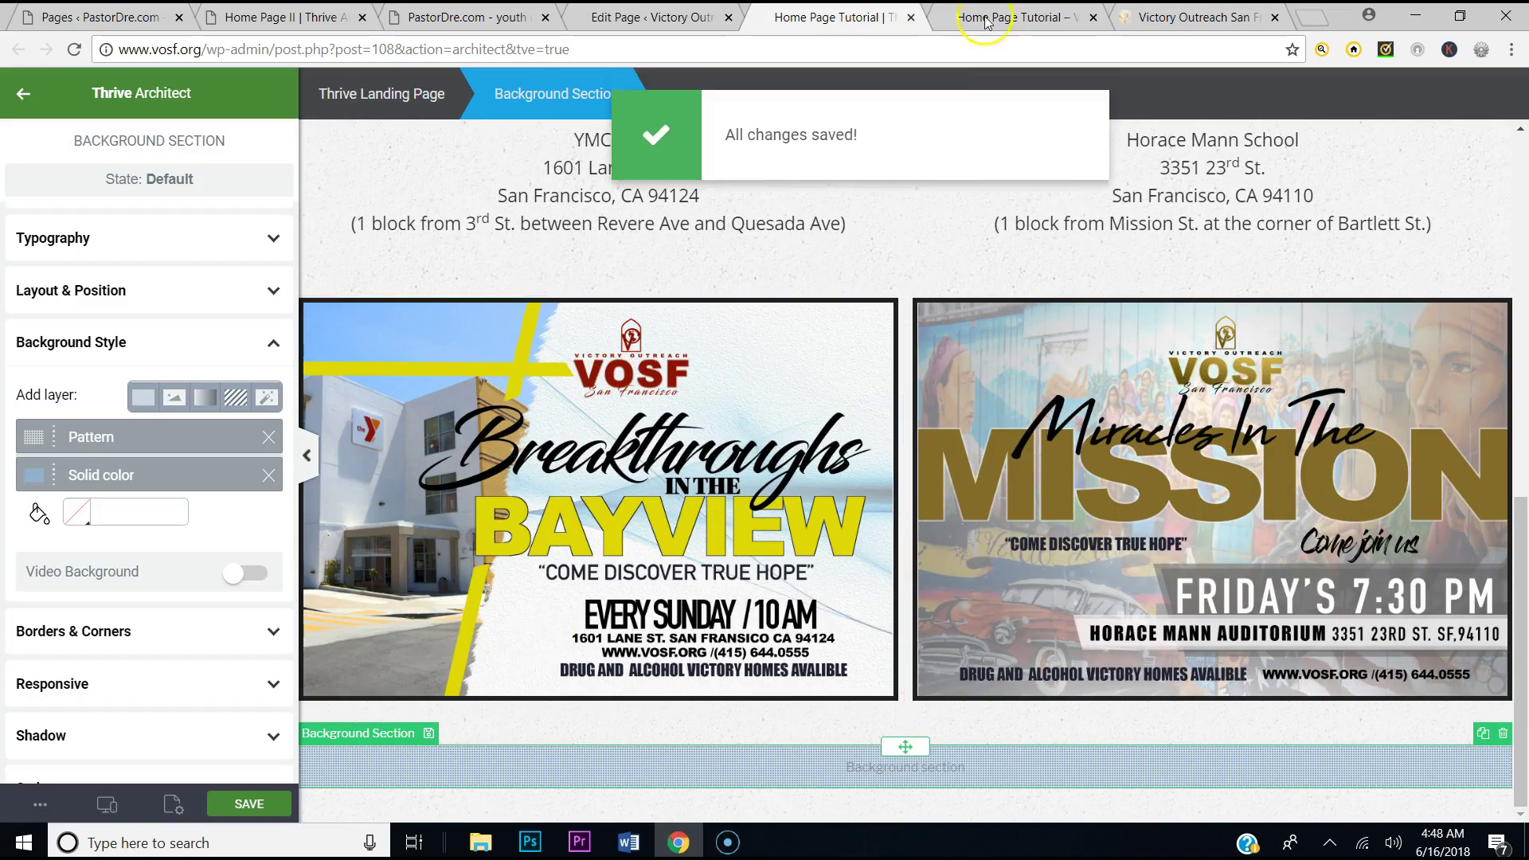
Add a paragraph element inside the new background section
scroll(159, 334, "up", 2)
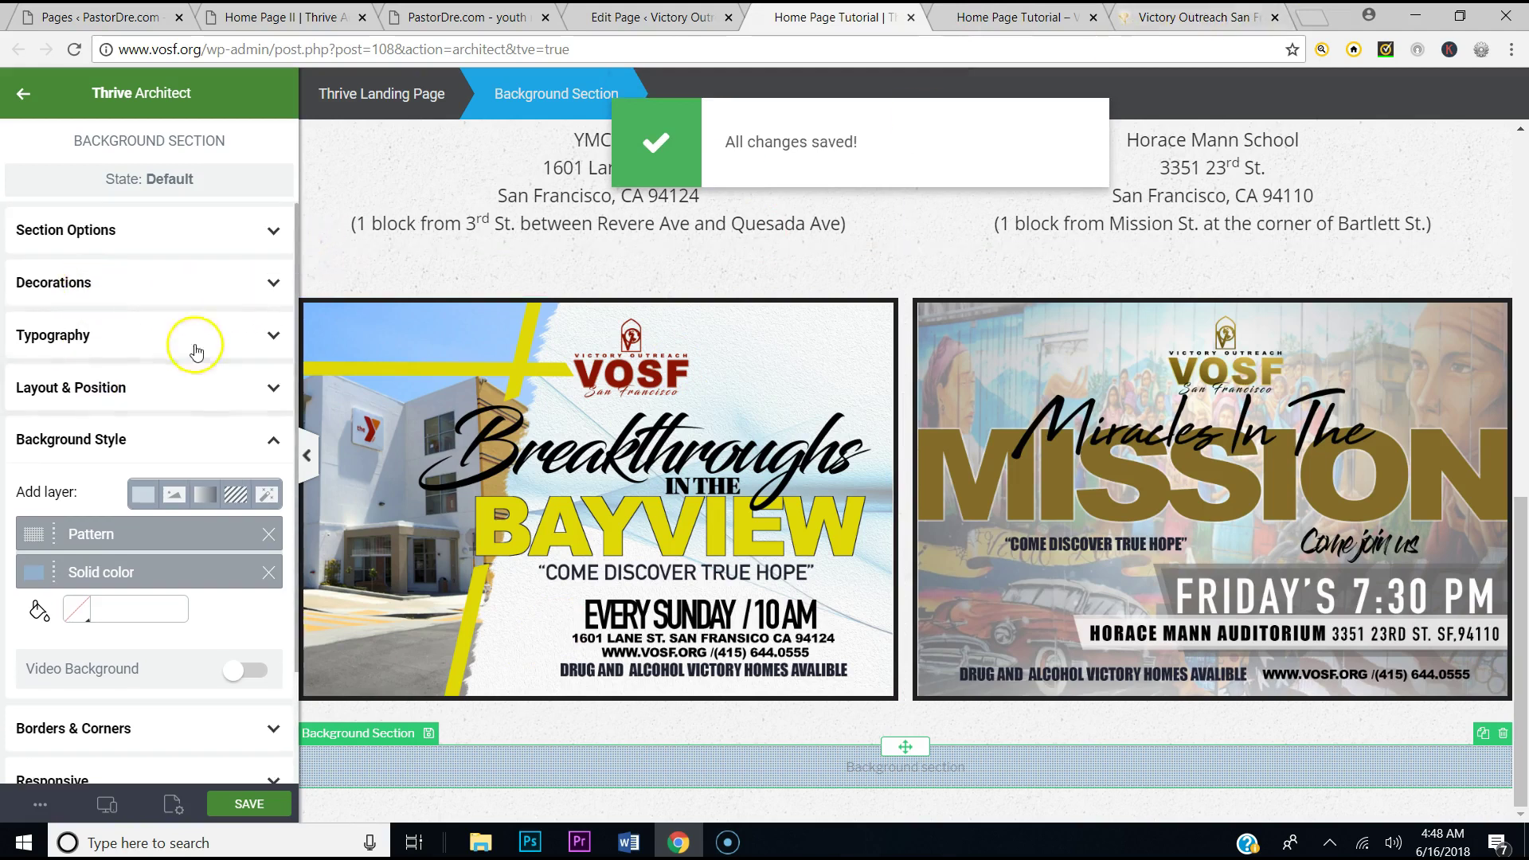
left_click(16, 93)
left_click_drag(77, 253, 905, 777)
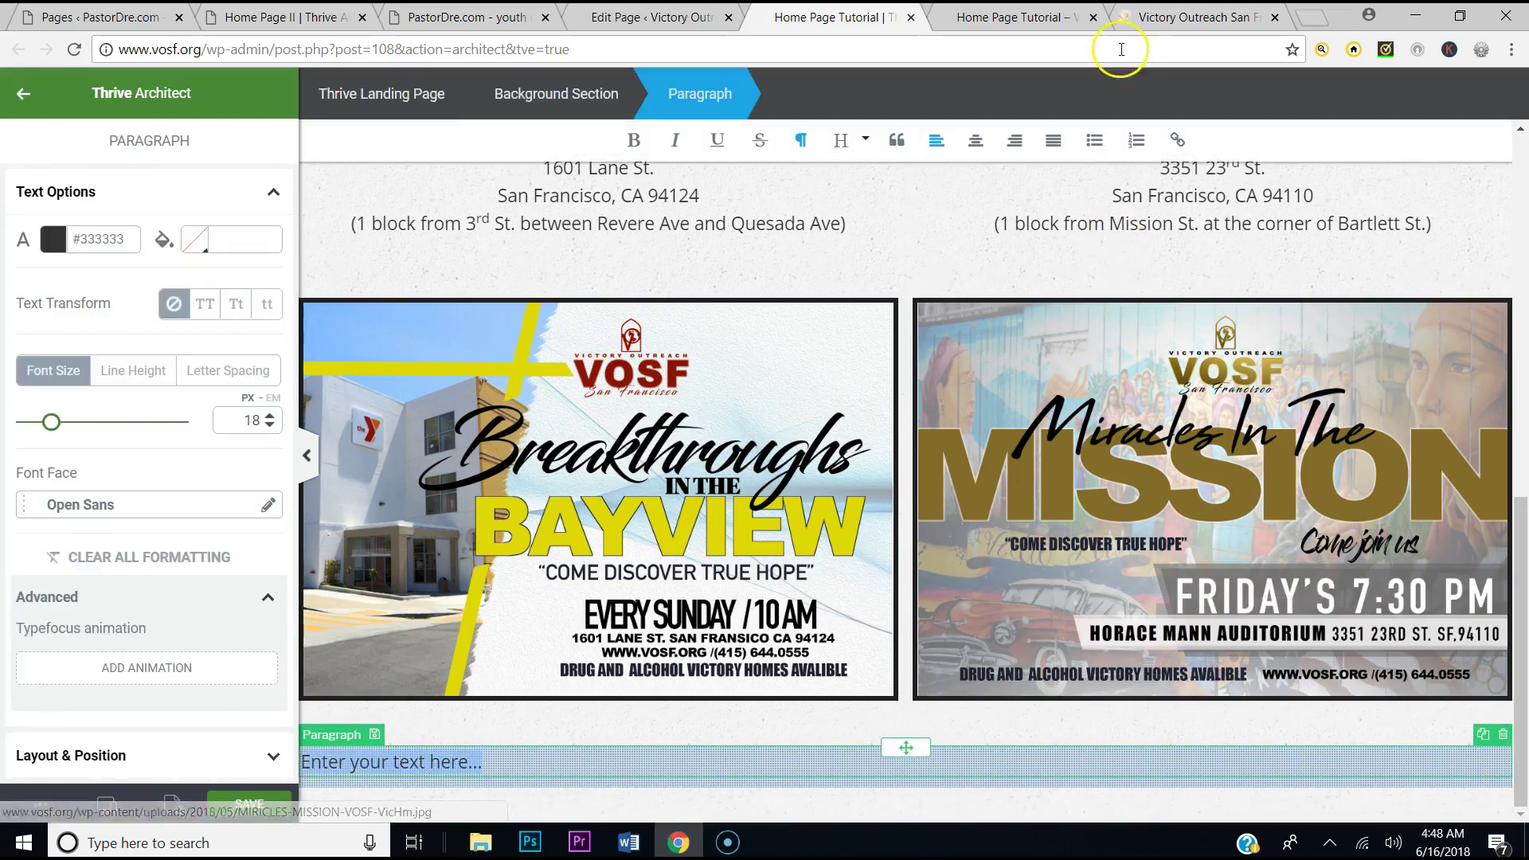
Replace the new paragraph's placeholder text with the church name, phone and e-mail lines copied from the live footer
left_click(1167, 17)
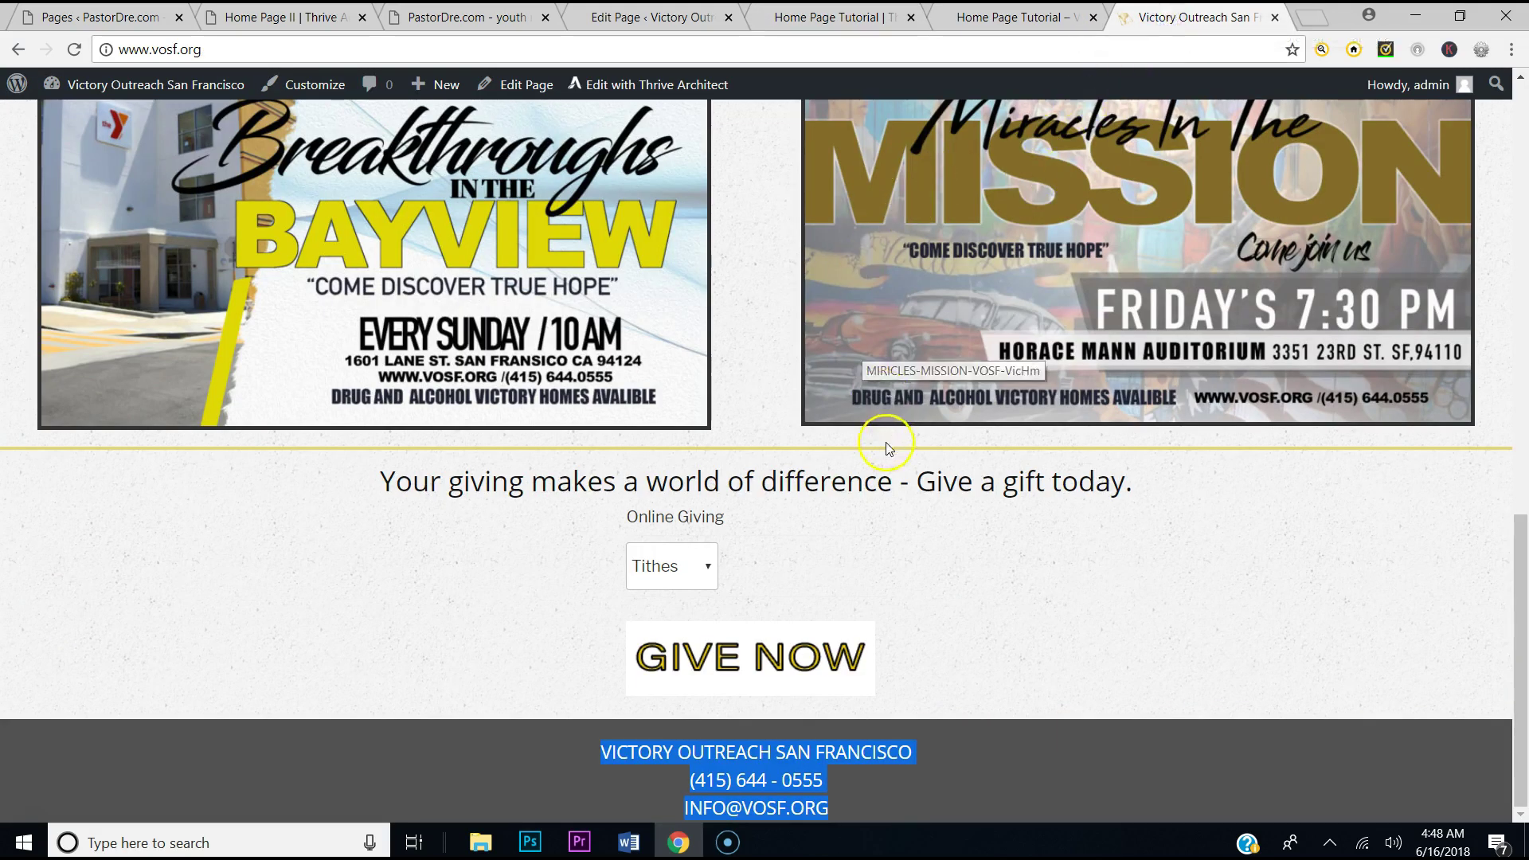
right_click(819, 769)
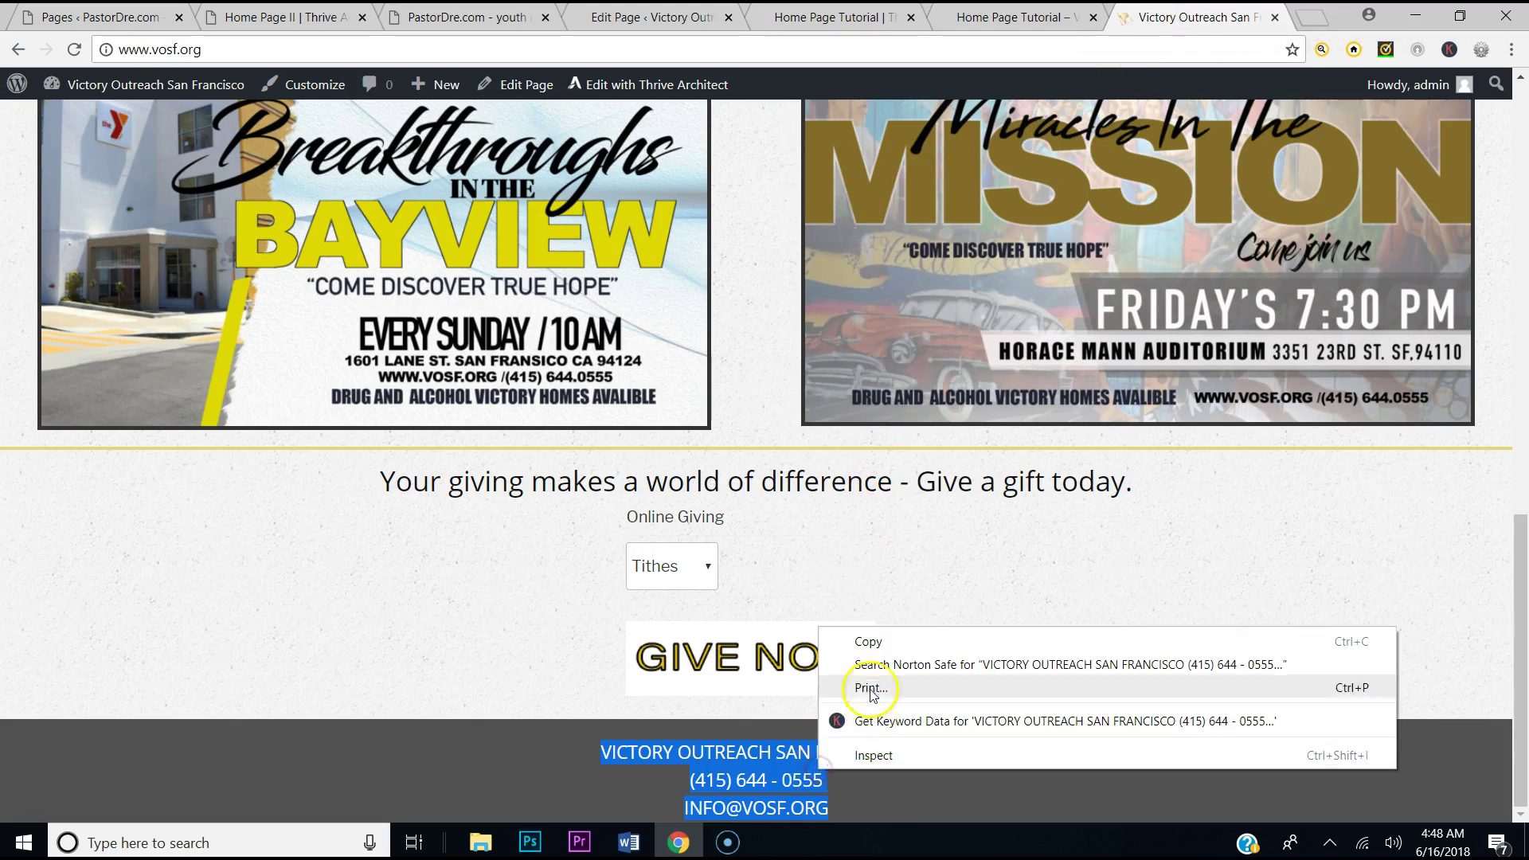
left_click(872, 640)
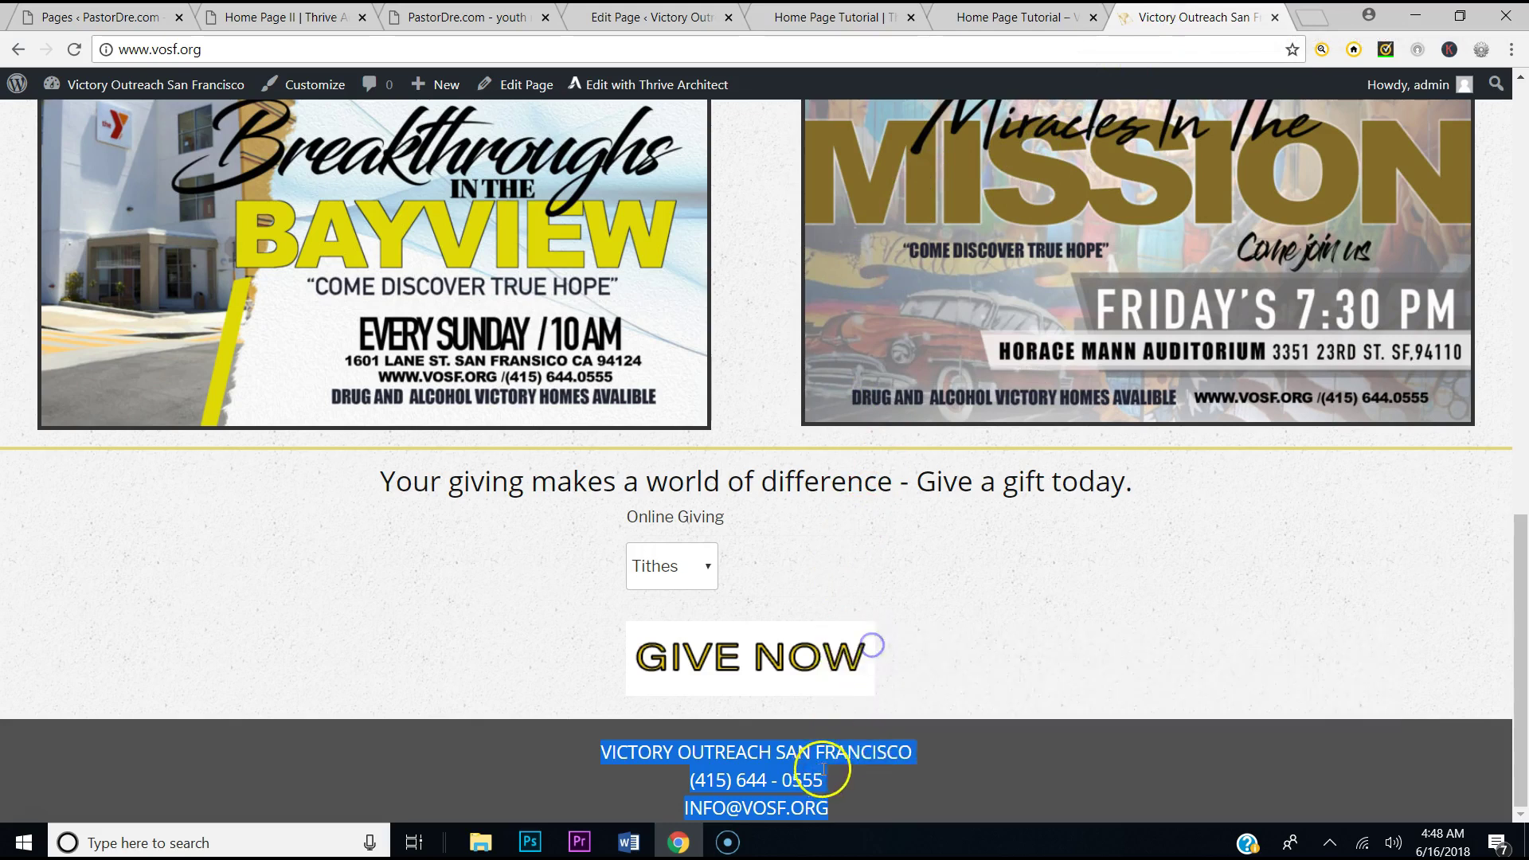
left_click(900, 11)
left_click(525, 769)
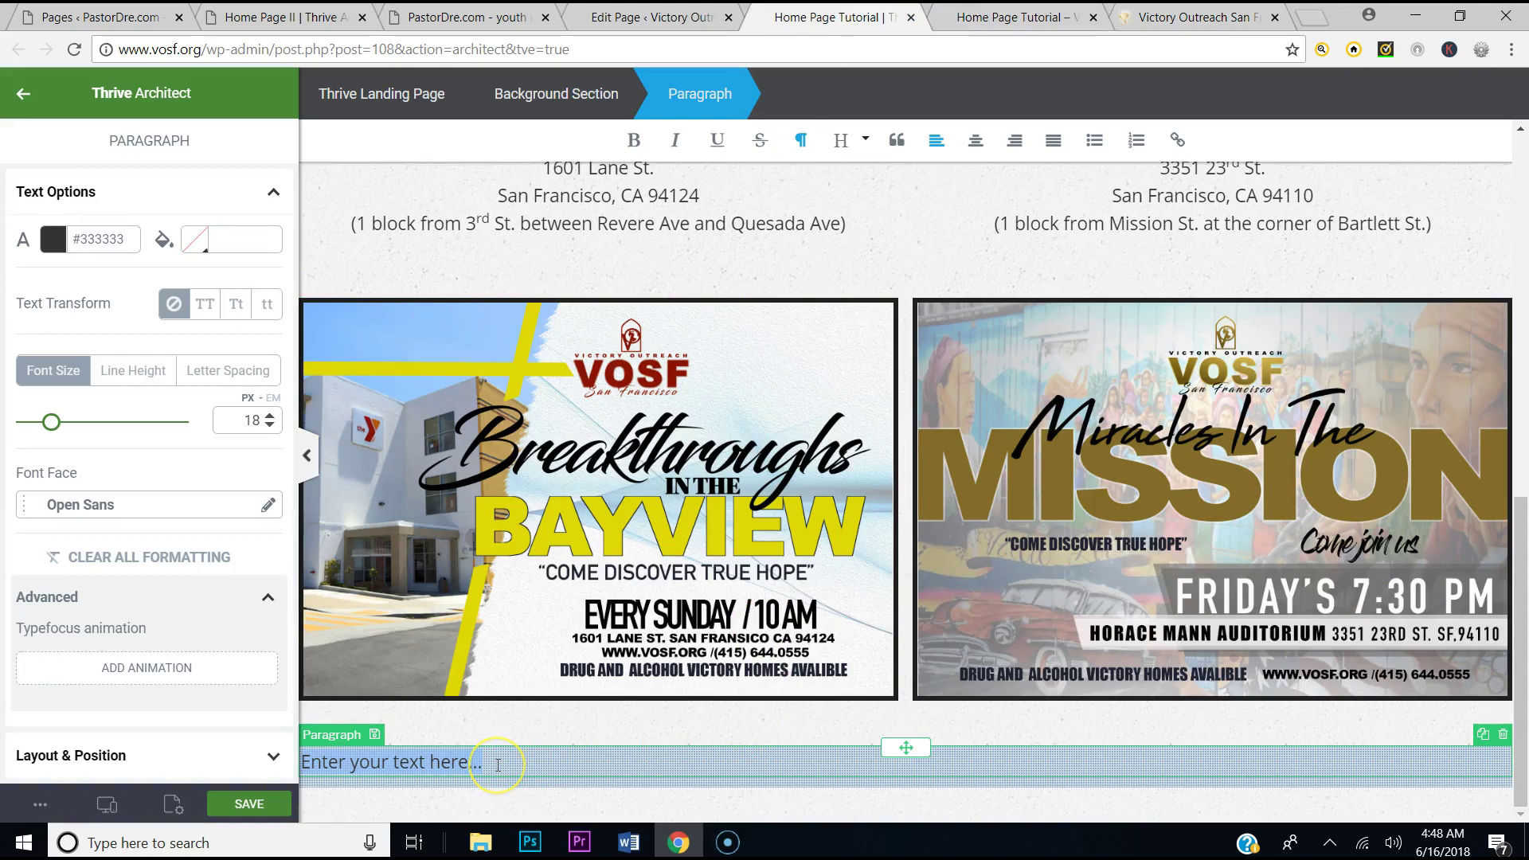
key("ctrl+v")
scroll(594, 813, "down", 1)
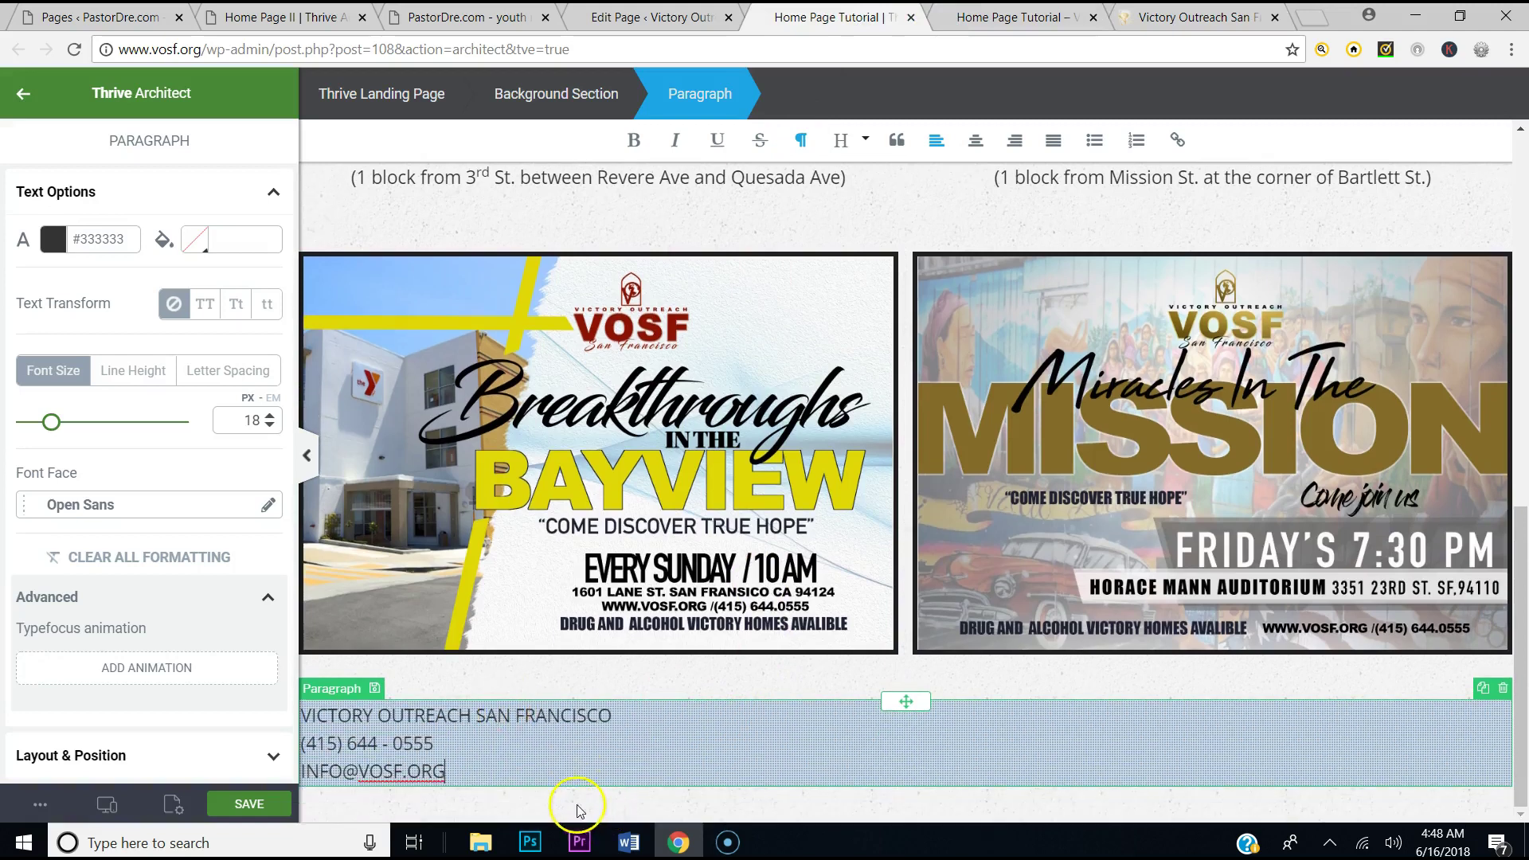
Center-align all three contact lines of the footer paragraph and save the page
left_click(978, 147)
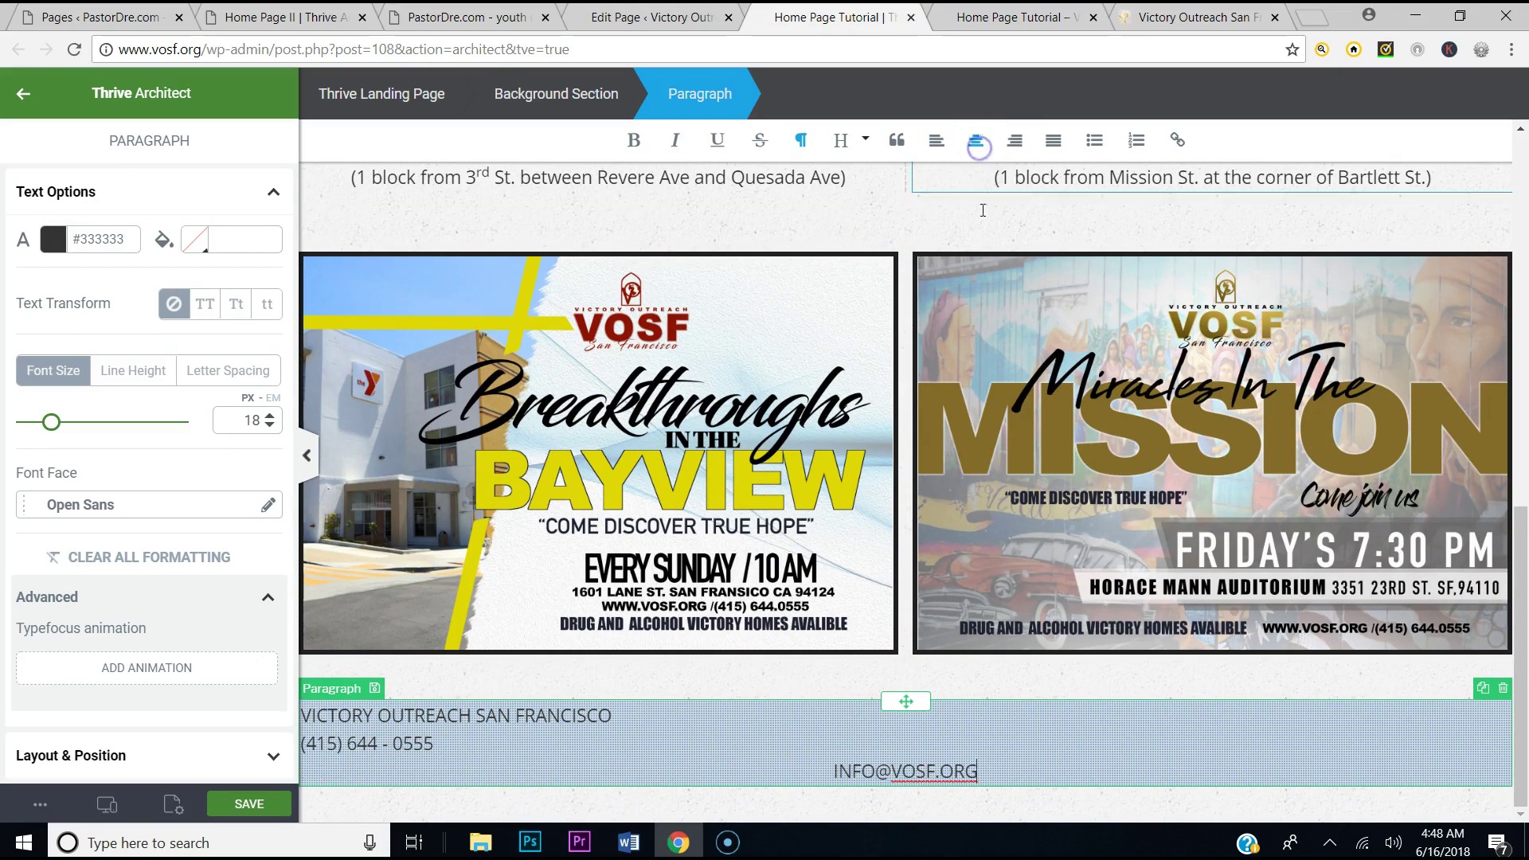
left_click_drag(982, 765, 358, 704)
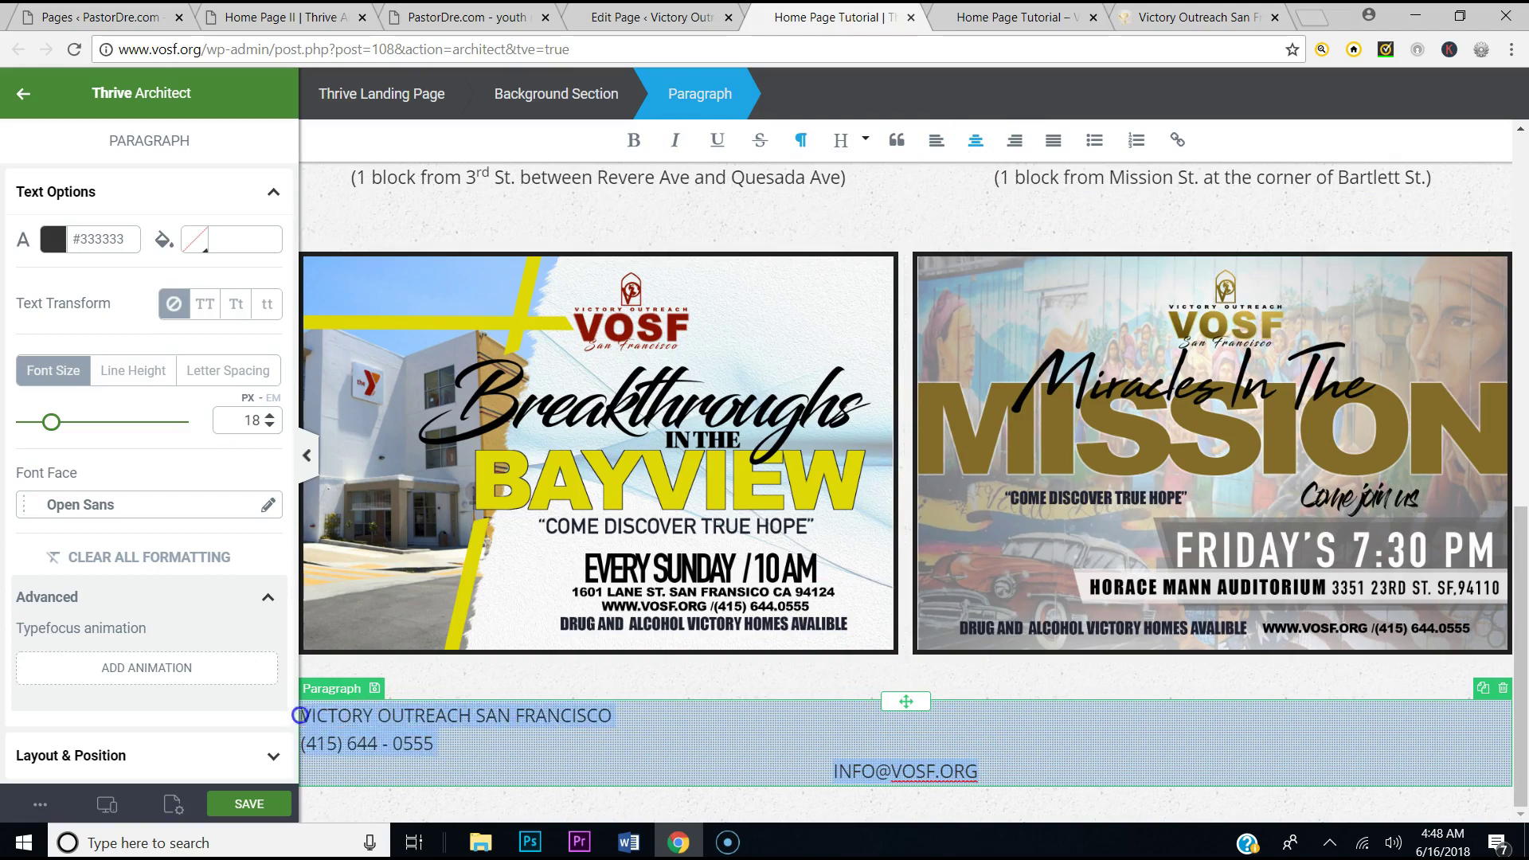
left_click(974, 141)
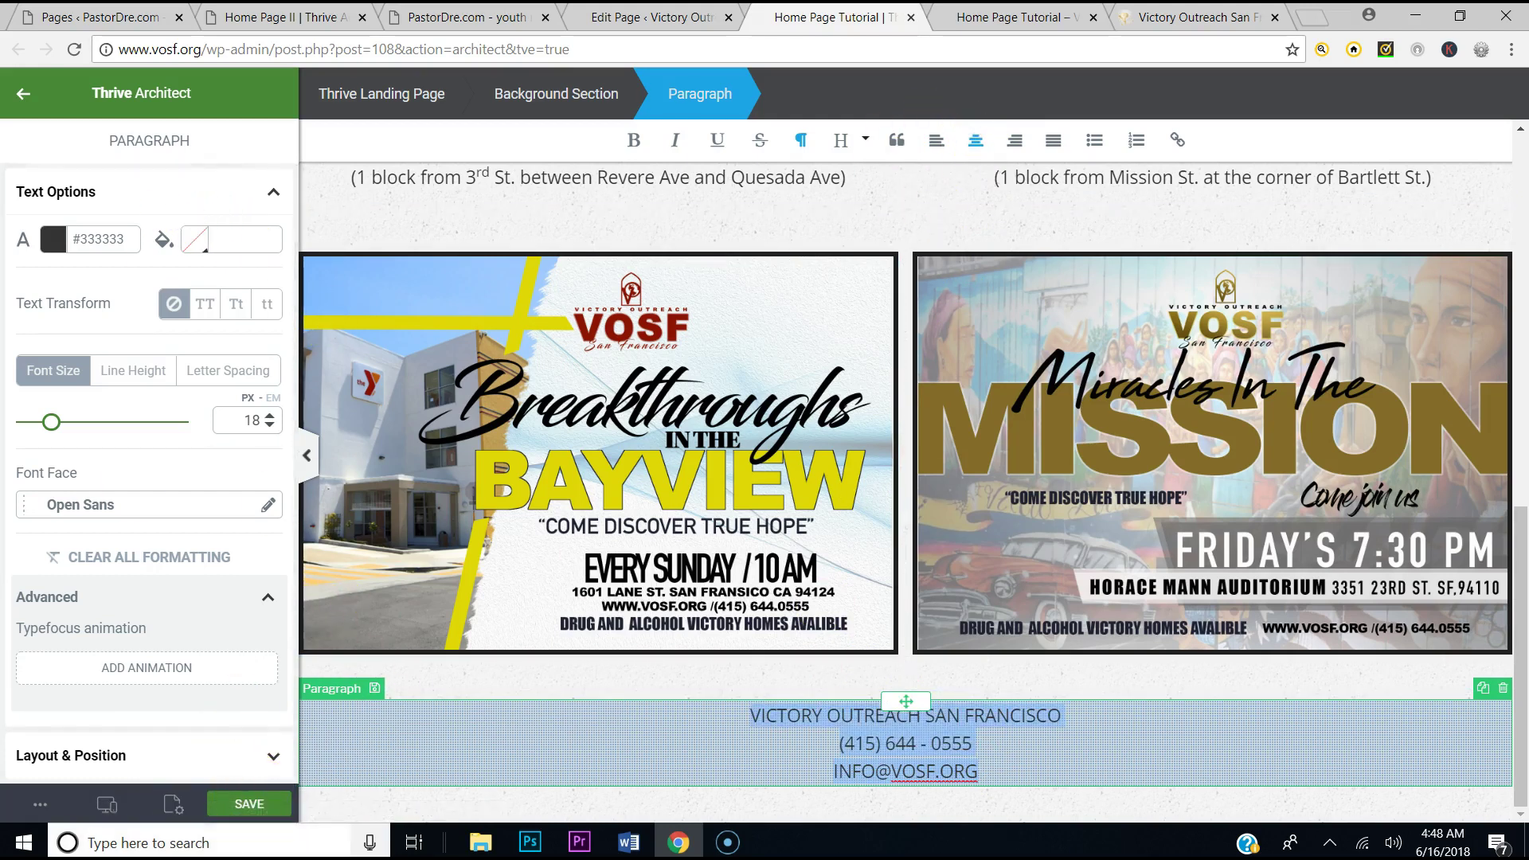
left_click(250, 805)
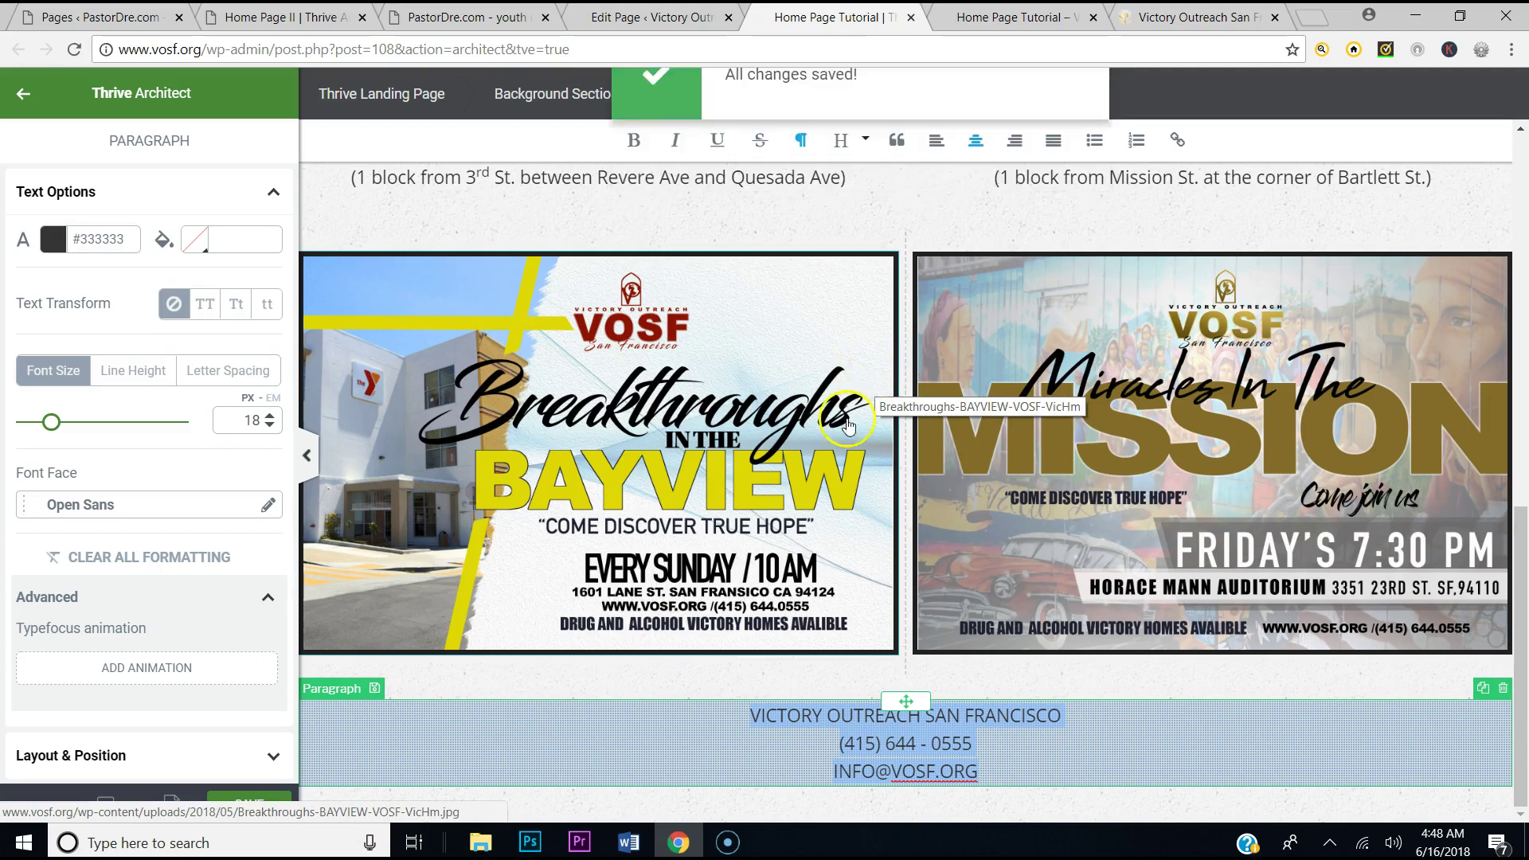
left_click(254, 806)
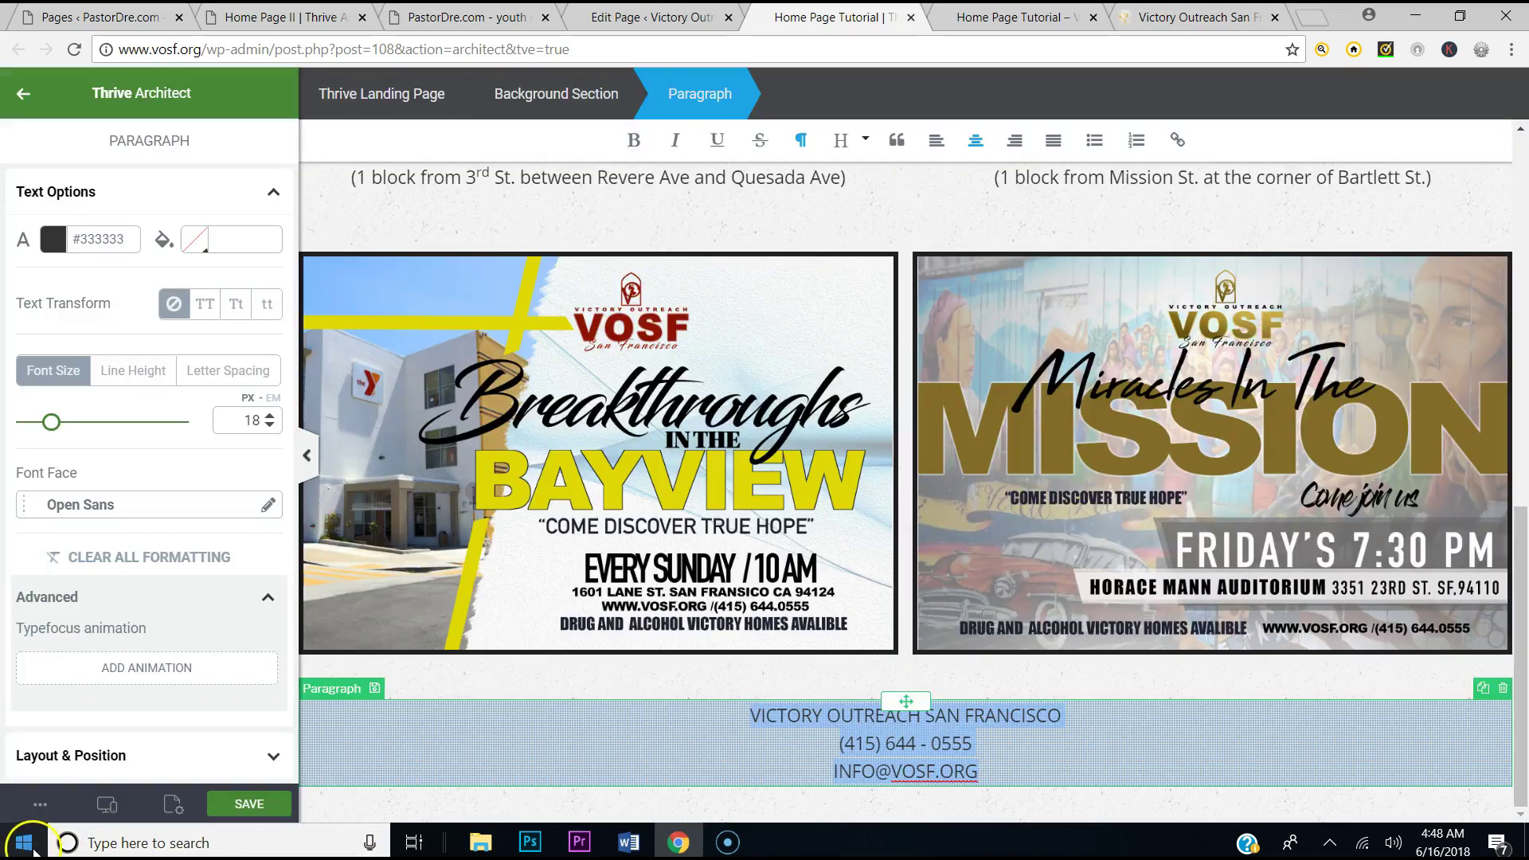
Preview the saved page and check it from the banner and navigation links down to the flyers and contact footer
left_click(26, 835)
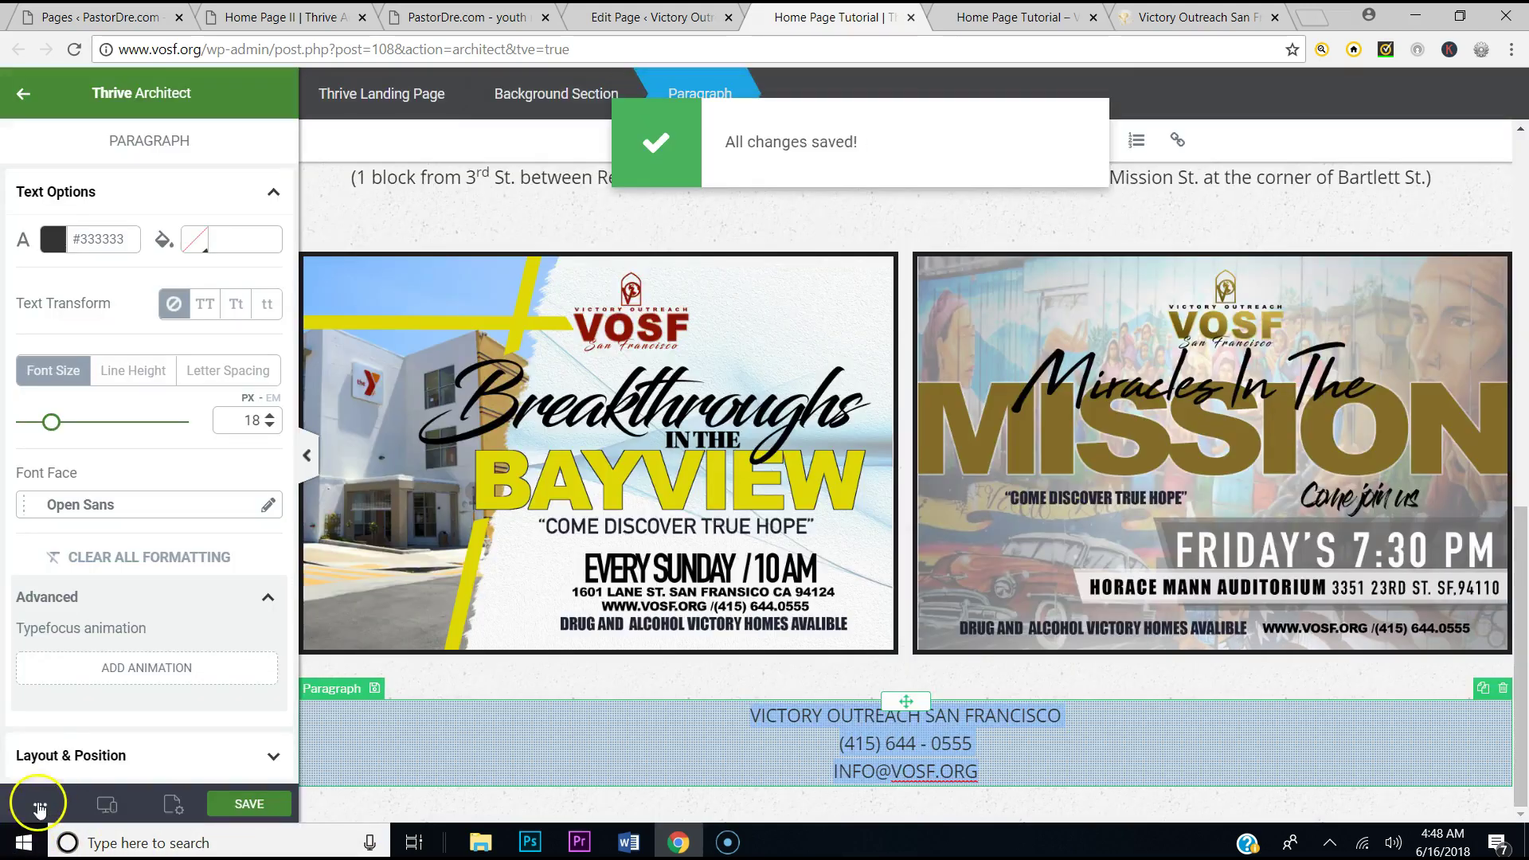
left_click(34, 803)
left_click(112, 605)
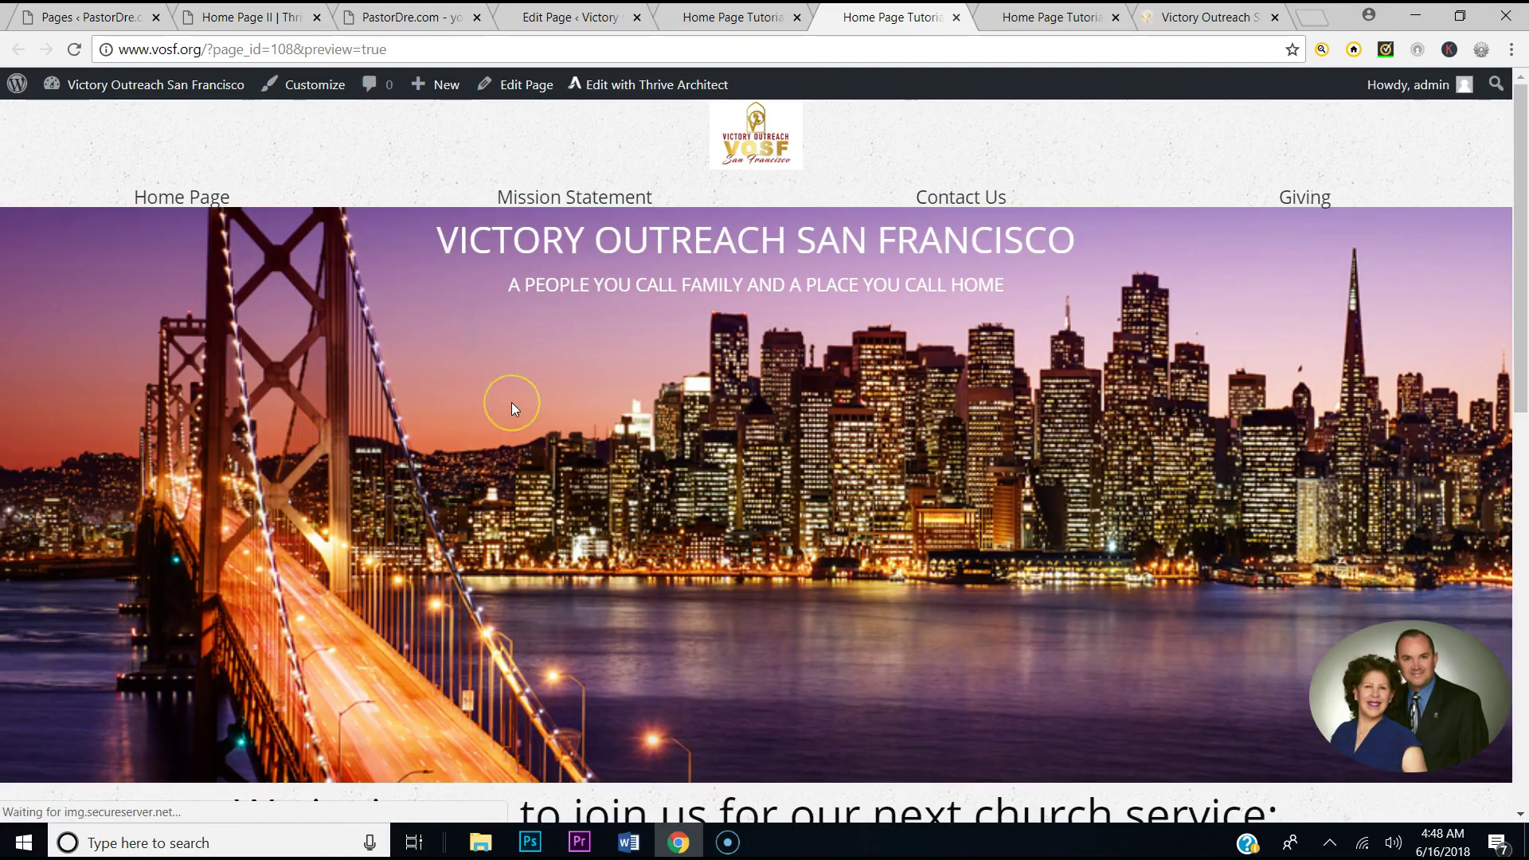
scroll(516, 388, "down", 9)
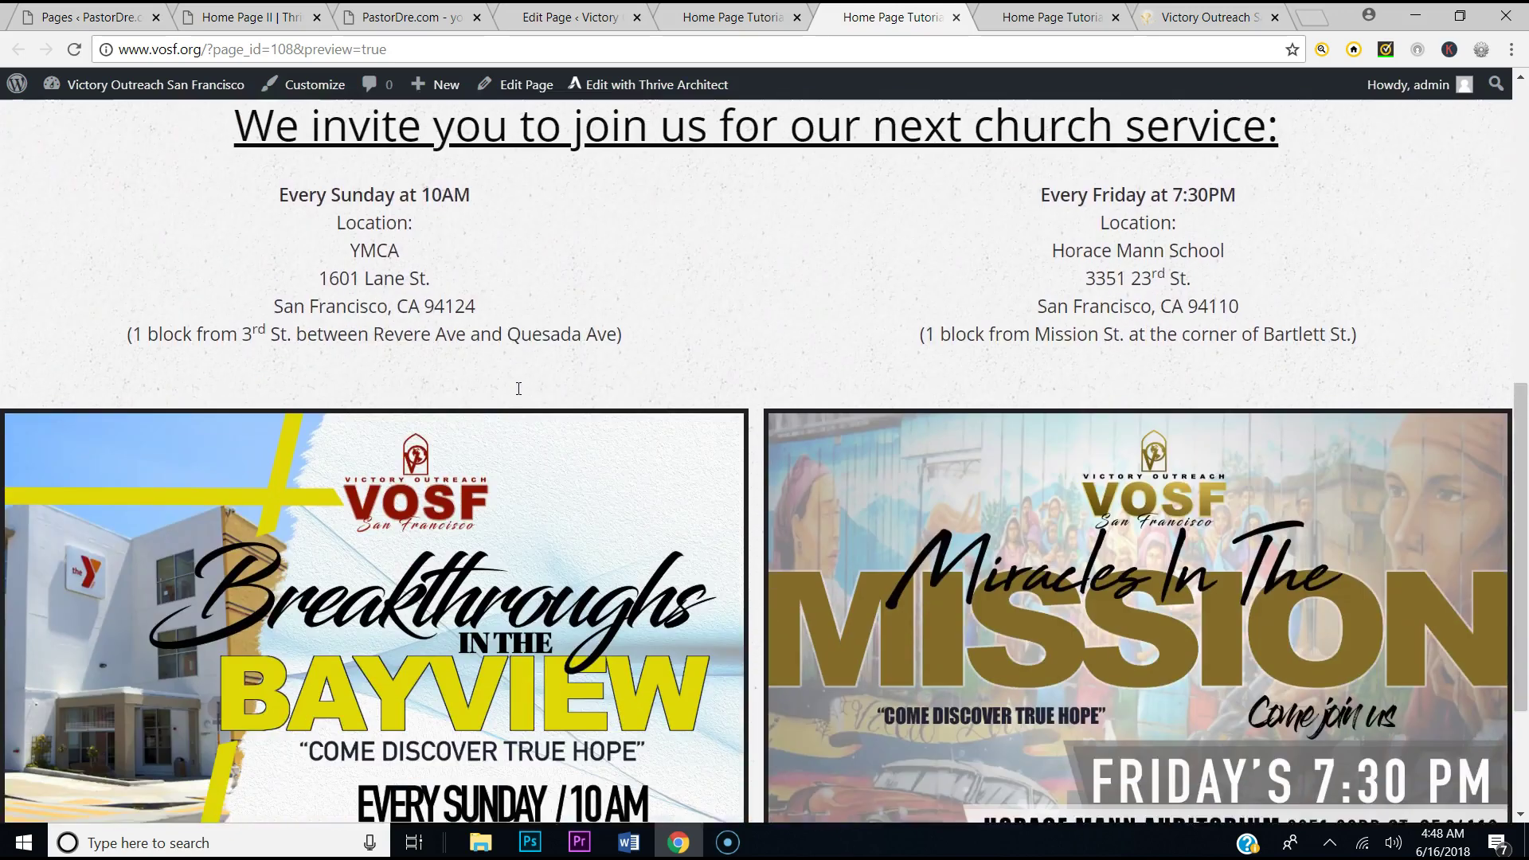
scroll(519, 388, "down", 3)
left_click(542, 406)
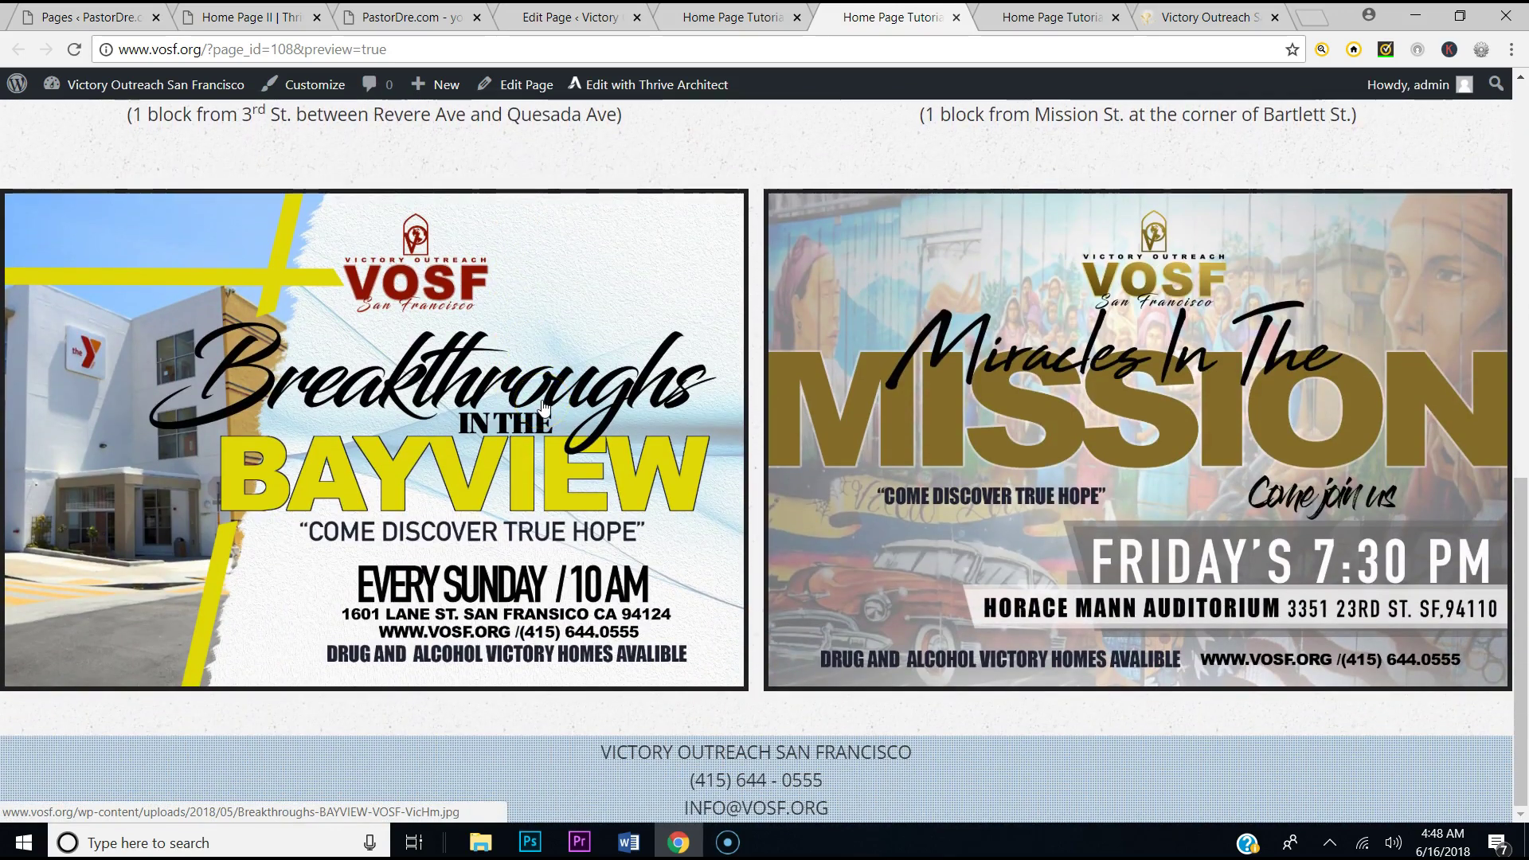
scroll(636, 248, "up", 12)
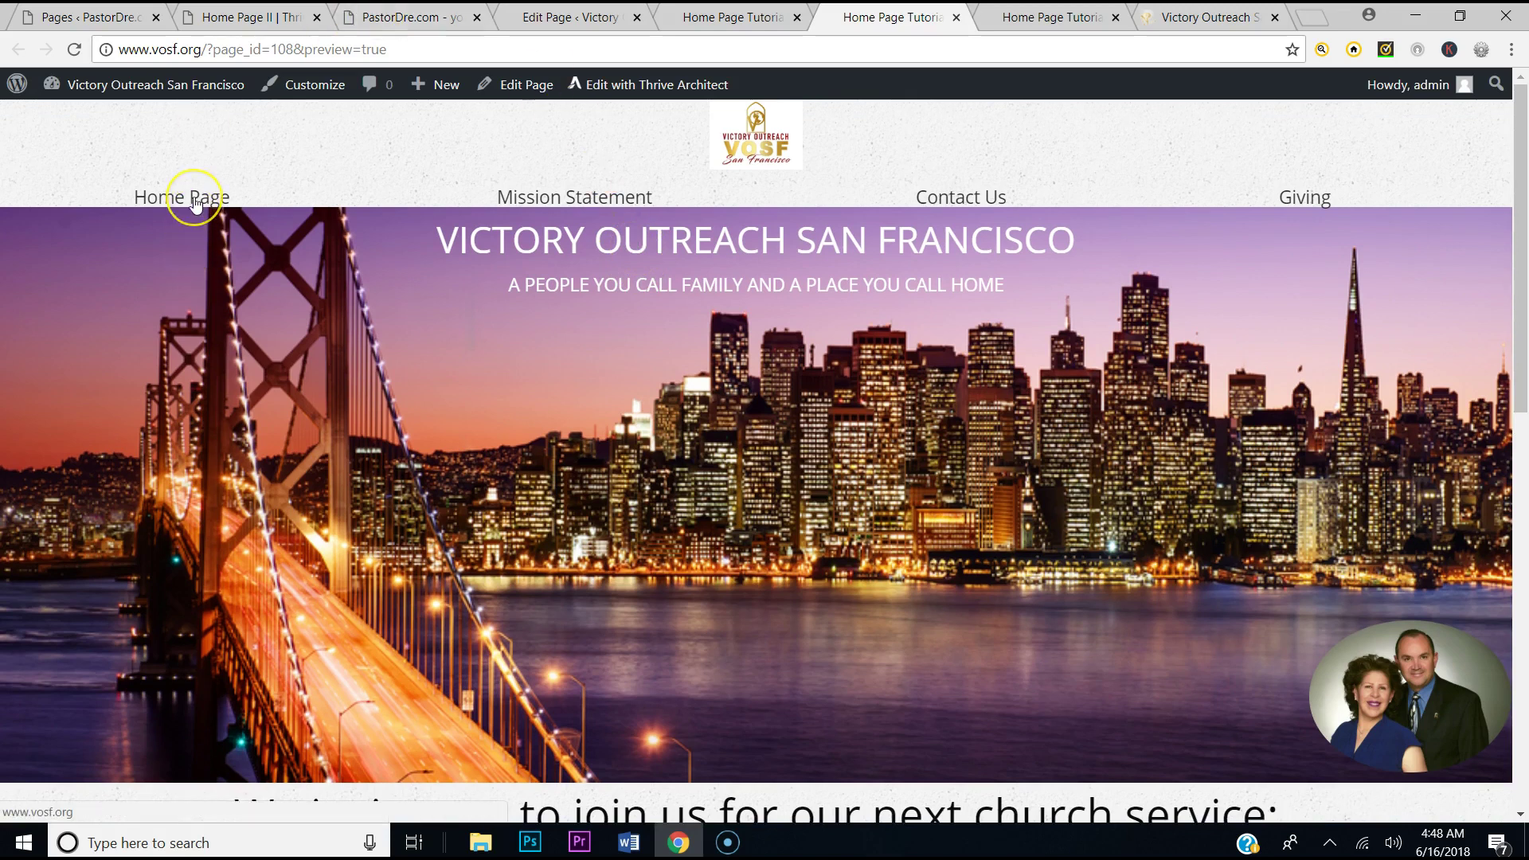
left_click(583, 213)
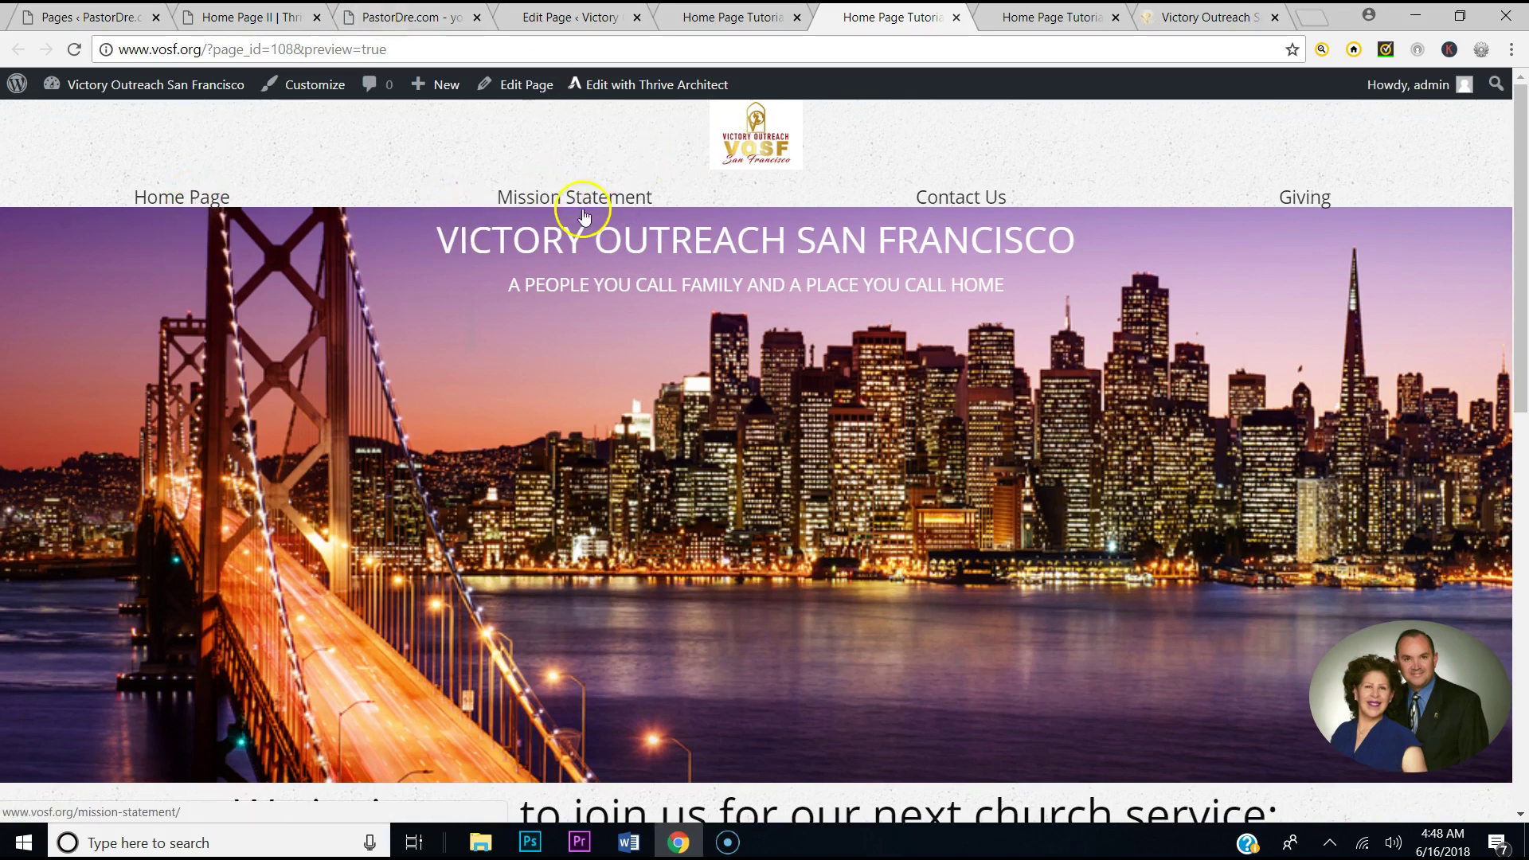